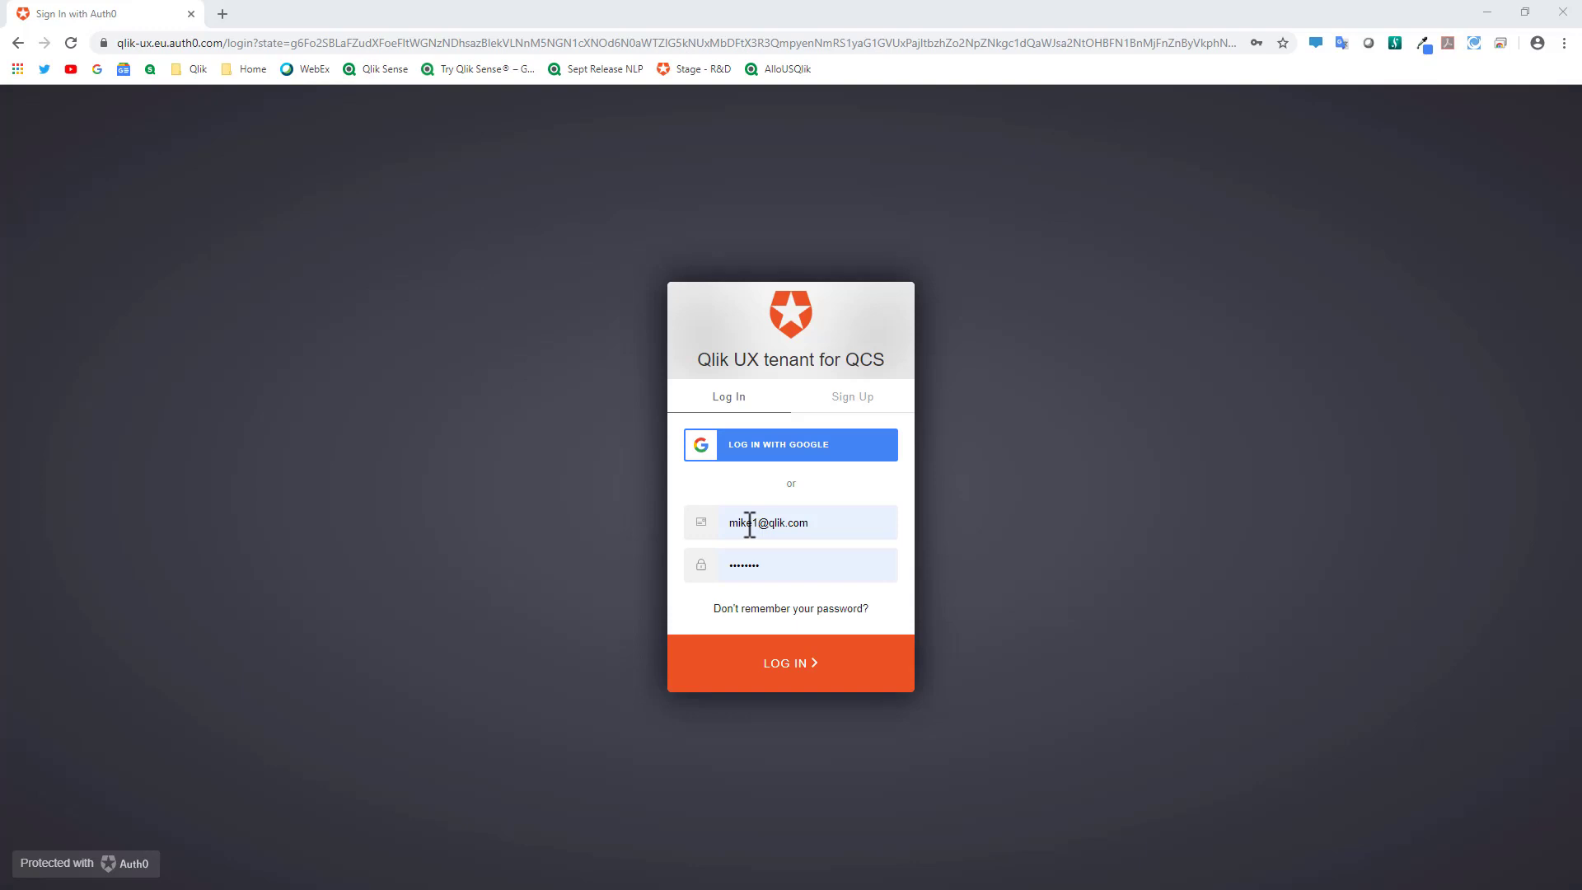
# Log in to the tenant with the prefilled credentials and open its administration console
pyautogui.click(789, 670)
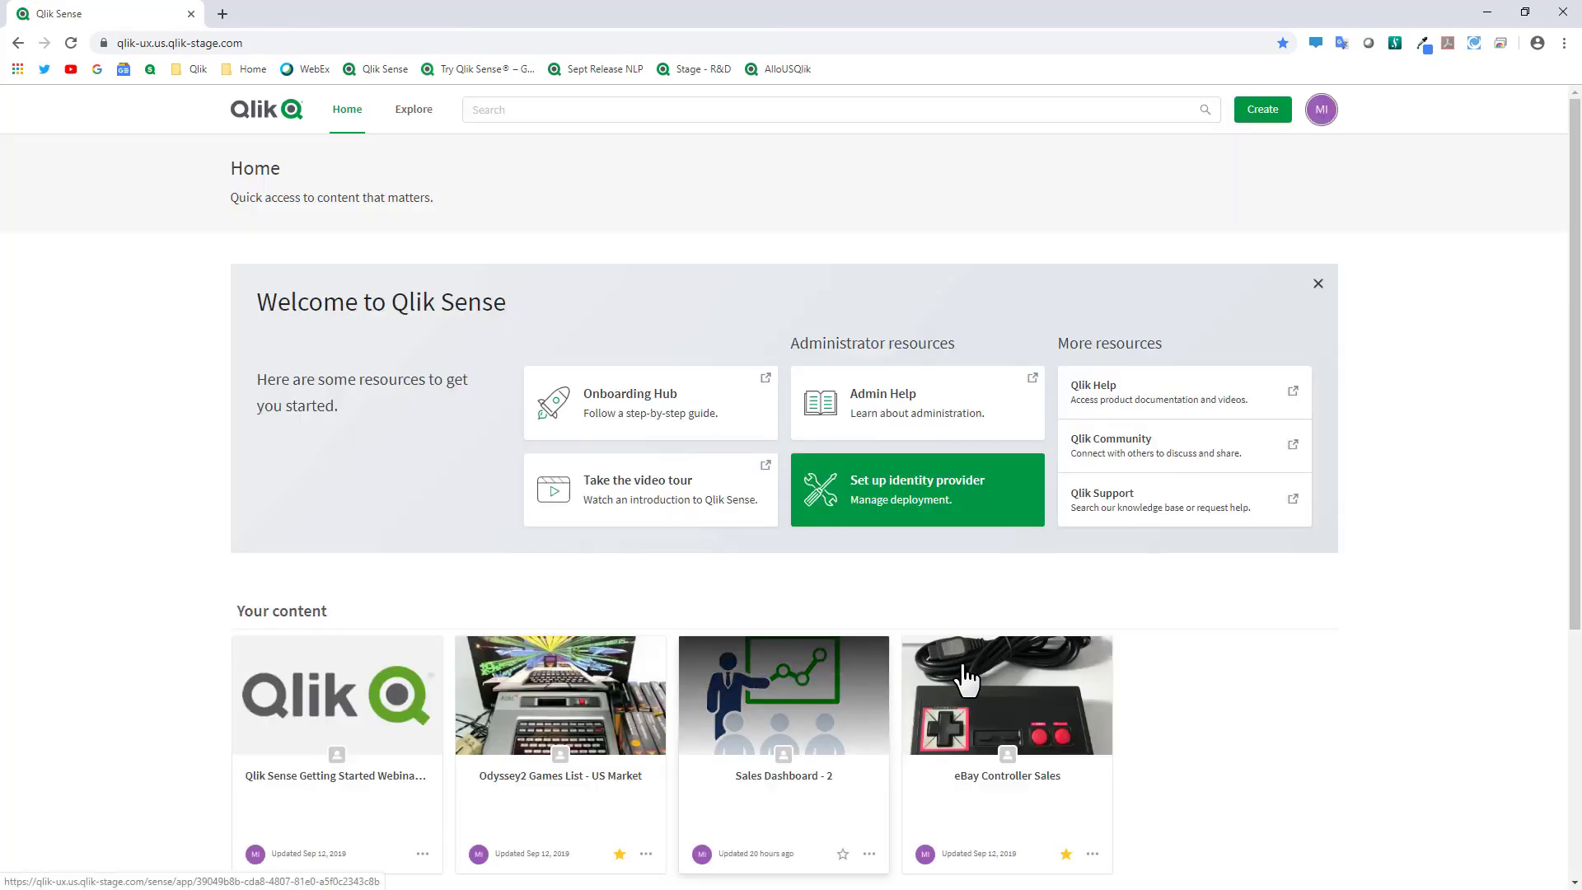
pyautogui.click(1322, 110)
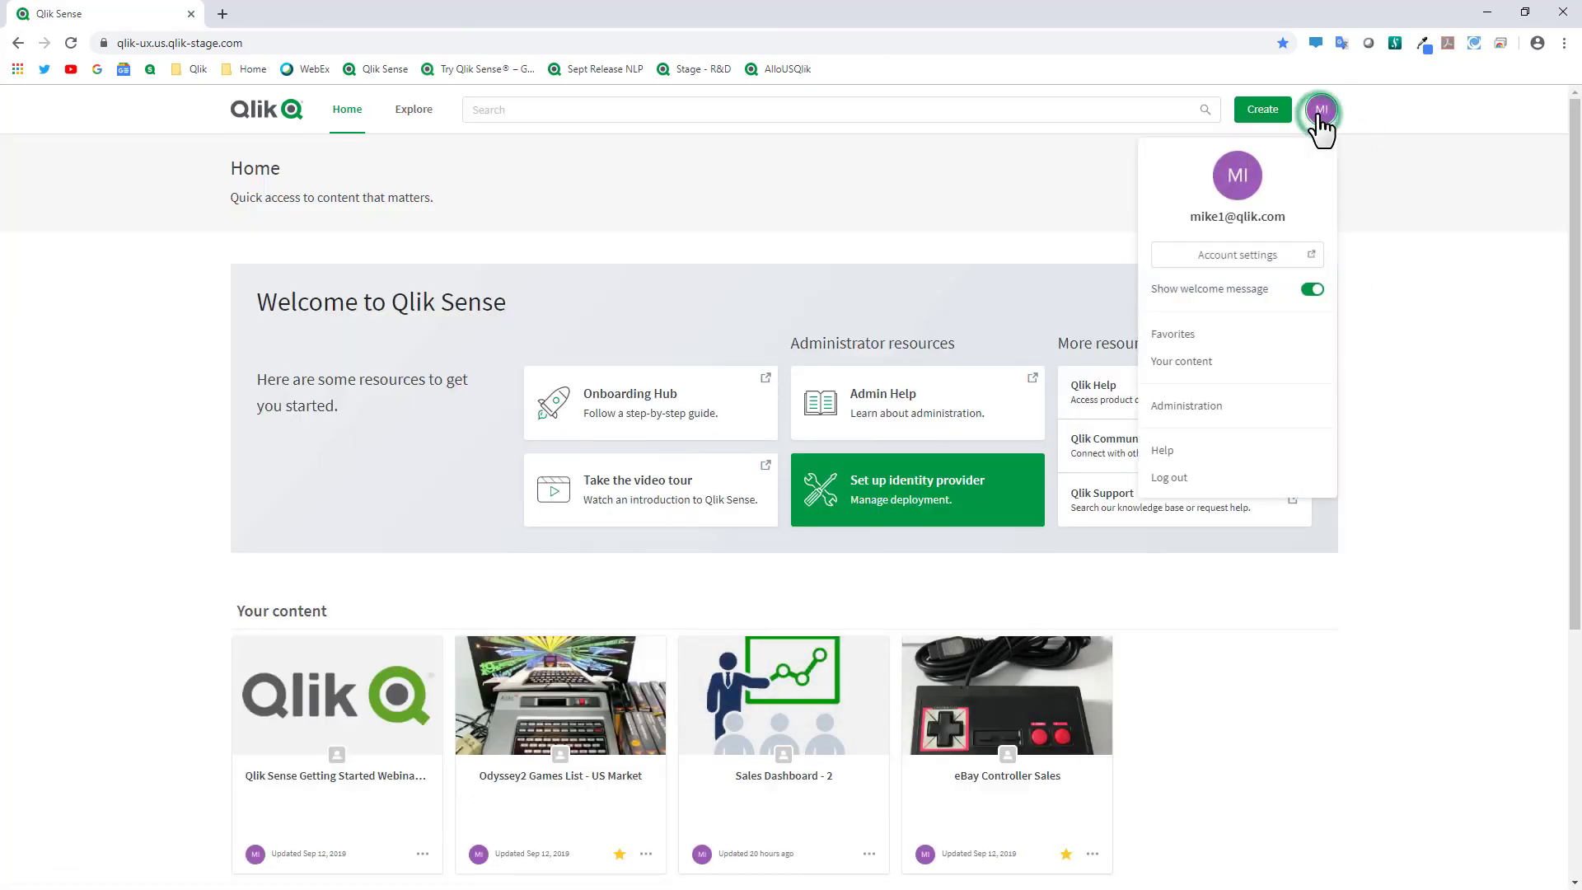
pyautogui.click(1220, 412)
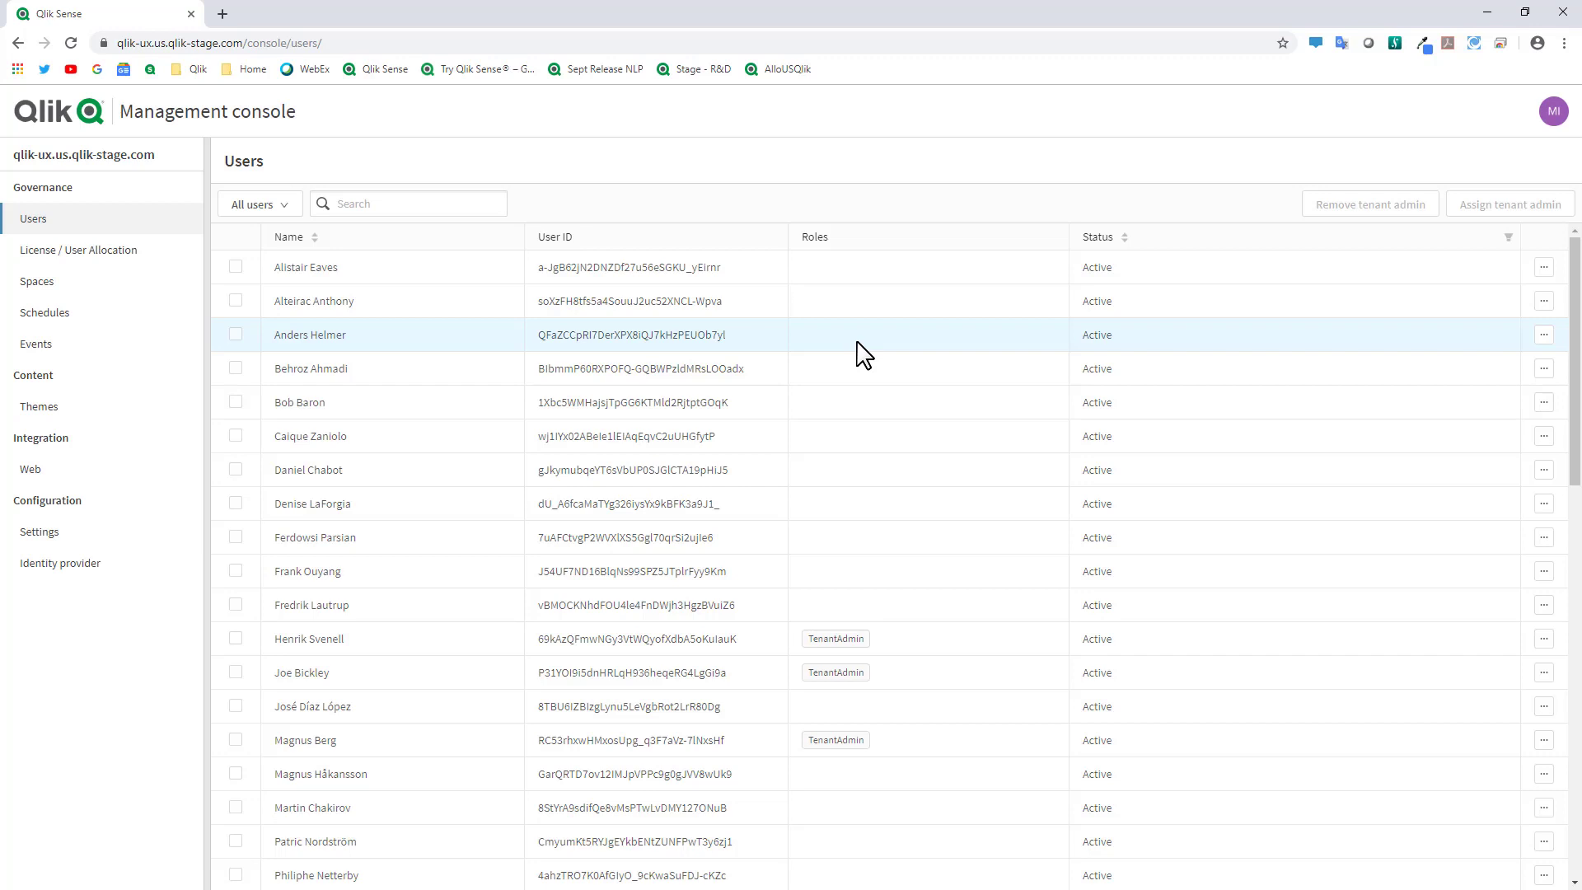
# Filter the user list by the administrator's first name and view the role actions offered for the second matching account
pyautogui.click(371, 203)
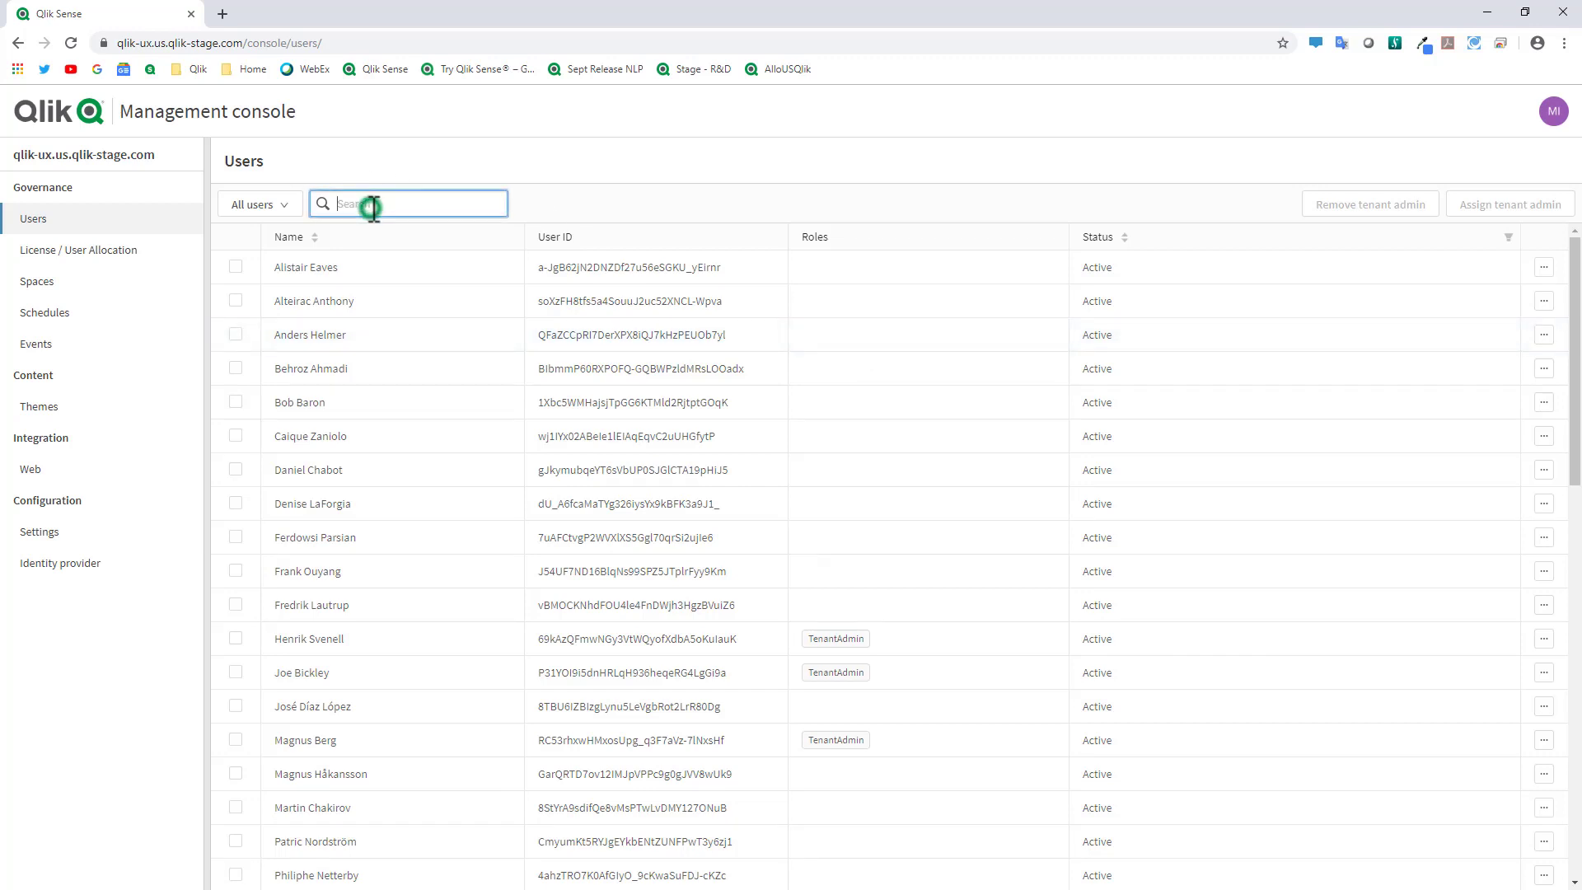
pyautogui.write('mike')
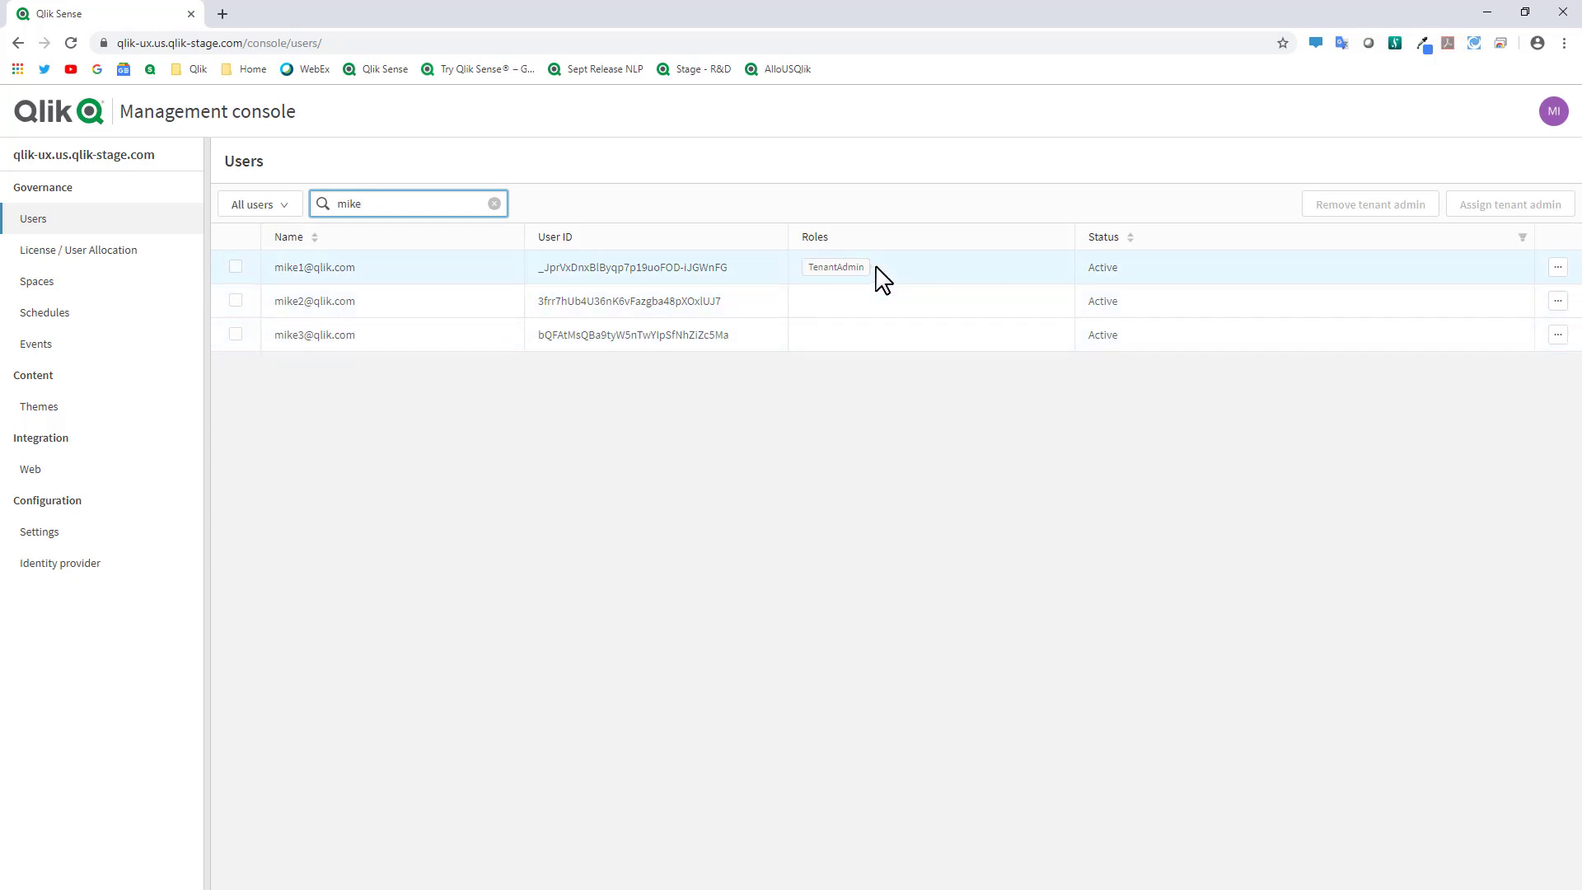
pyautogui.click(1559, 301)
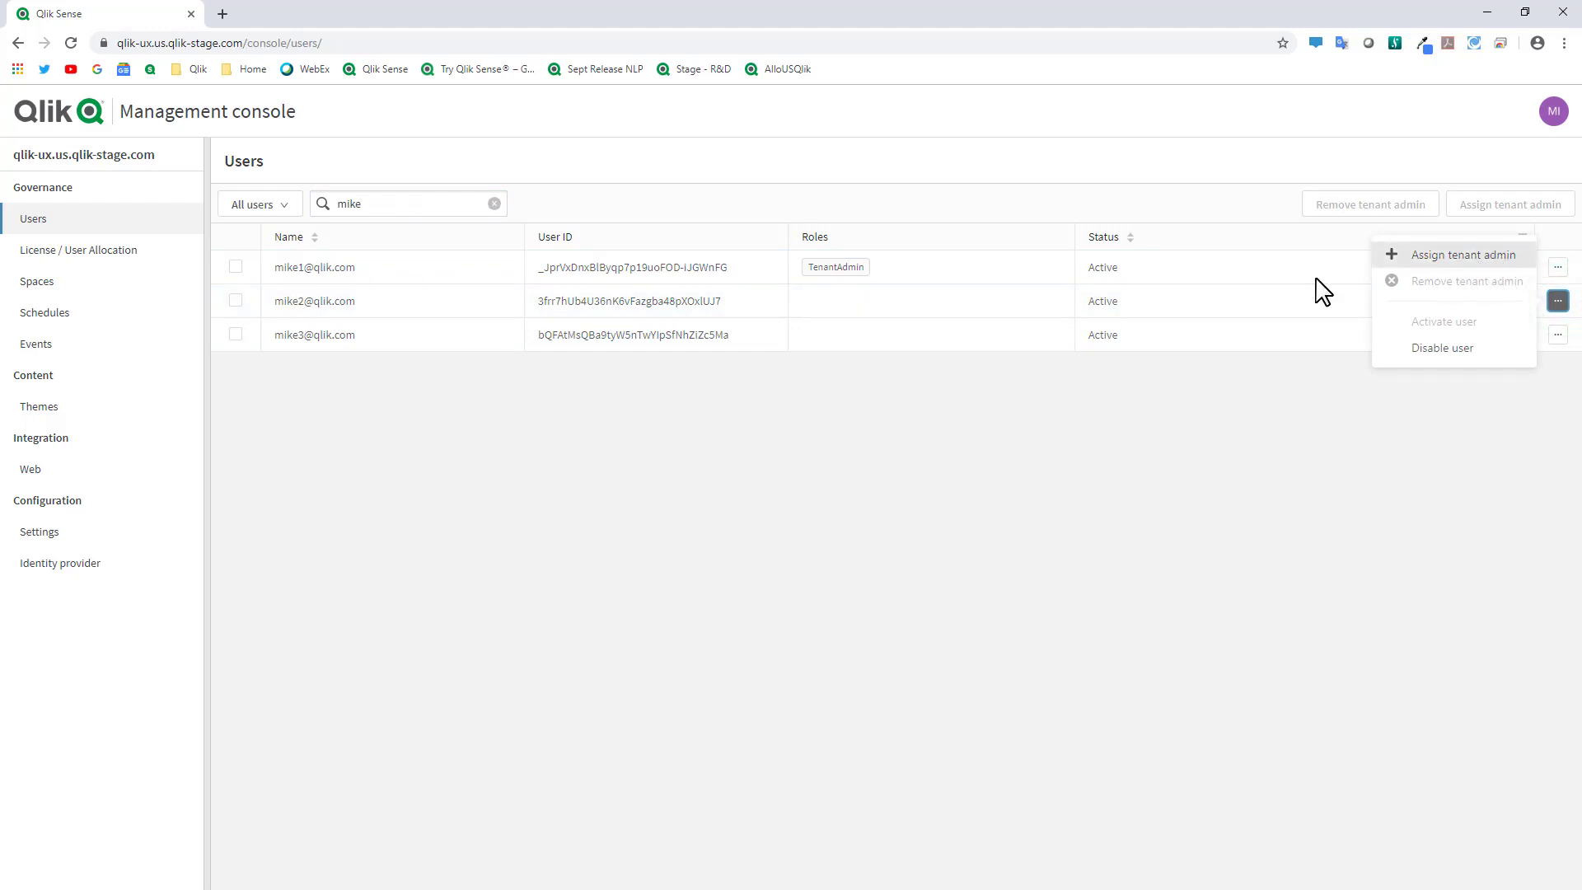
# Review the license and user allocation overview, and examine which license type each assigned user has
pyautogui.click(112, 259)
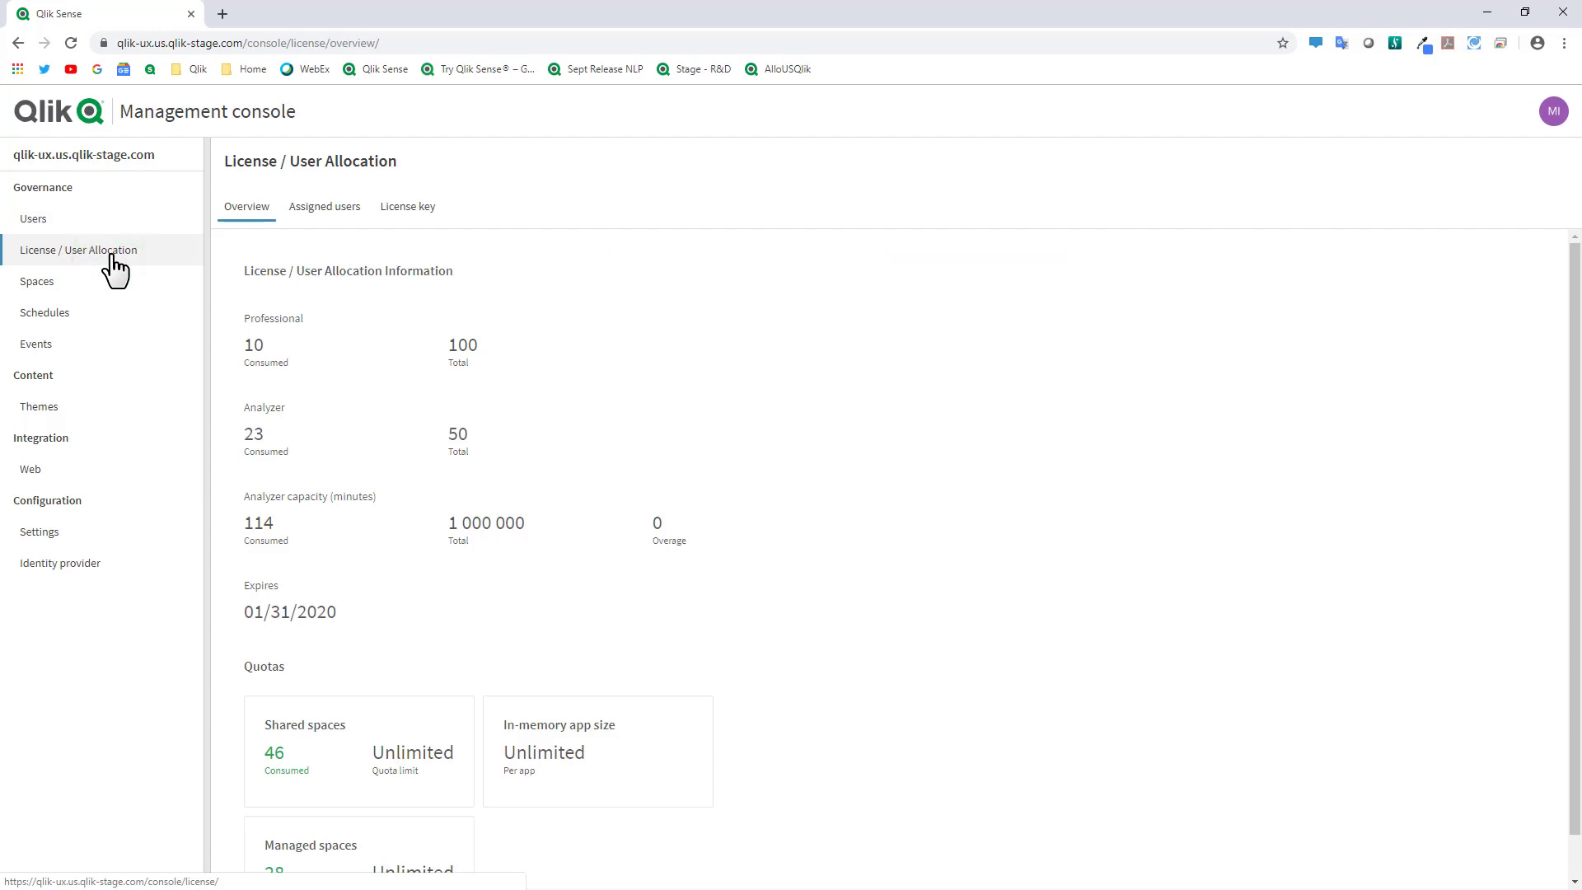
pyautogui.click(337, 220)
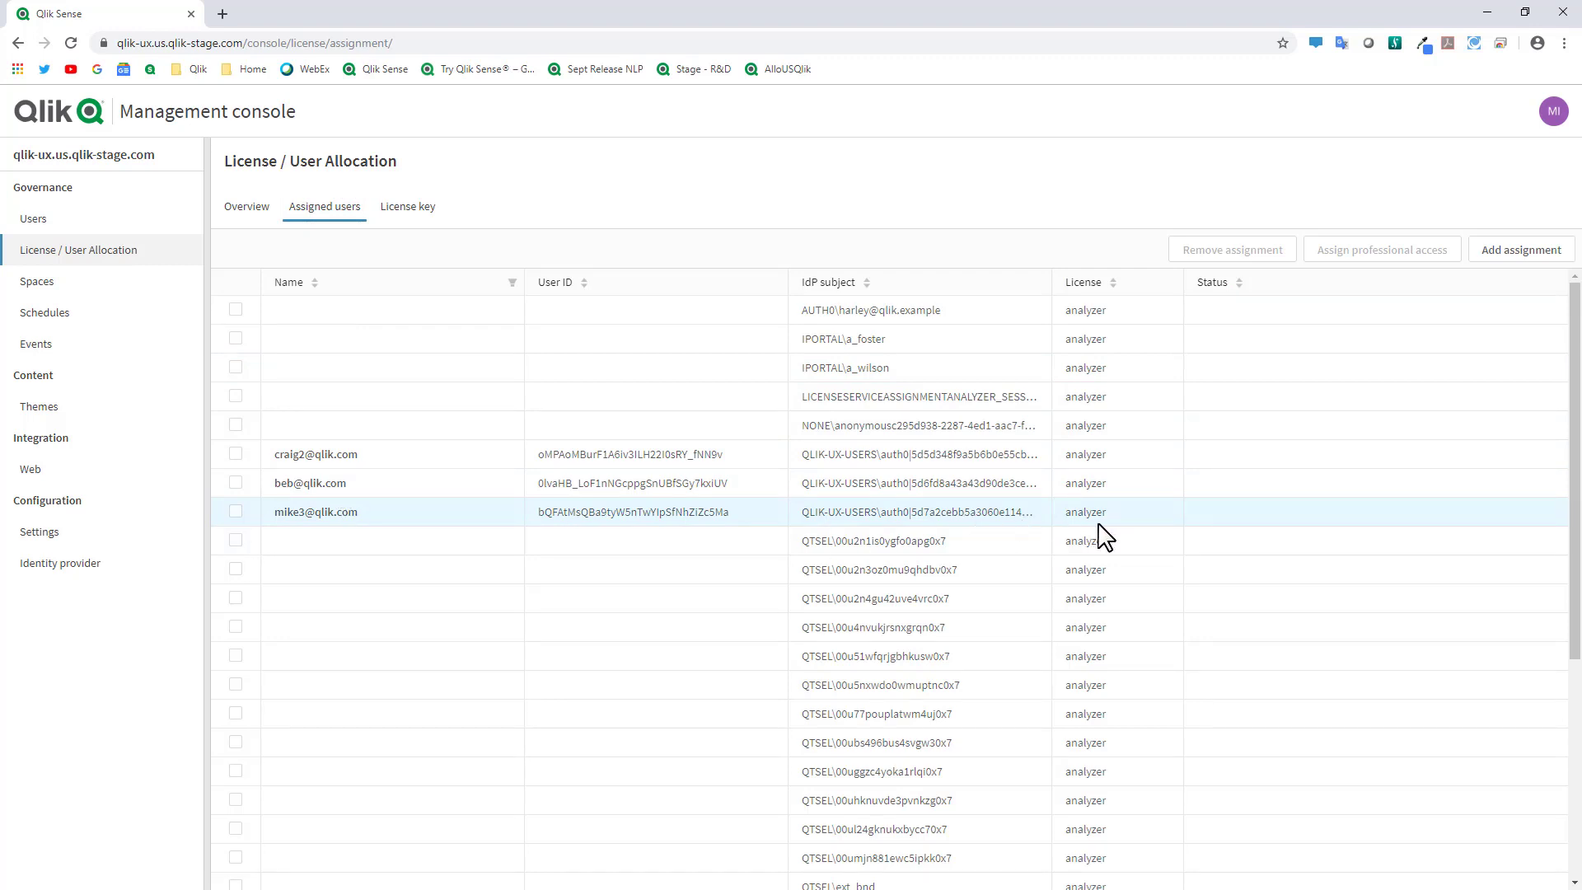
pyautogui.scroll(-4, 971, 547)
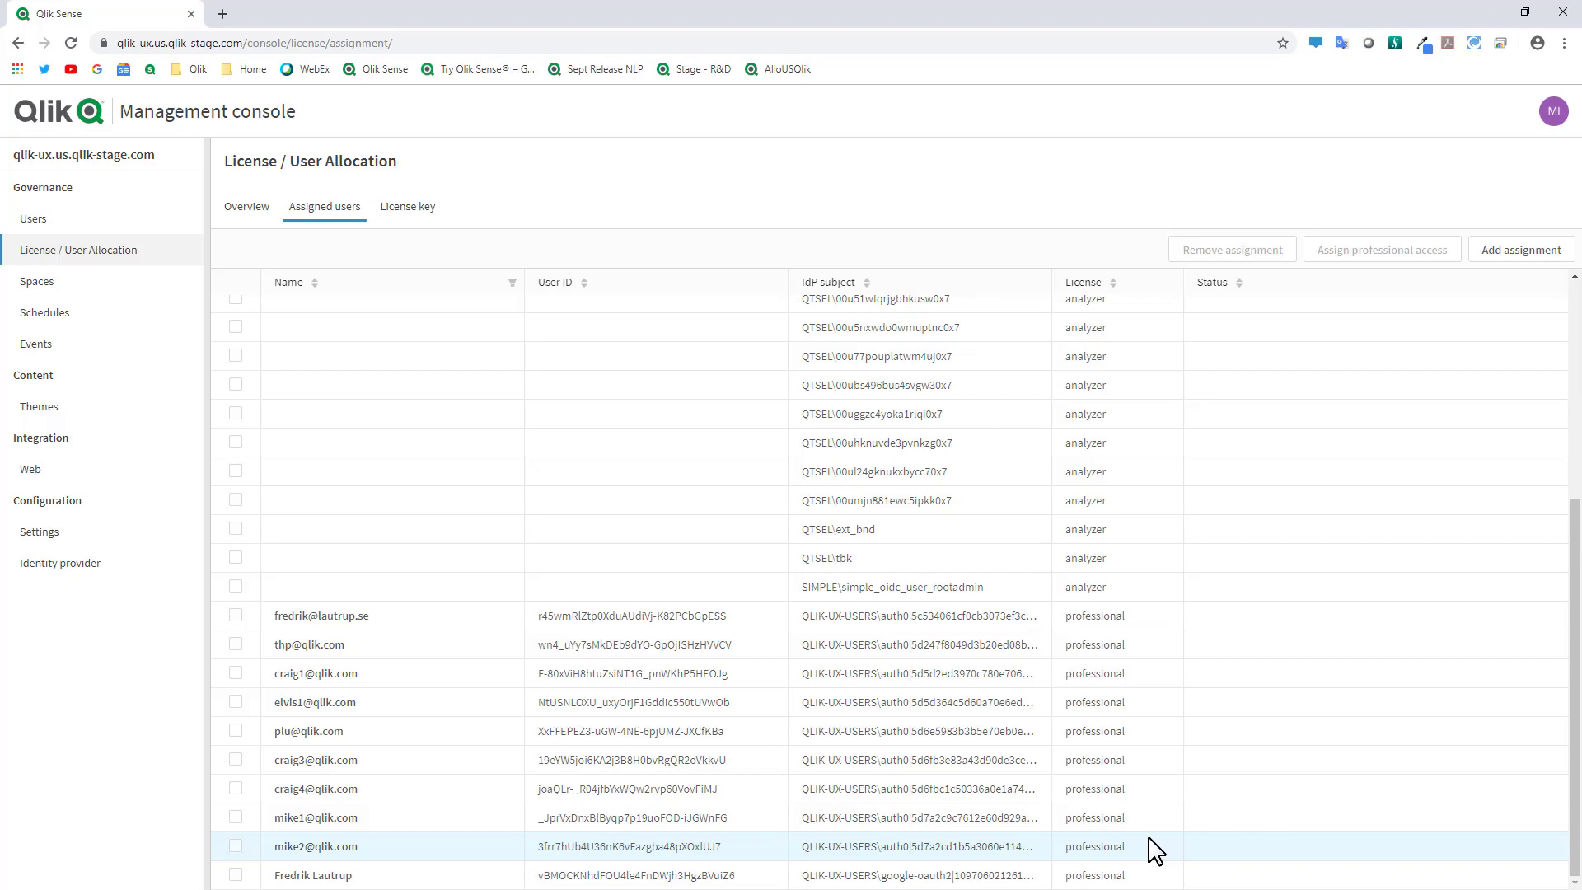
pyautogui.scroll(4, 1156, 851)
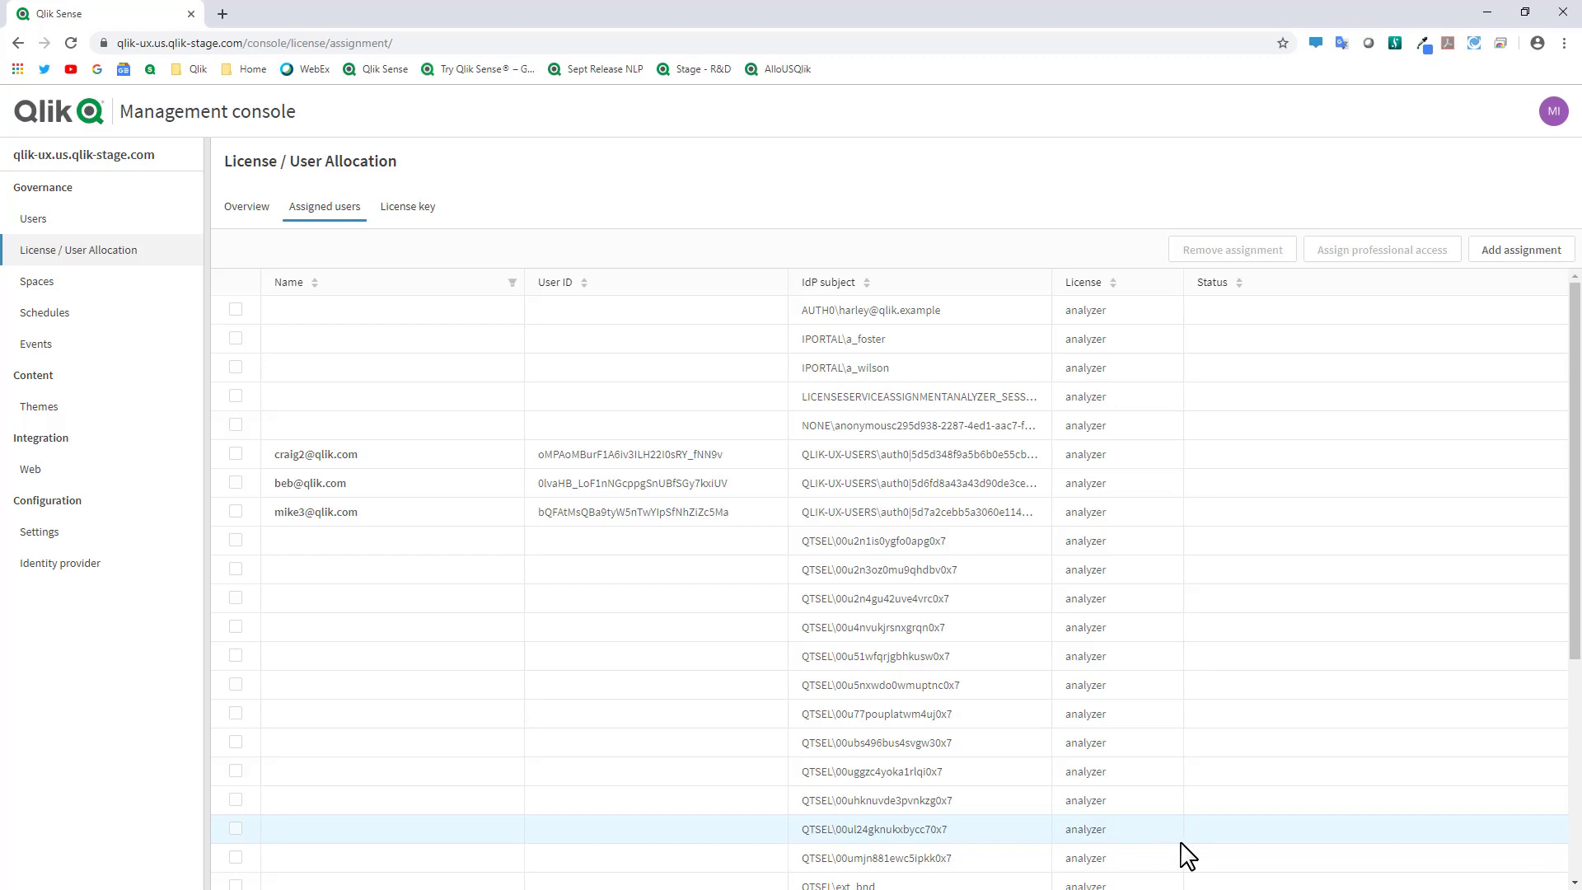
pyautogui.scroll(-4, 1186, 854)
pyautogui.scroll(4, 1204, 860)
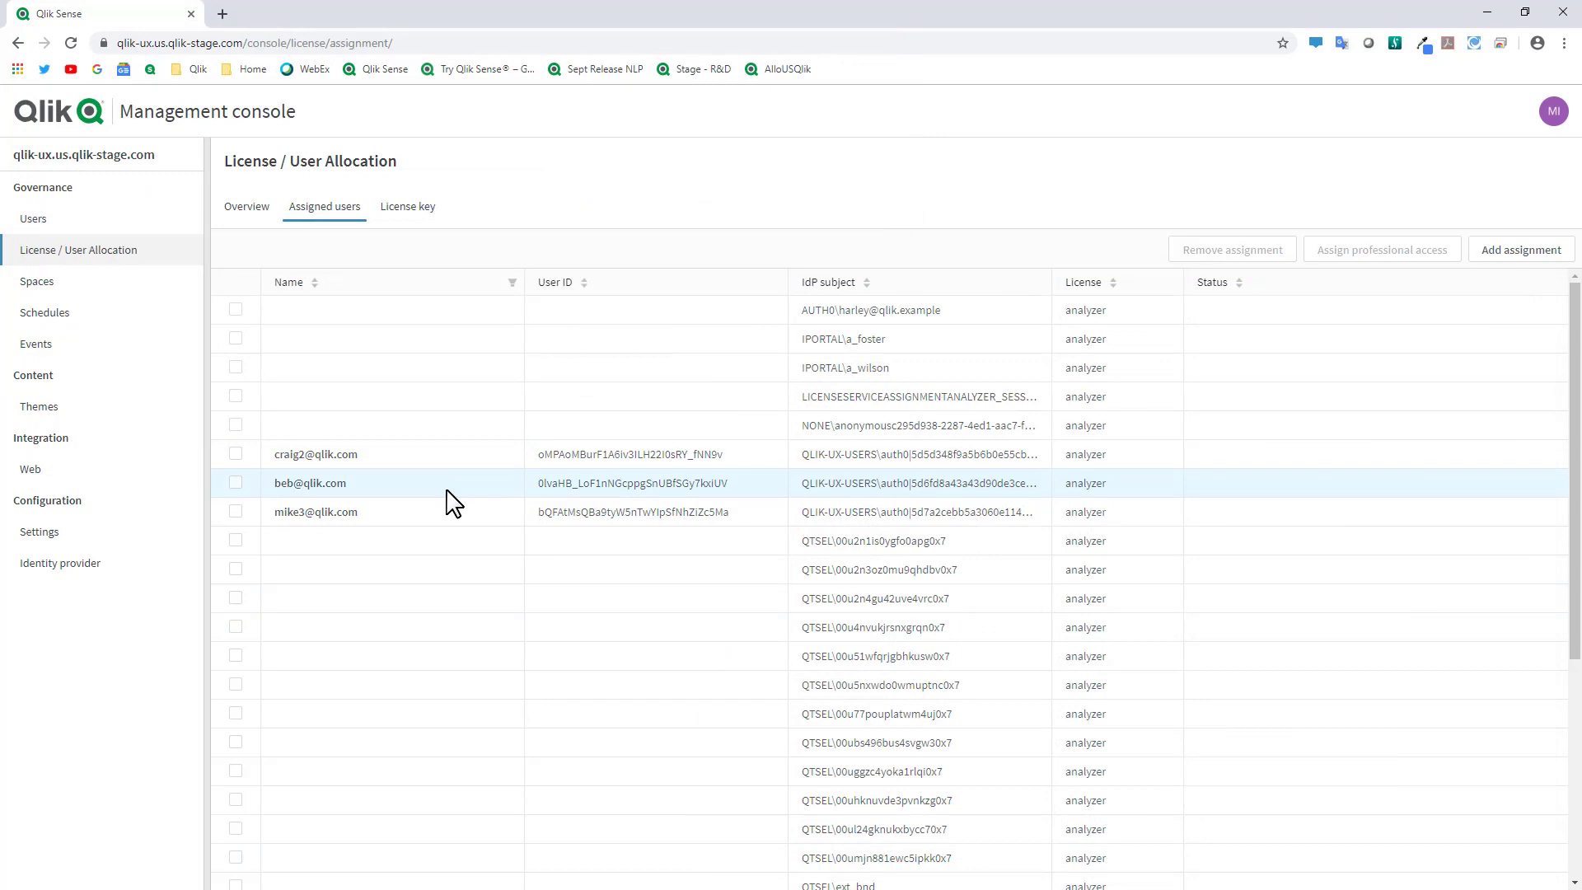
# Return from the management console to the hub's home page and dismiss the welcome banner
pyautogui.click(258, 43)
pyautogui.moveTo(251, 43); pyautogui.dragTo(657, 102)
pyautogui.press('BackSpace')
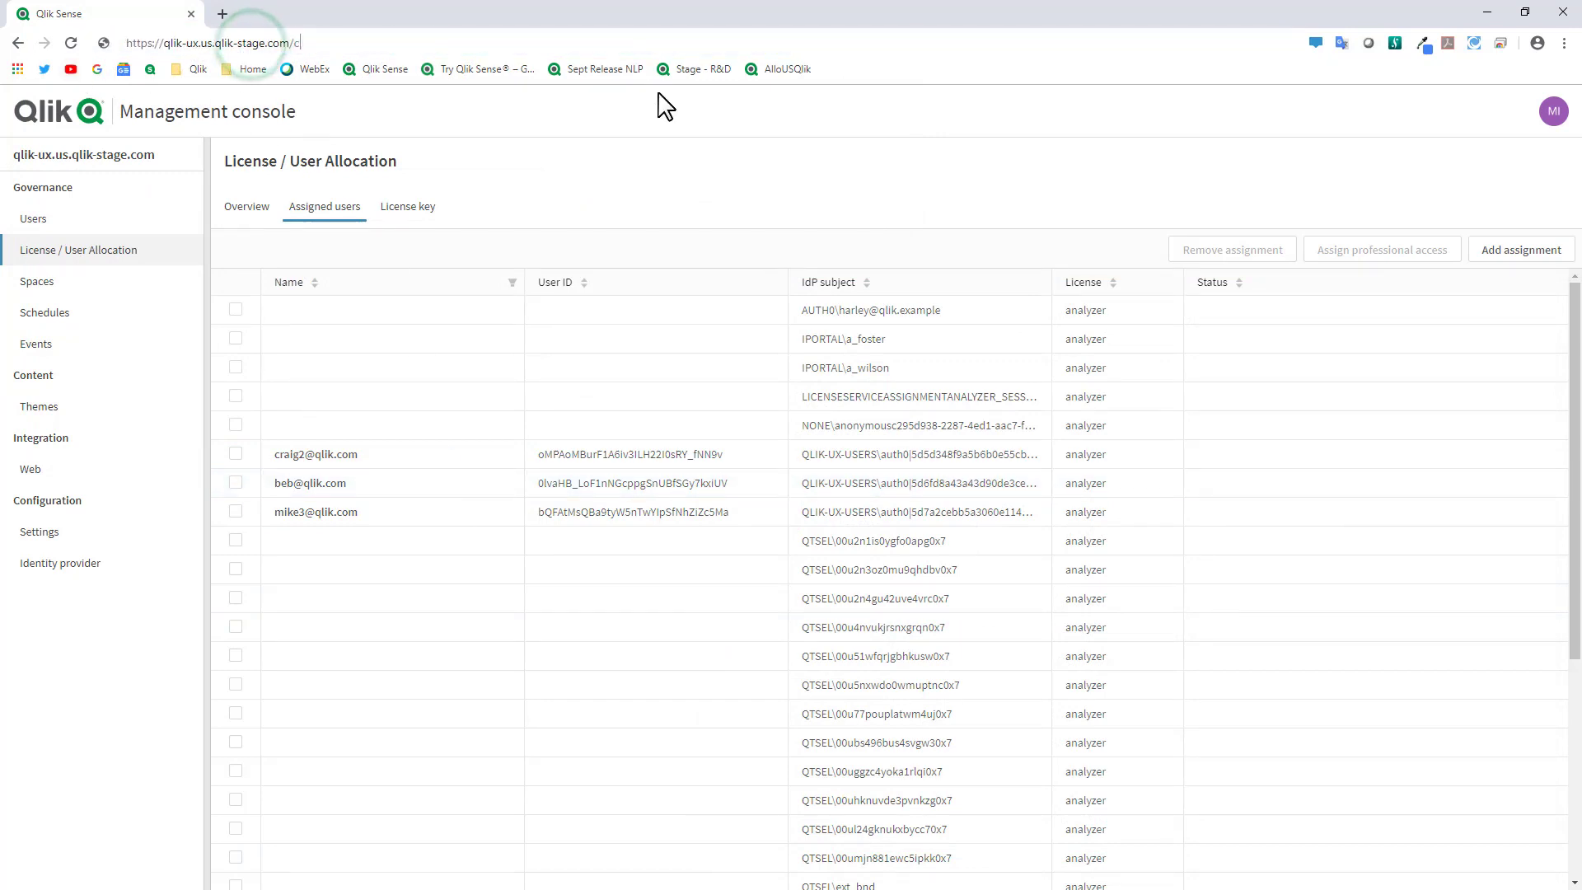
pyautogui.write('hu')
pyautogui.press('Return')
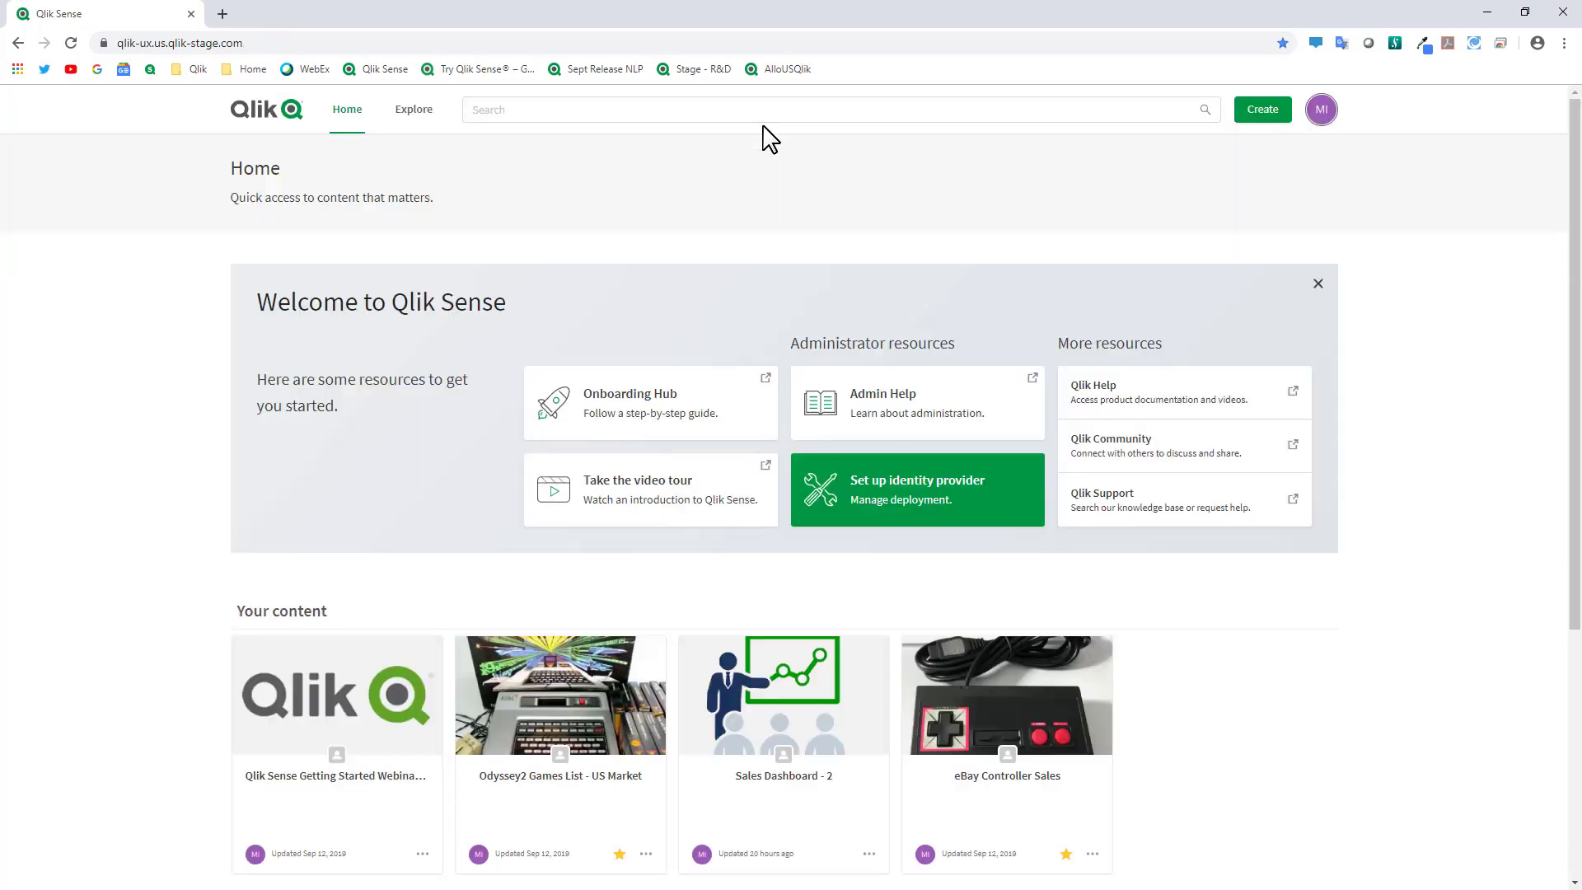
pyautogui.click(1319, 284)
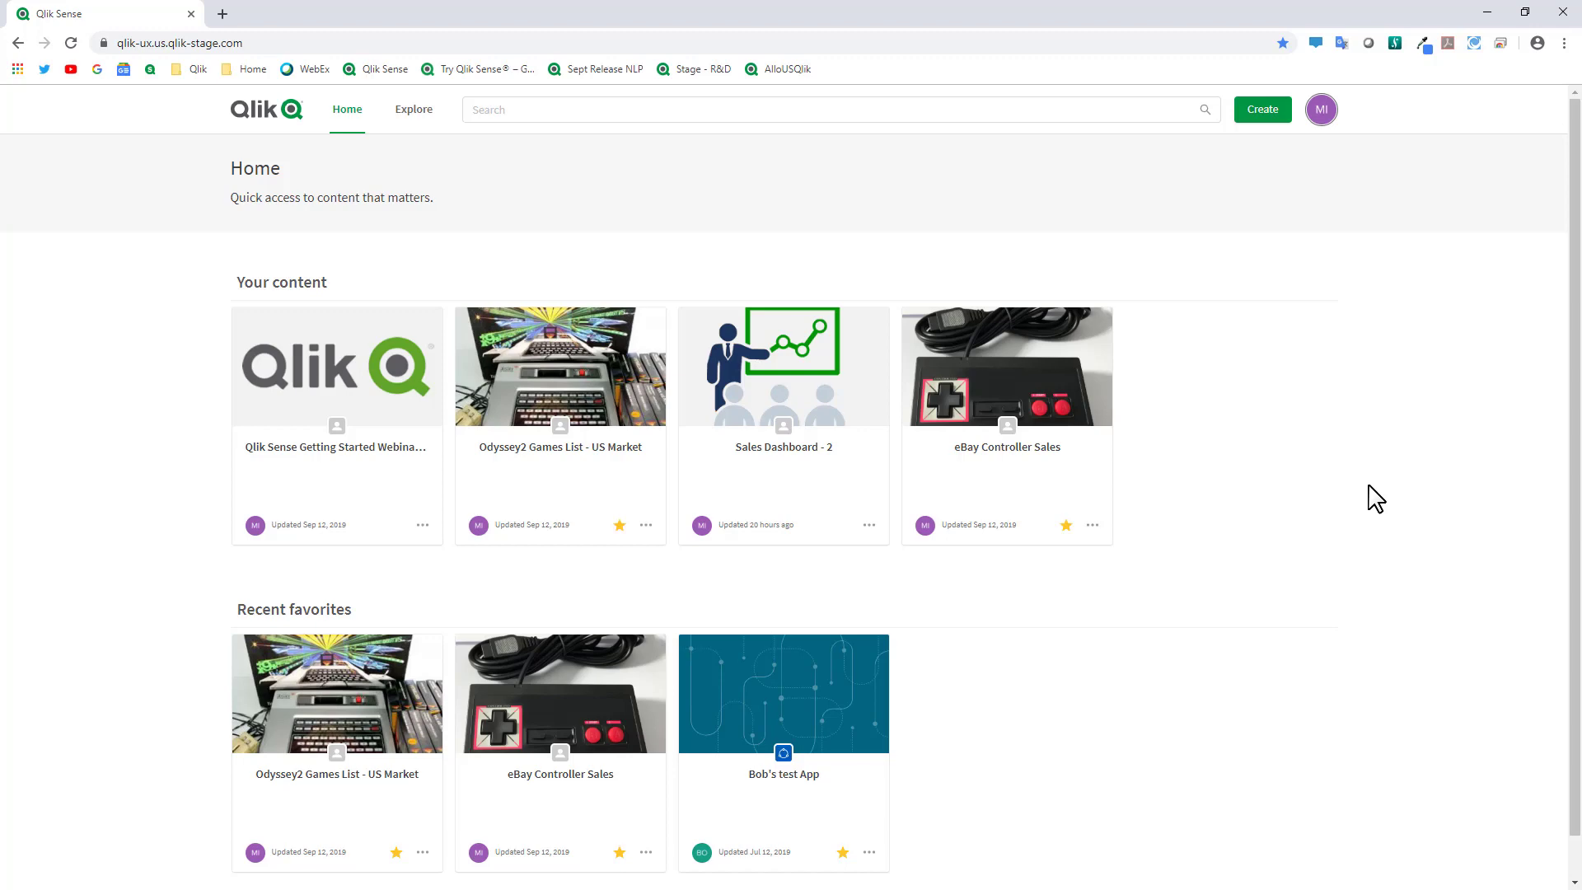
# Open the Sales Dashboard - 2 app, make its Sales Dashboard 2019 sheet public, and check the actions offered for the public sheet
pyautogui.click(841, 429)
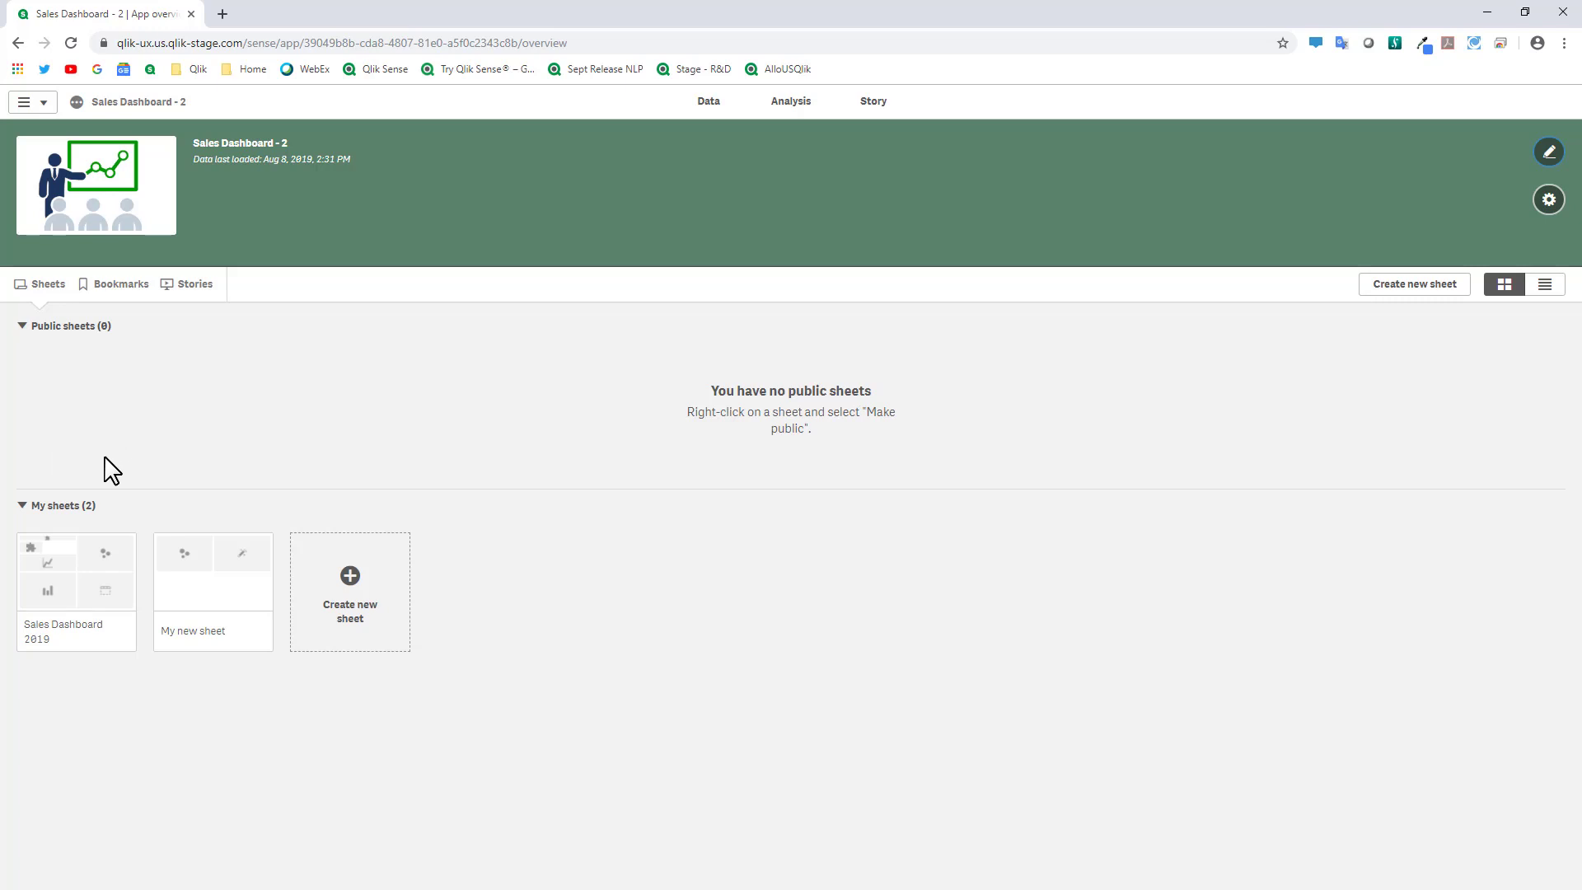
pyautogui.rightClick(89, 578)
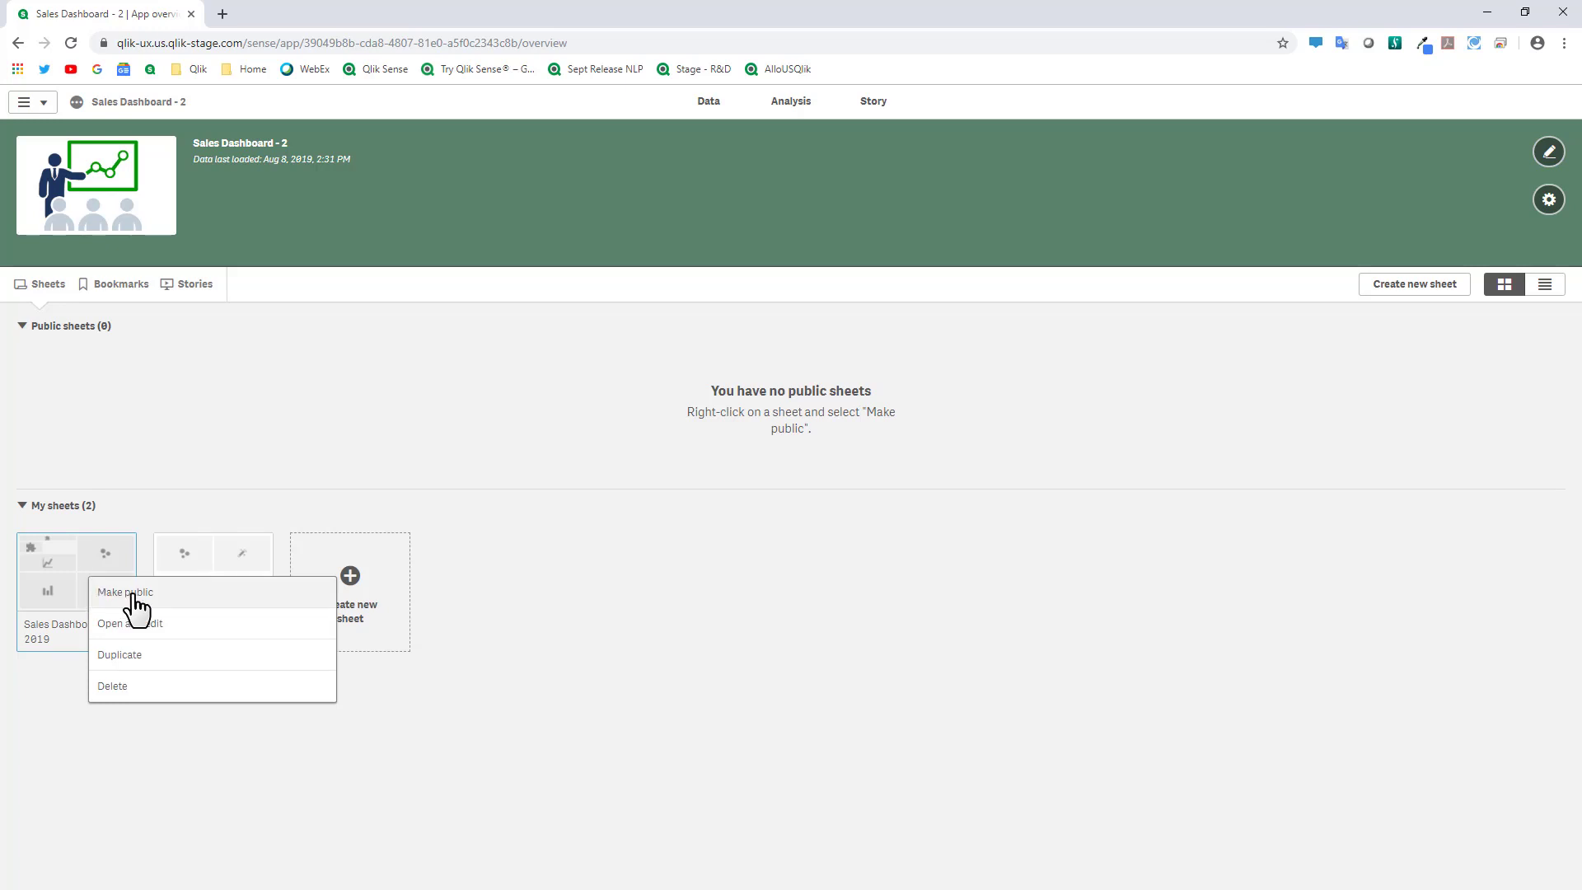
pyautogui.click(132, 597)
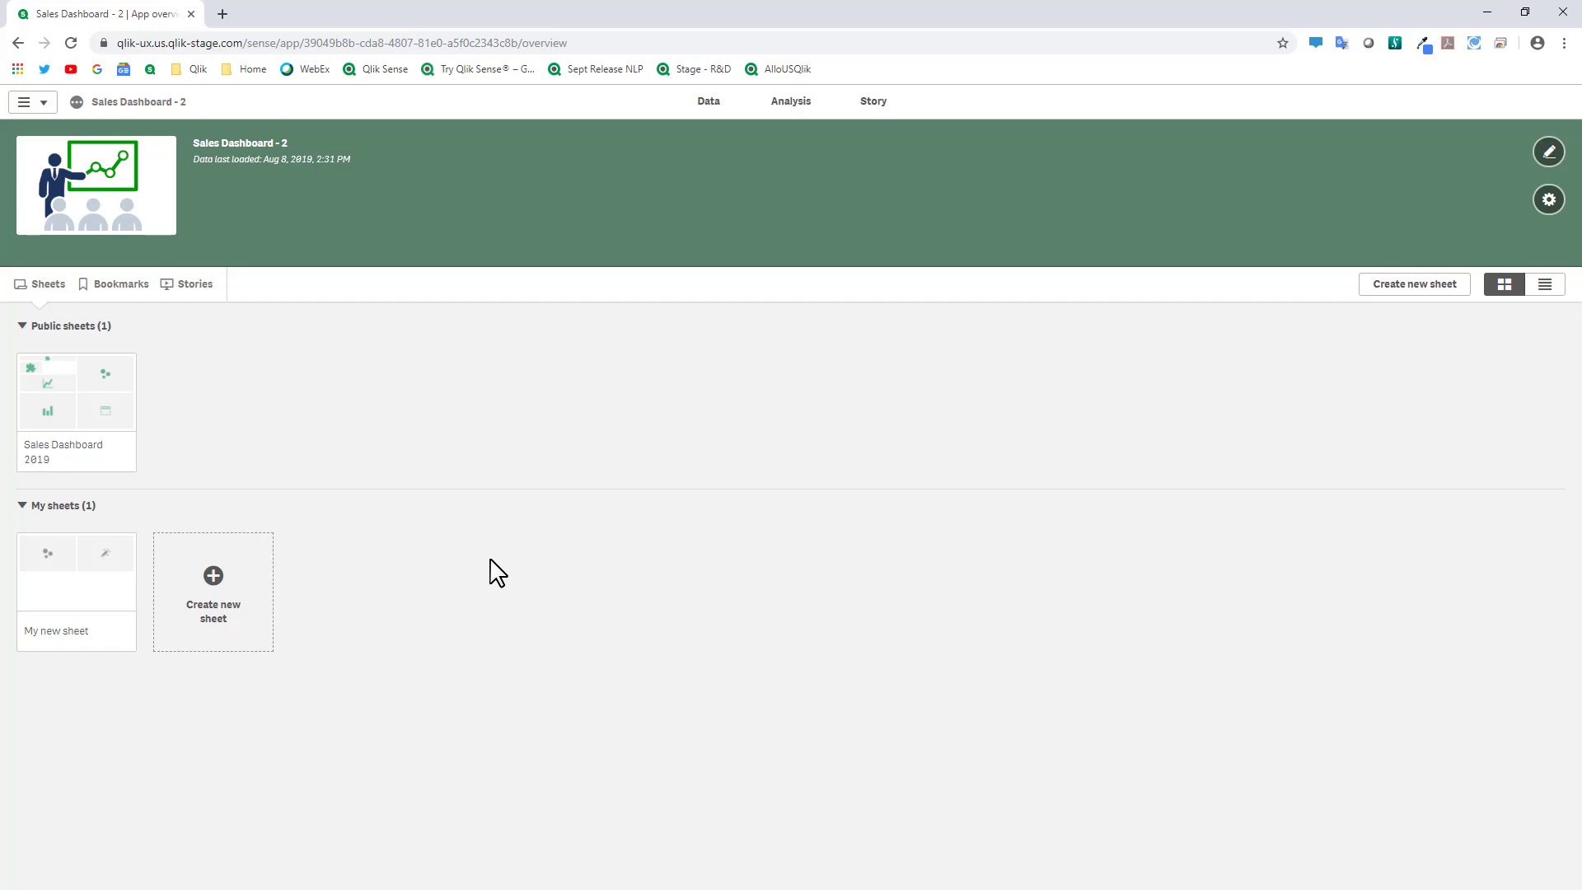
pyautogui.rightClick(76, 410)
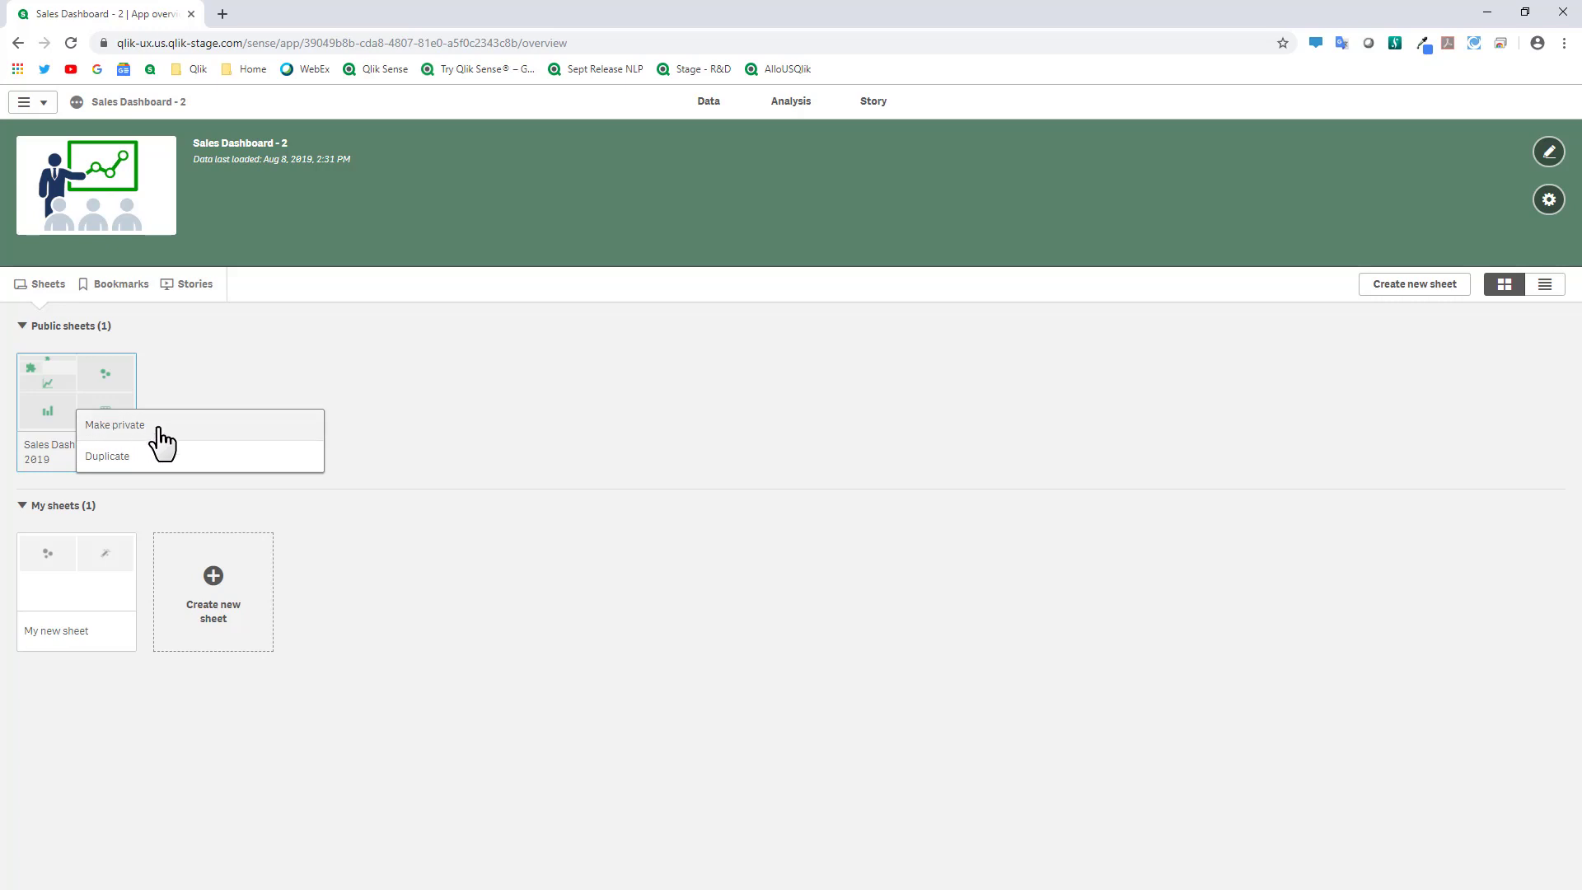
pyautogui.click(202, 394)
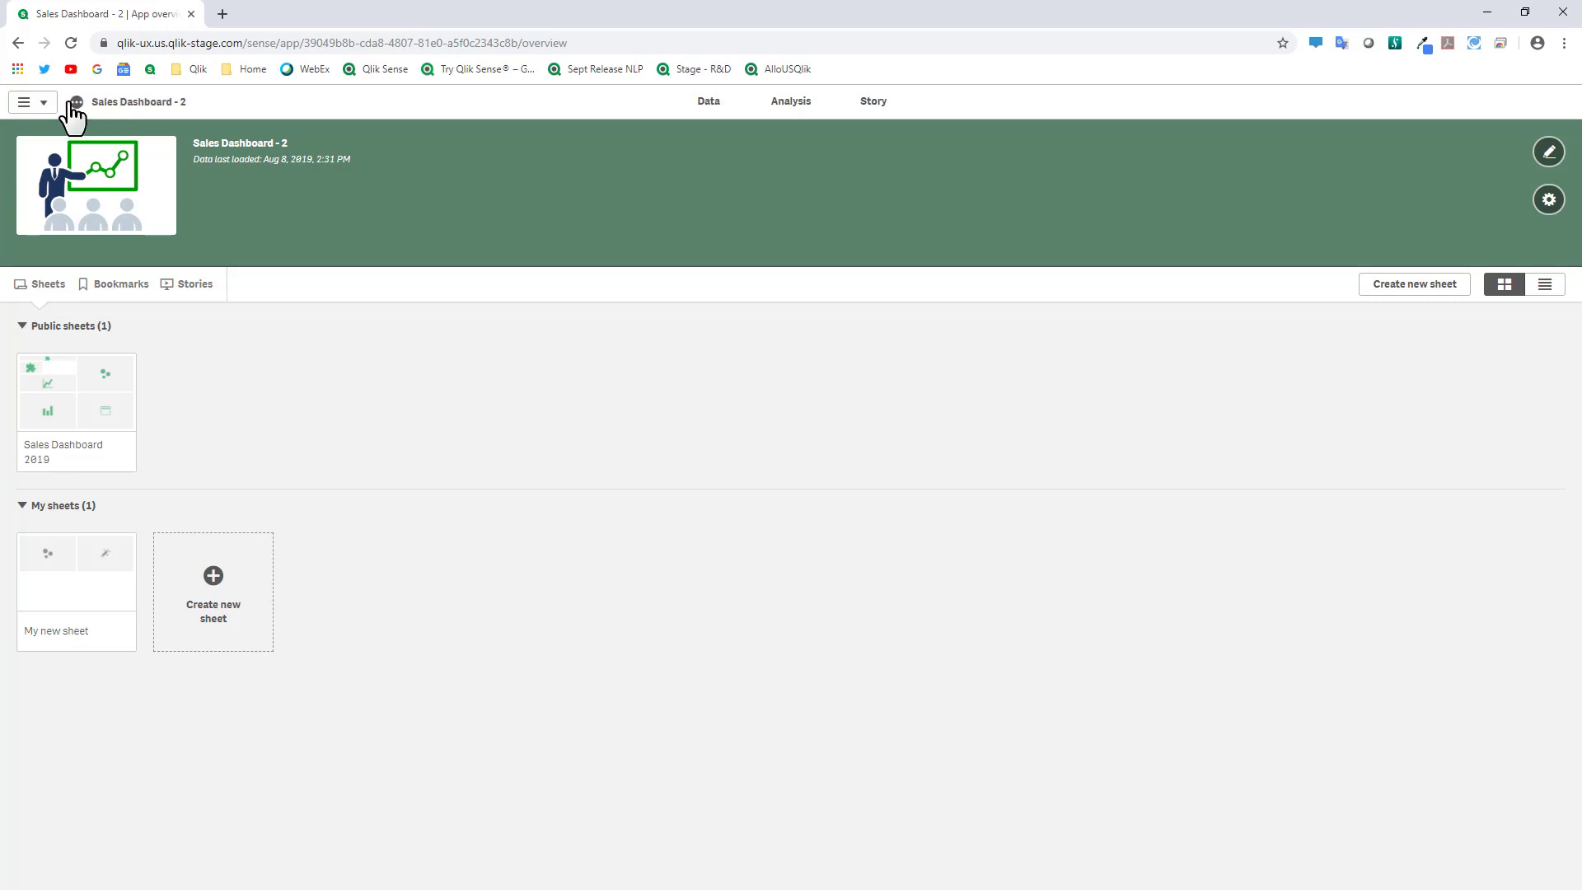
# Return to the hub and check which spaces the Sales Dashboard - 2 app can be moved to, without saving its details
pyautogui.click(46, 103)
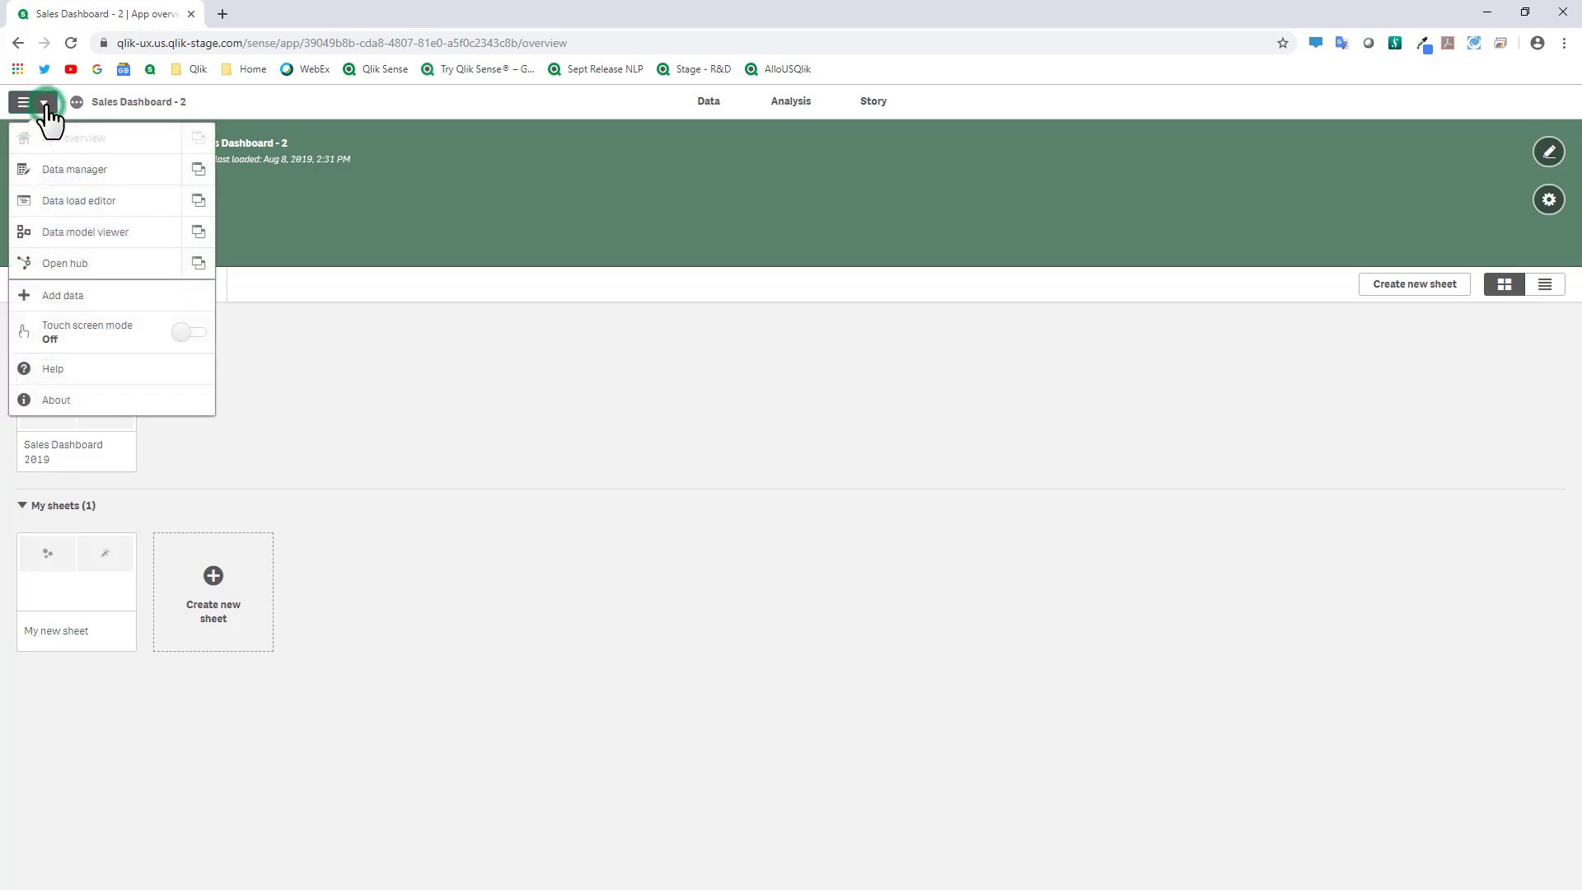
pyautogui.click(86, 262)
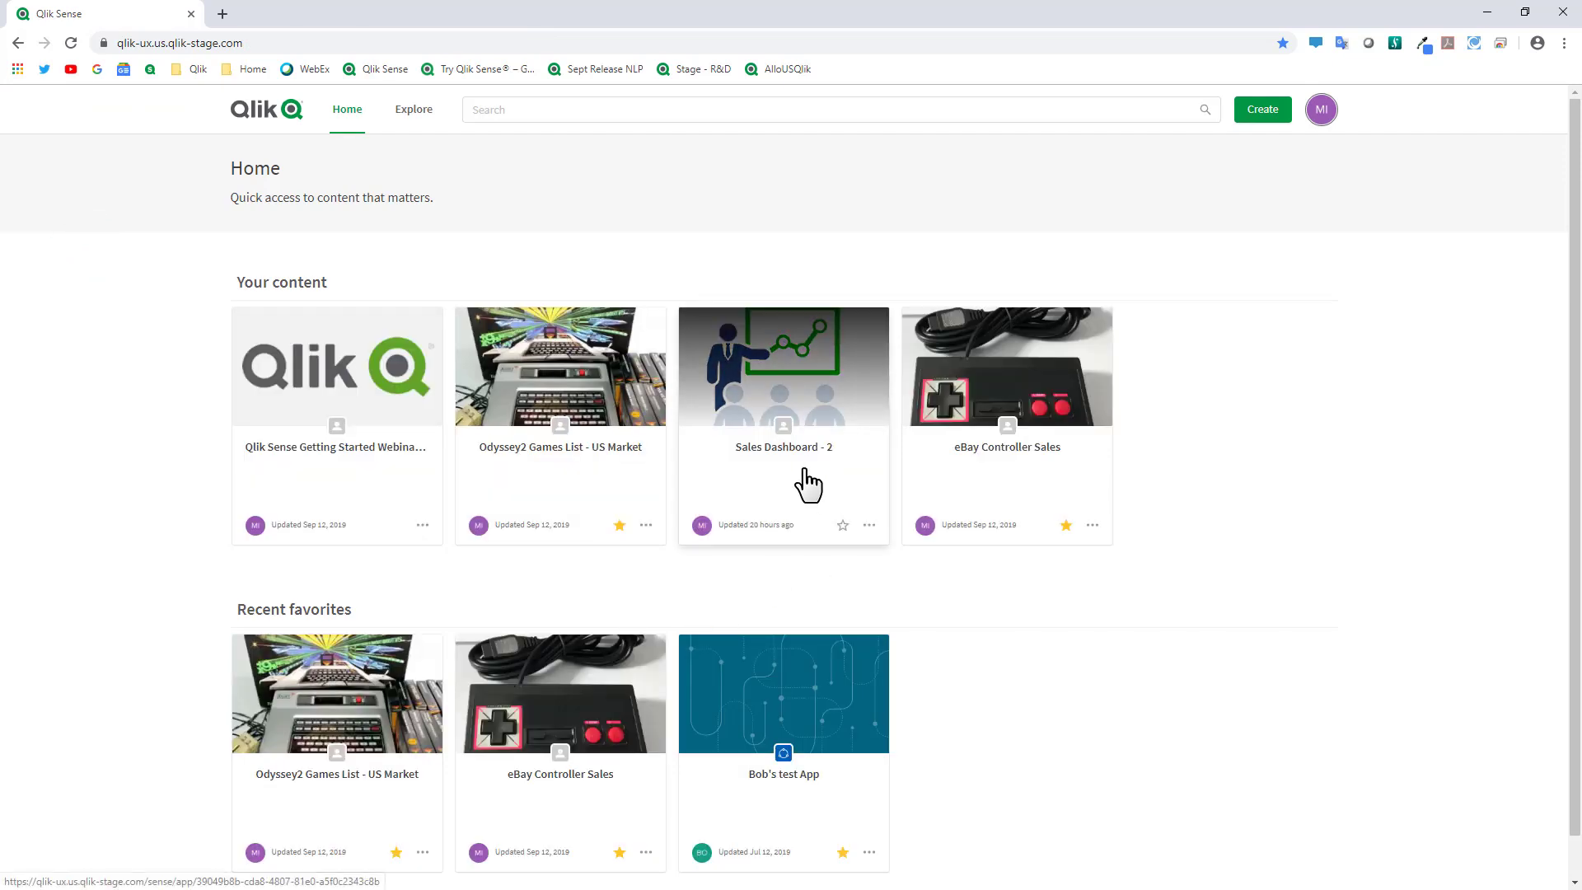
pyautogui.click(870, 527)
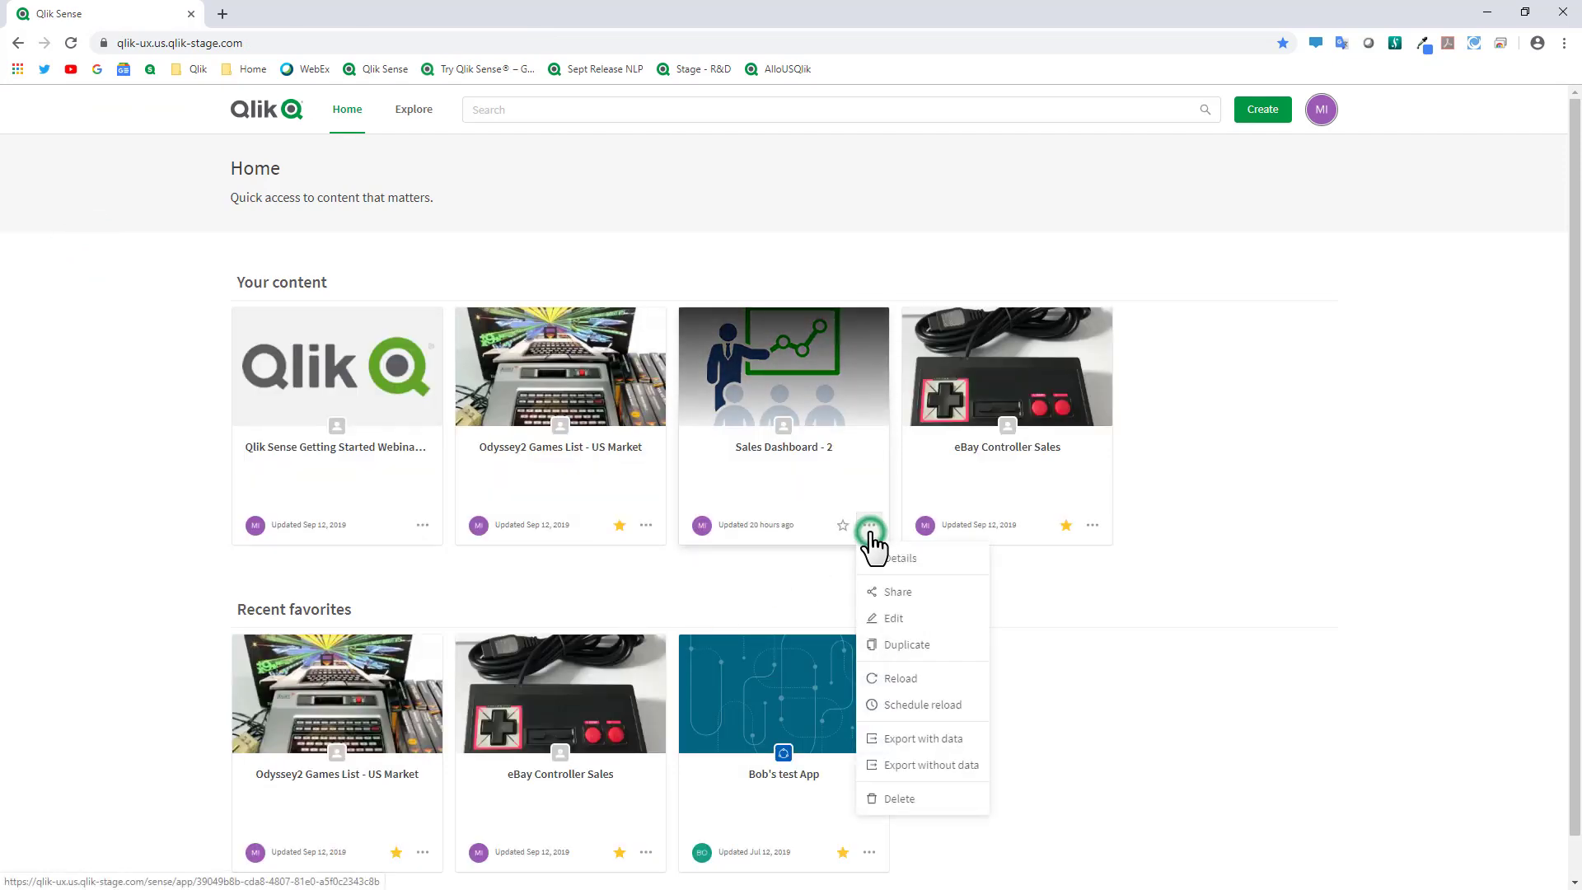
pyautogui.click(907, 619)
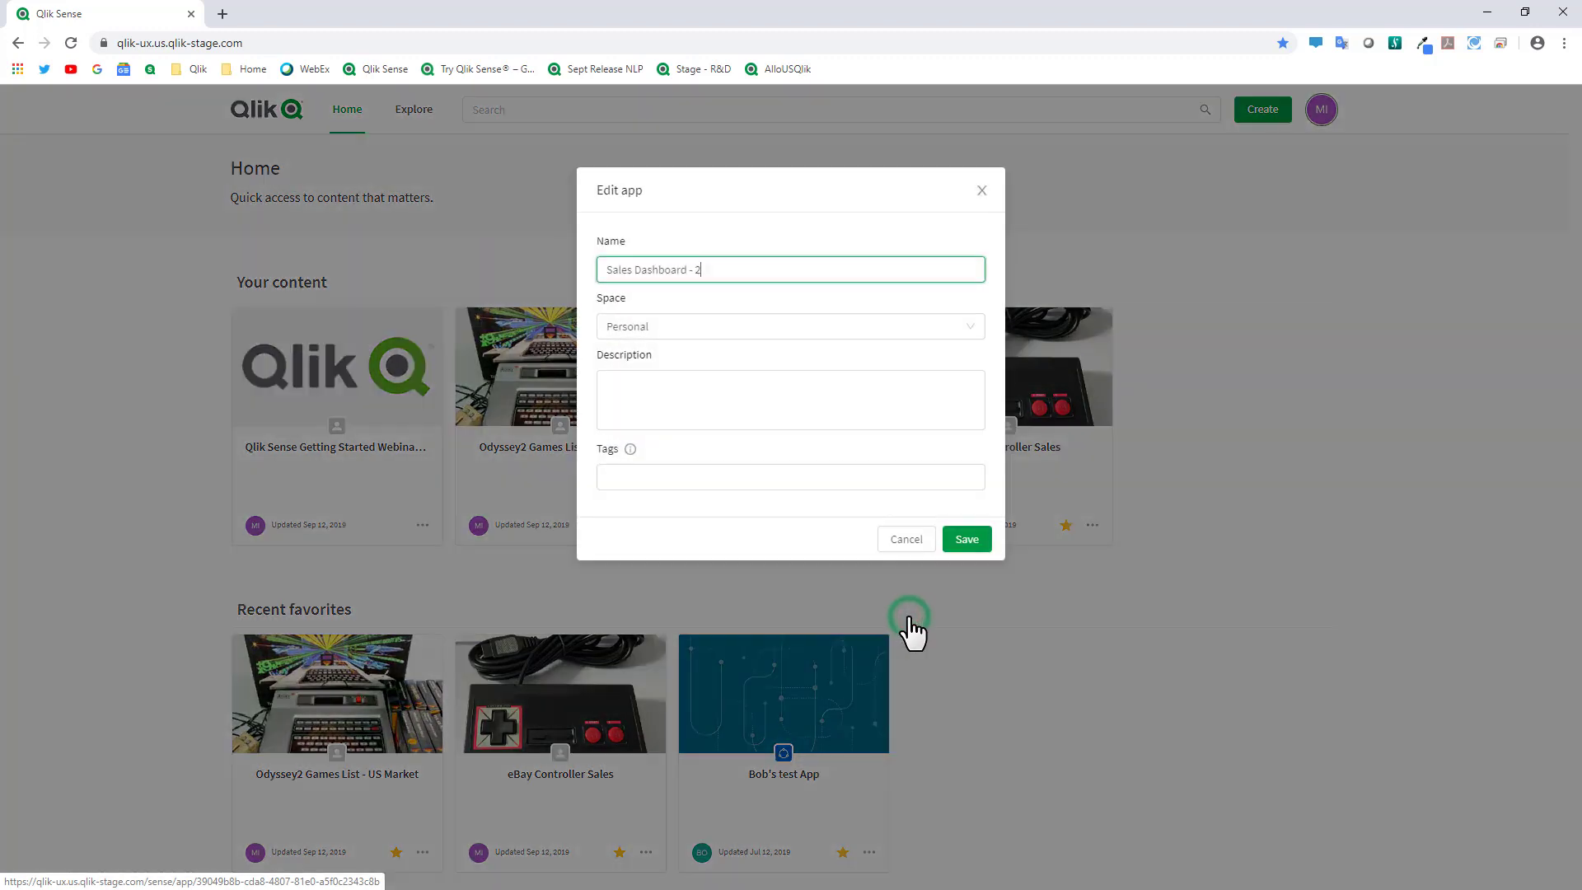
pyautogui.click(812, 334)
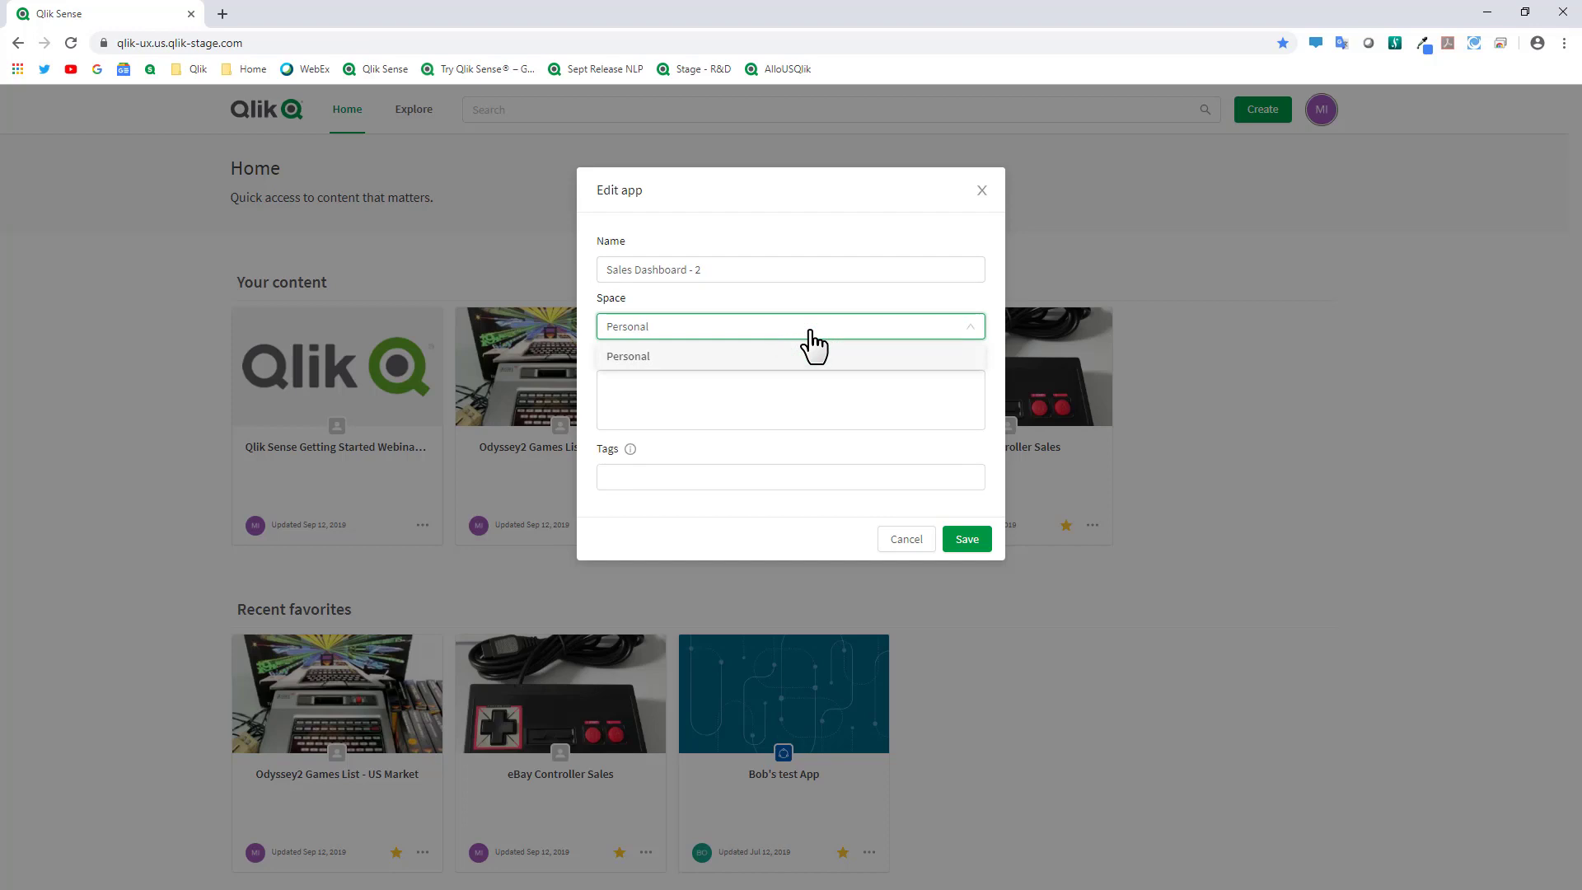
pyautogui.click(902, 540)
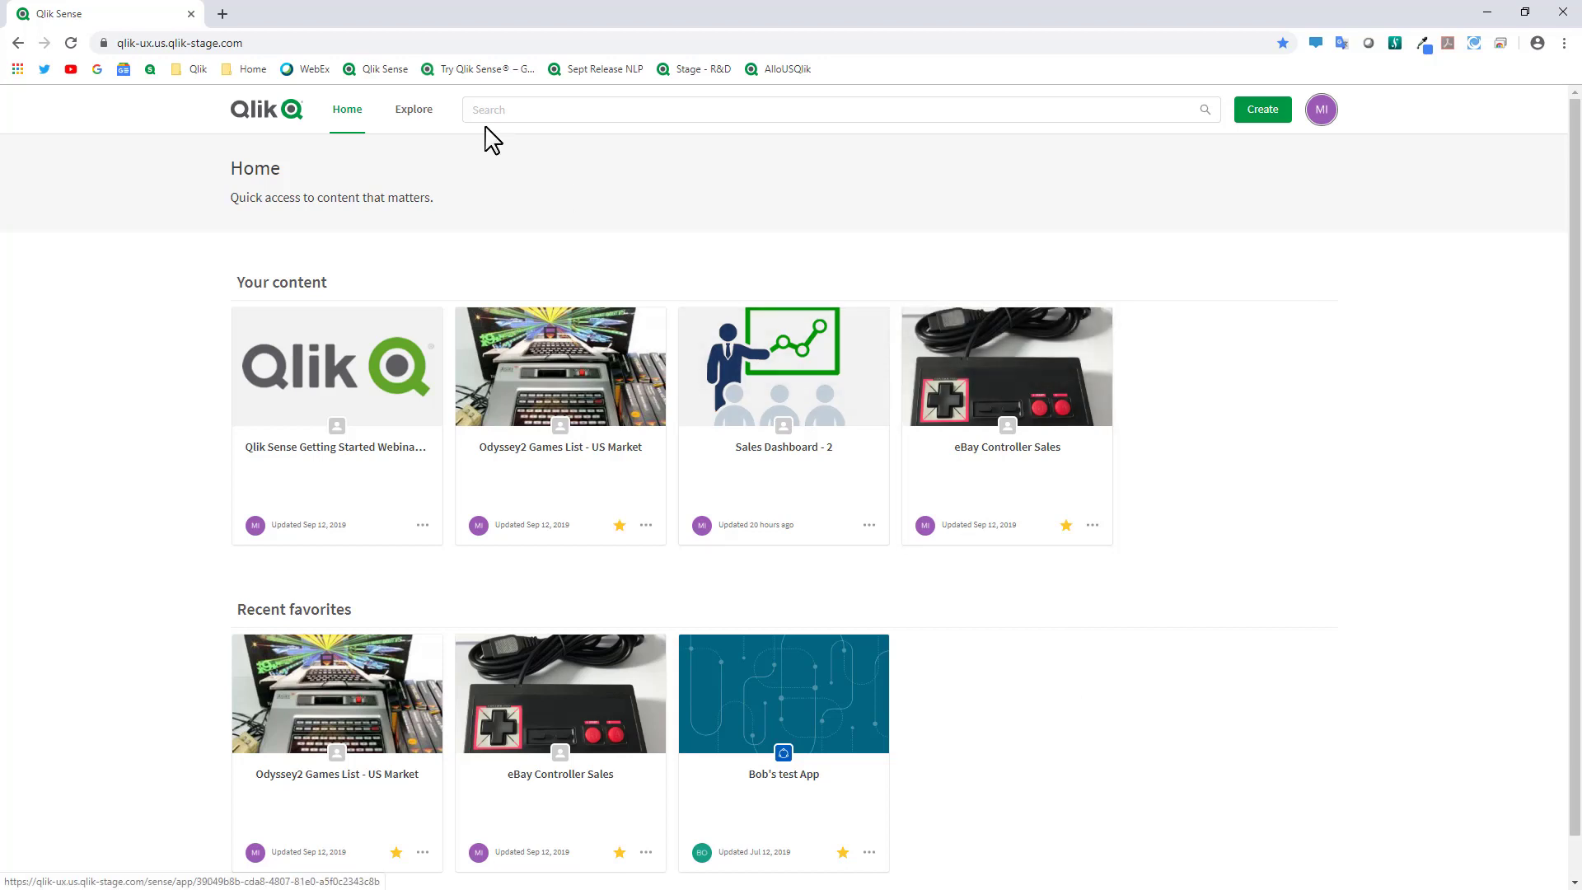
# Create a new space of type Shared, named with the owner's first name followed by "Shared Space"
pyautogui.click(414, 111)
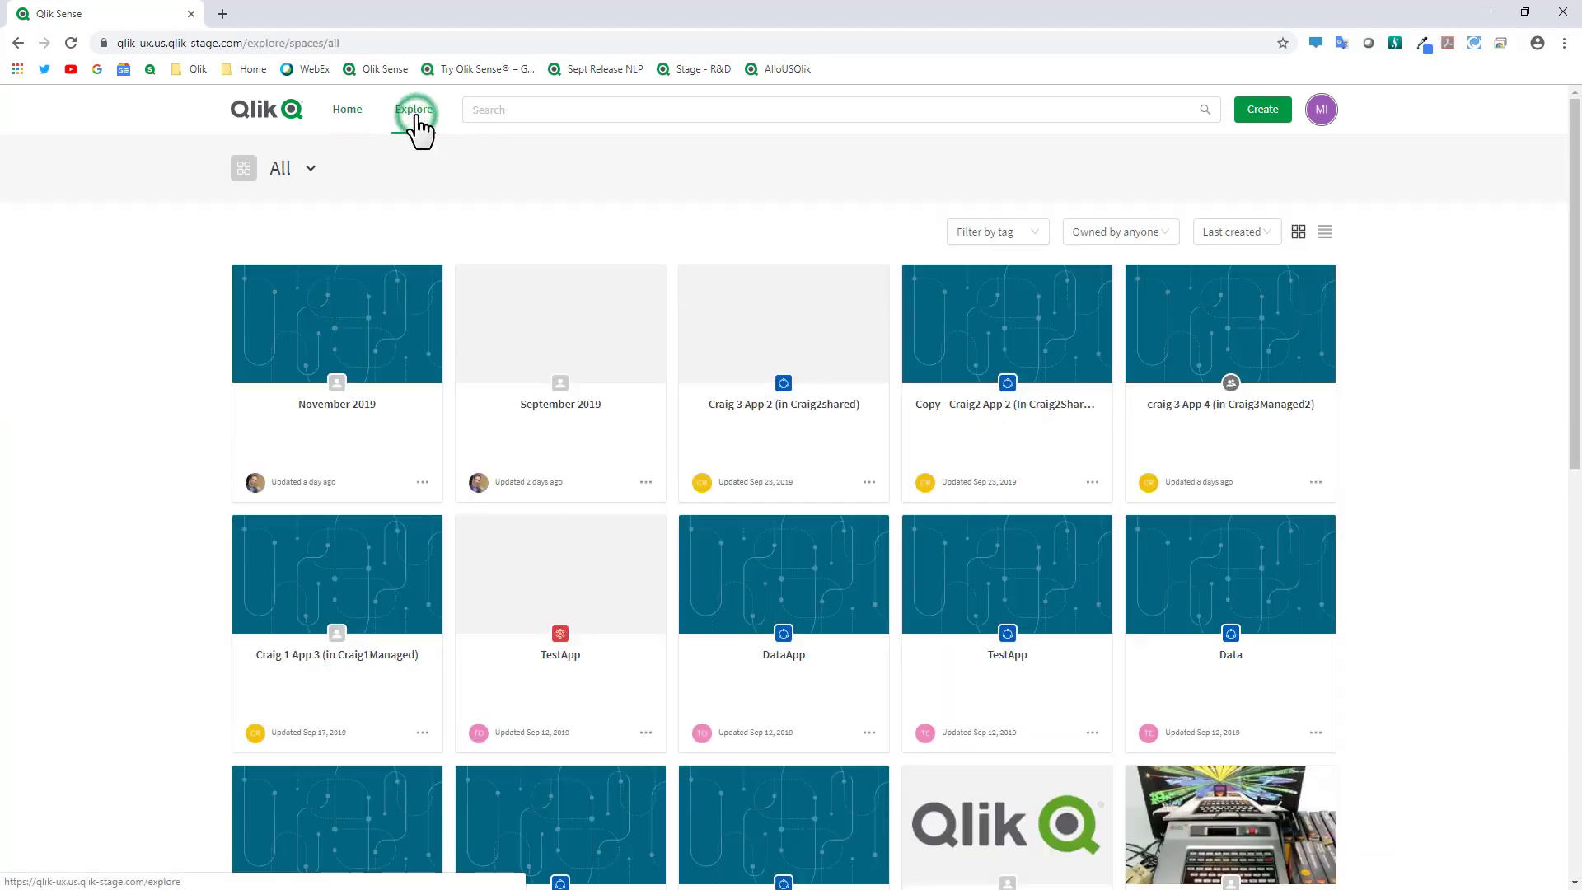
pyautogui.click(311, 169)
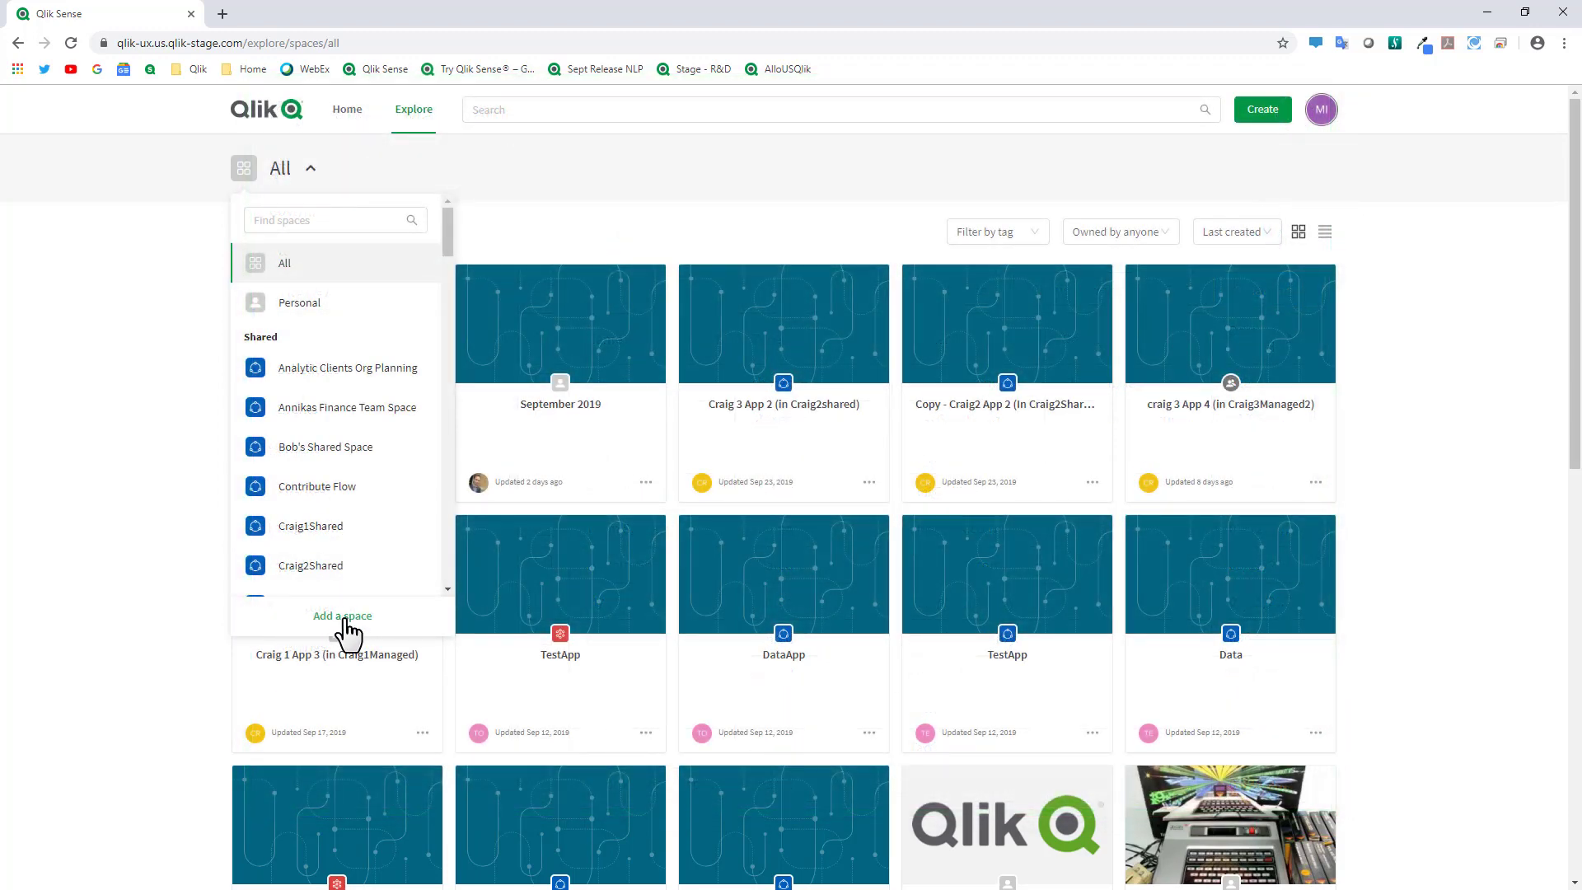
pyautogui.click(346, 619)
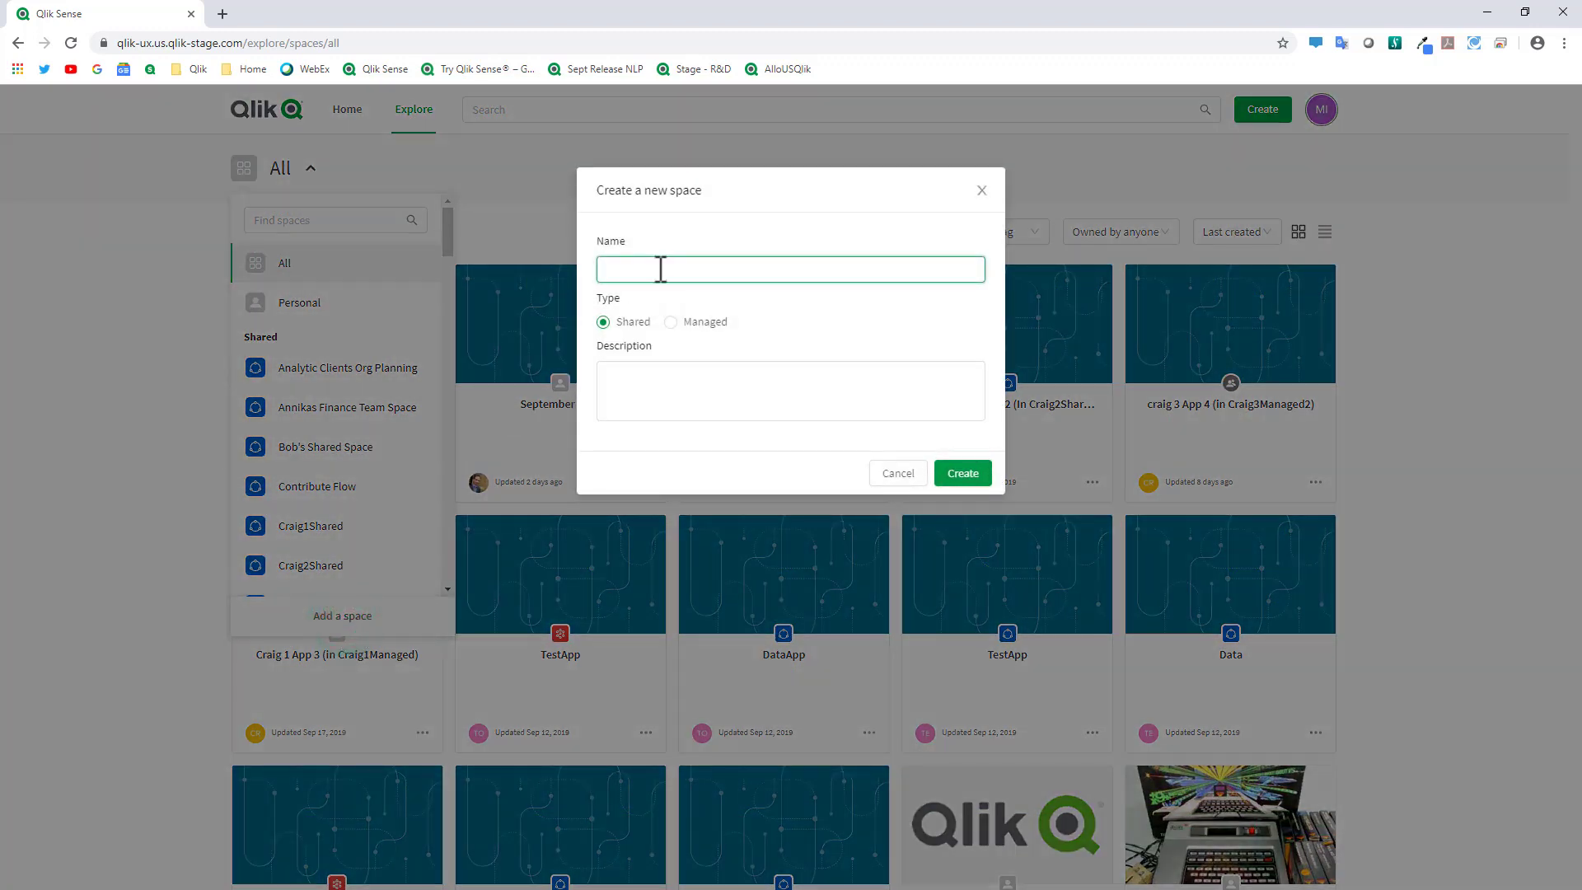
pyautogui.write('Mike')
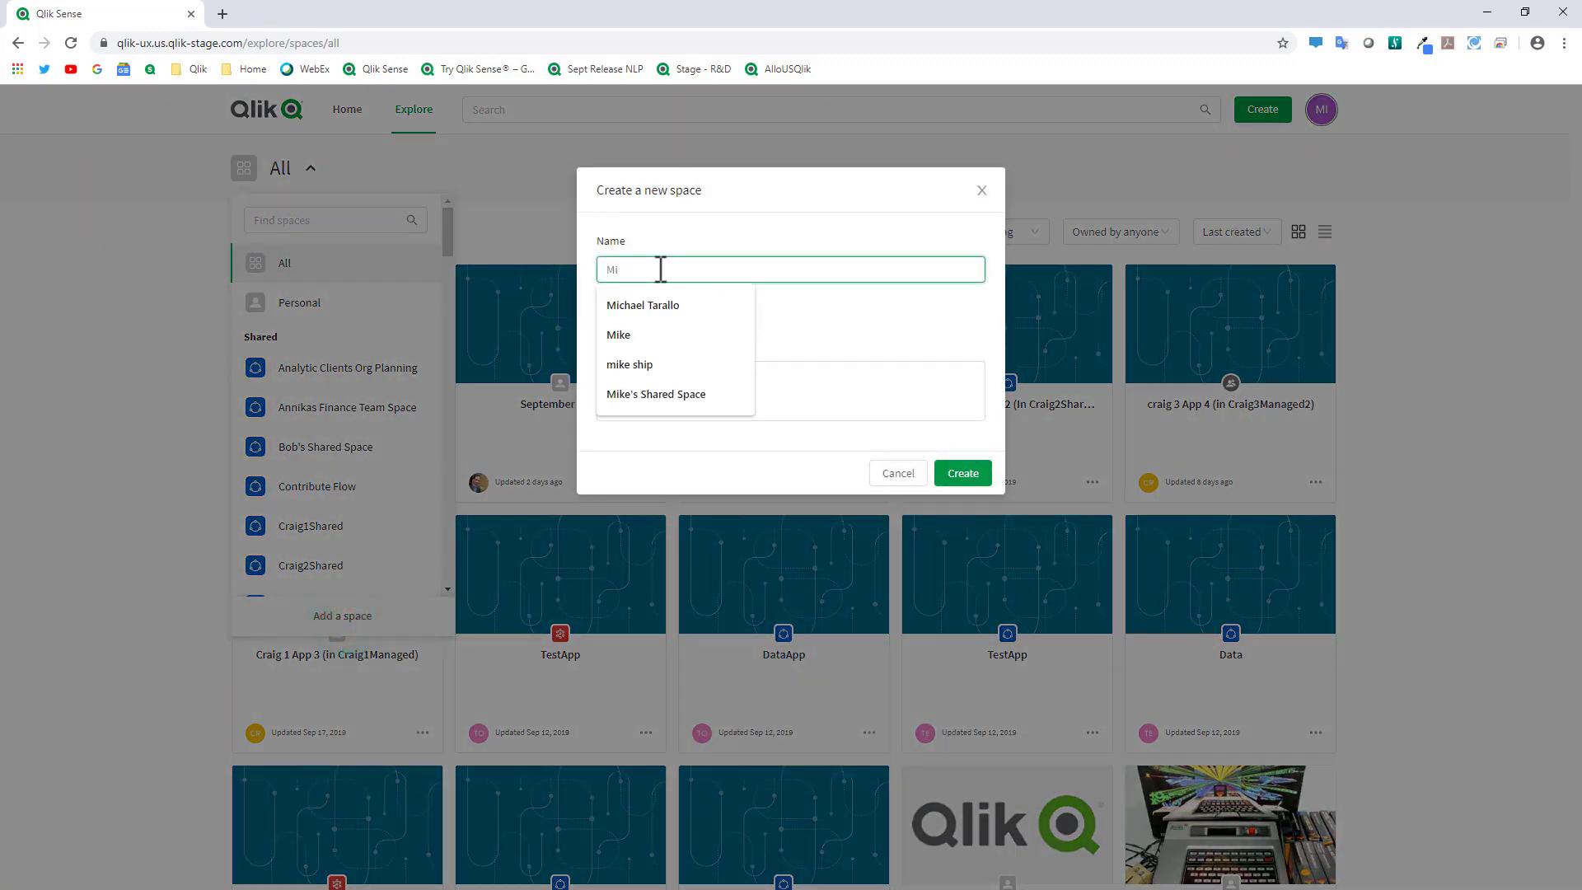
pyautogui.write(' Shared Space')
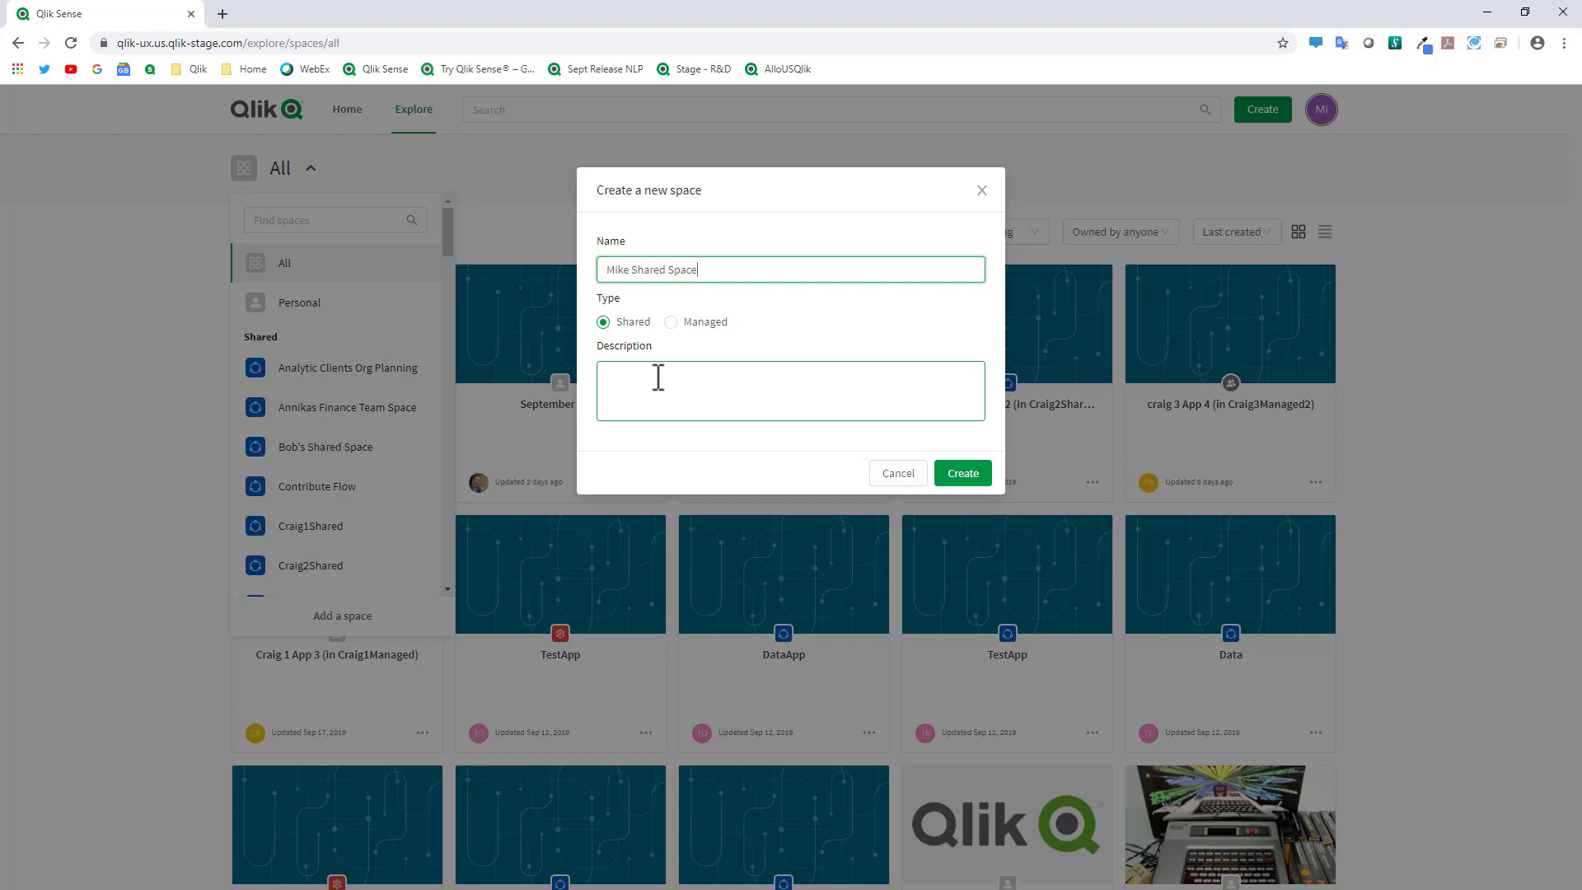
pyautogui.click(969, 472)
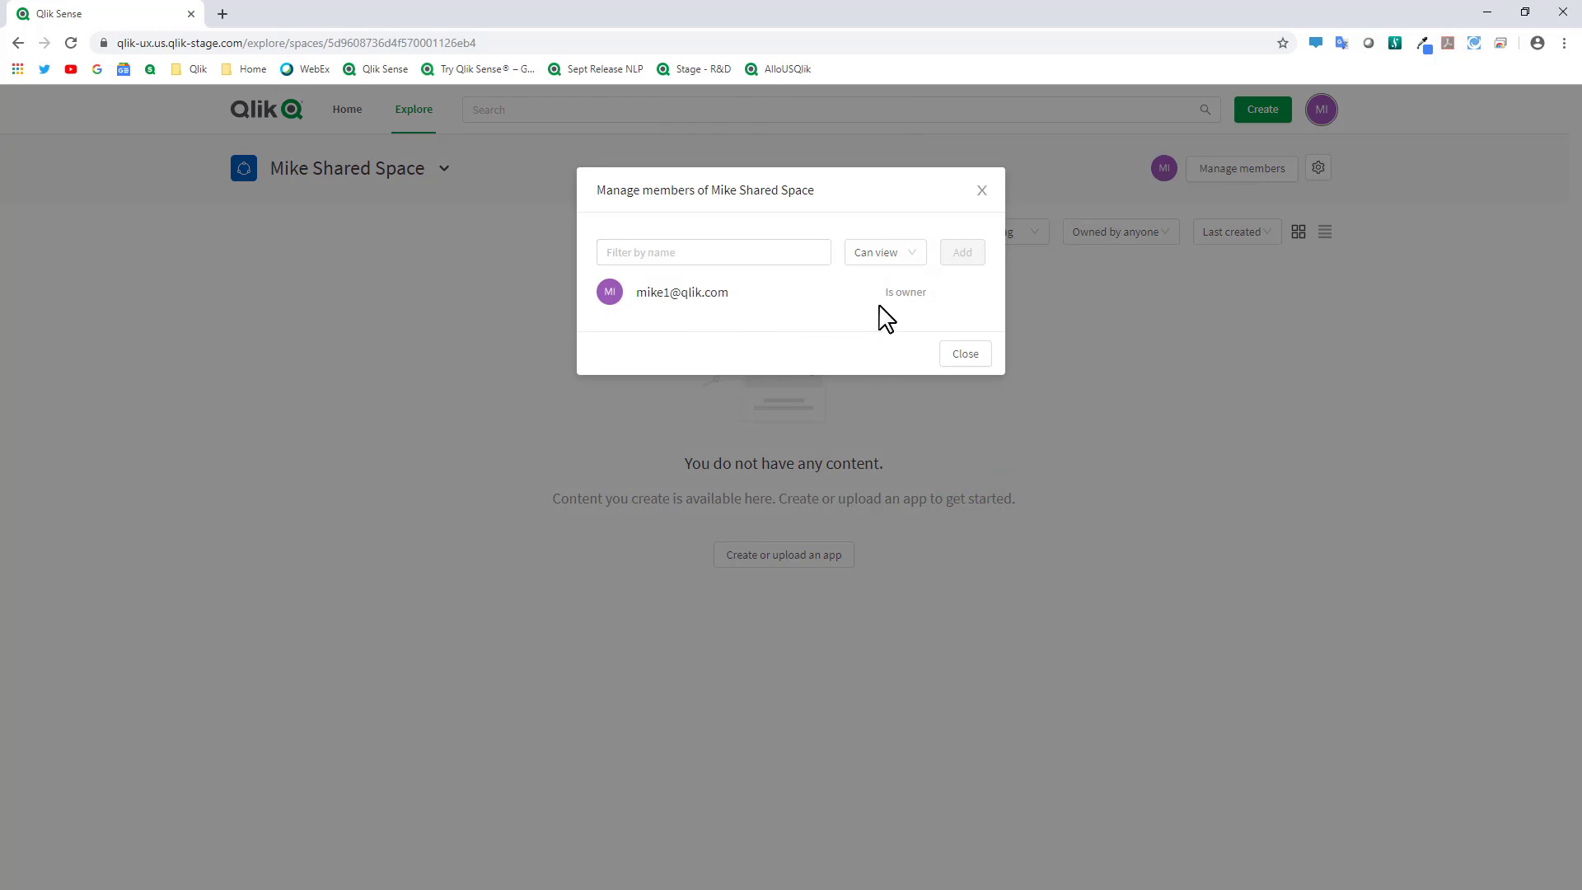
# Add the owner's second account as a member of the shared space with the Can edit role, and finish managing members
pyautogui.click(711, 248)
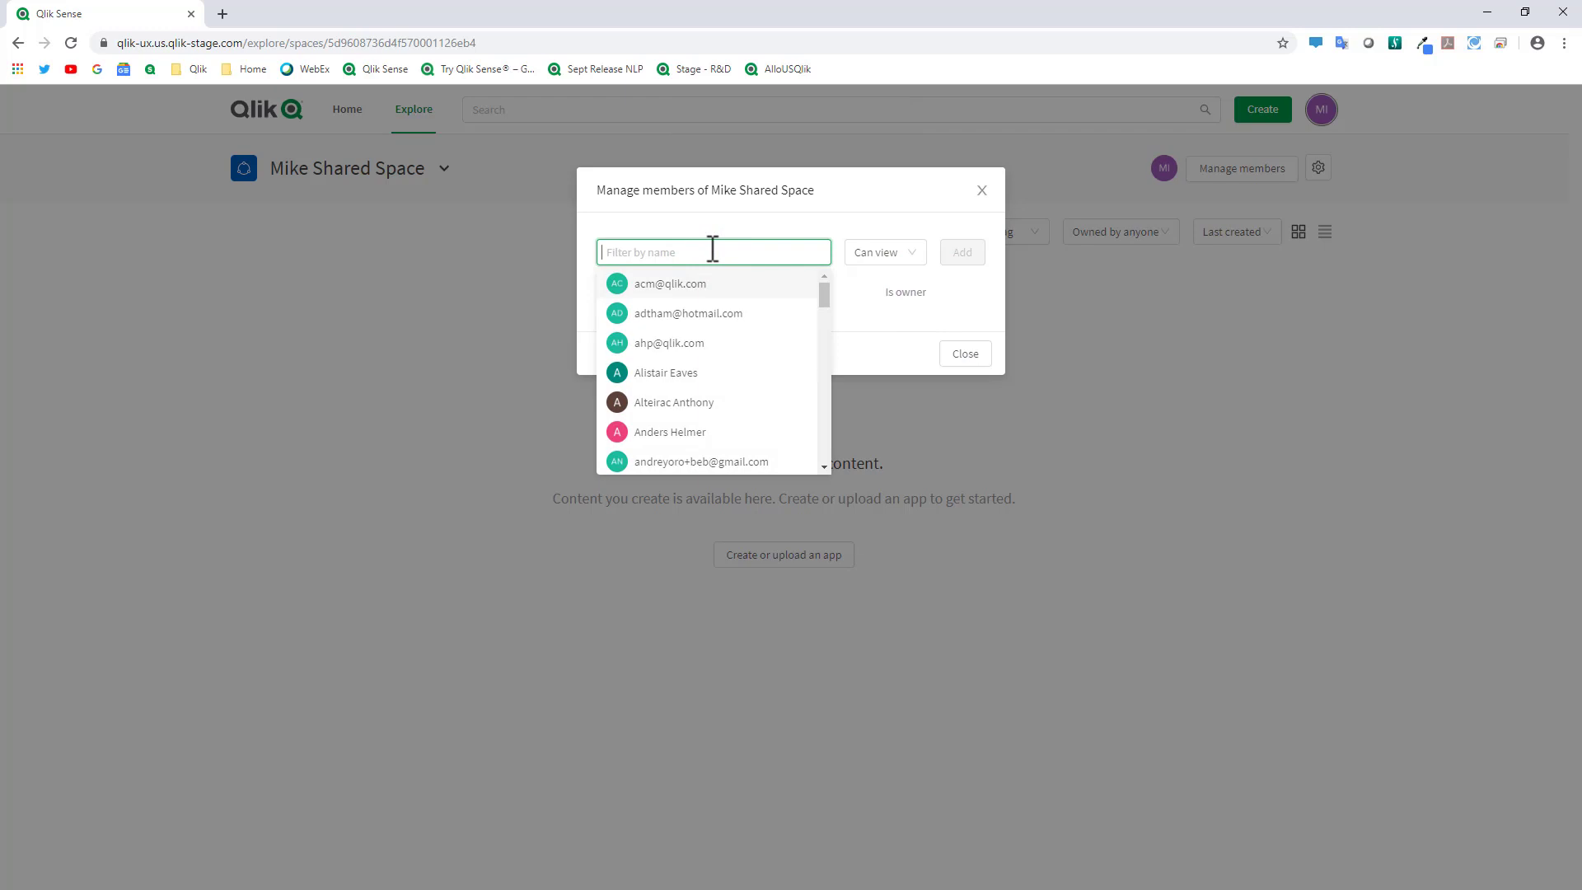
pyautogui.write('mike')
pyautogui.click(708, 279)
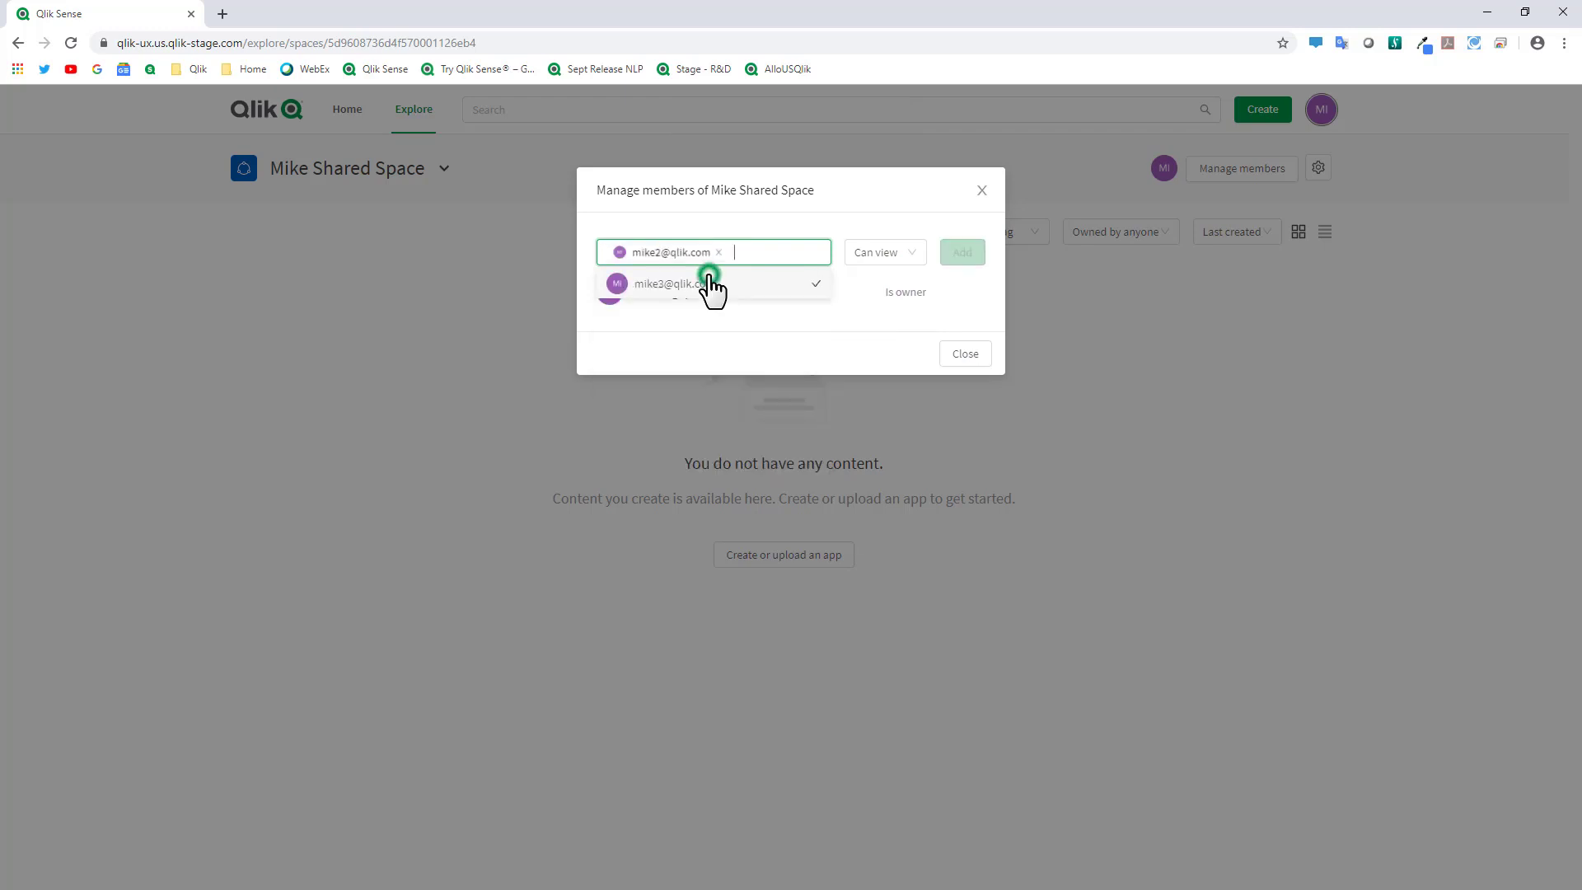
pyautogui.click(913, 252)
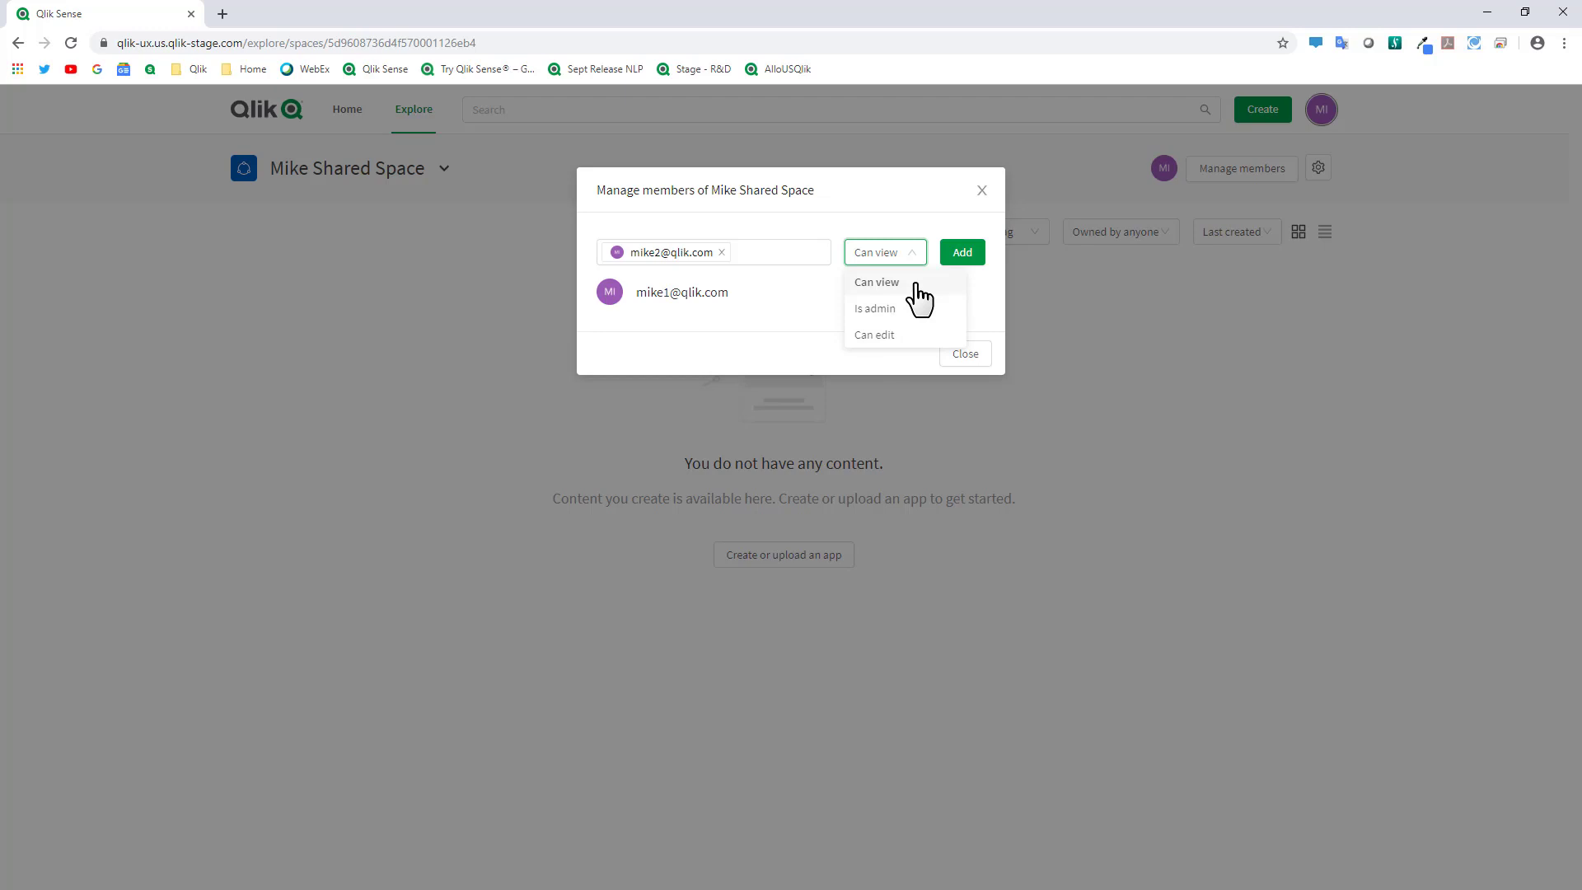
pyautogui.click(903, 336)
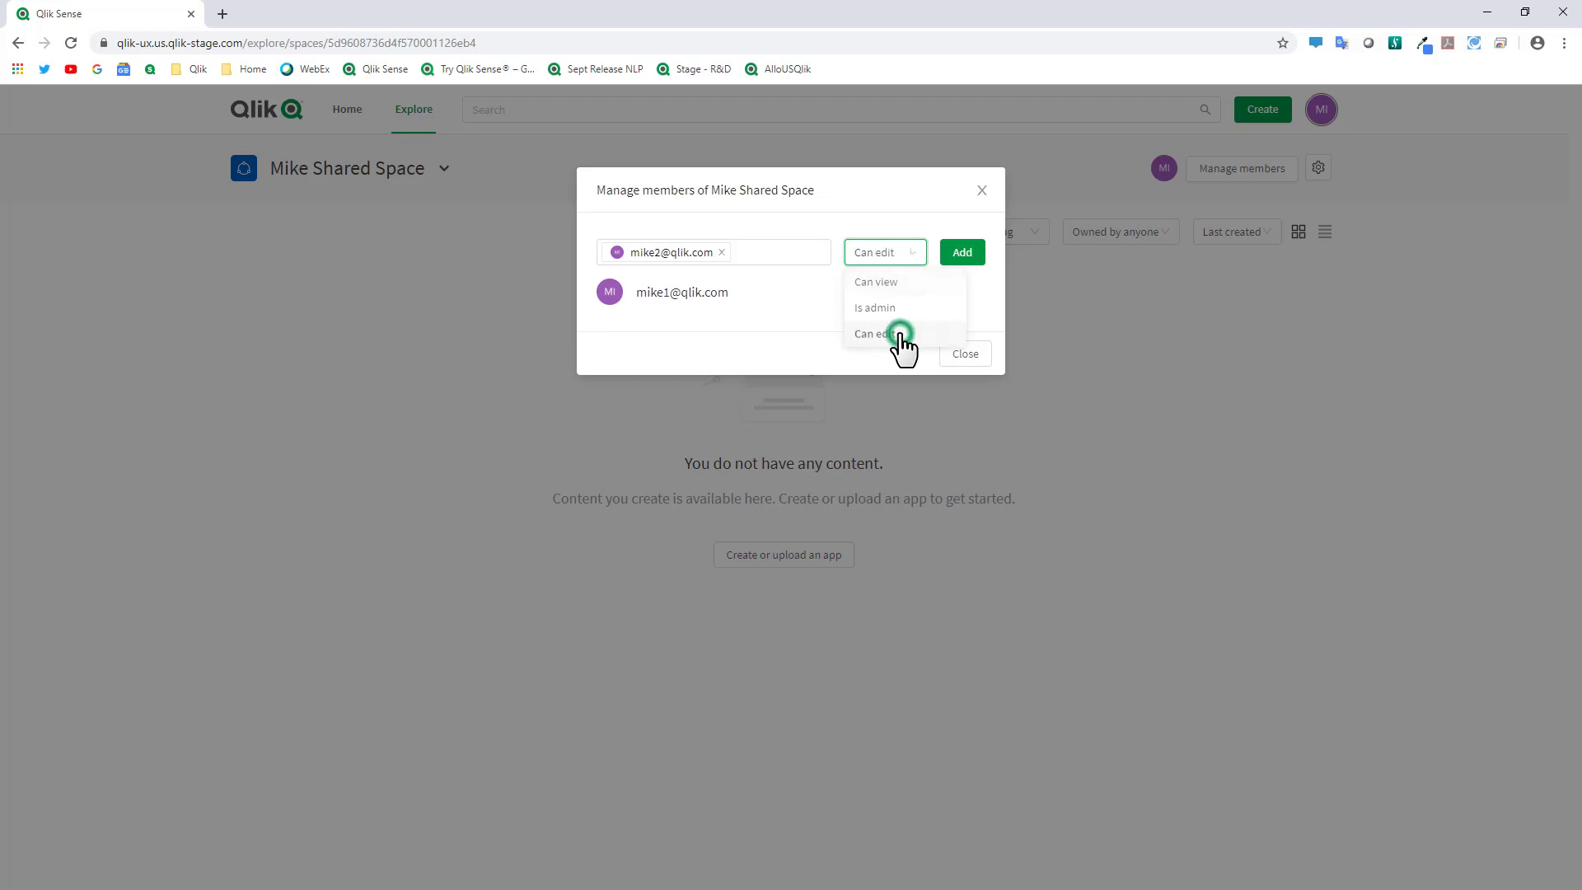
pyautogui.click(973, 258)
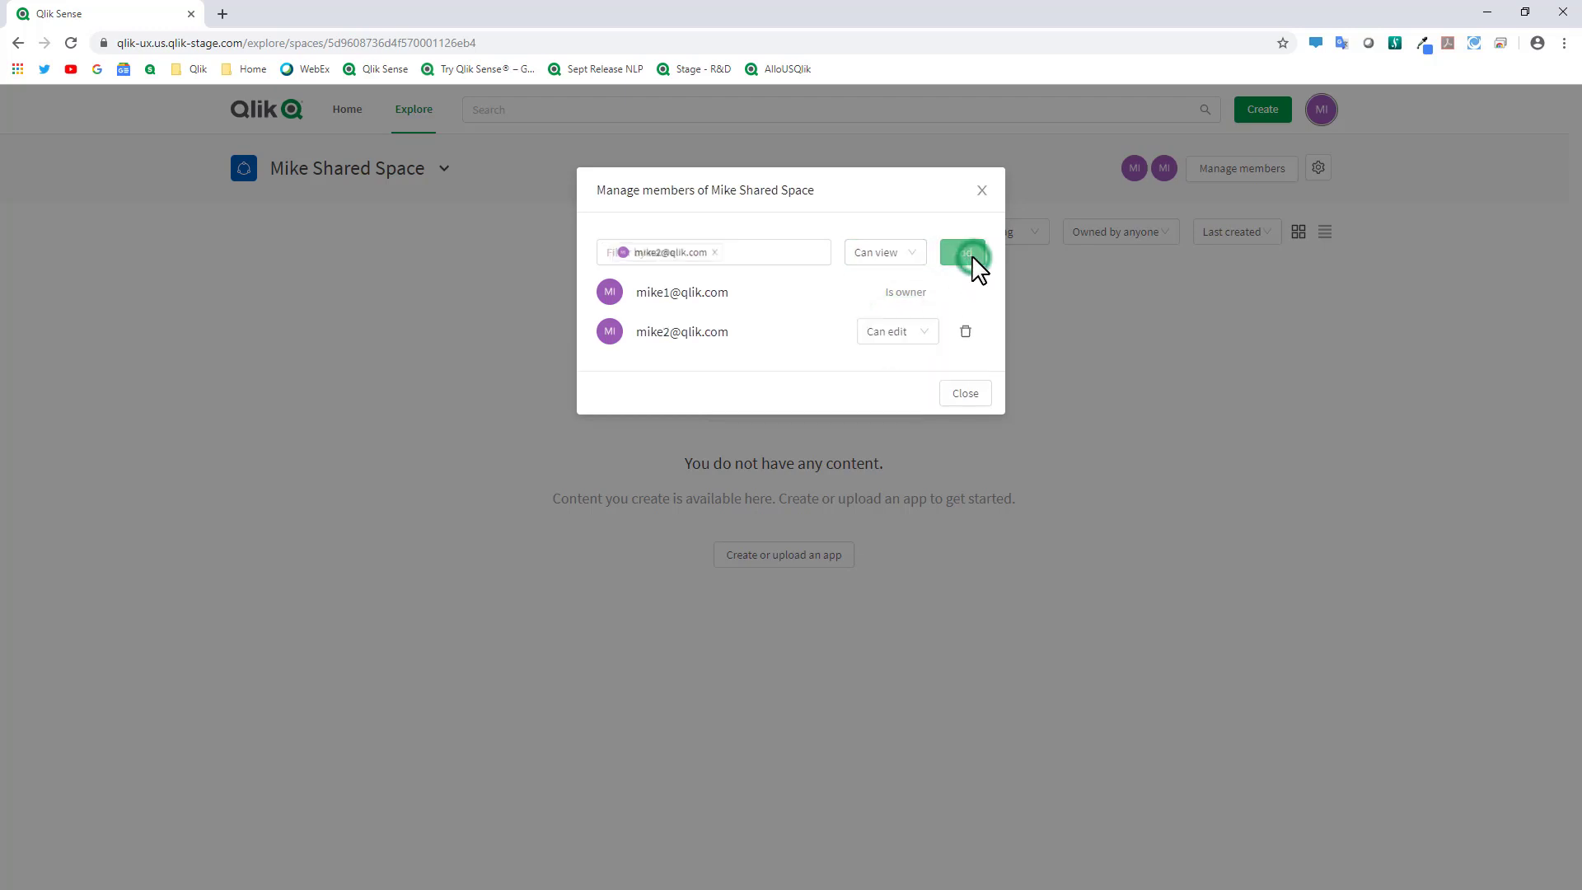
pyautogui.click(965, 395)
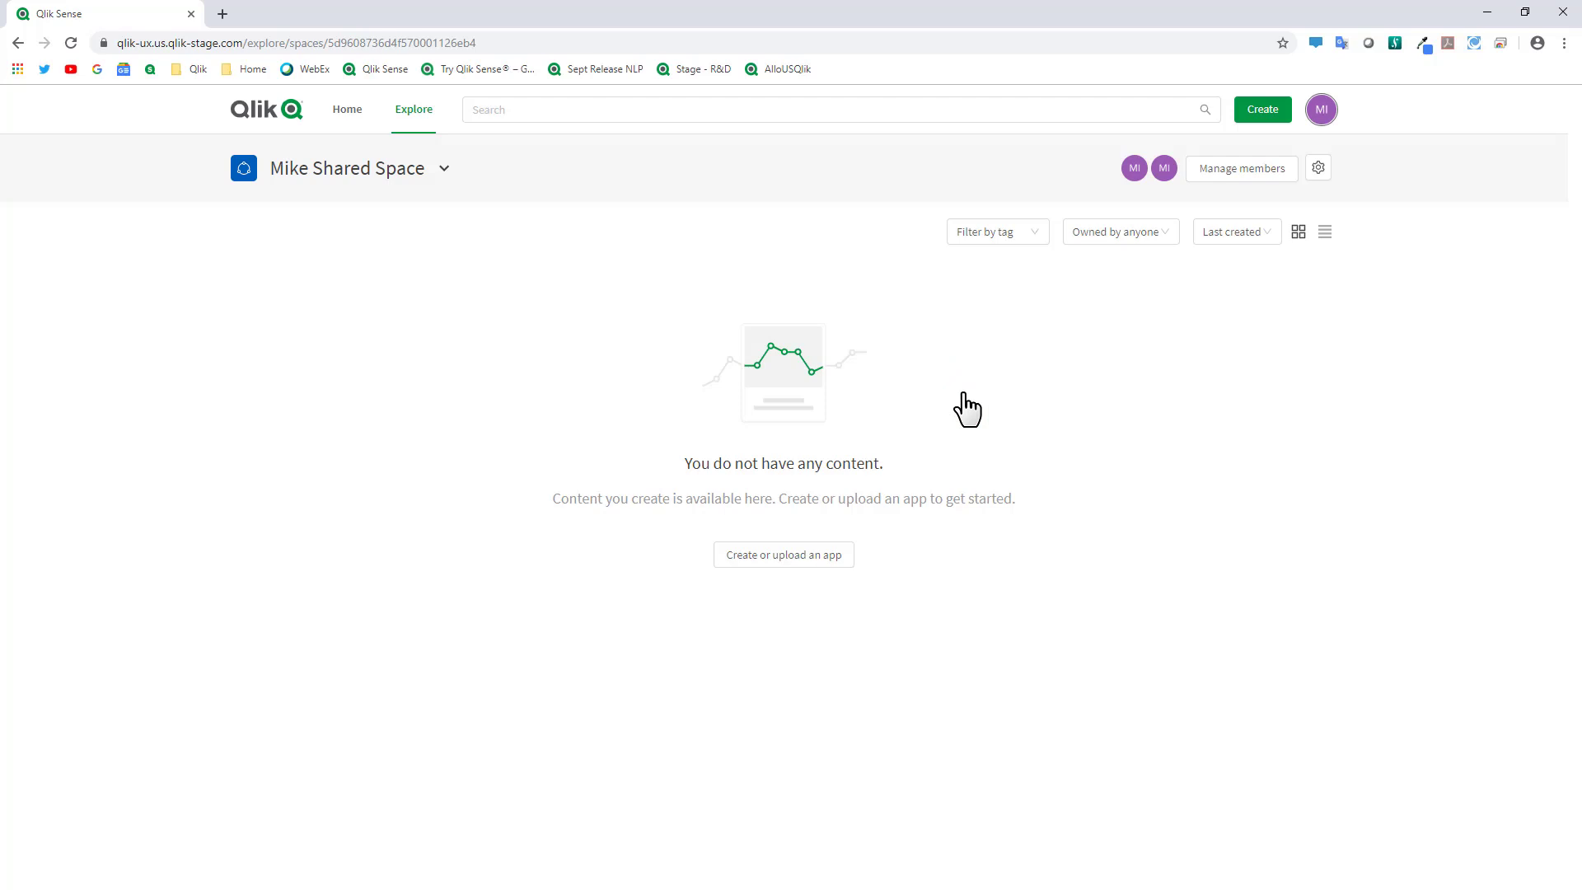
# Open an incognito window, load the bookmarked Stage - R&D tenant, and log in with the new member's e-mail and saved password
pyautogui.click(1563, 43)
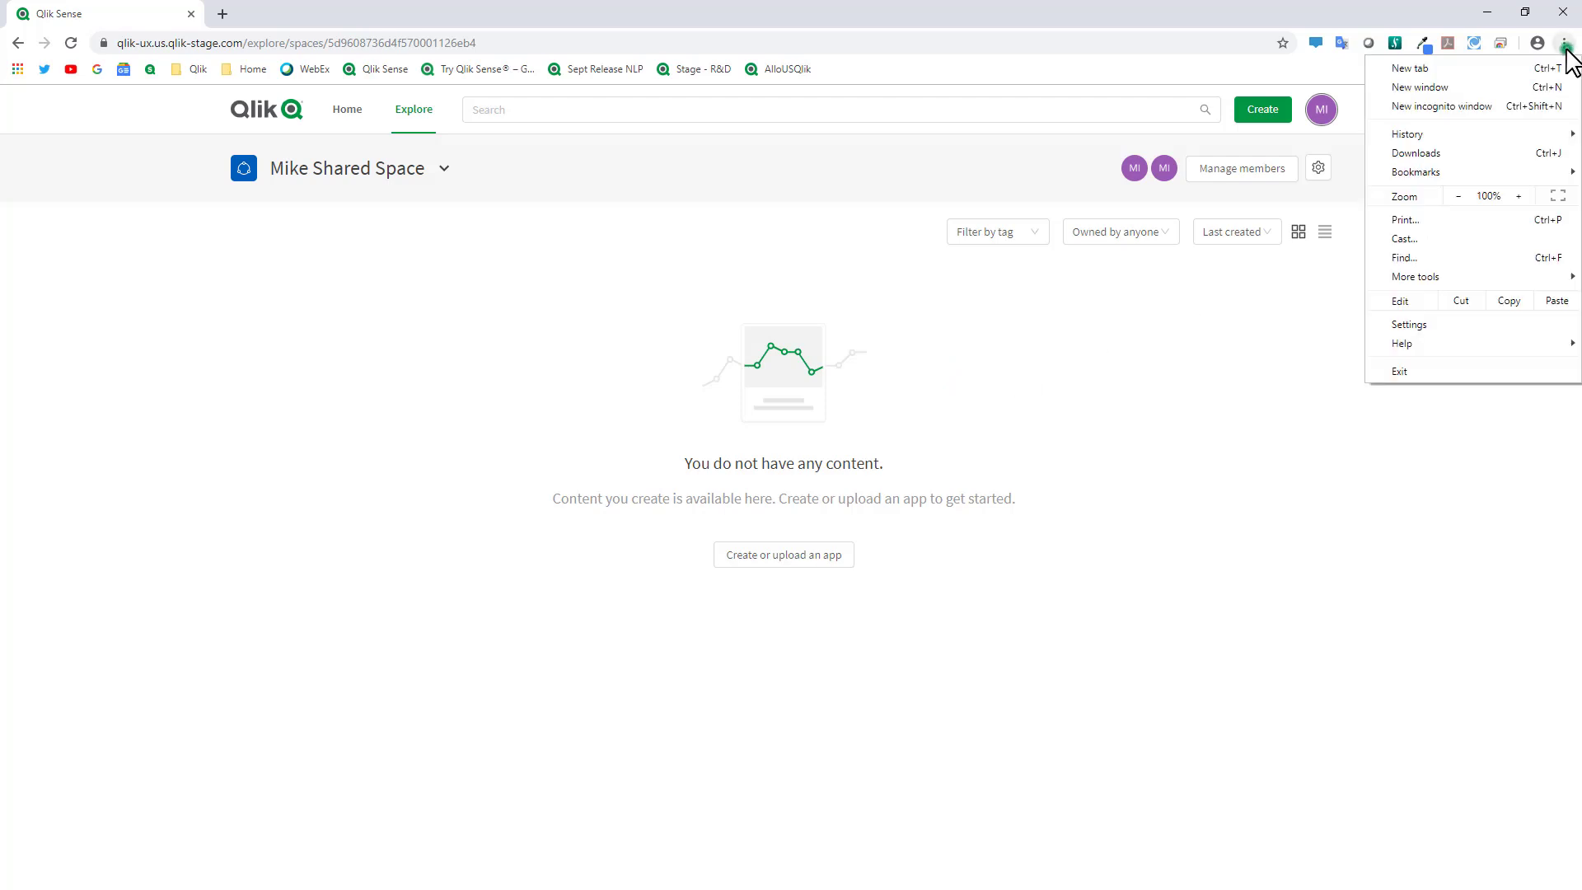
pyautogui.click(1463, 105)
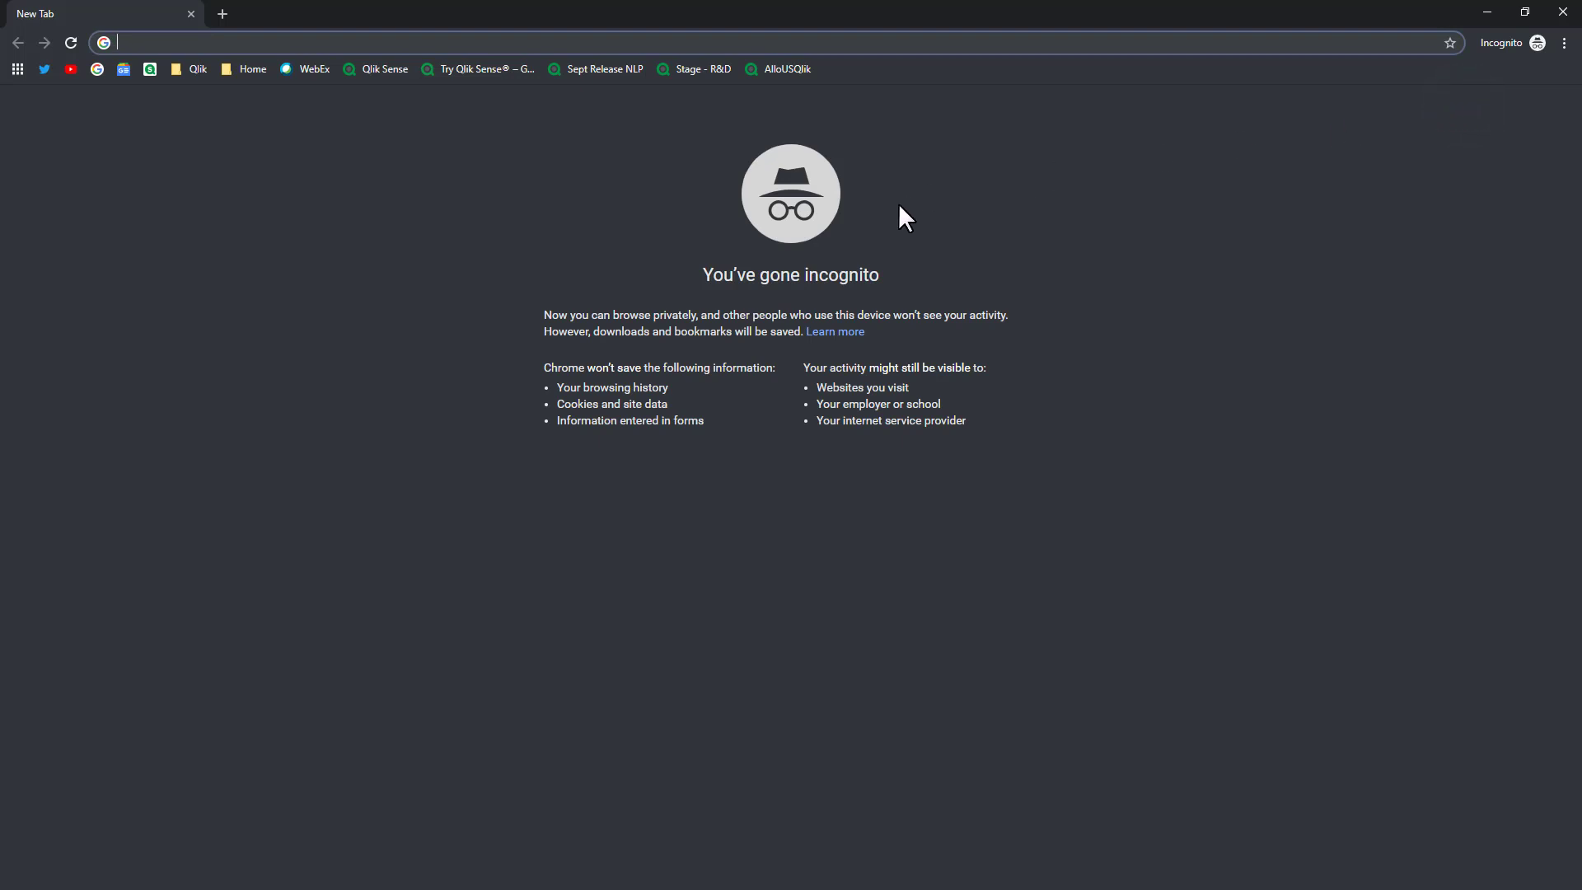
pyautogui.click(700, 73)
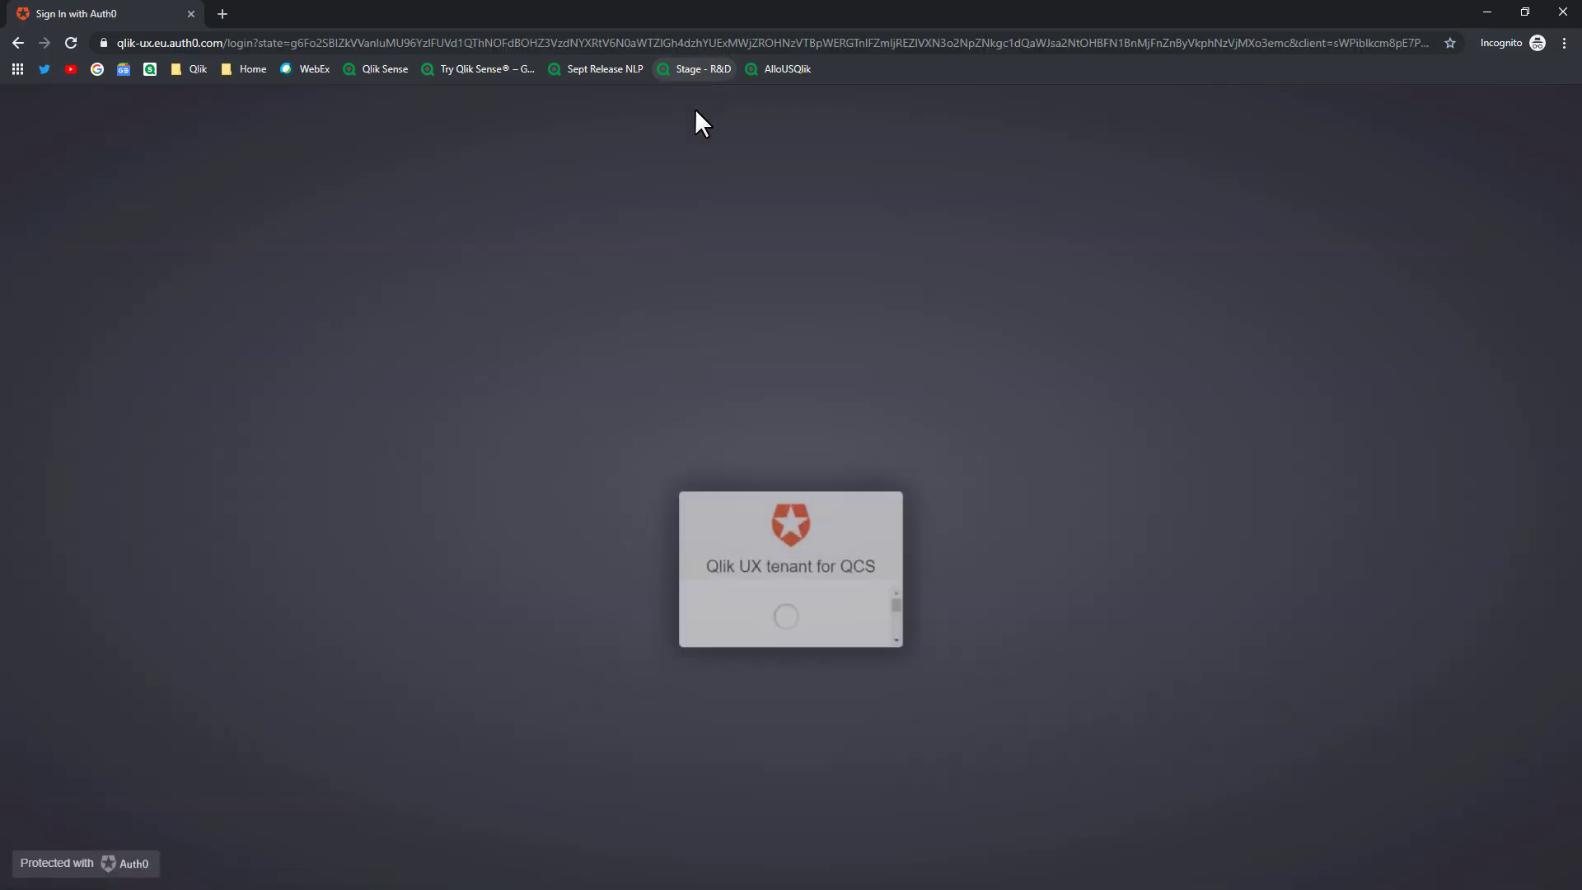
pyautogui.click(759, 525)
pyautogui.click(790, 564)
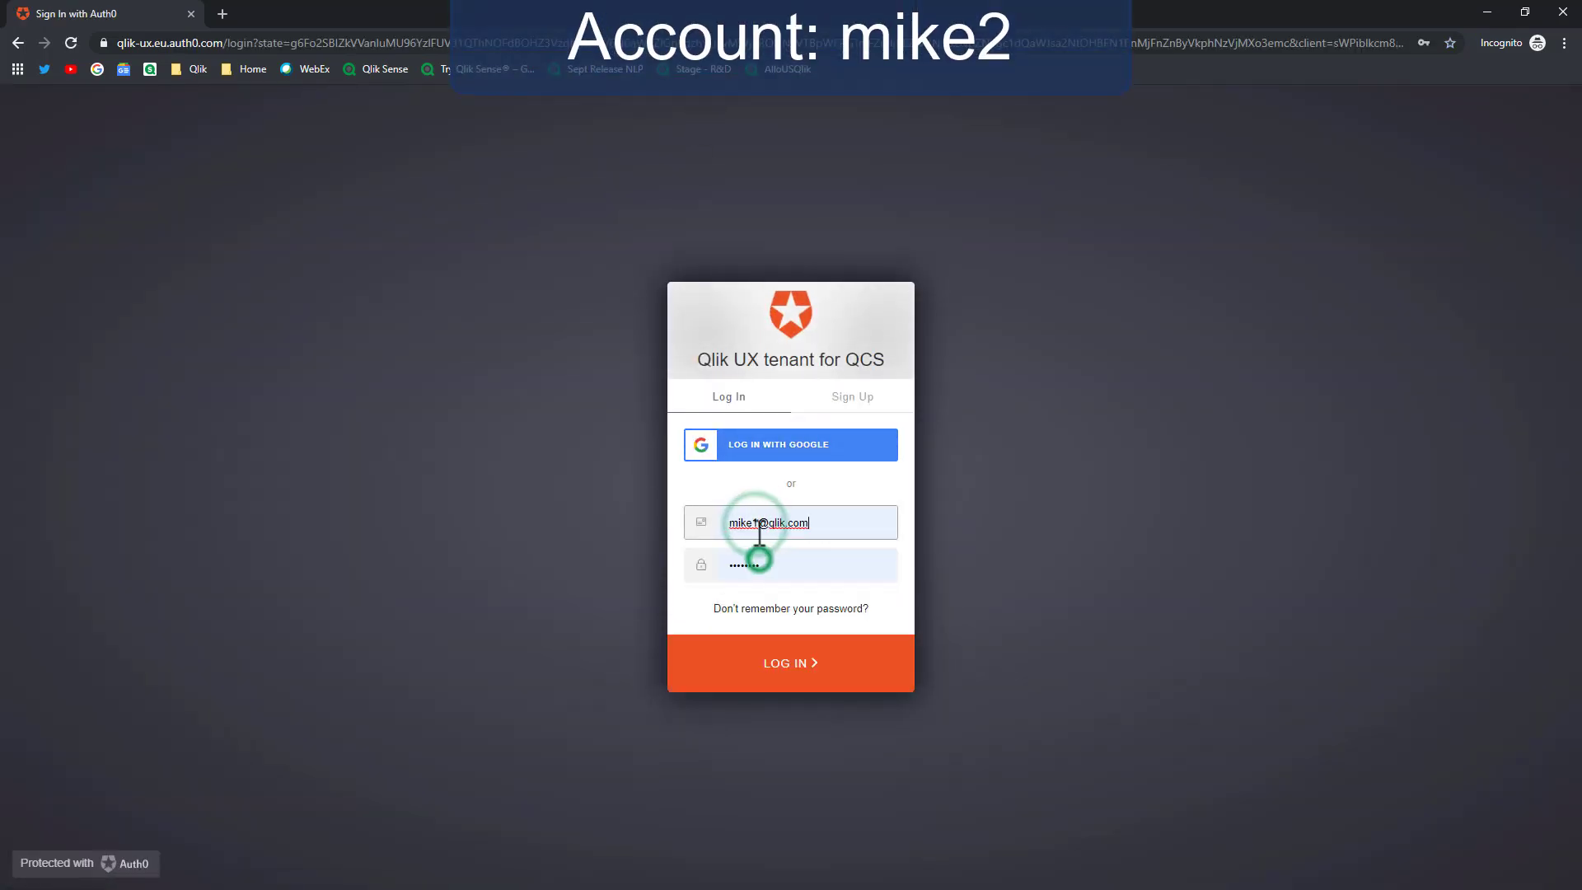
pyautogui.click(754, 528)
pyautogui.press('BackSpace')
pyautogui.write('2')
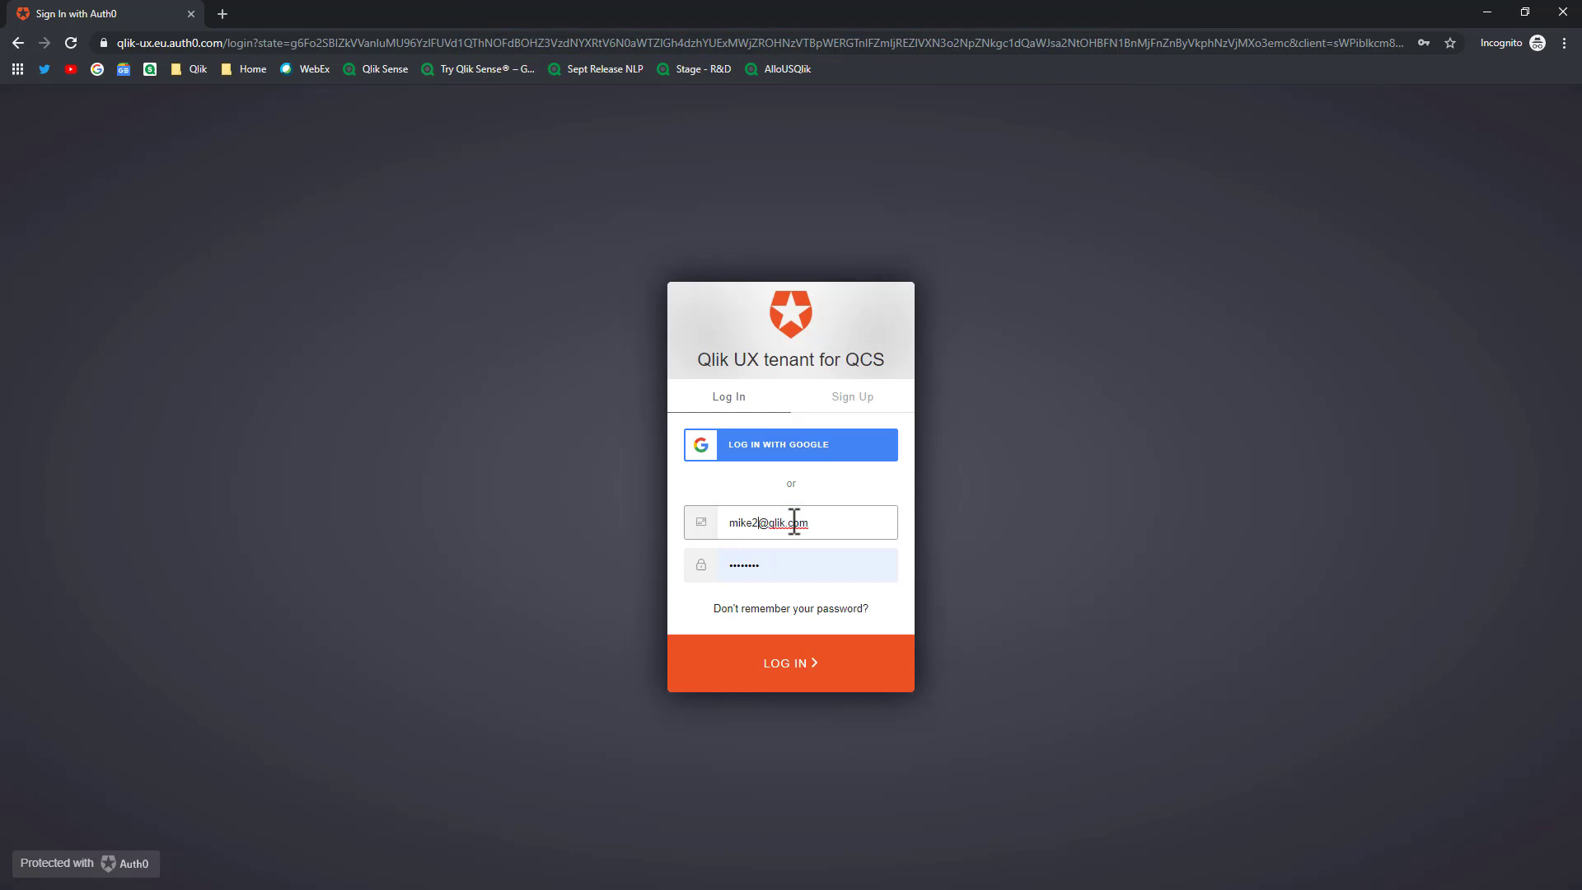
pyautogui.click(809, 656)
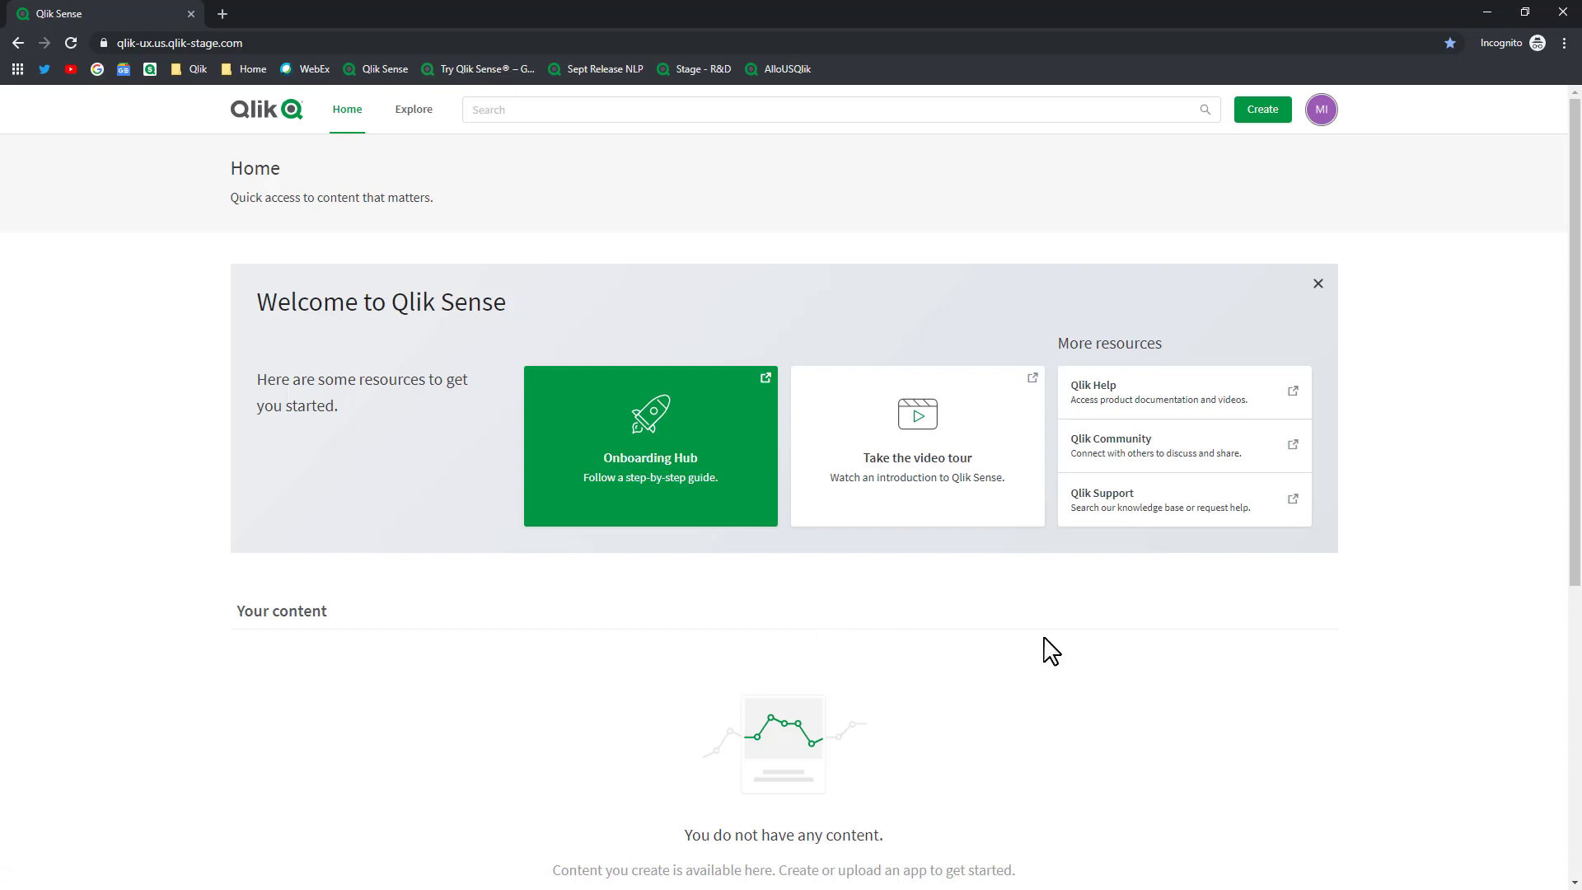
# Create a new app named "app 1" in the Personal space
pyautogui.click(1269, 111)
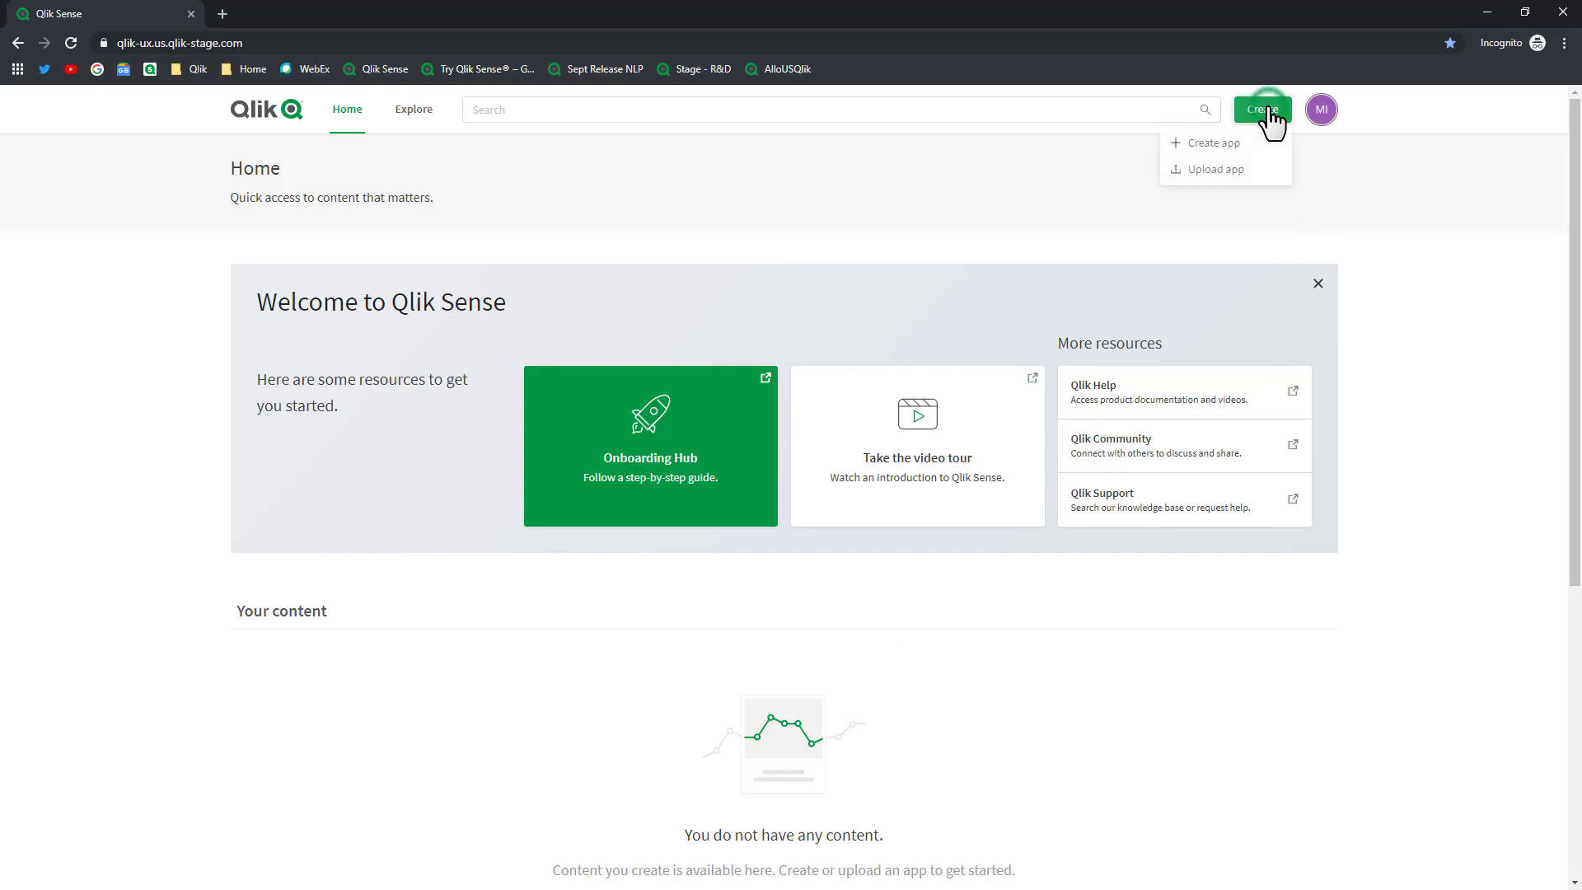
pyautogui.click(1232, 142)
pyautogui.click(809, 326)
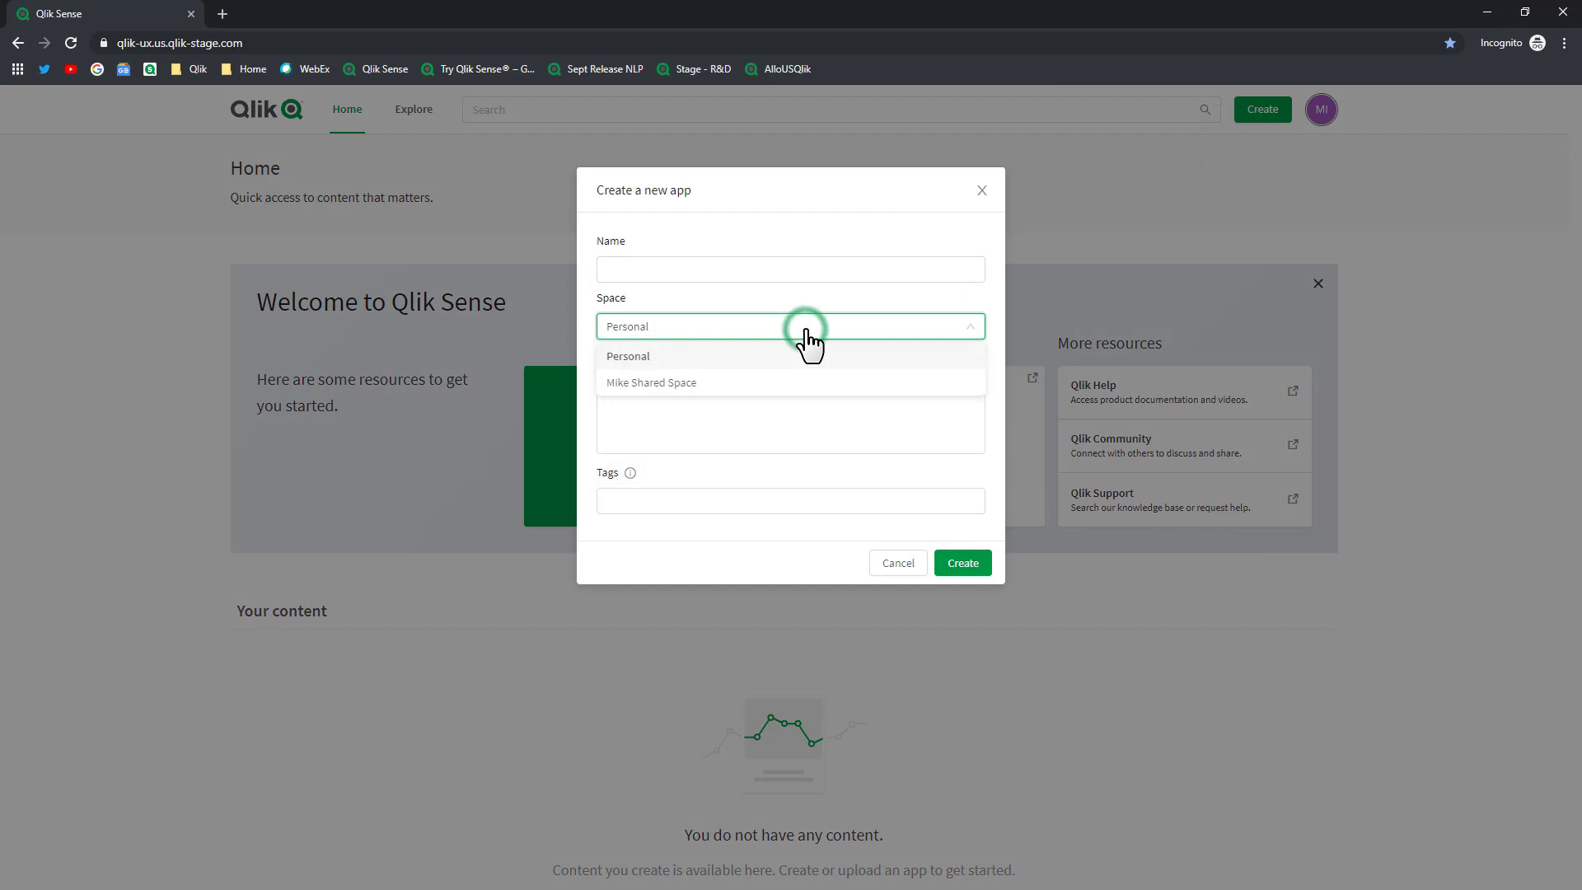
pyautogui.click(780, 381)
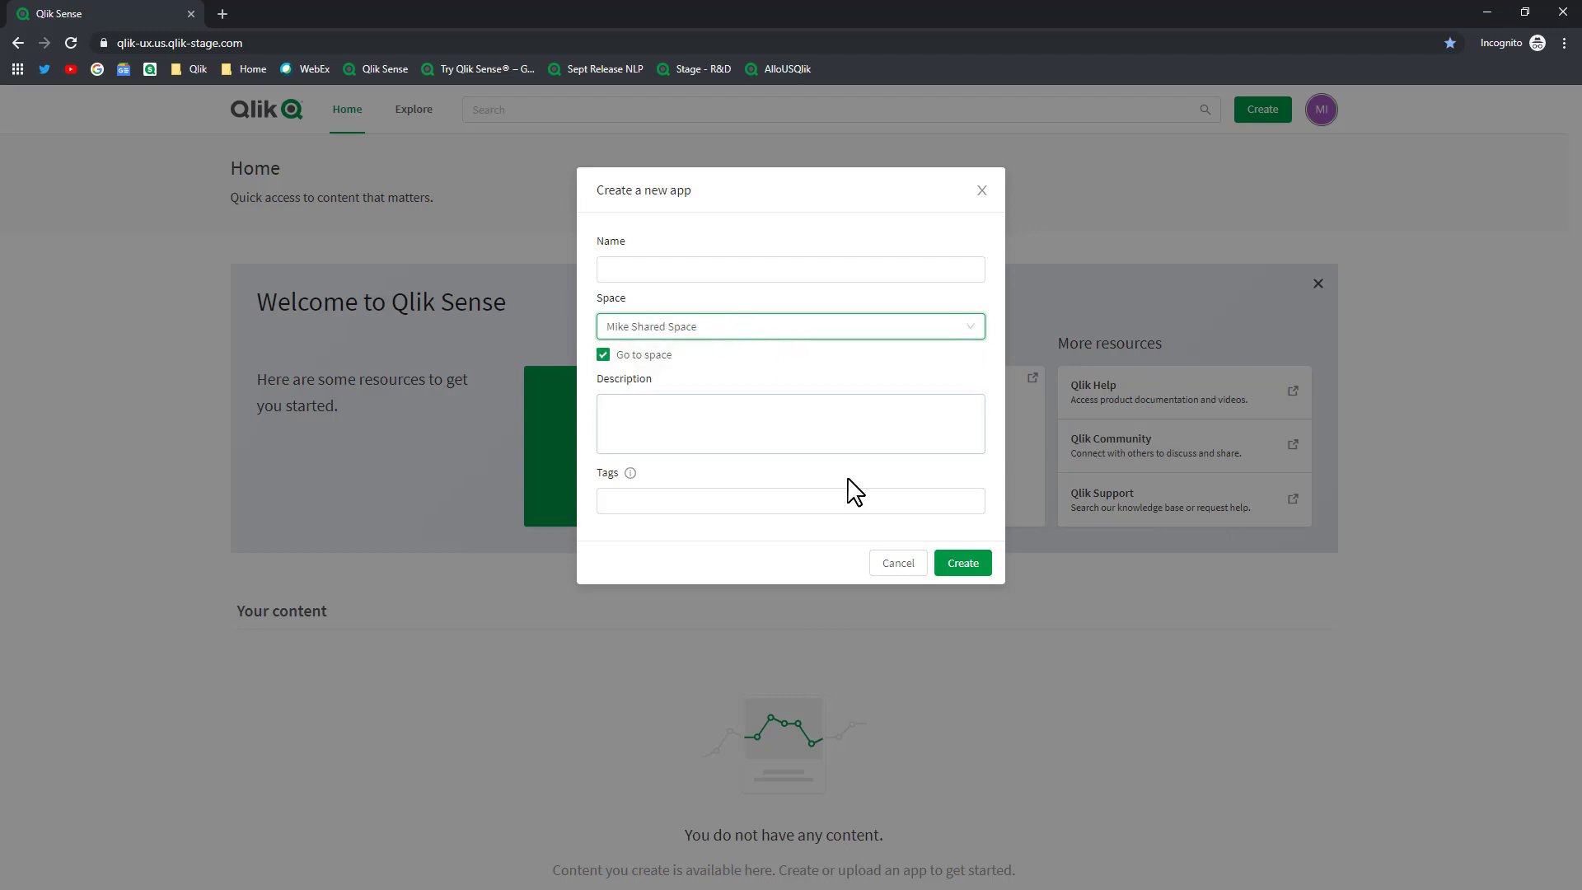
pyautogui.click(688, 261)
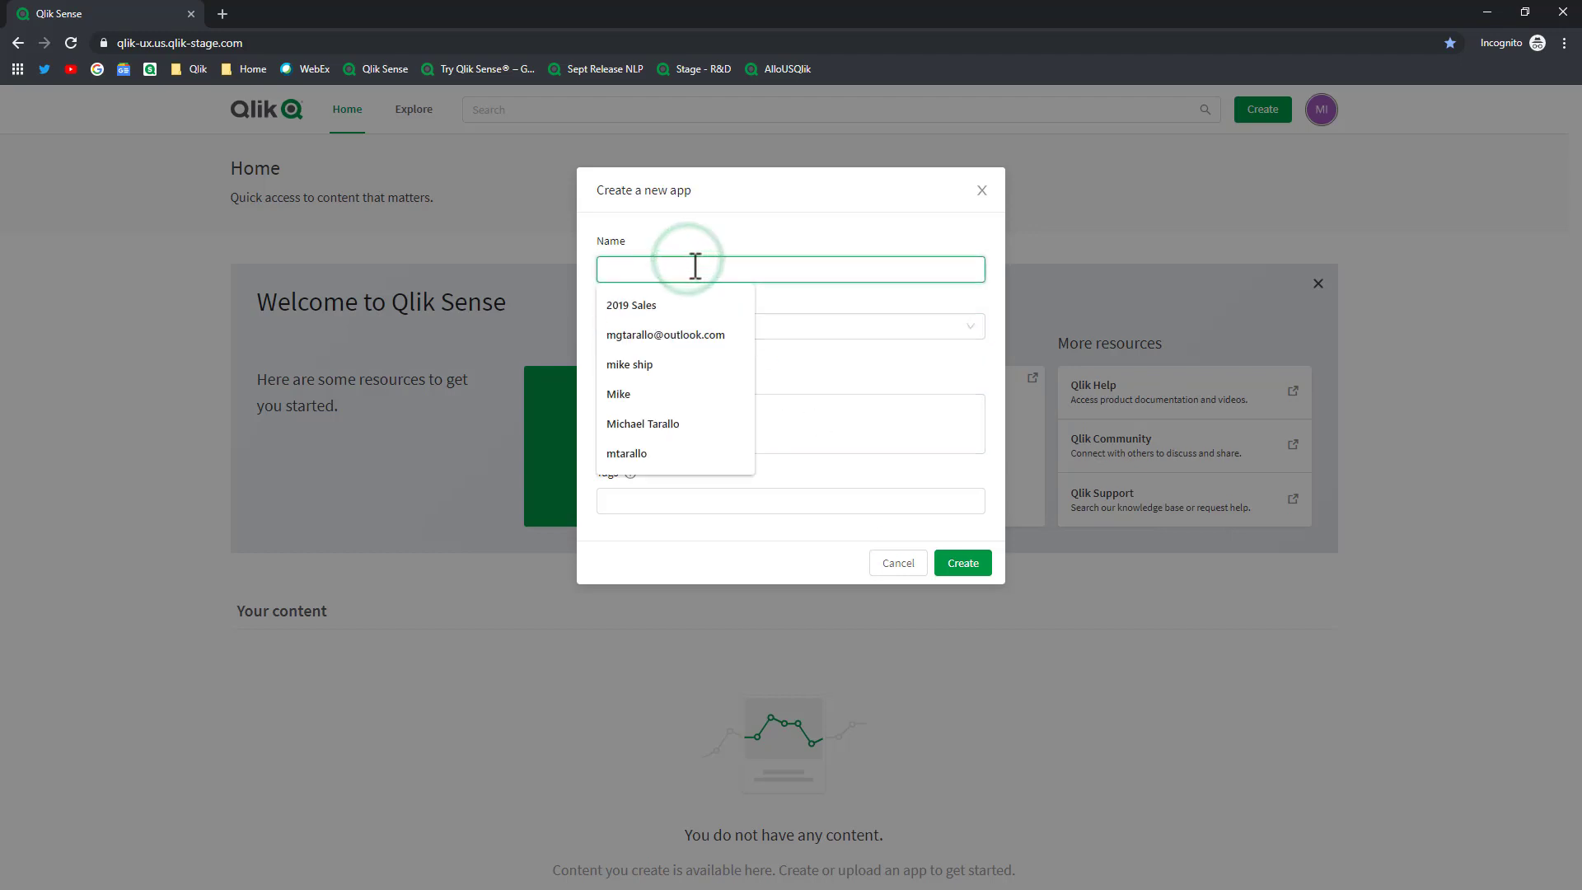
pyautogui.write('app')
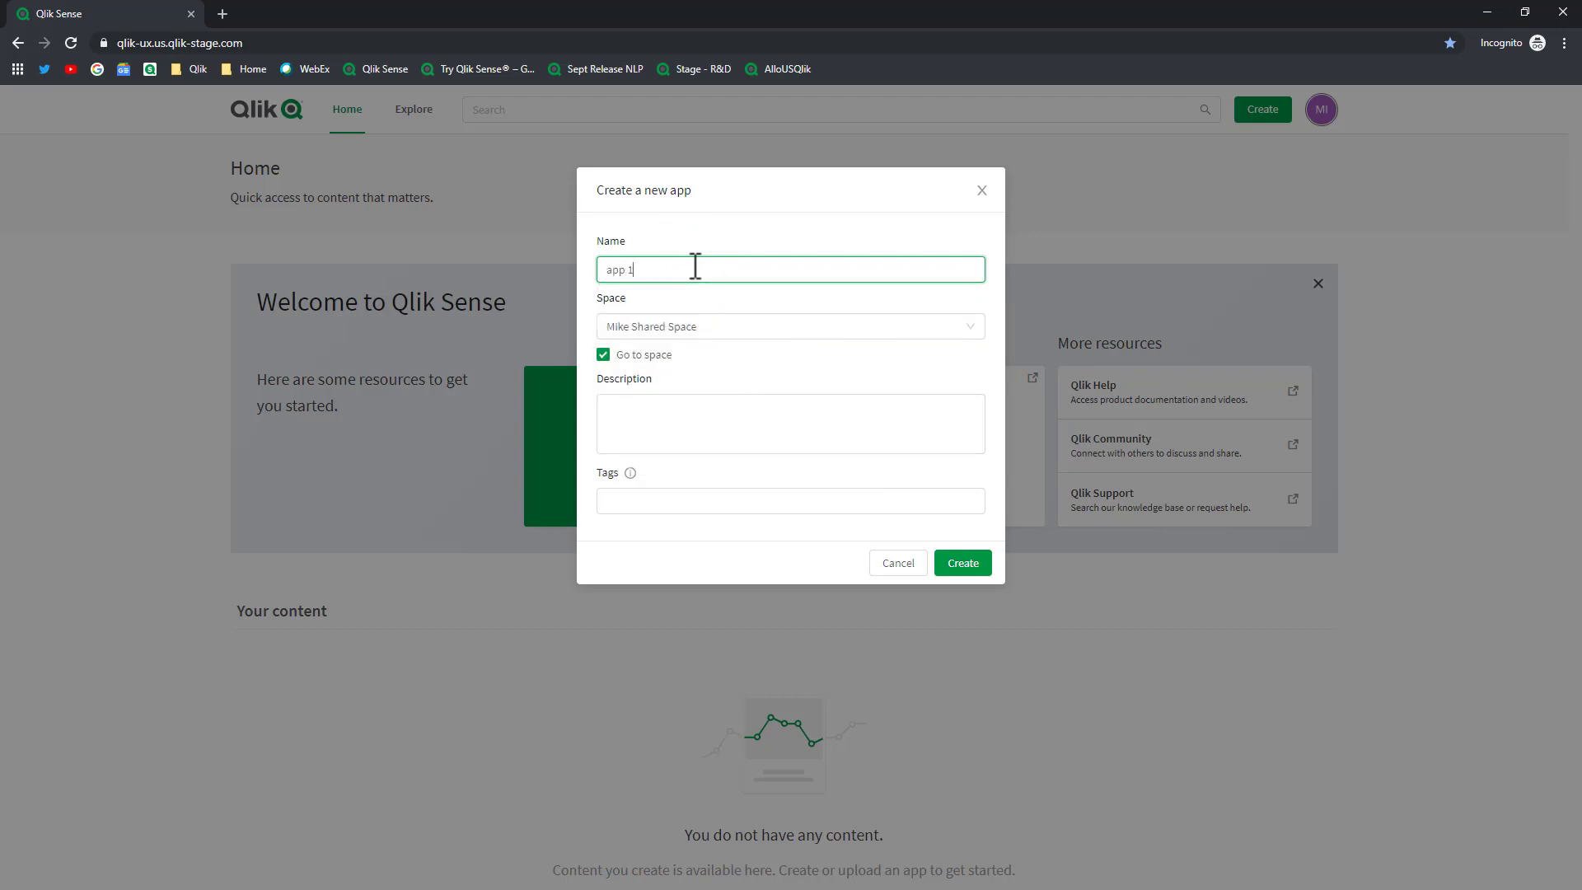
pyautogui.write(' 1')
pyautogui.click(694, 326)
pyautogui.click(671, 354)
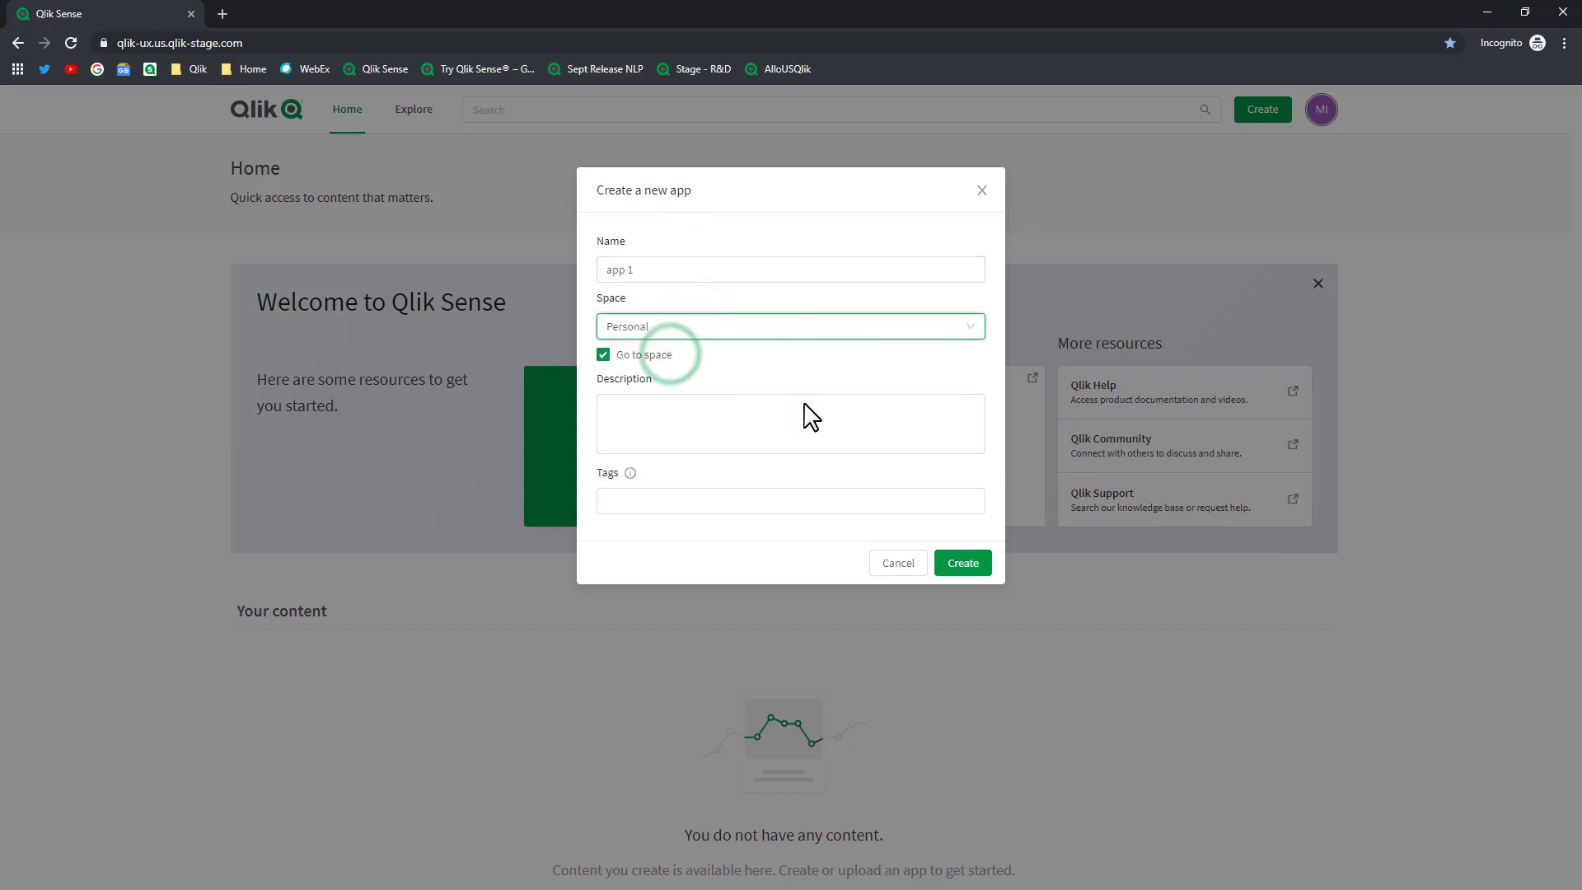
pyautogui.click(968, 562)
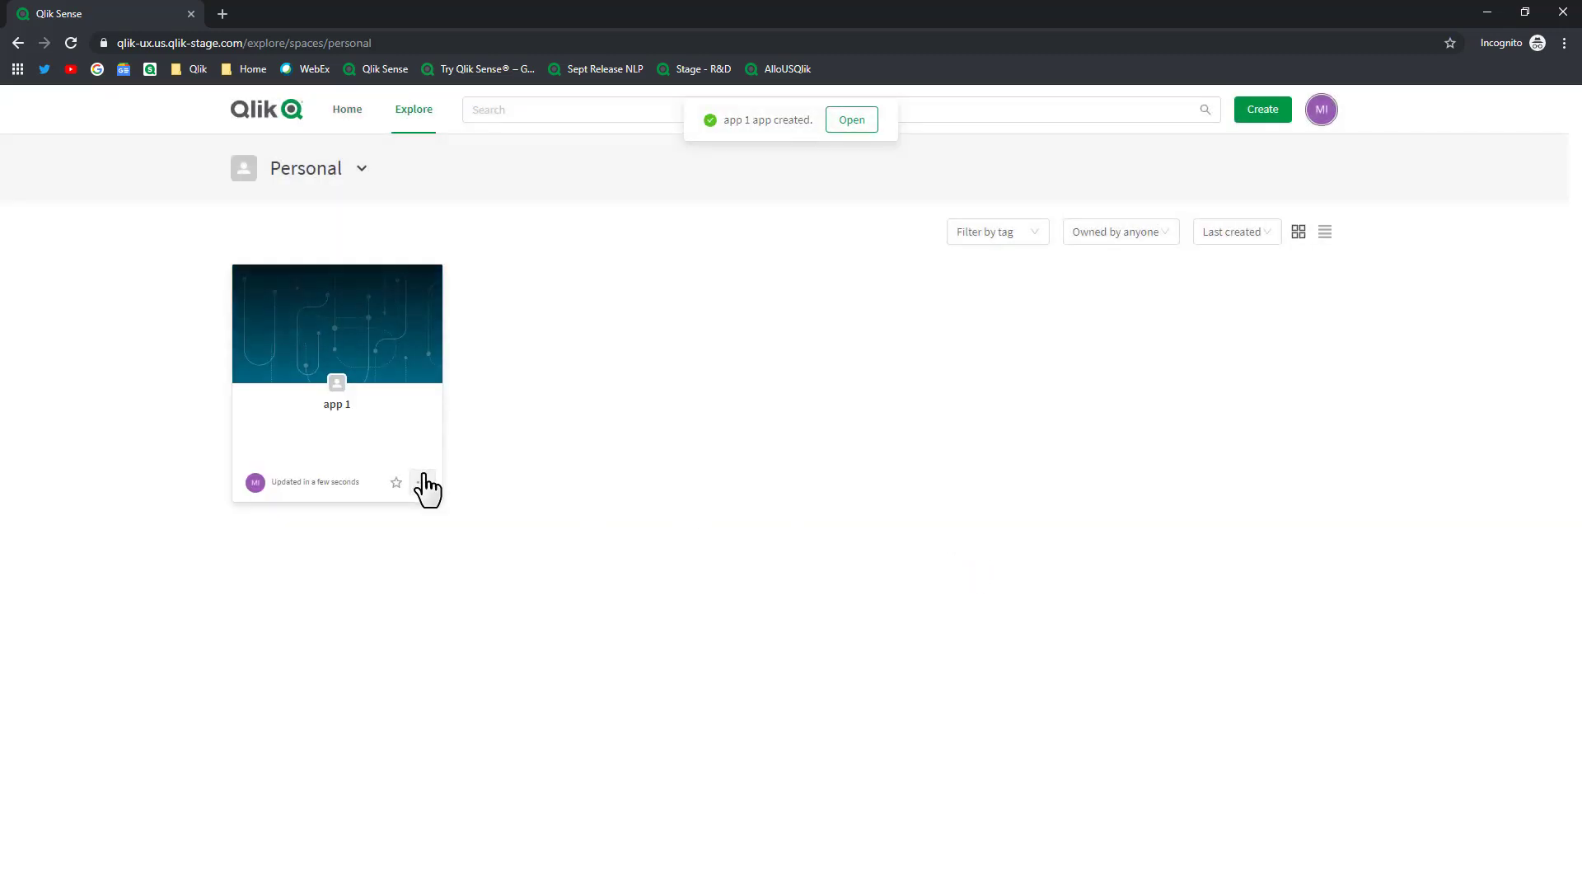
# Try reassigning app 1 from Personal to the shared space in its details, discarding the change
pyautogui.click(423, 476)
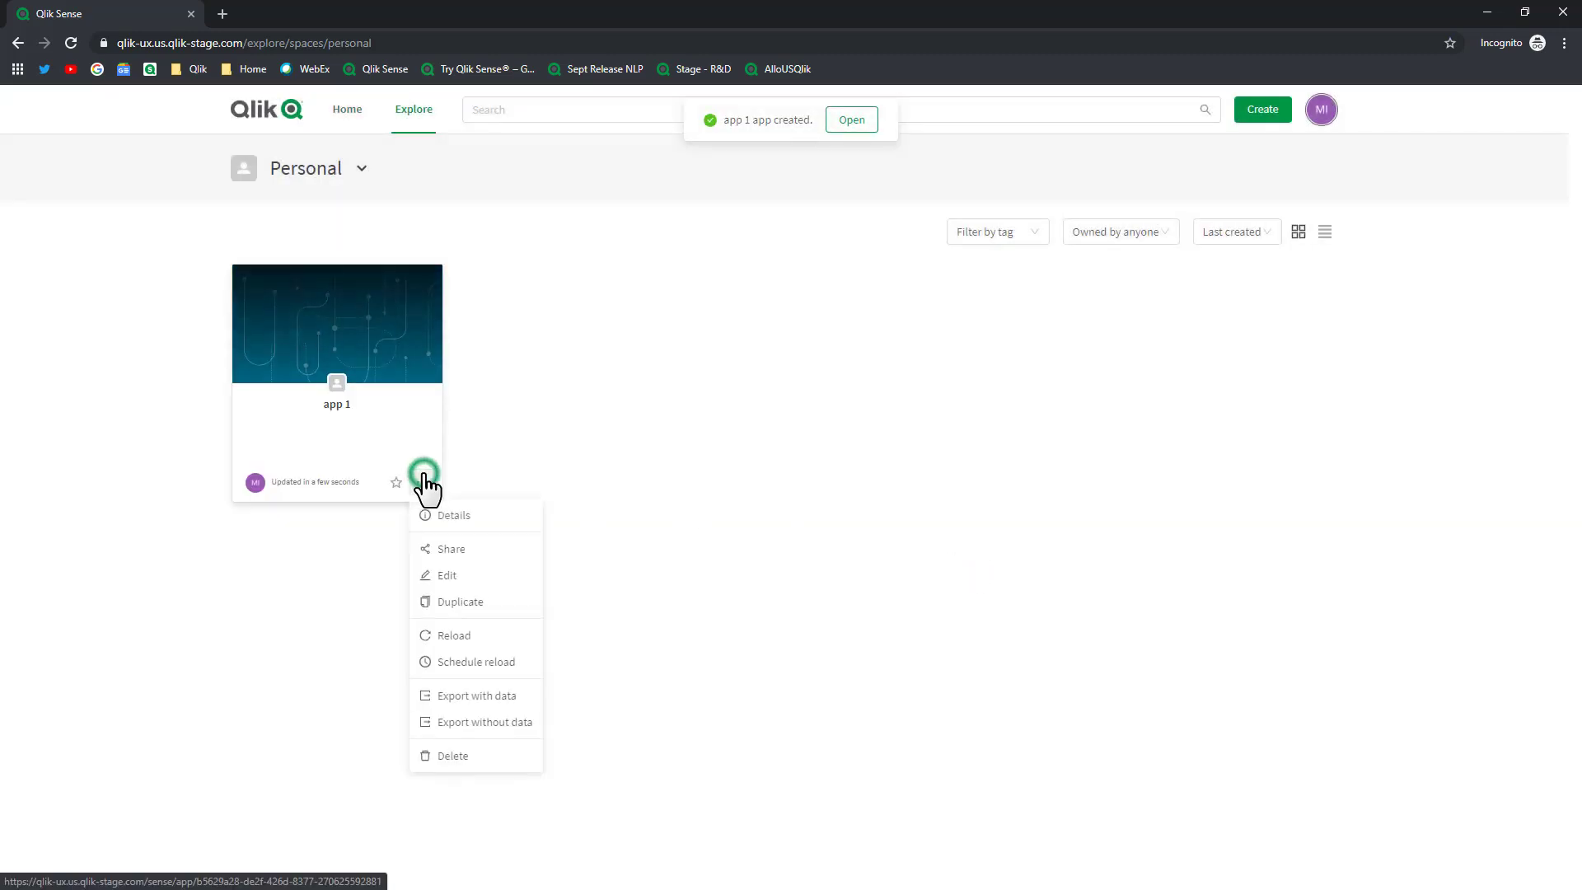
pyautogui.click(450, 580)
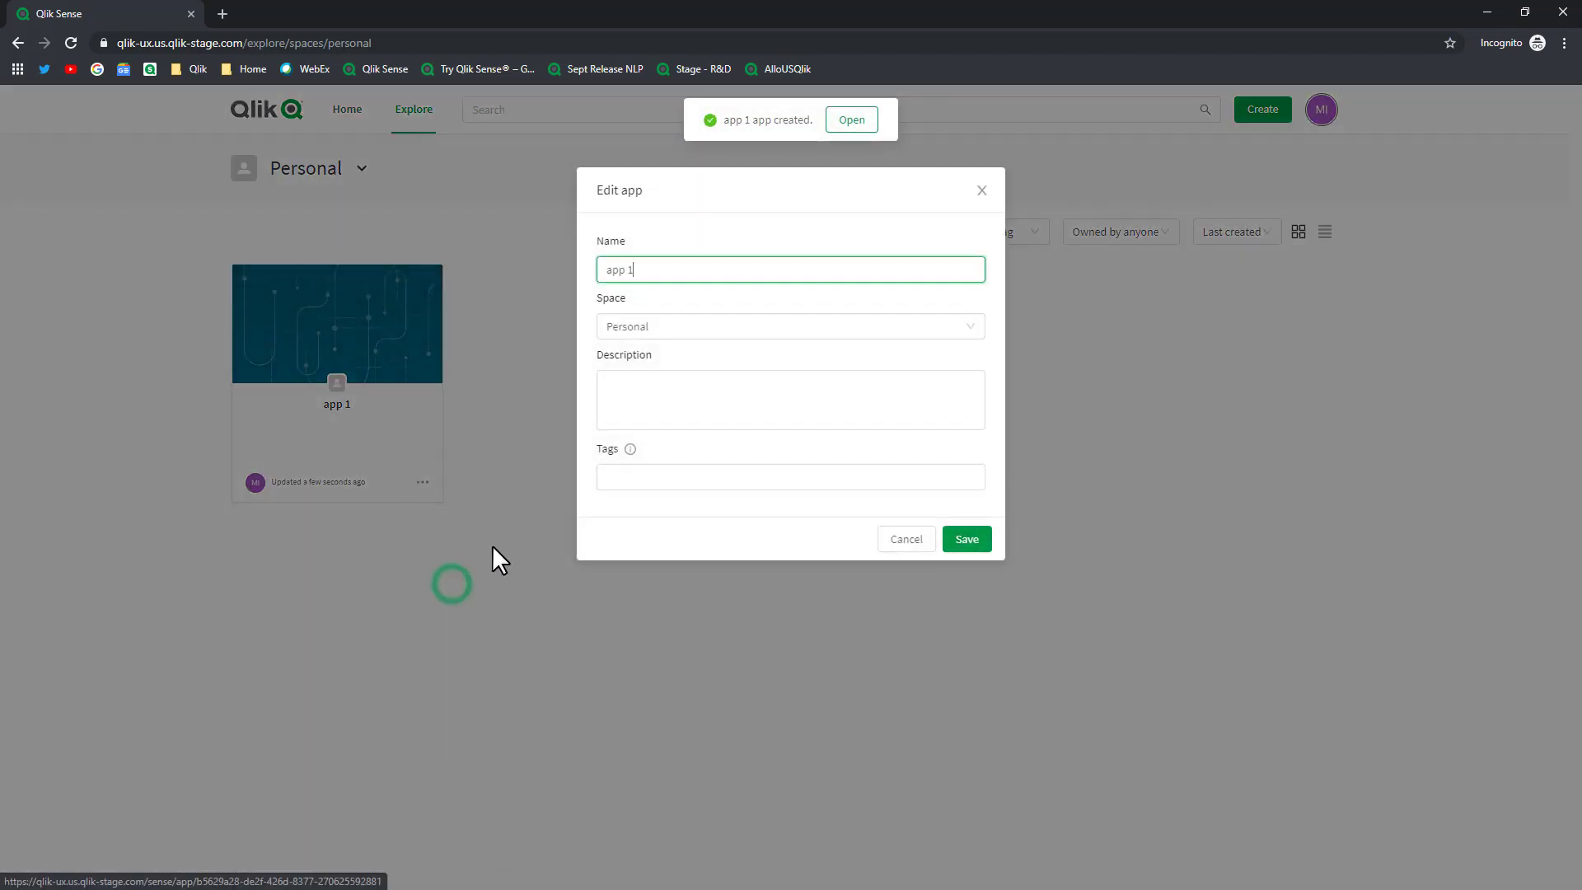
pyautogui.click(664, 329)
pyautogui.click(672, 384)
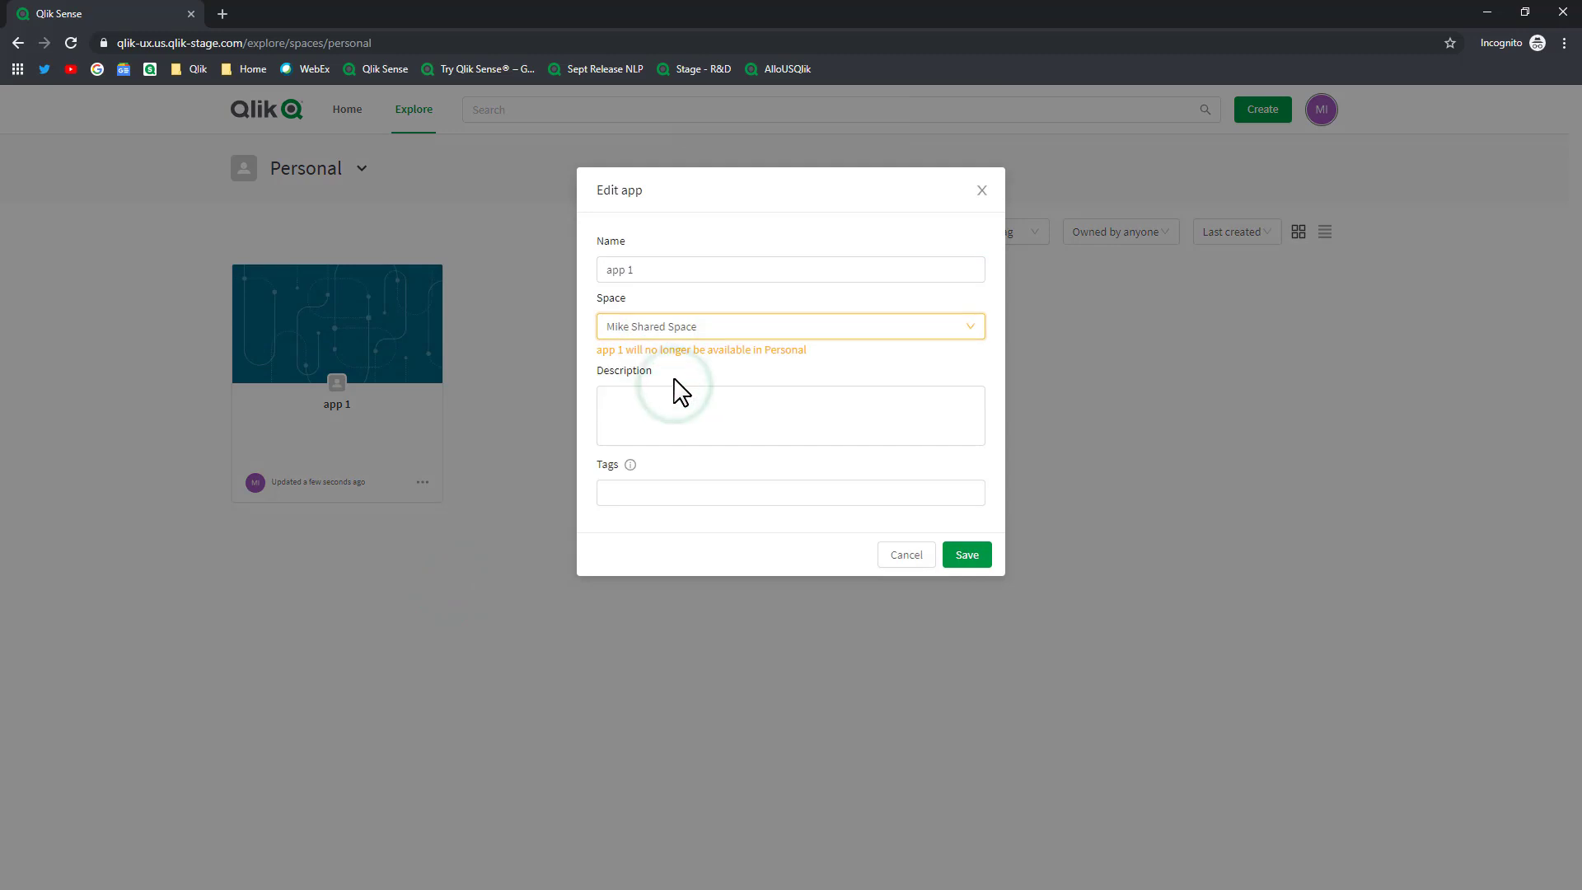
pyautogui.click(895, 557)
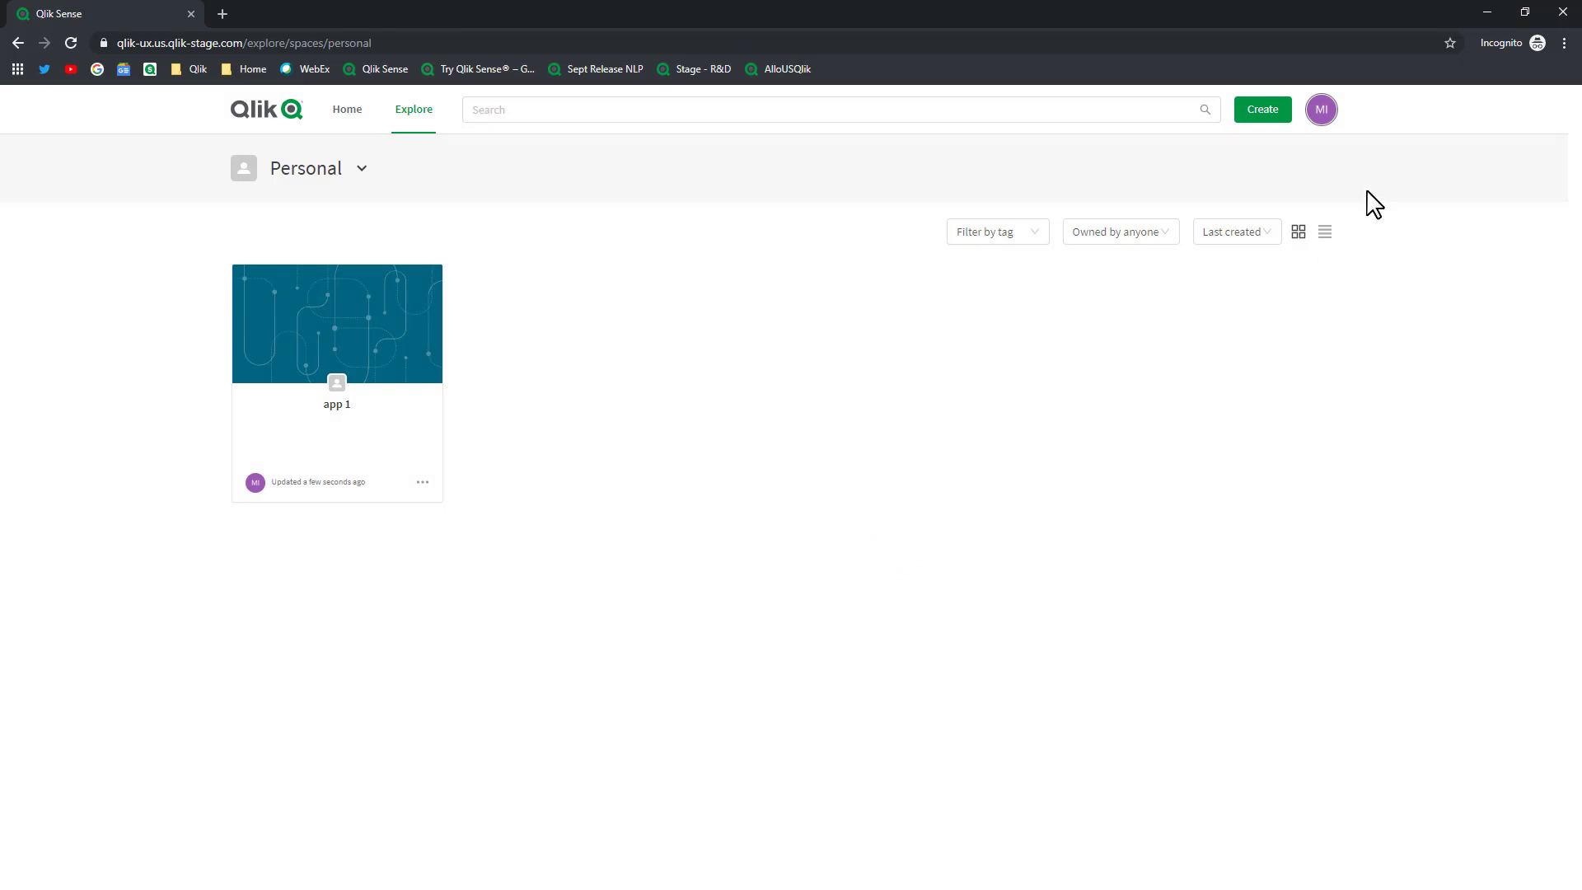
# Exit the incognito session and return to the hub's home page in the space owner's window
pyautogui.click(1505, 52)
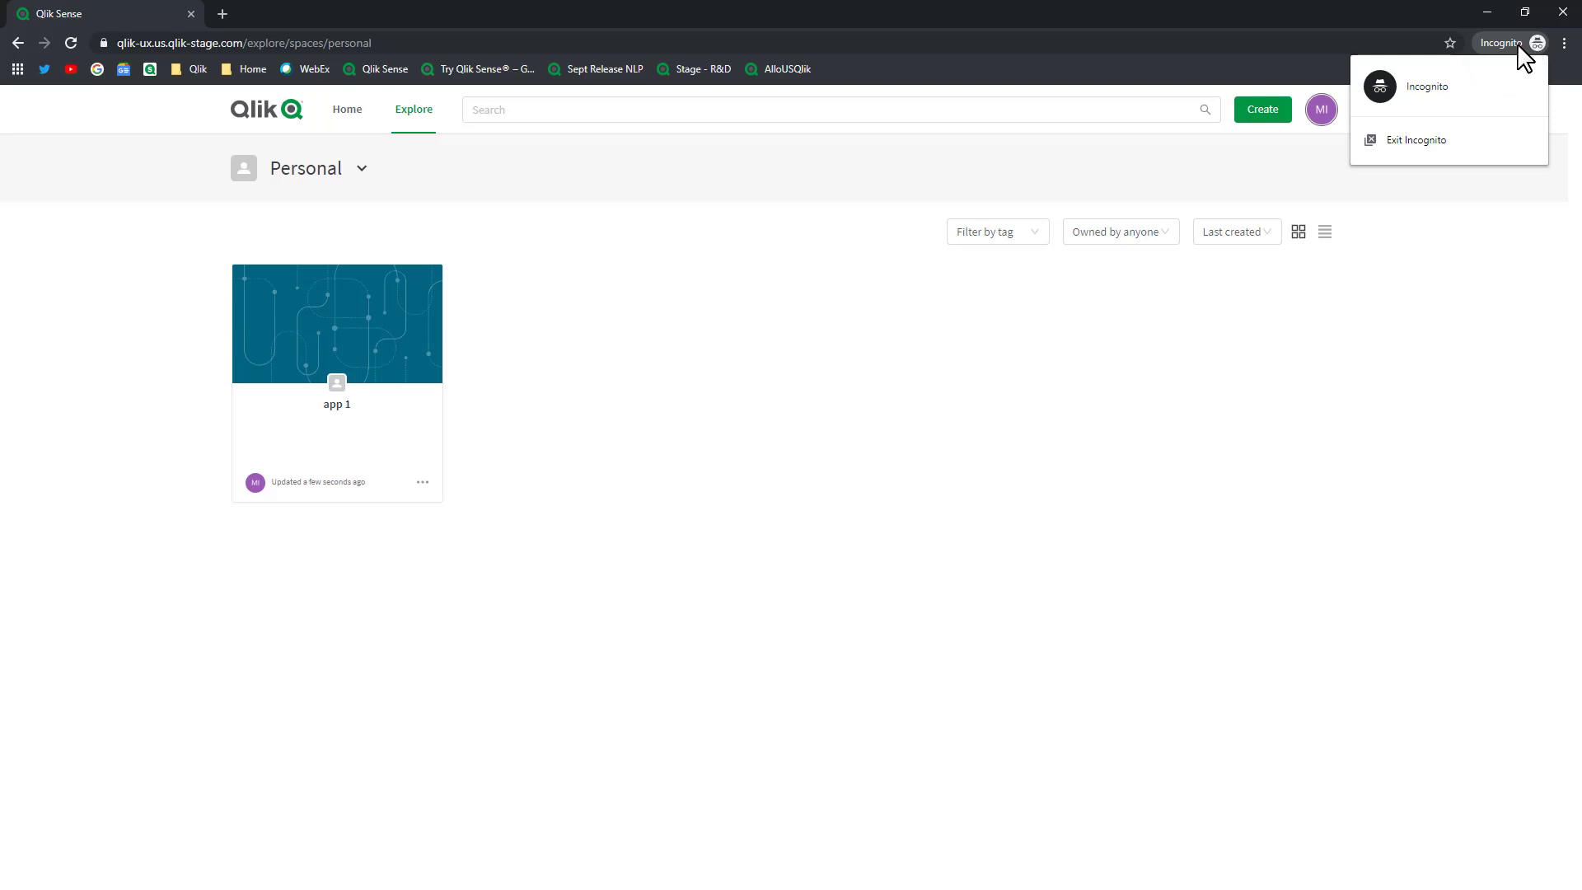
pyautogui.click(1429, 142)
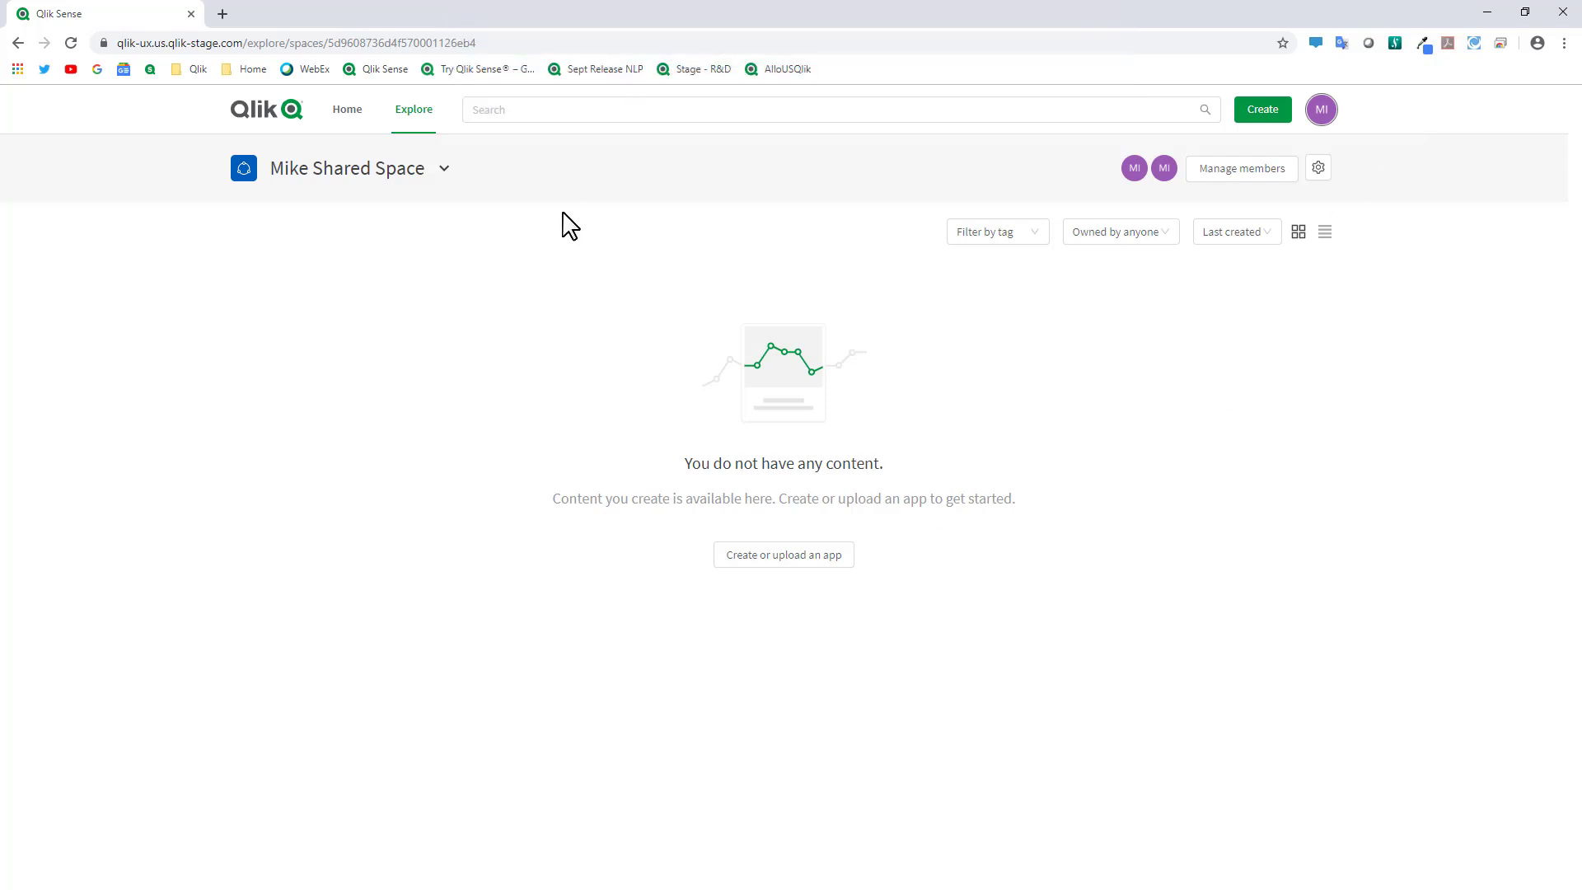
pyautogui.click(345, 109)
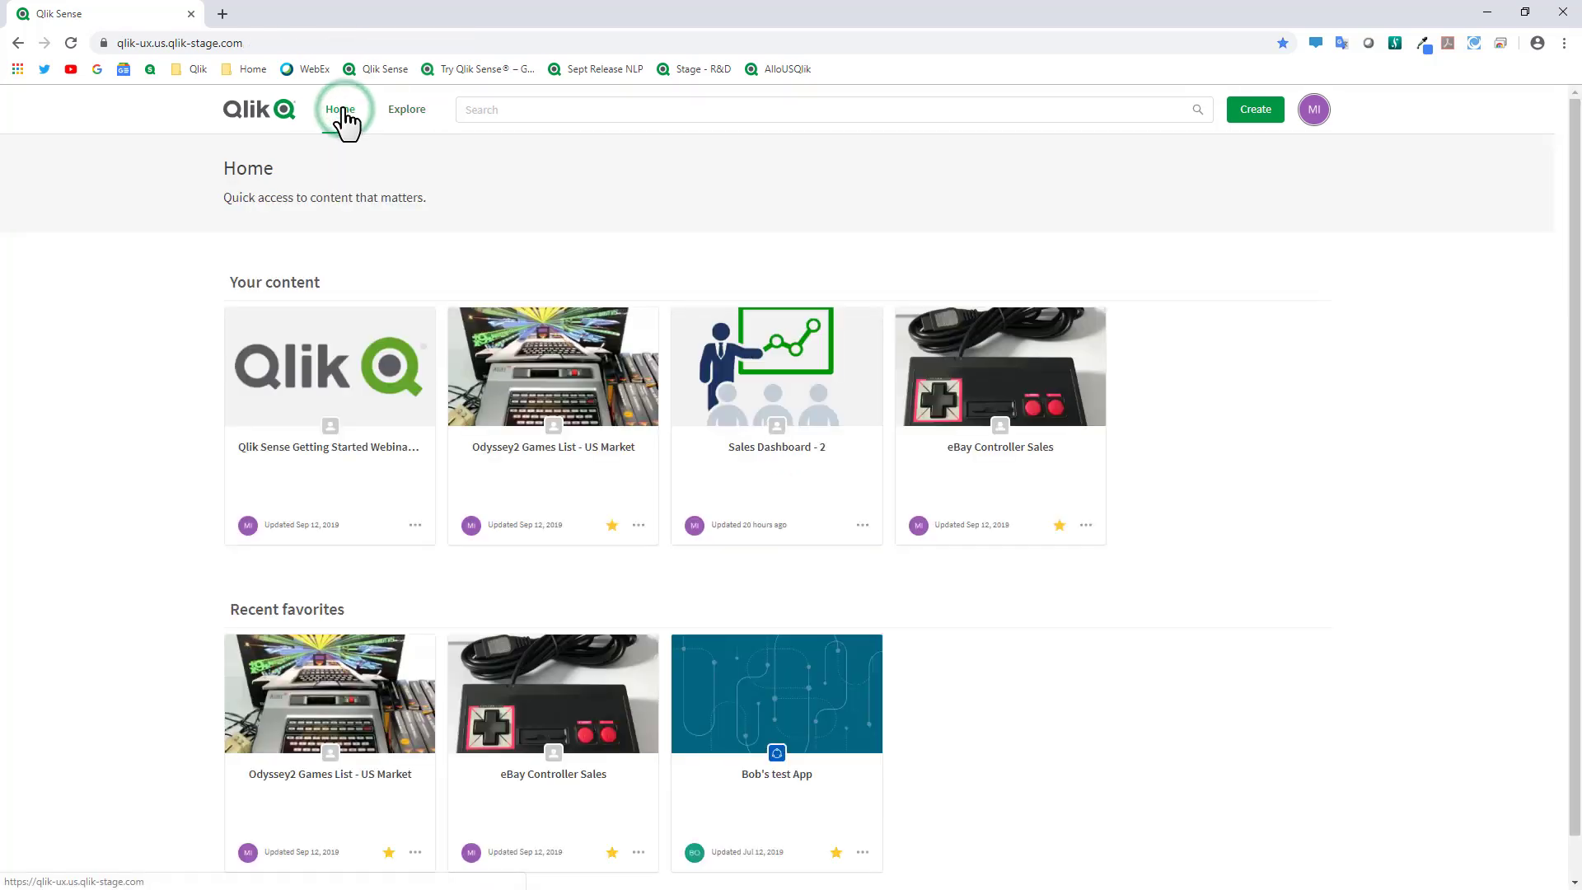
# Move the Sales Dashboard - 2 app from Personal to the shared space and save its details
pyautogui.click(863, 527)
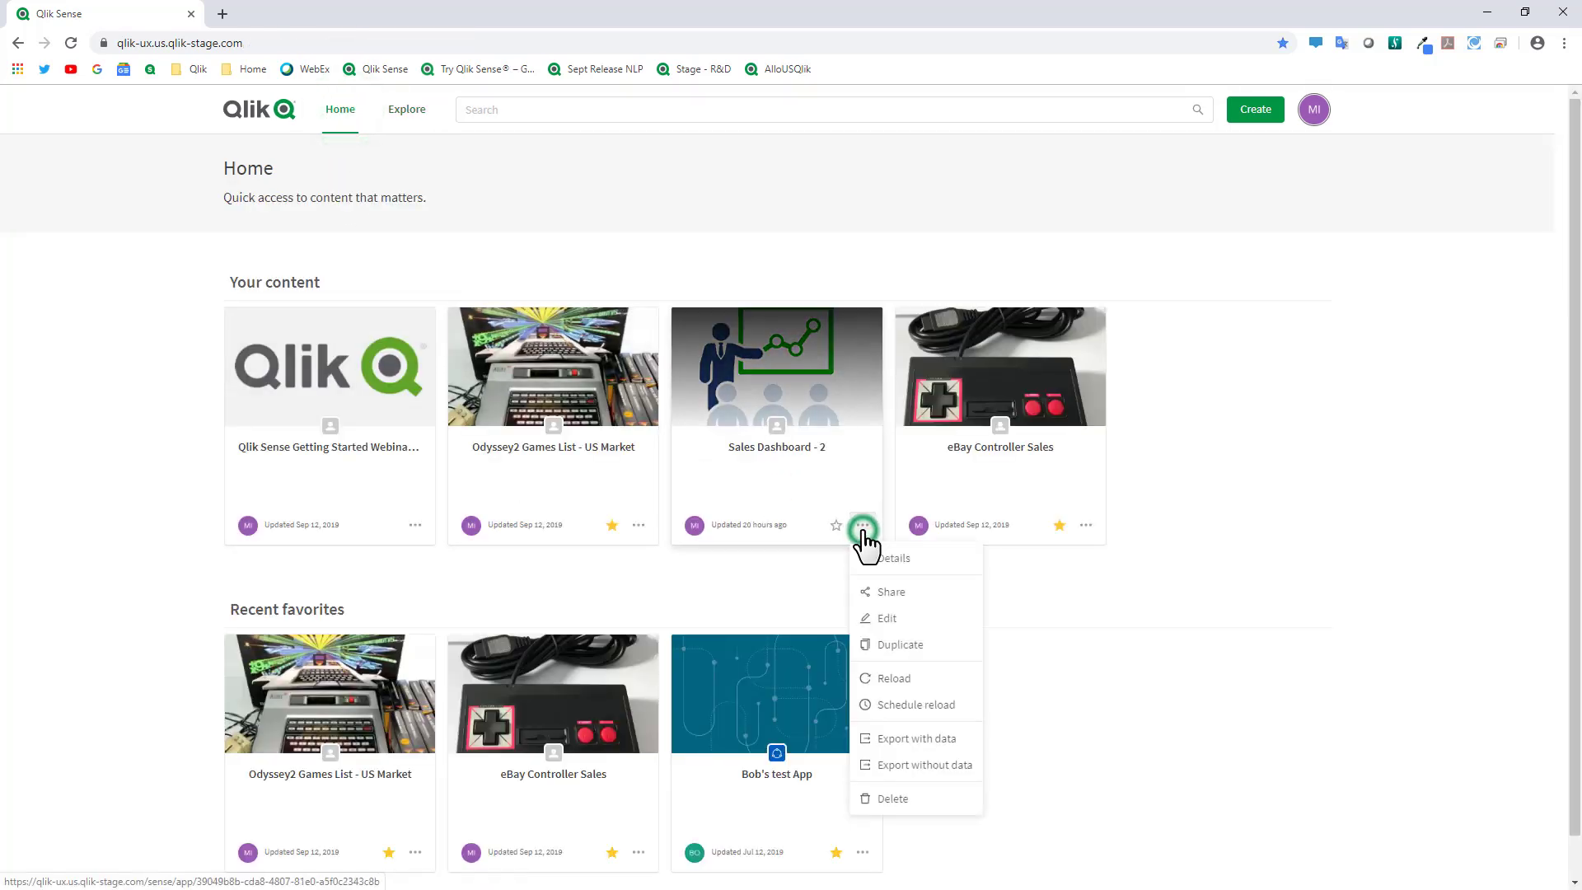
pyautogui.click(884, 626)
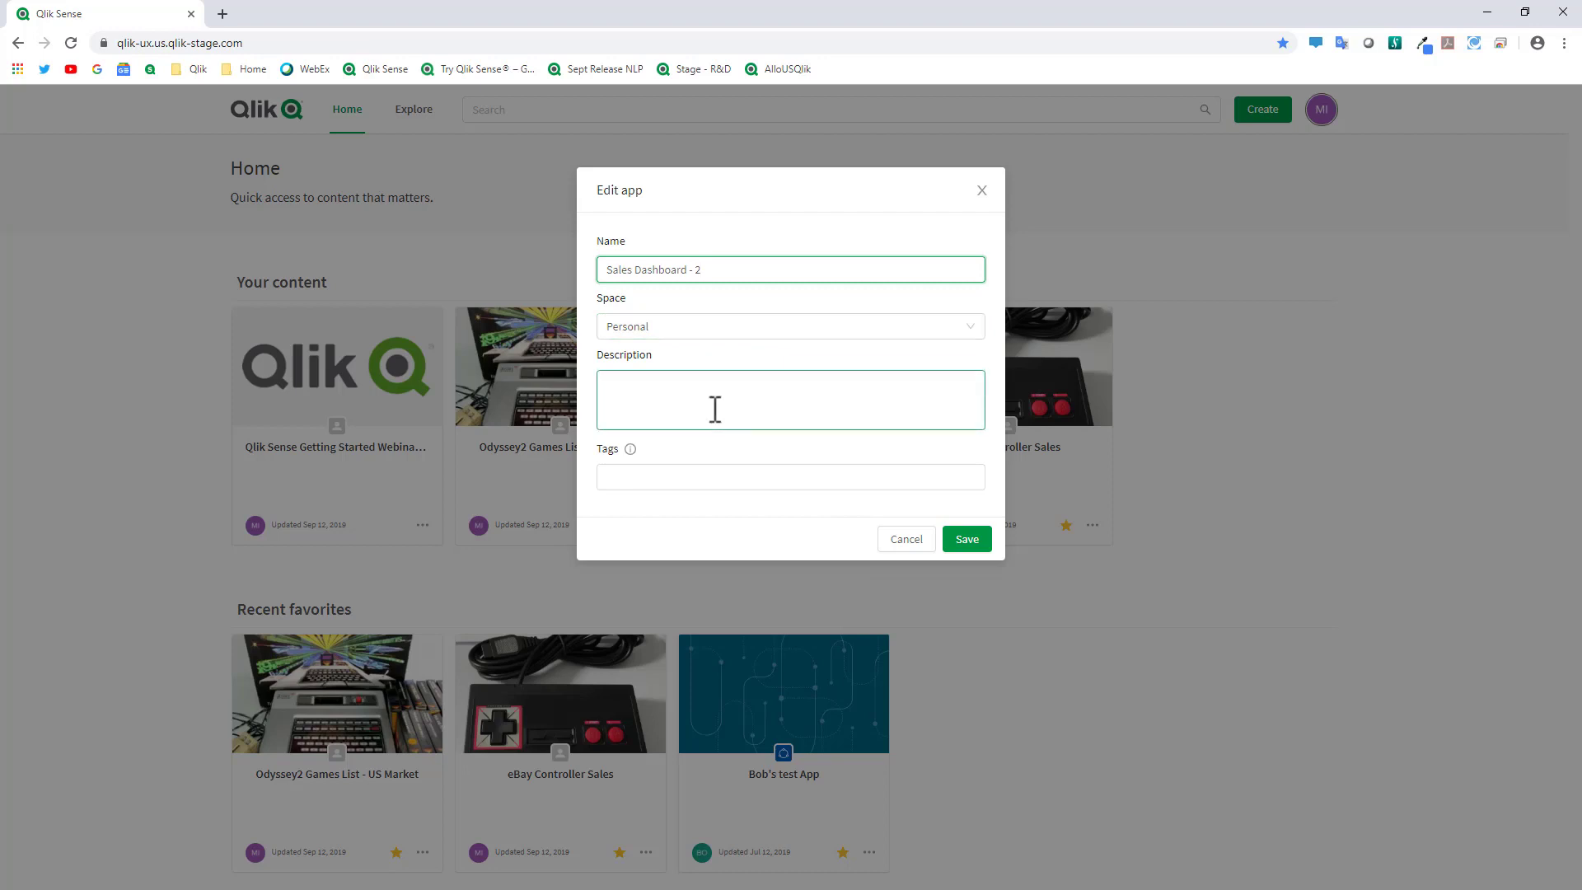
pyautogui.click(689, 328)
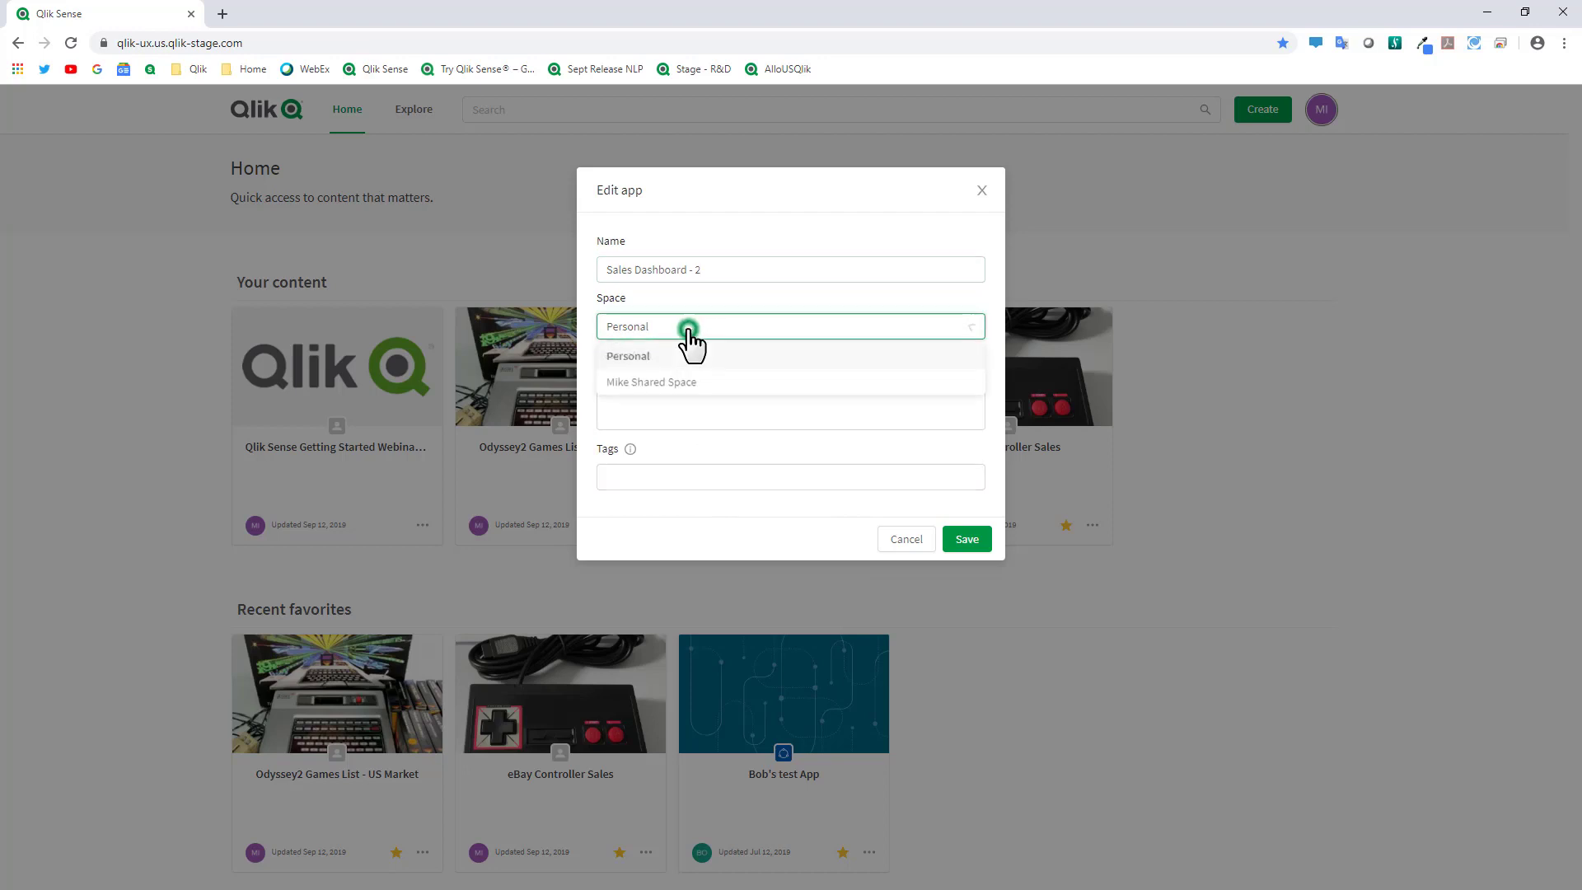
pyautogui.click(689, 382)
pyautogui.click(962, 557)
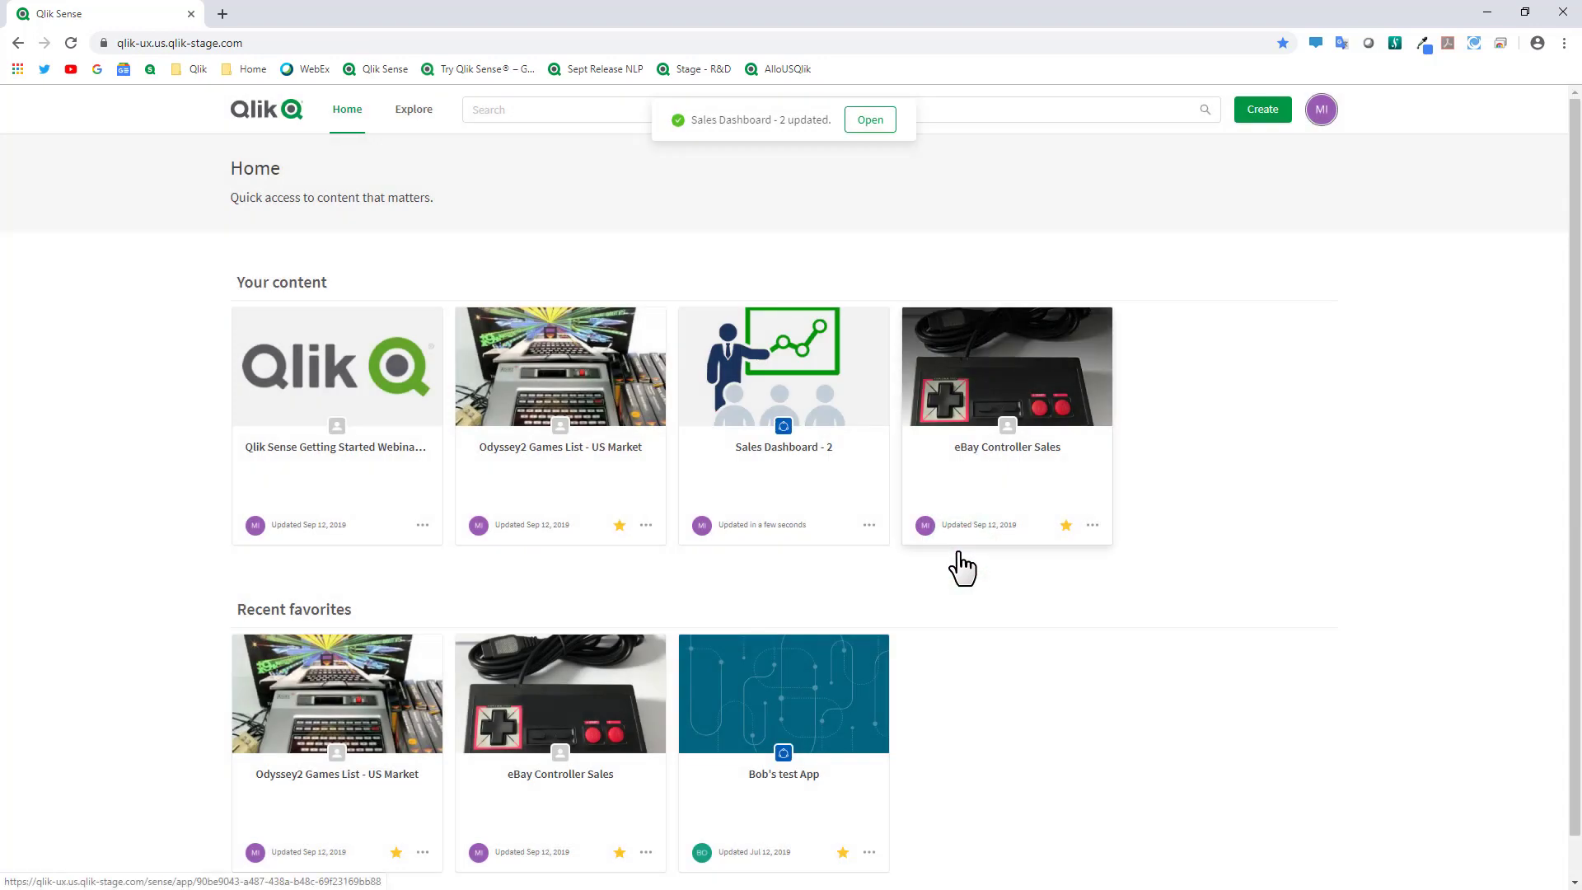
# Explore the spaces, find the shared space by its owner's first name, and open its Sales Dashboard - 2 app
pyautogui.click(420, 109)
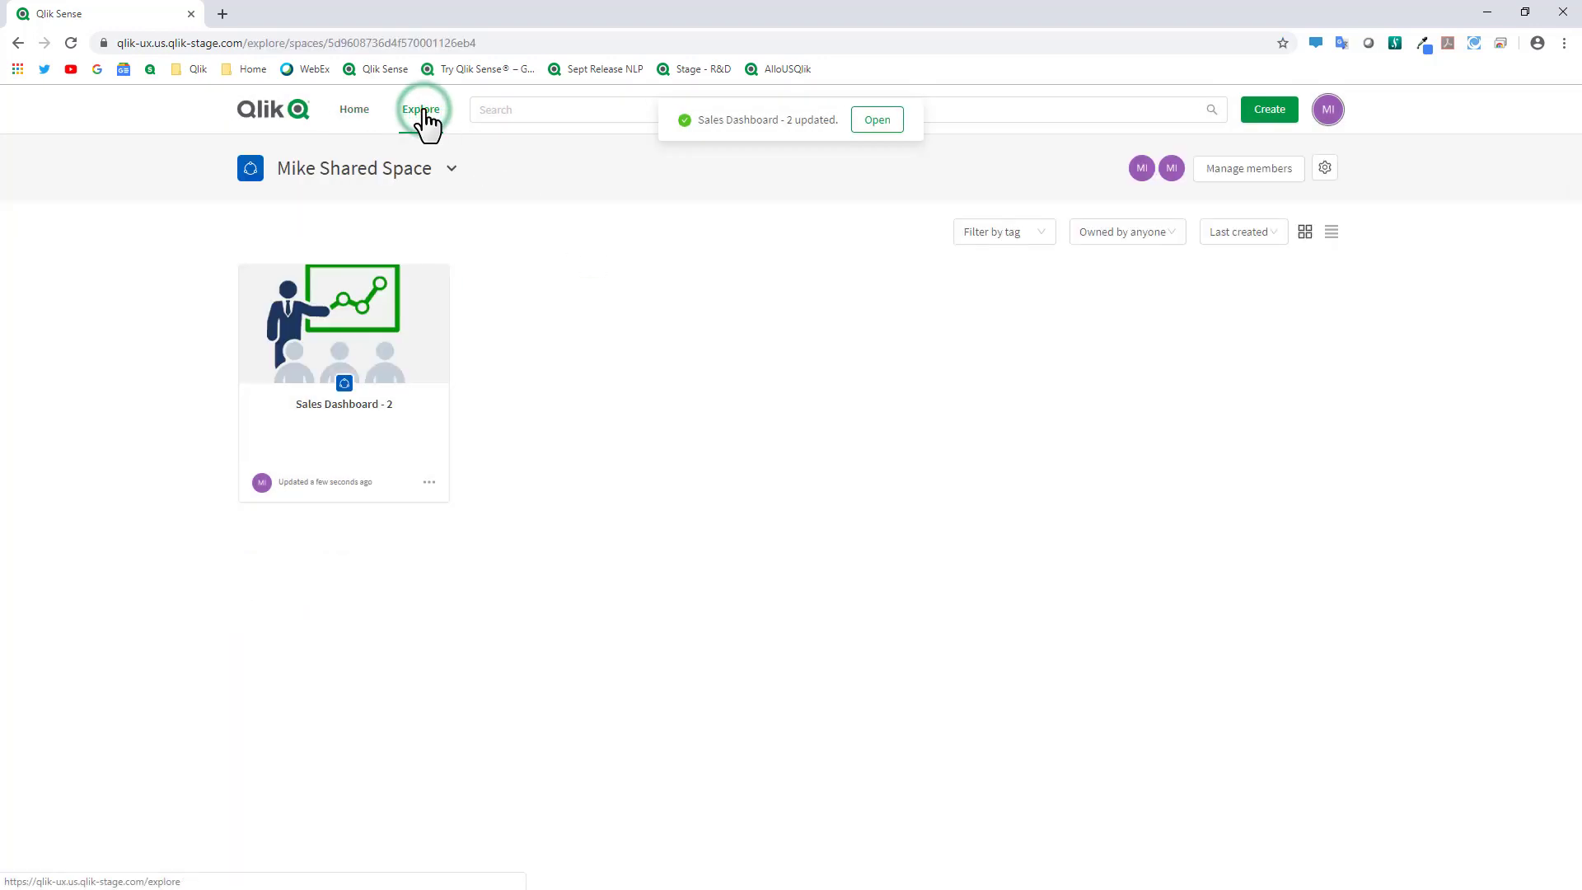
pyautogui.click(423, 172)
pyautogui.click(342, 220)
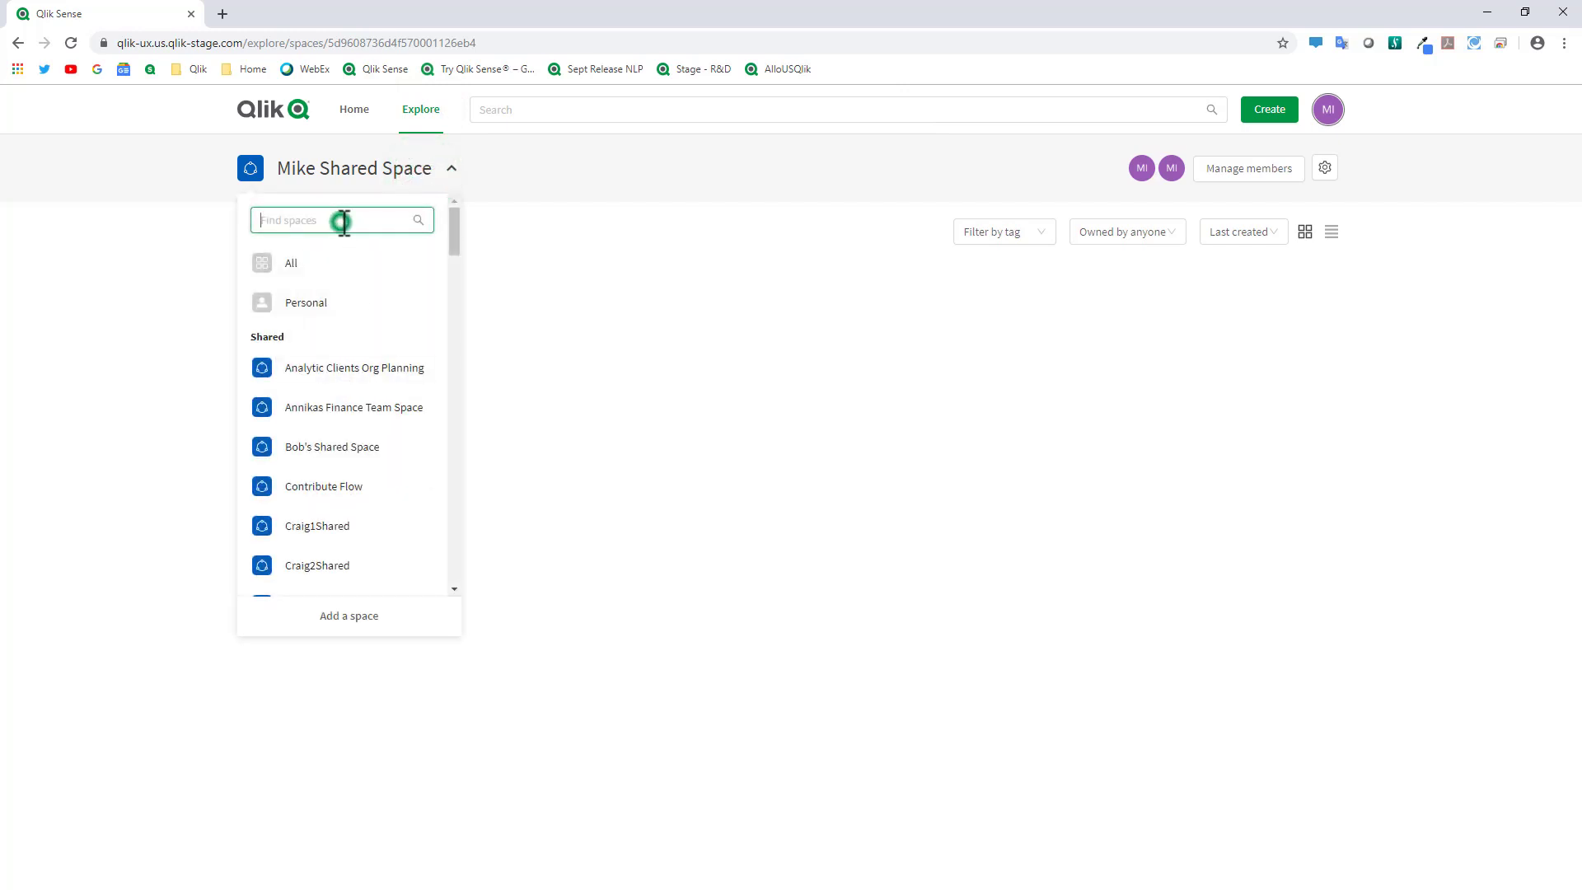
pyautogui.write('mike')
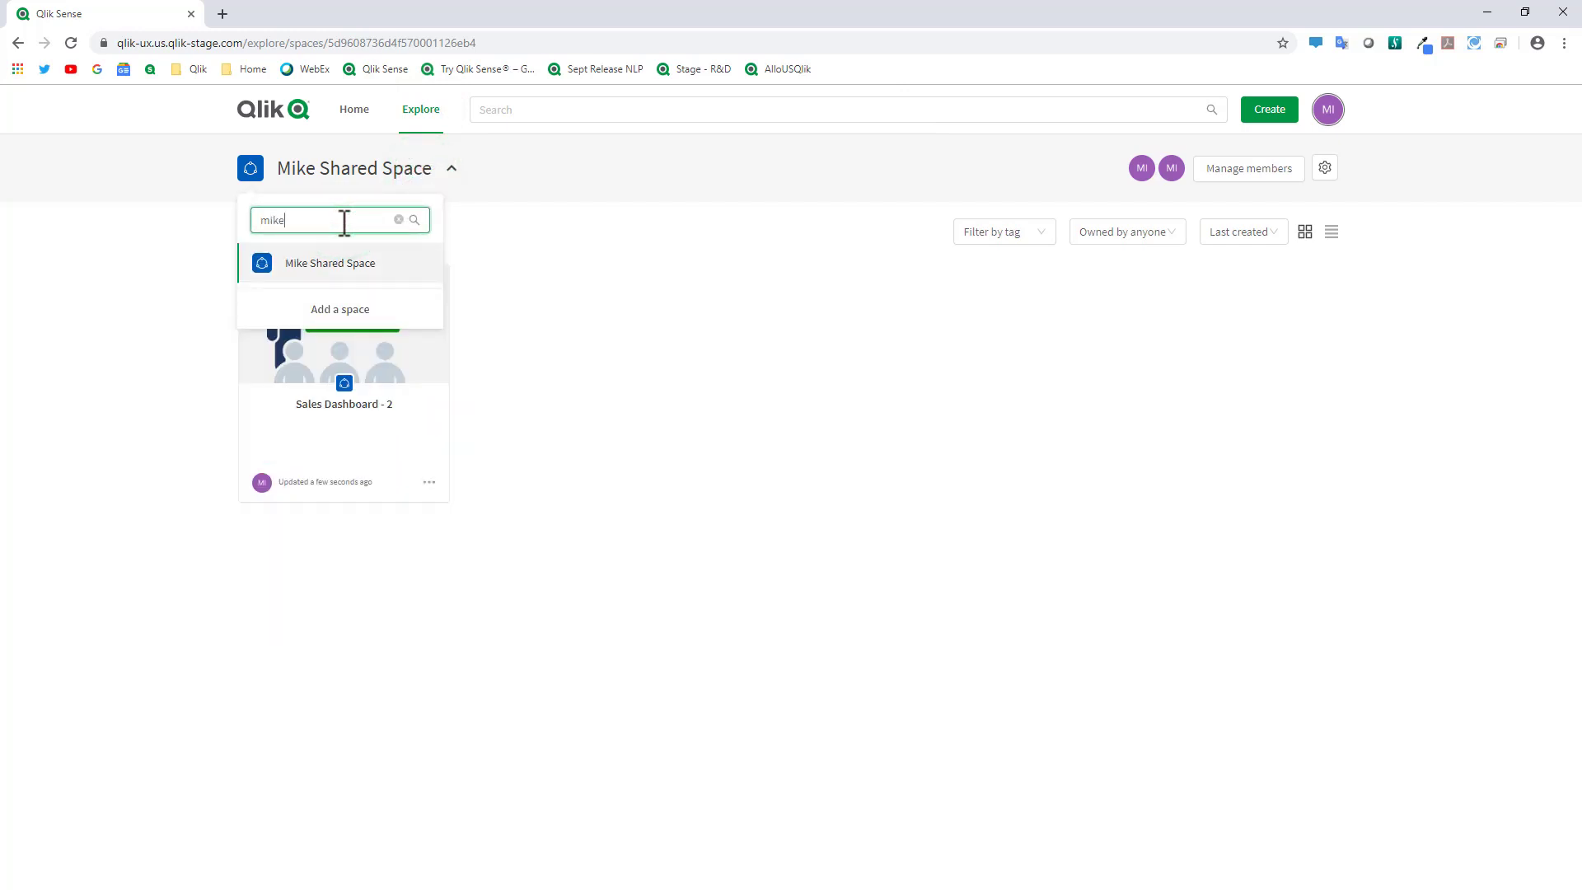
pyautogui.click(328, 264)
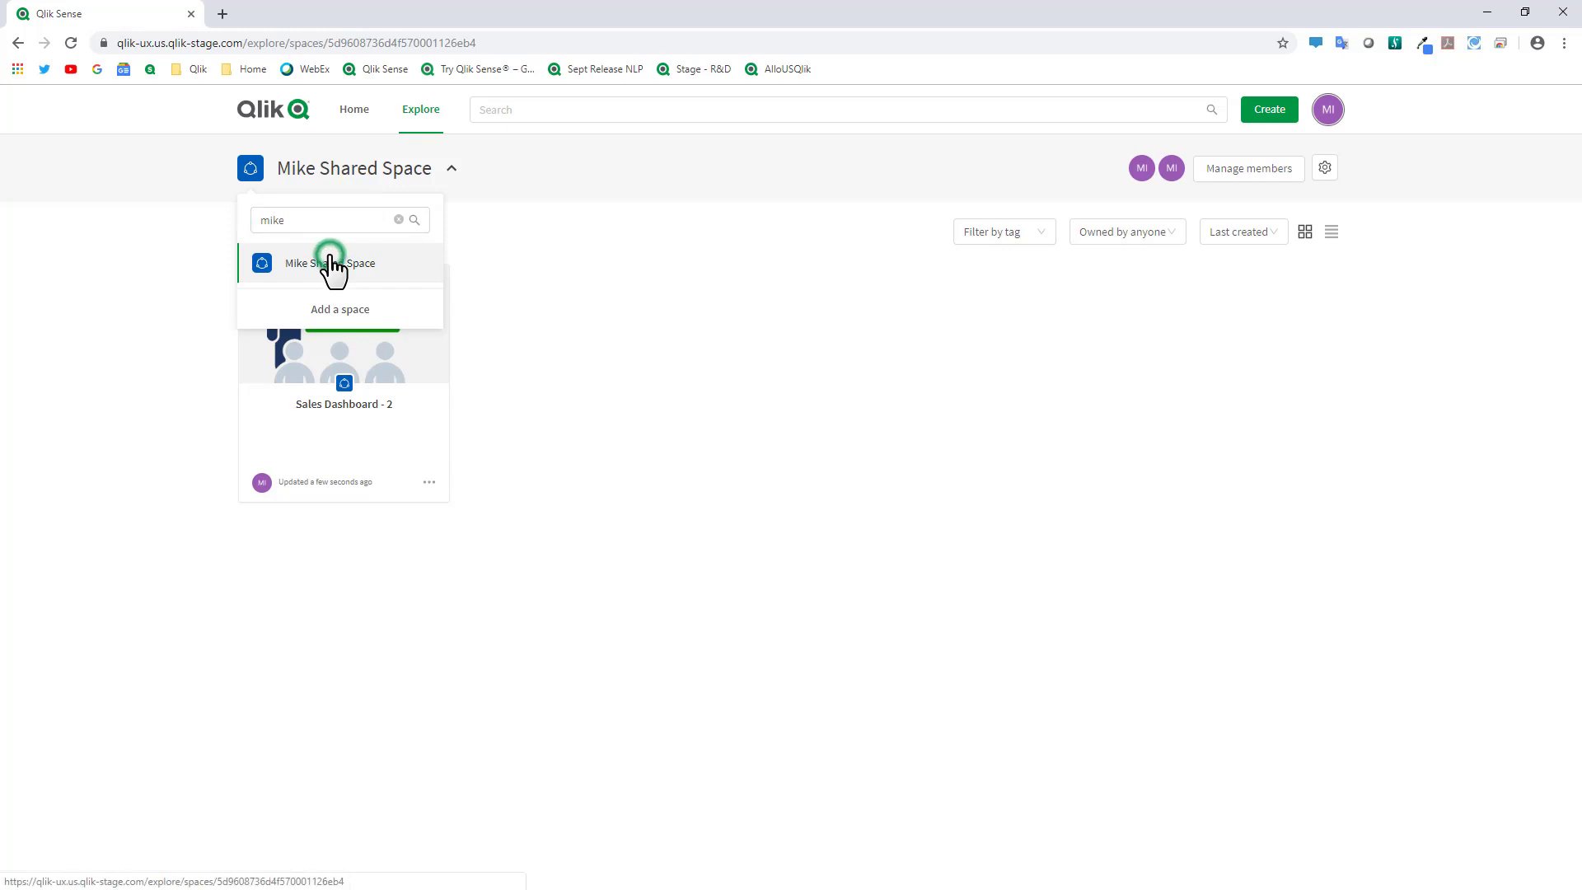
pyautogui.click(360, 385)
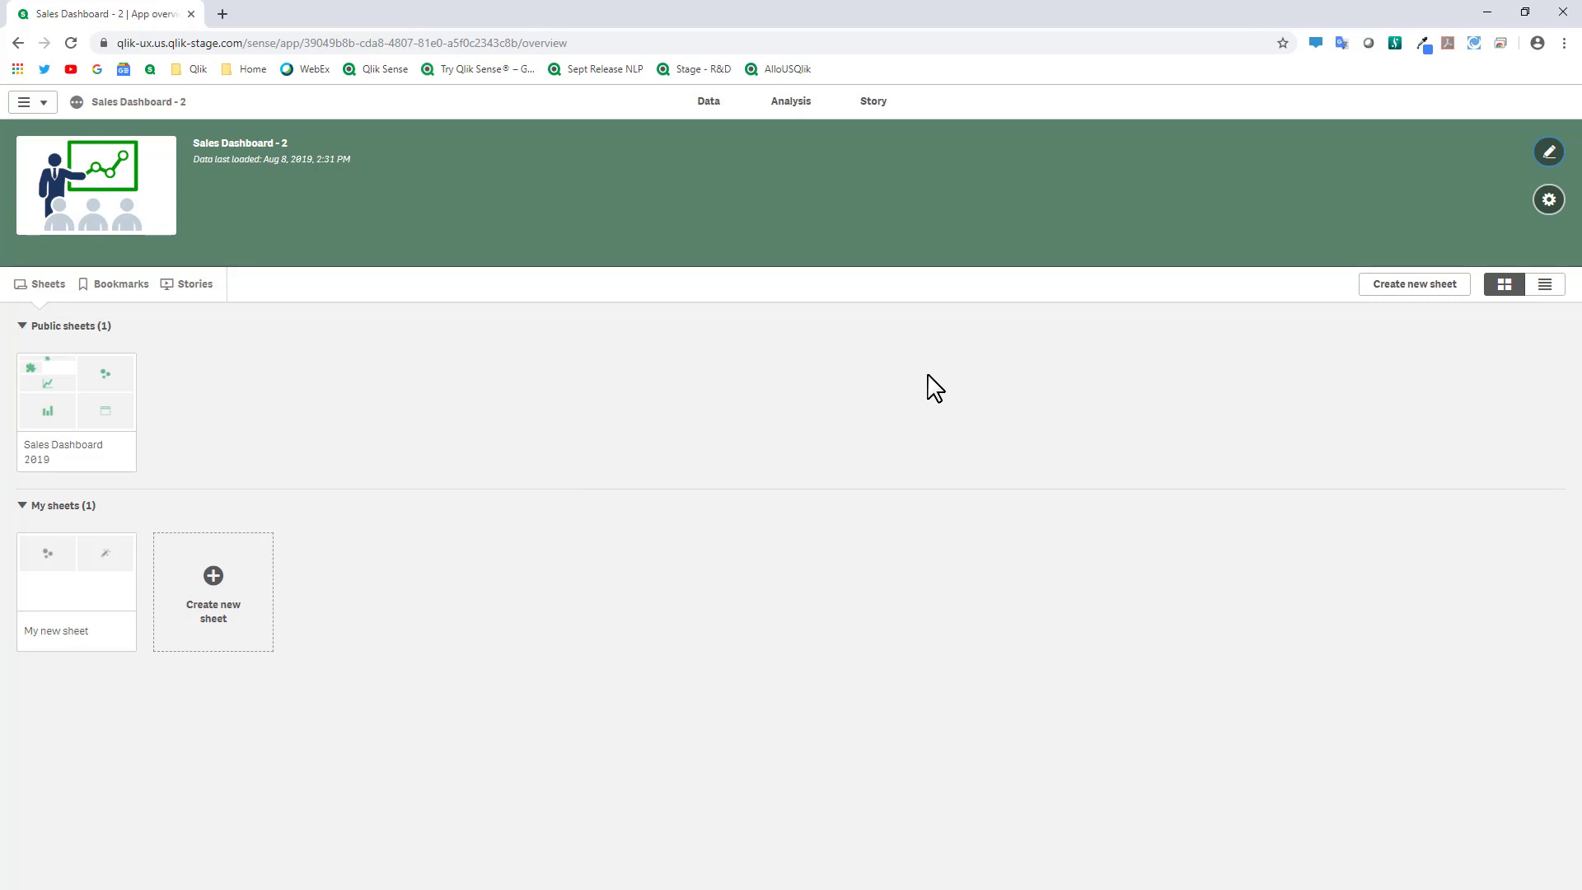
# Open a new incognito window, go to the Stage - R&D bookmark, and log in with the second member's e-mail and password
pyautogui.click(1566, 46)
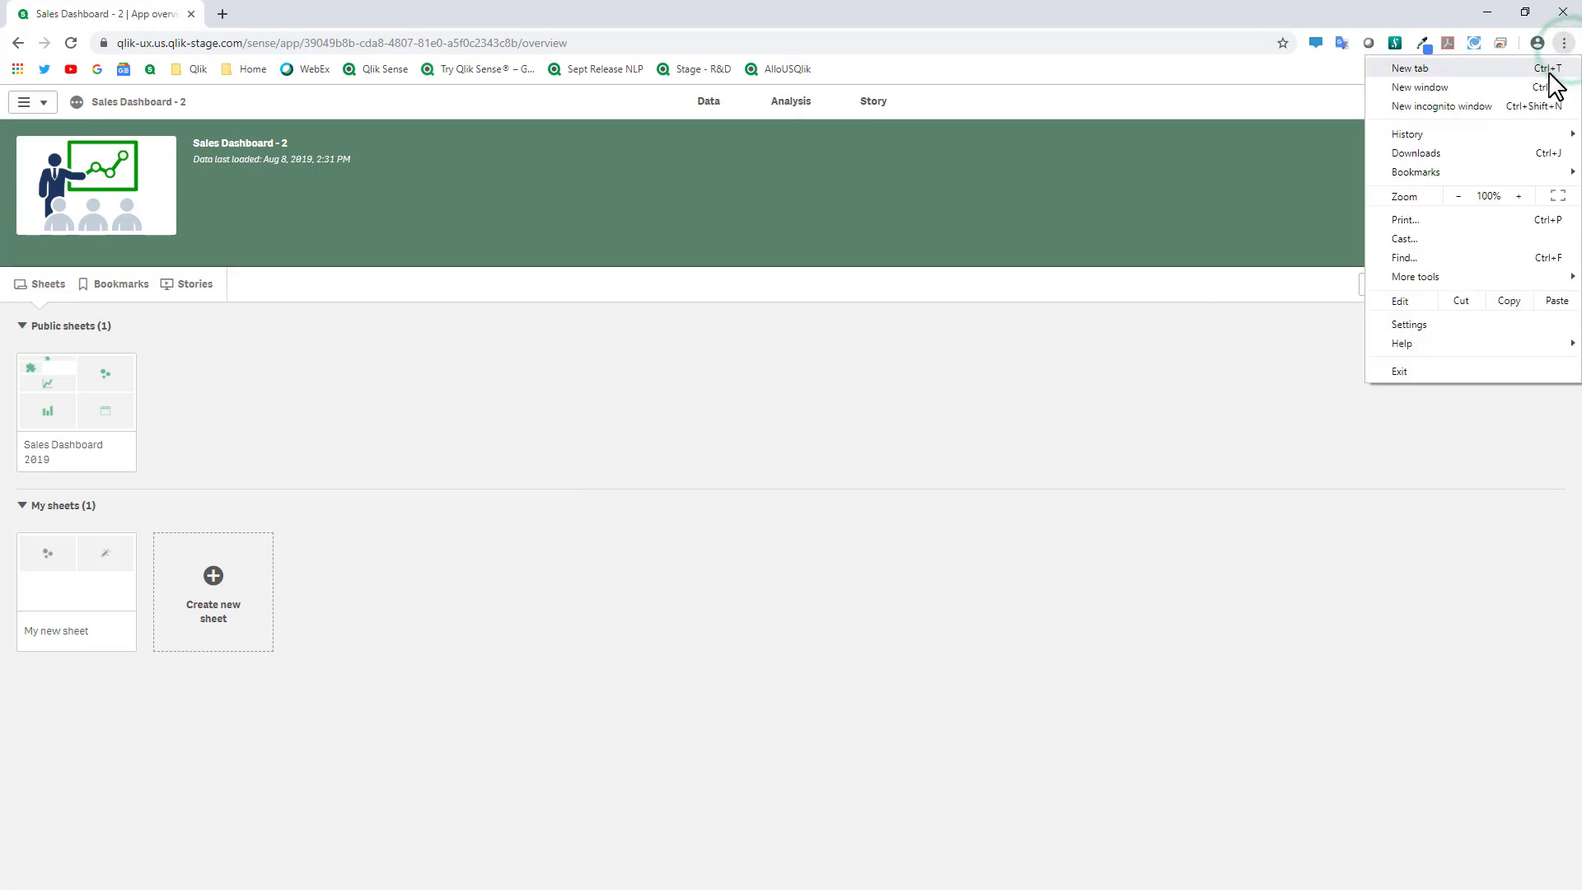
pyautogui.click(1476, 105)
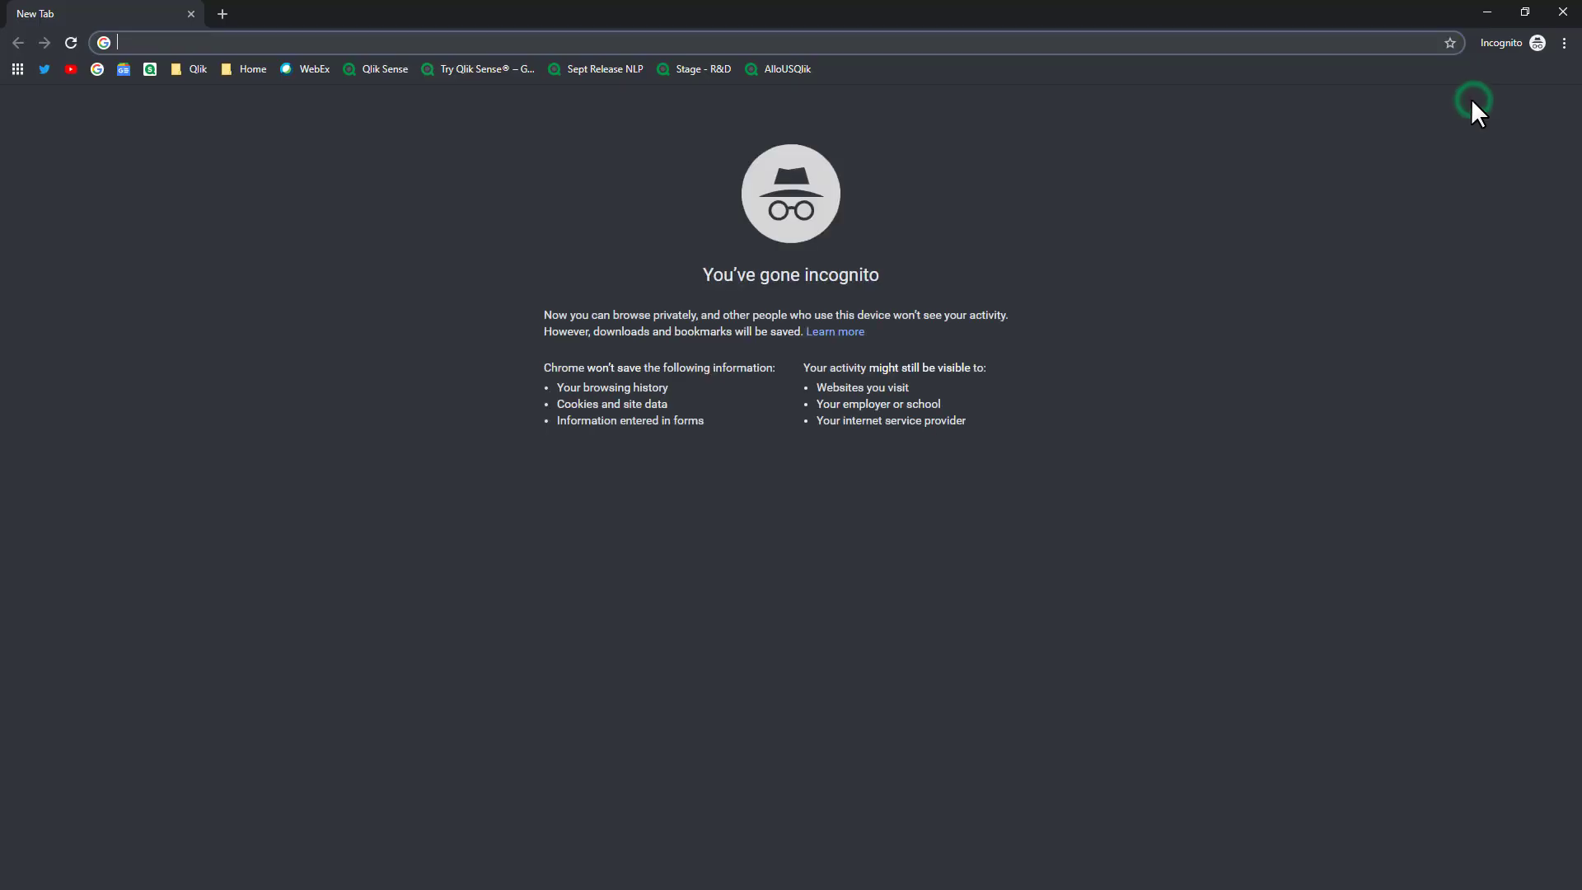
pyautogui.click(689, 70)
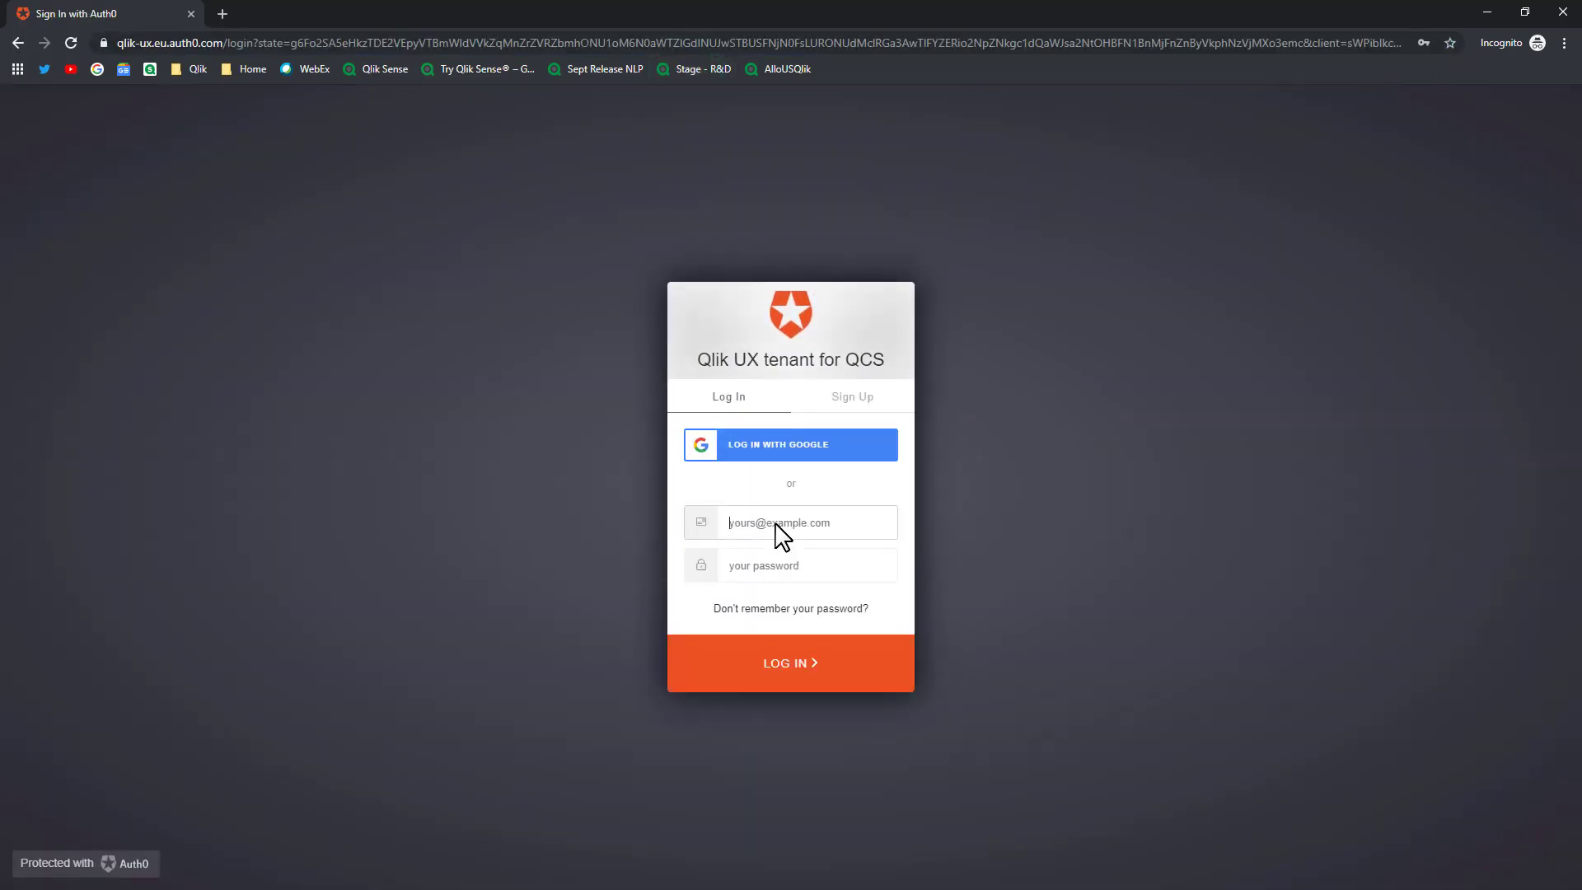
pyautogui.click(778, 524)
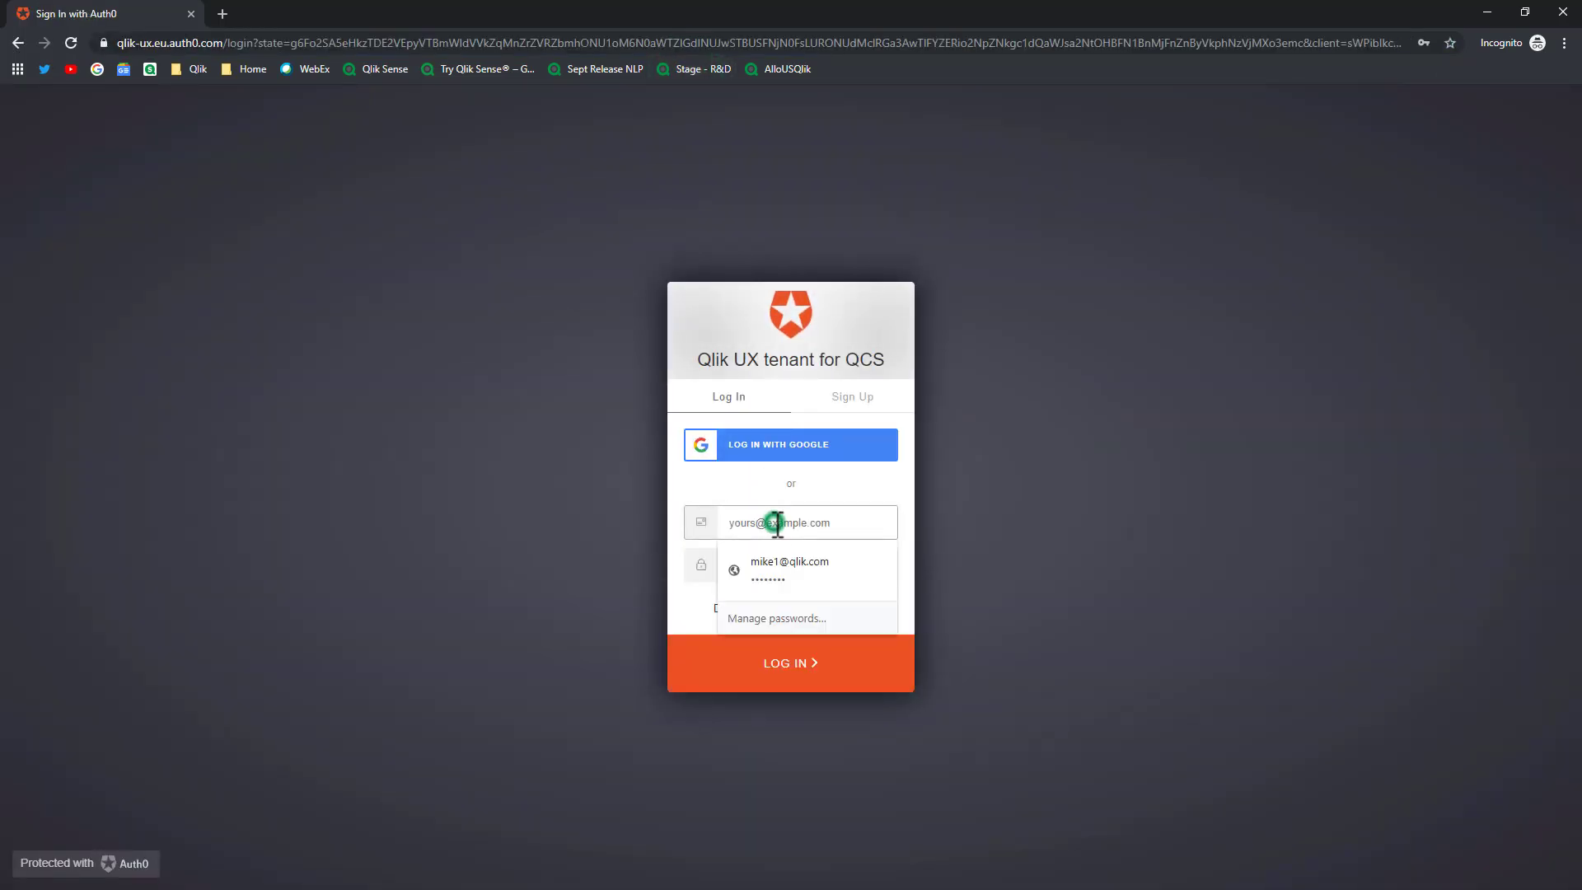
pyautogui.click(770, 567)
pyautogui.click(750, 521)
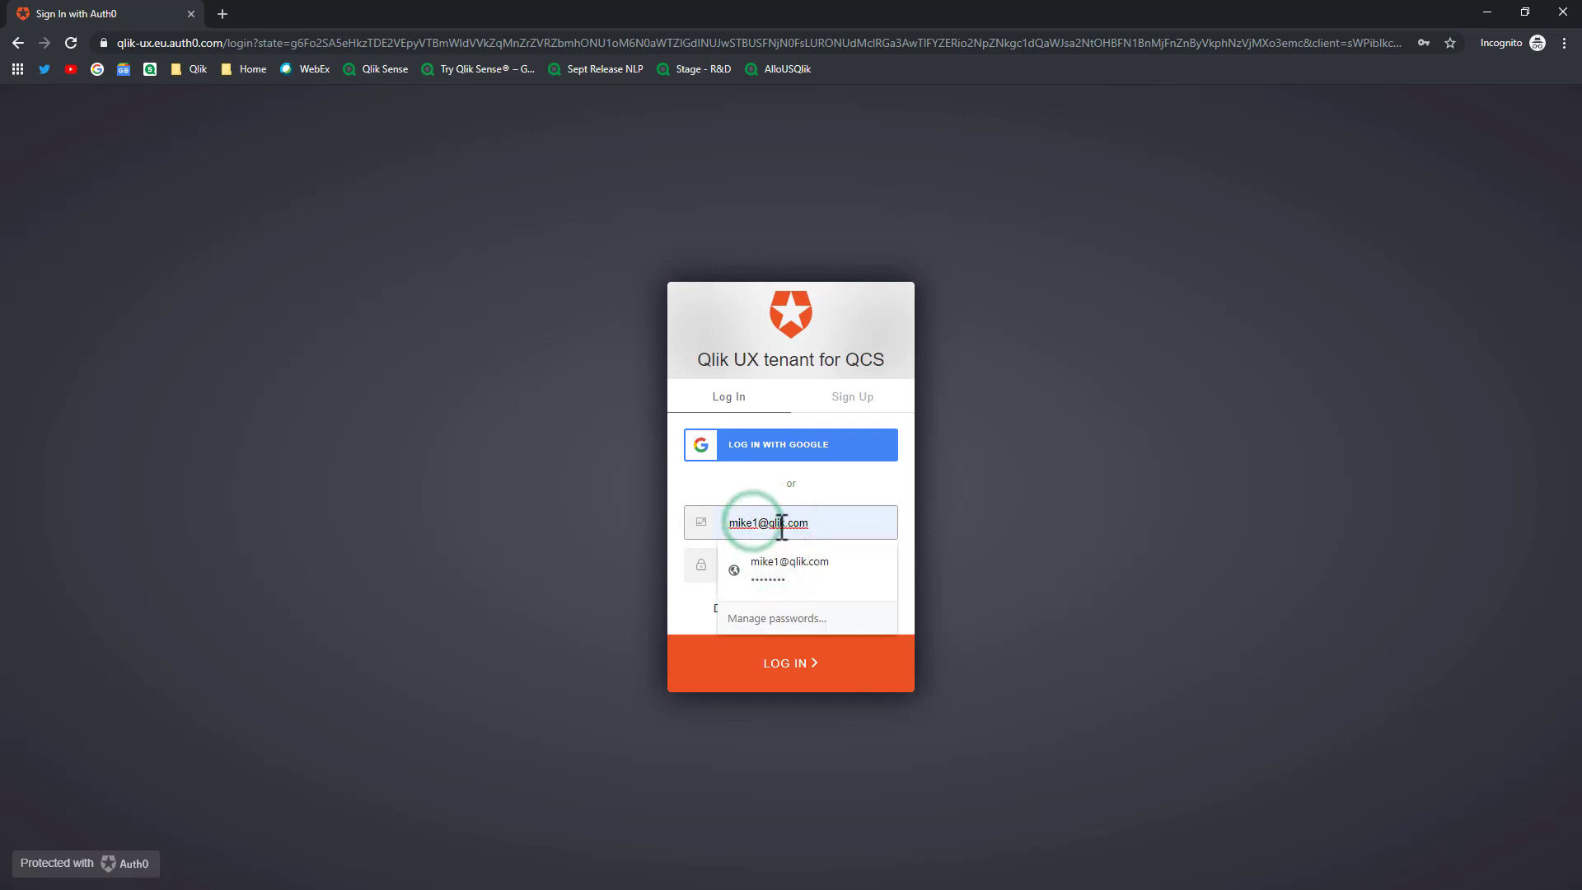
pyautogui.click(813, 661)
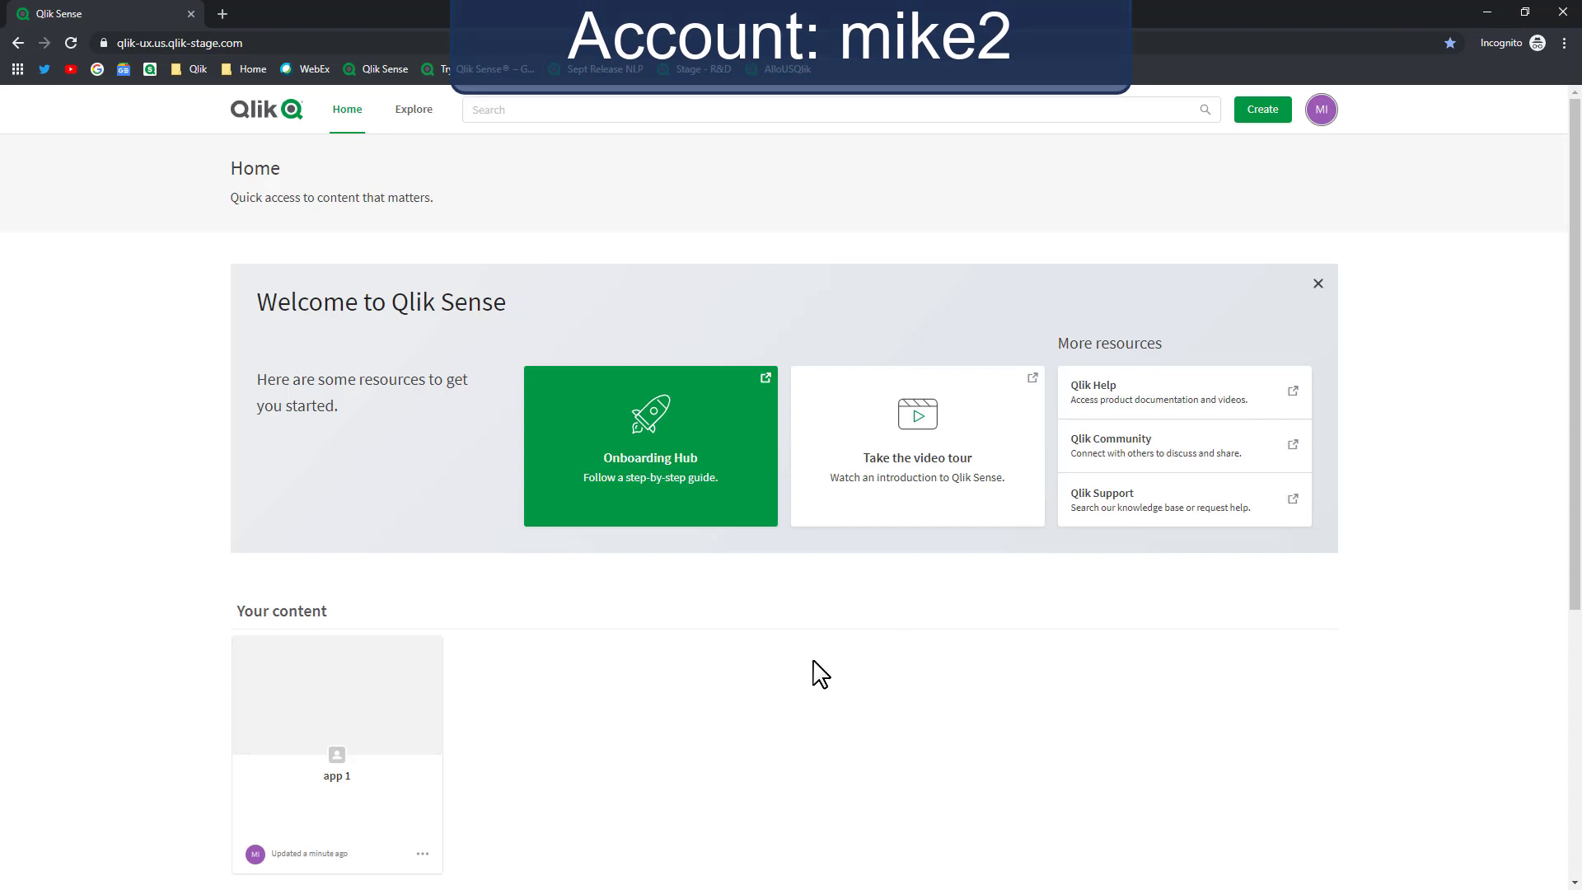
# Explore the available spaces, switch to the shared space, and open its Sales Dashboard - 2 app
pyautogui.click(421, 120)
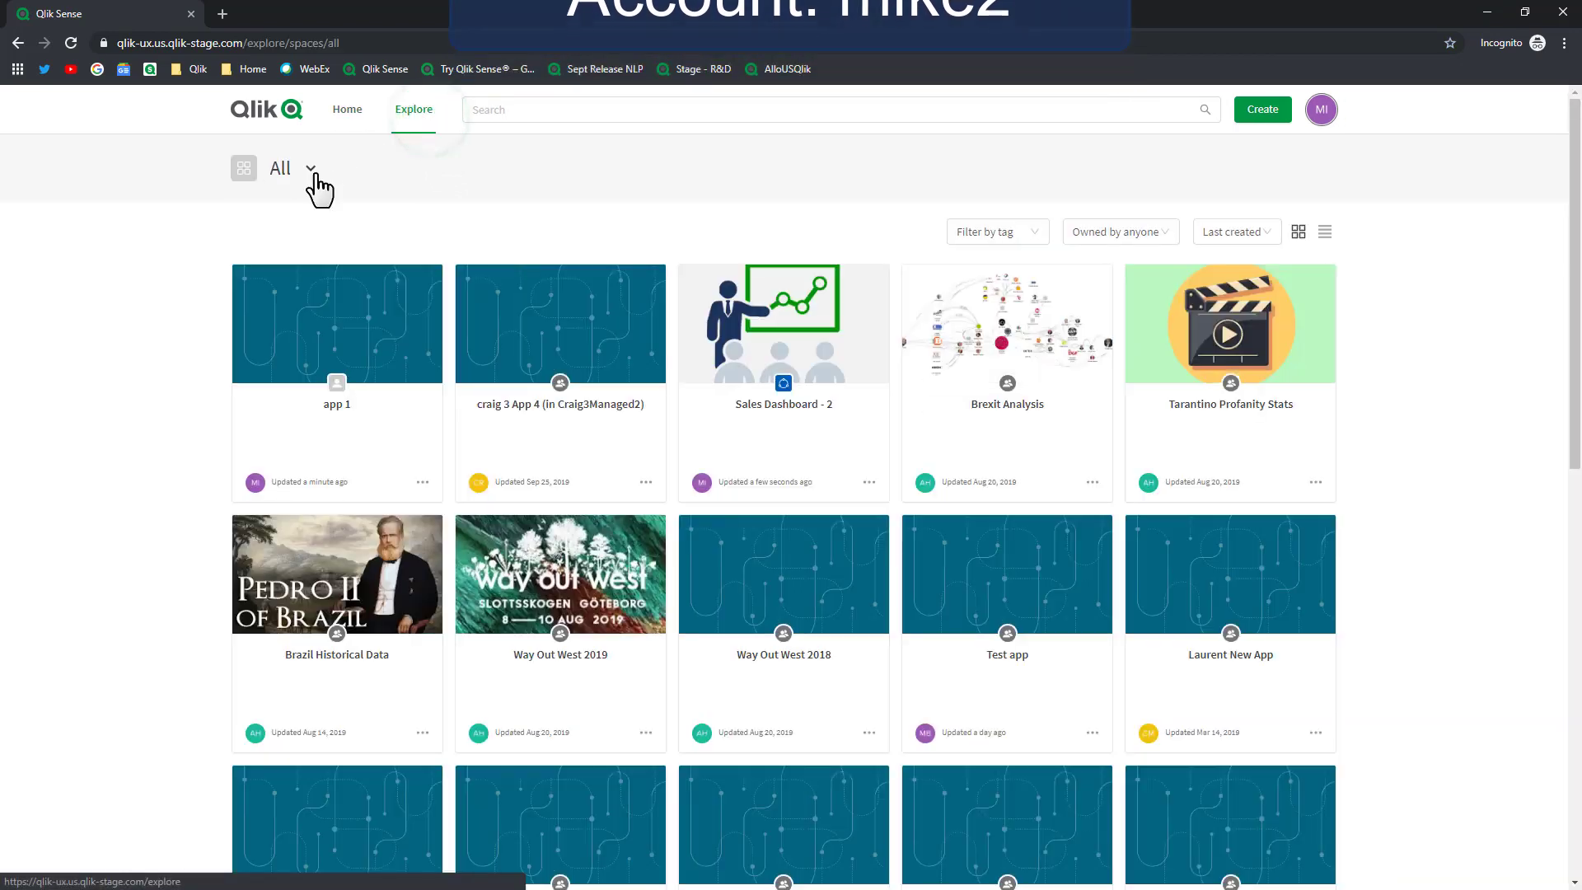
pyautogui.click(311, 169)
pyautogui.click(323, 326)
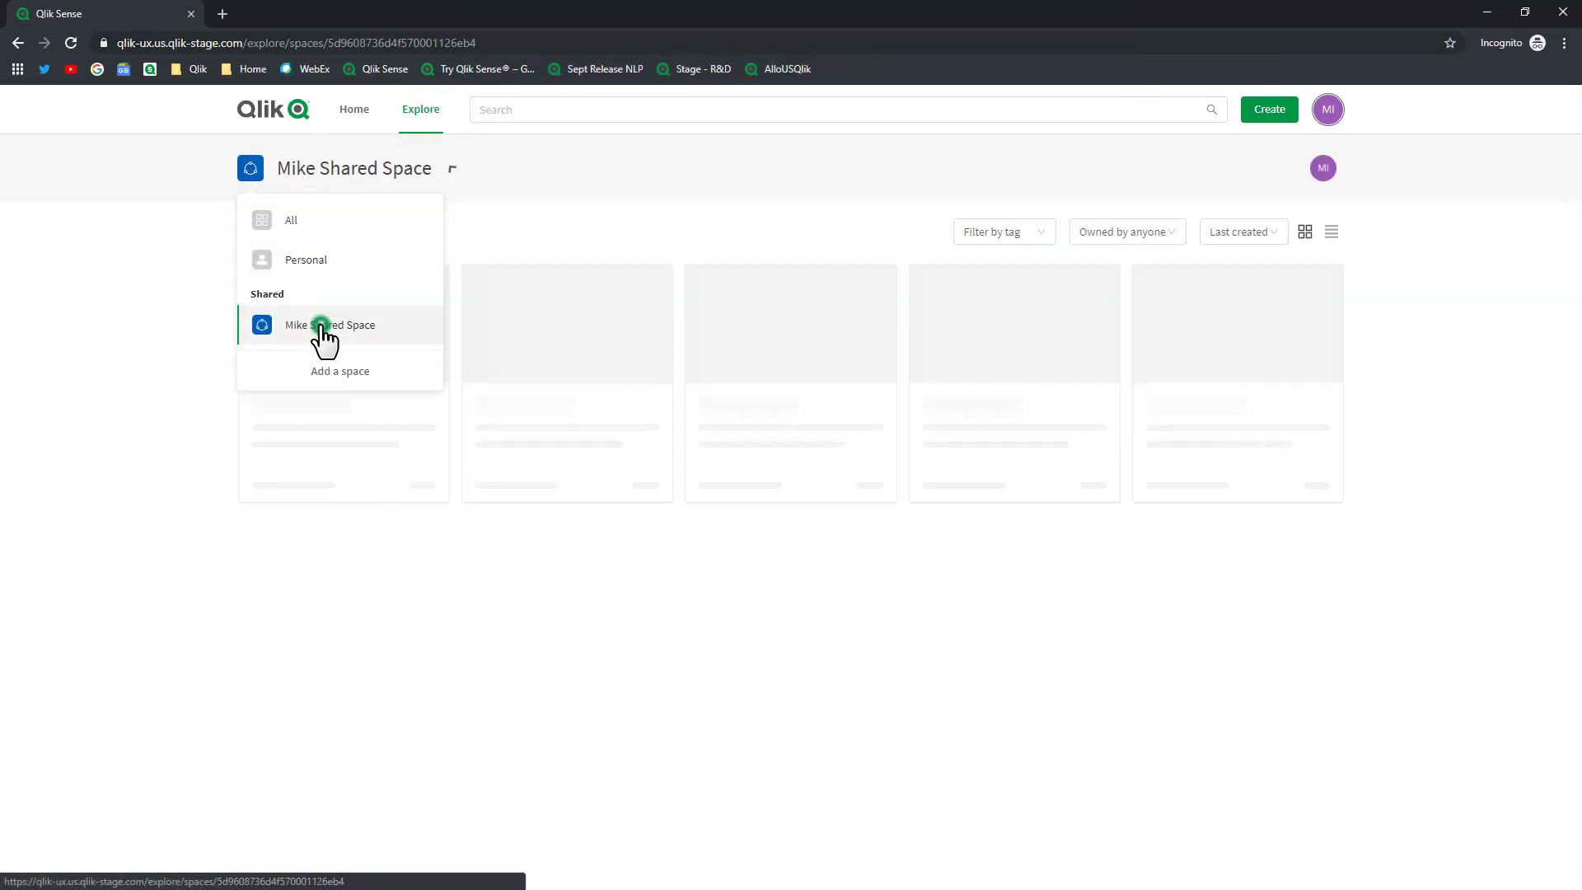
pyautogui.click(371, 356)
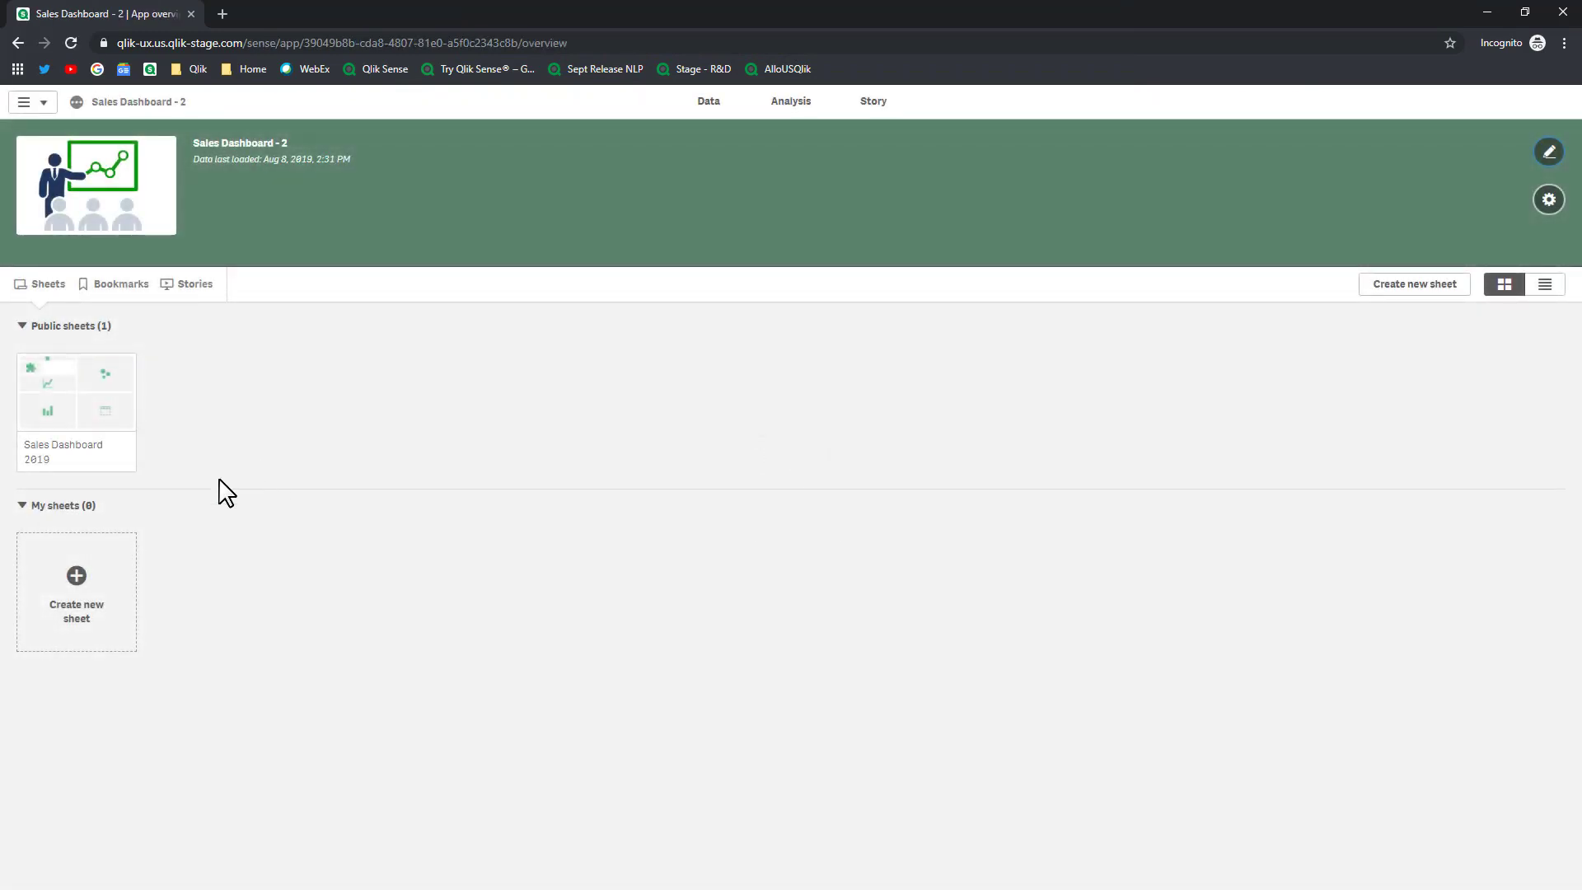
# Create a new sheet titled My new sheet in the app and open it for editing
pyautogui.click(88, 595)
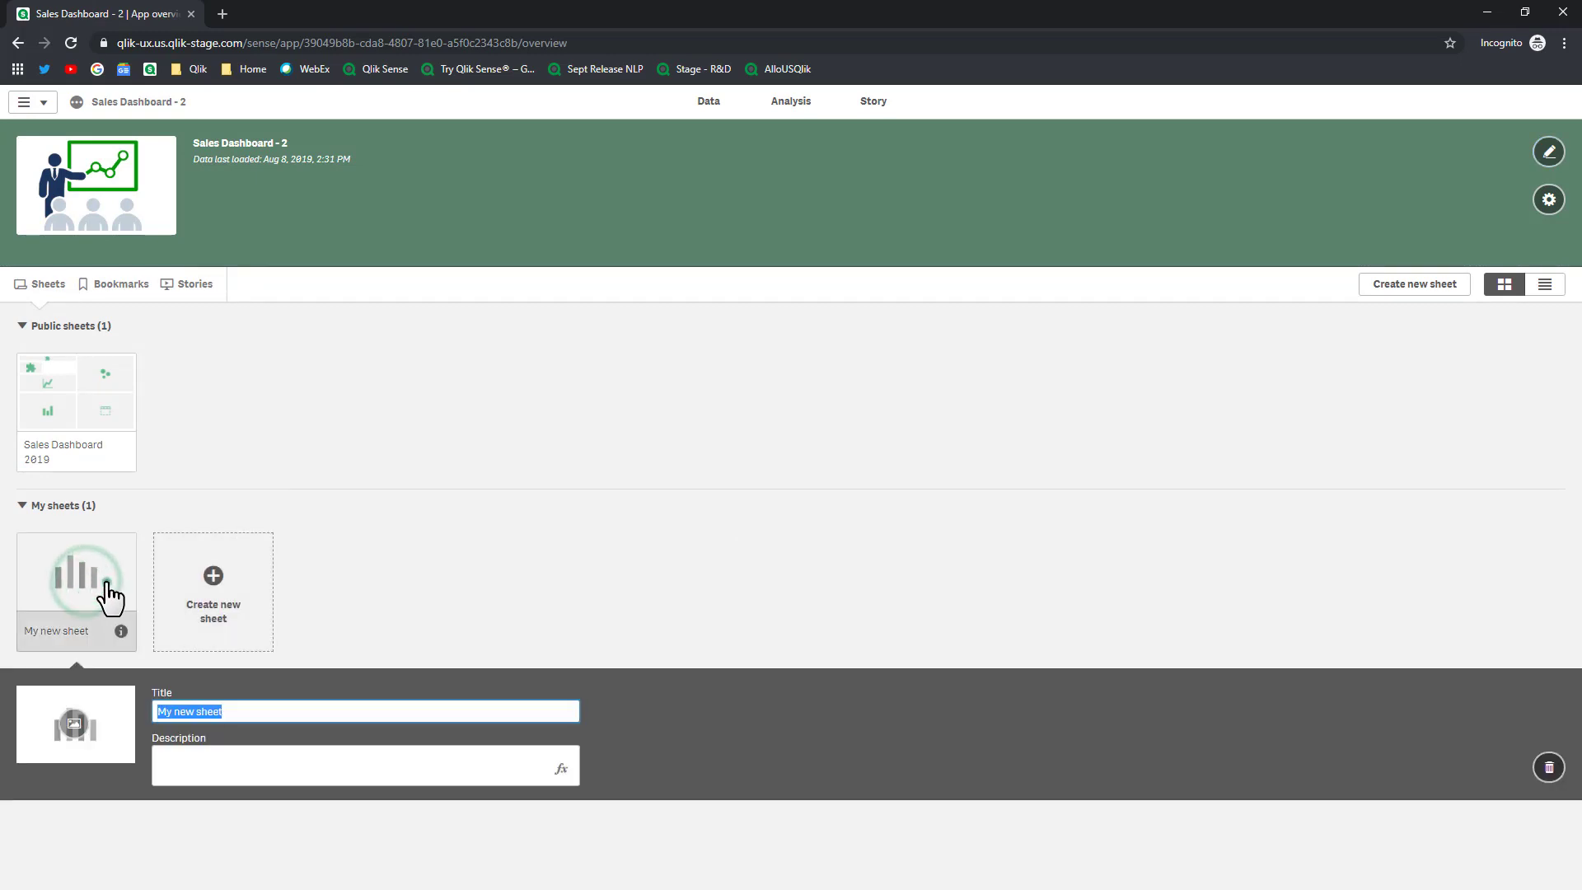
pyautogui.click(106, 583)
pyautogui.click(1343, 103)
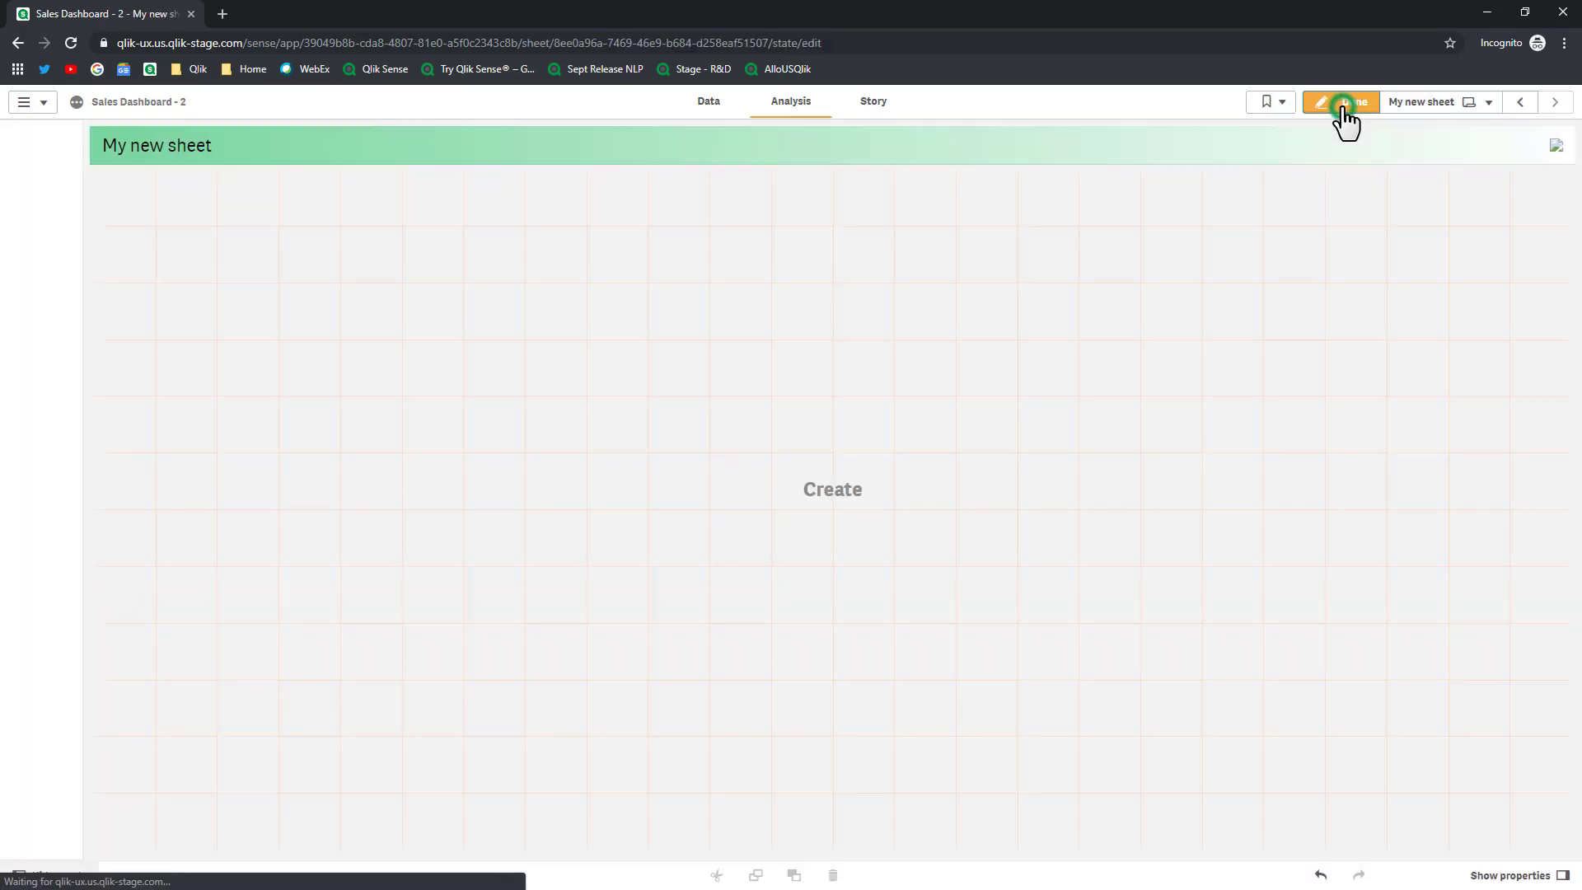
# Add a bar chart to the sheet with CategoryName as the dimension and Sum(Sales) as the measure
pyautogui.click(45, 285)
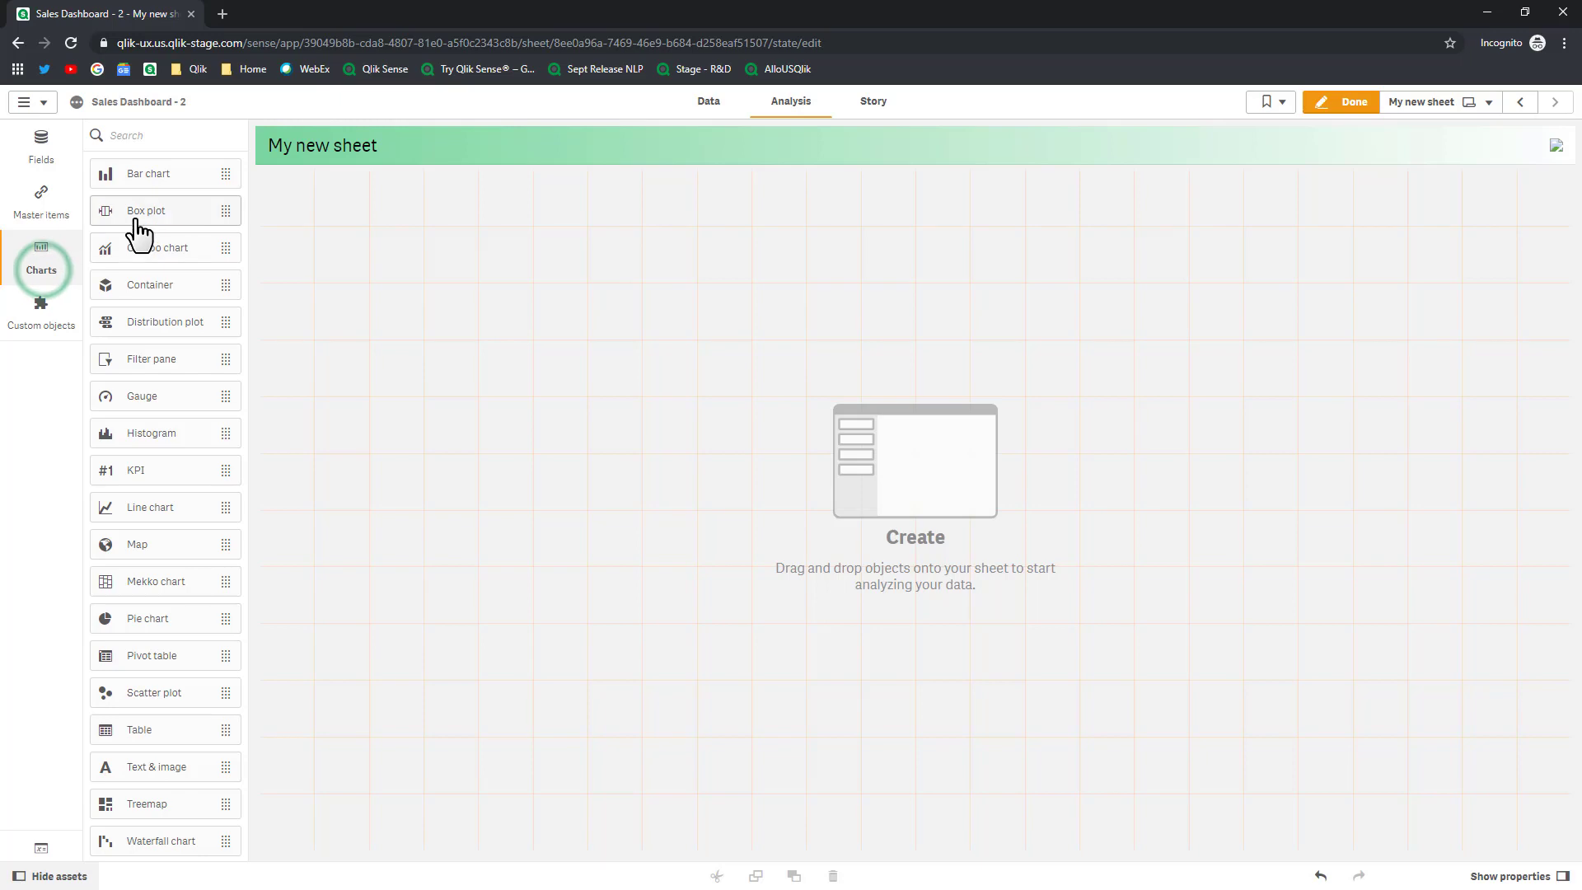
pyautogui.moveTo(152, 171); pyautogui.dragTo(435, 336)
pyautogui.click(551, 350)
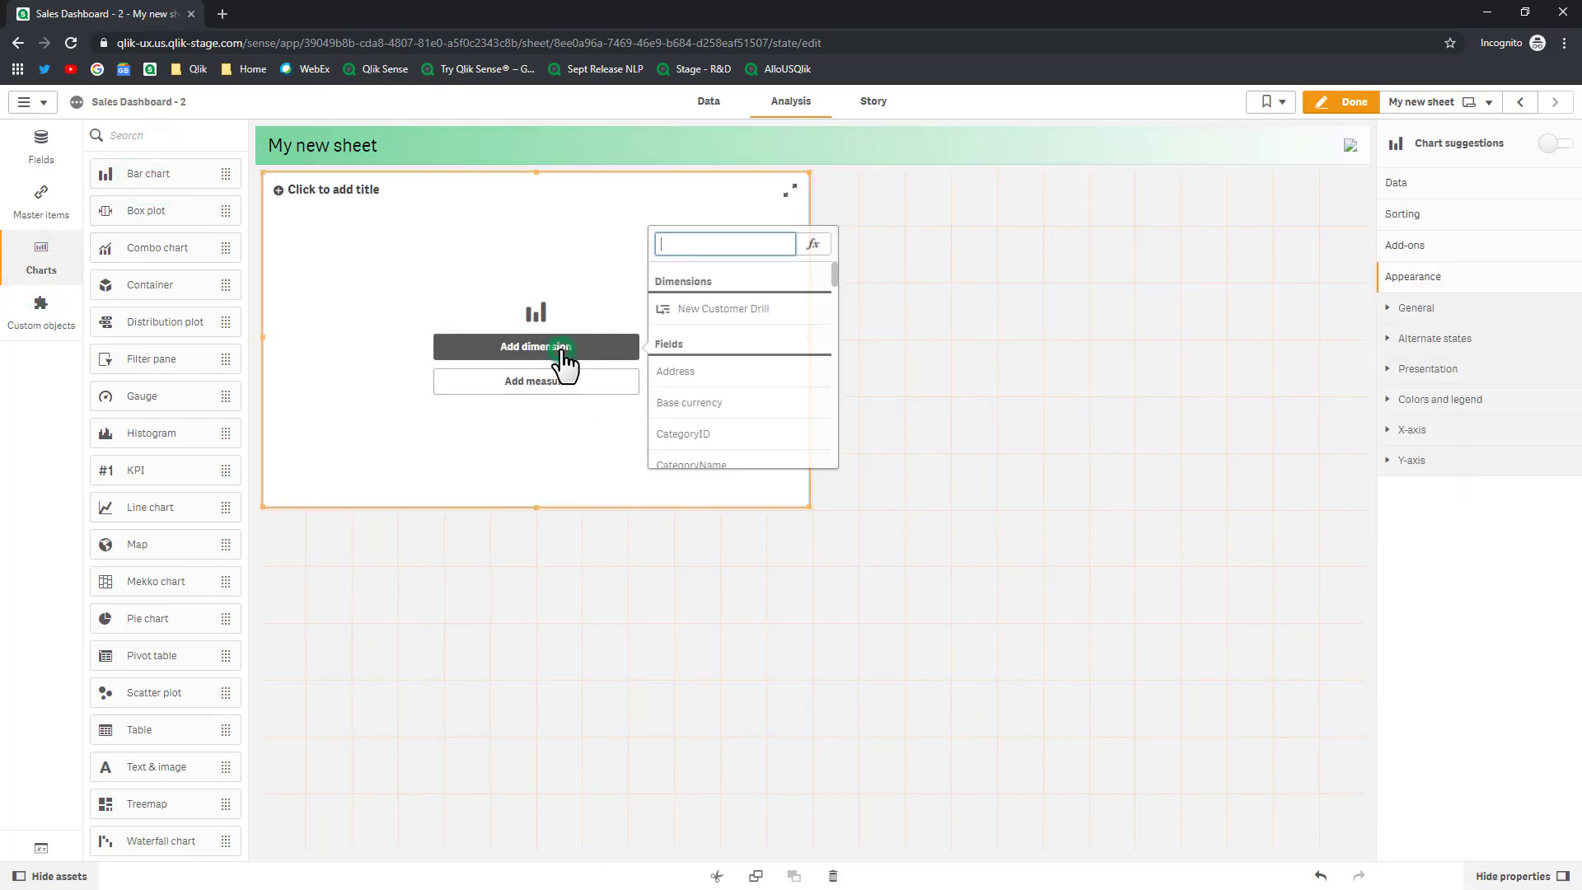
pyautogui.click(719, 464)
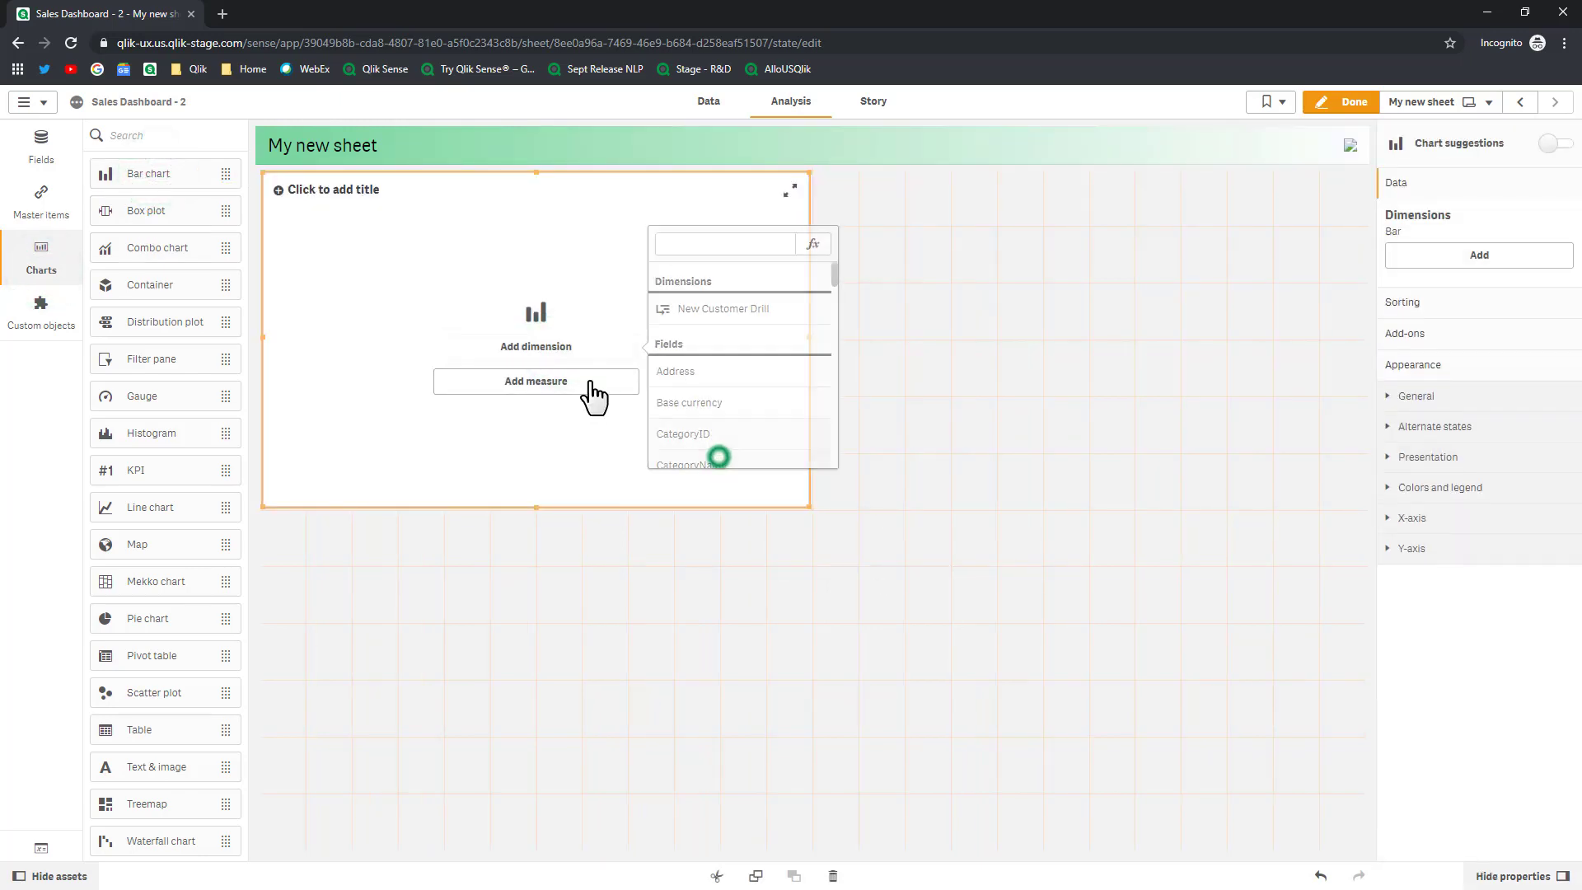
pyautogui.click(600, 384)
pyautogui.write('sales')
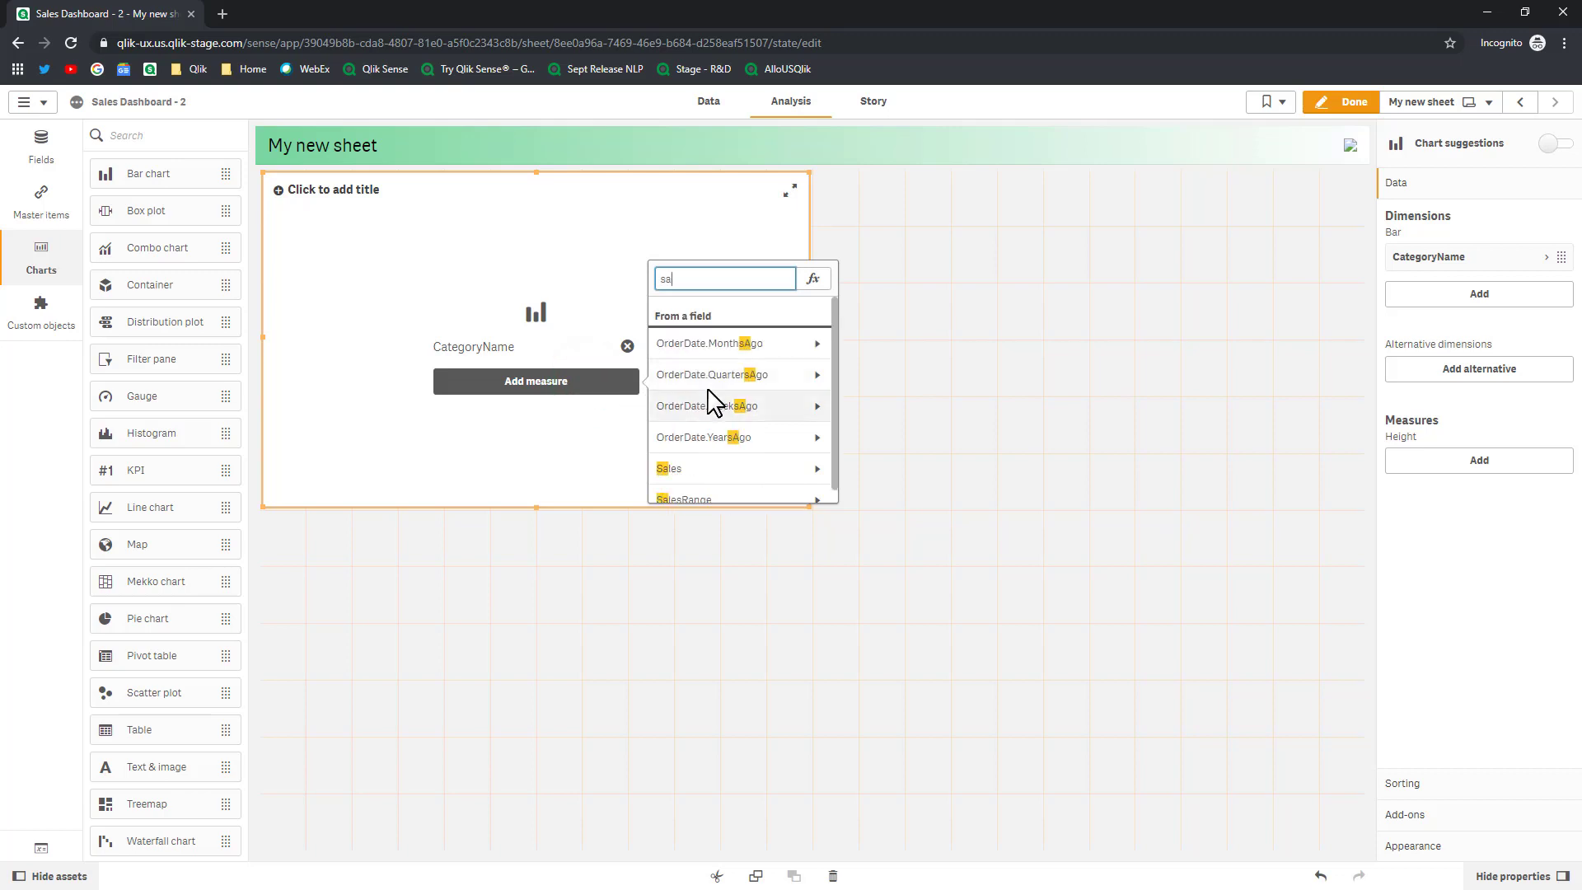
pyautogui.click(725, 468)
pyautogui.click(709, 336)
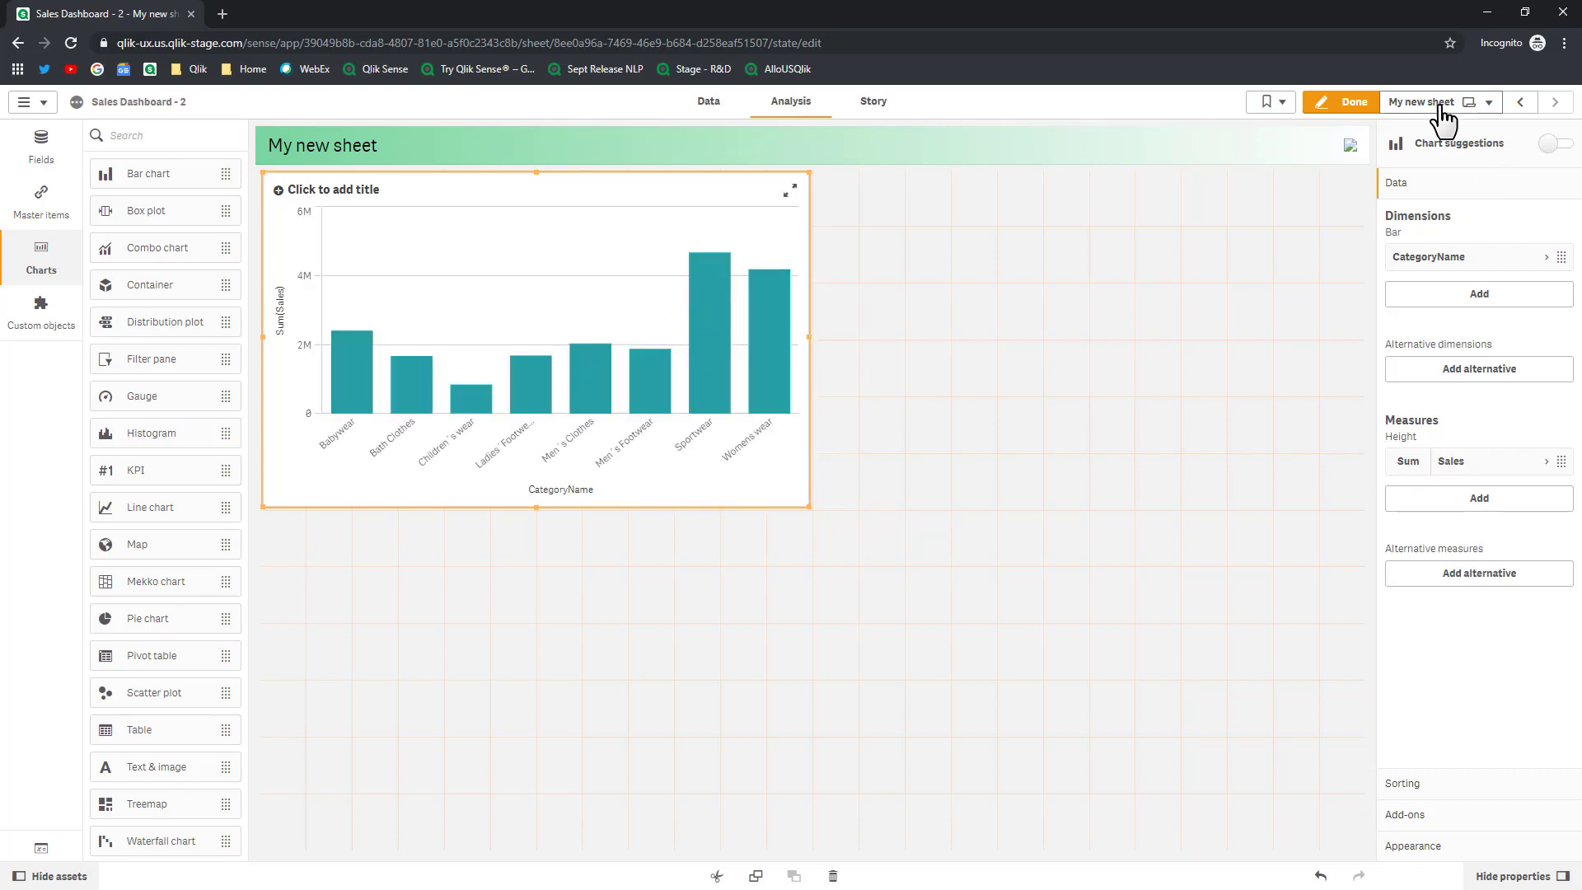
# Return to the app overview and publish My new sheet to the public sheets
pyautogui.click(48, 103)
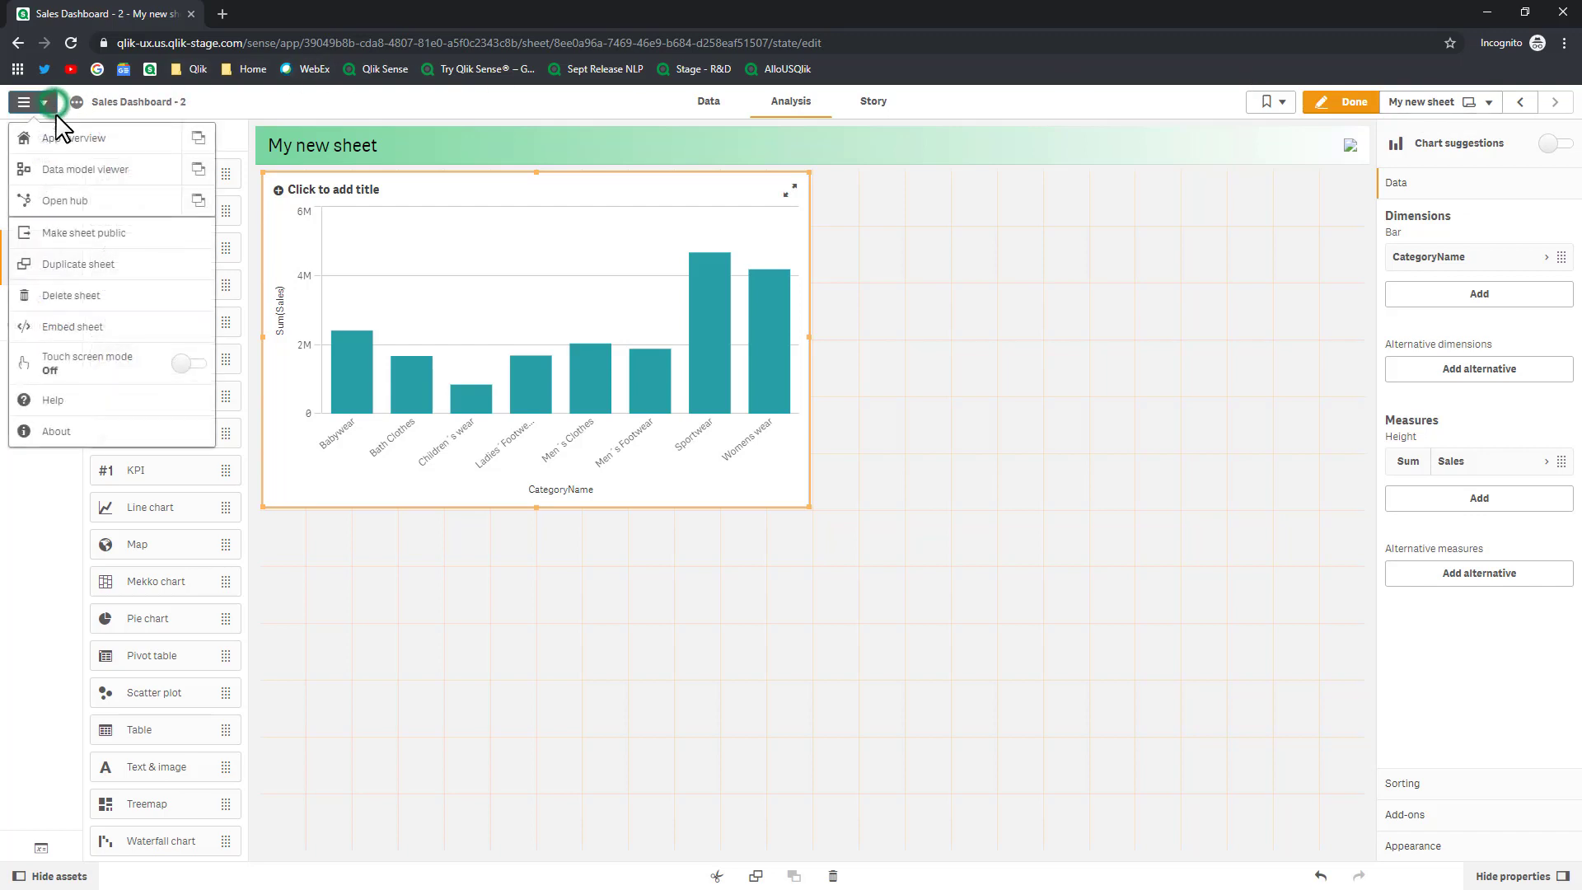
pyautogui.click(74, 140)
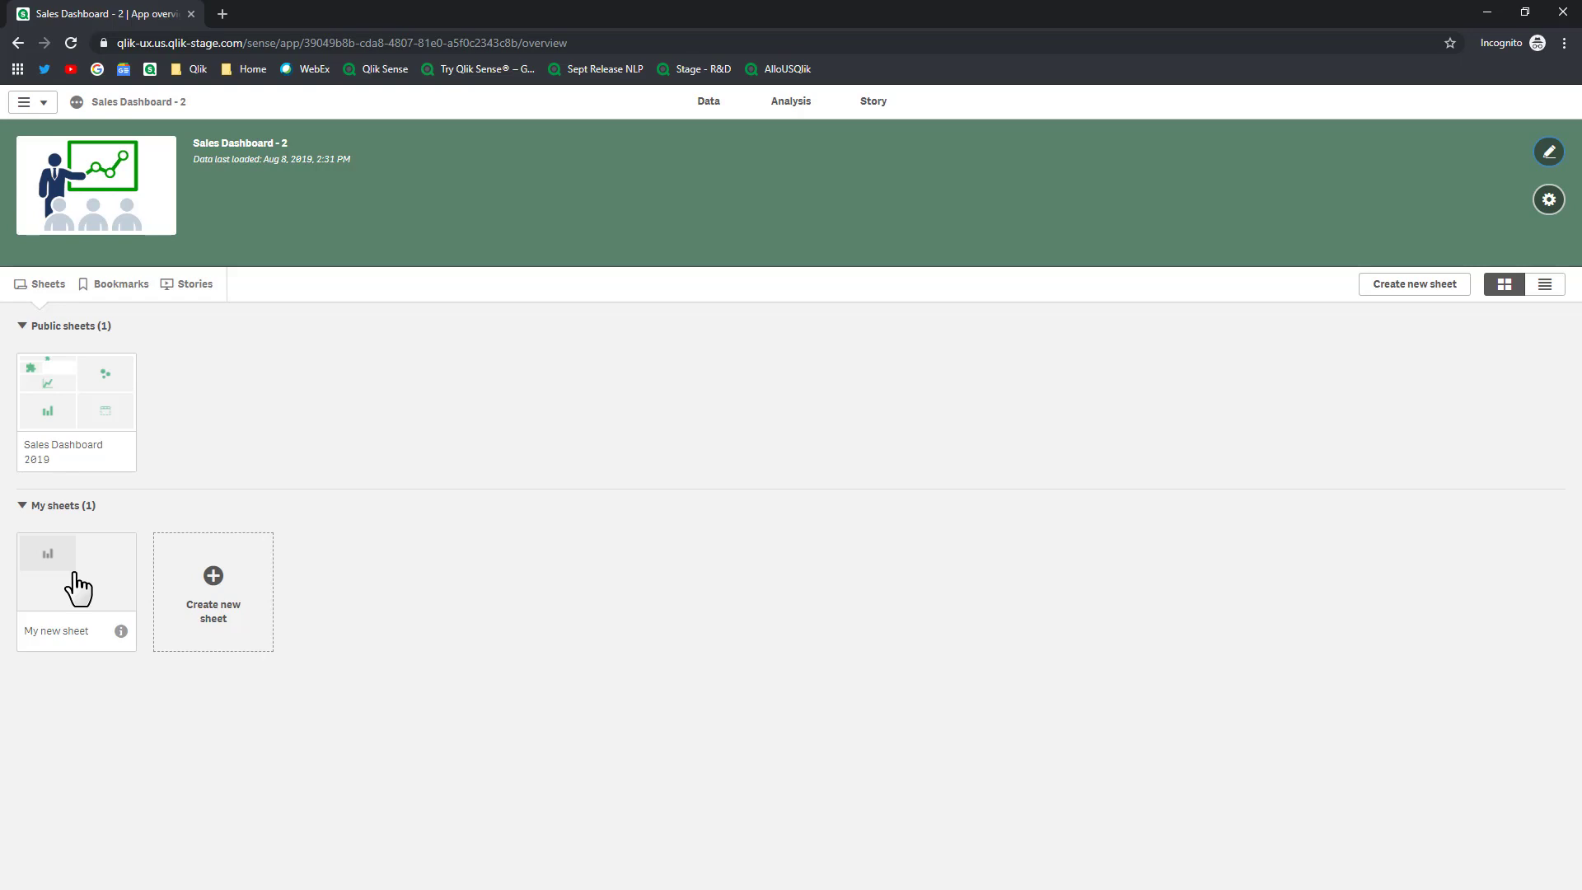
pyautogui.rightClick(76, 577)
pyautogui.click(99, 585)
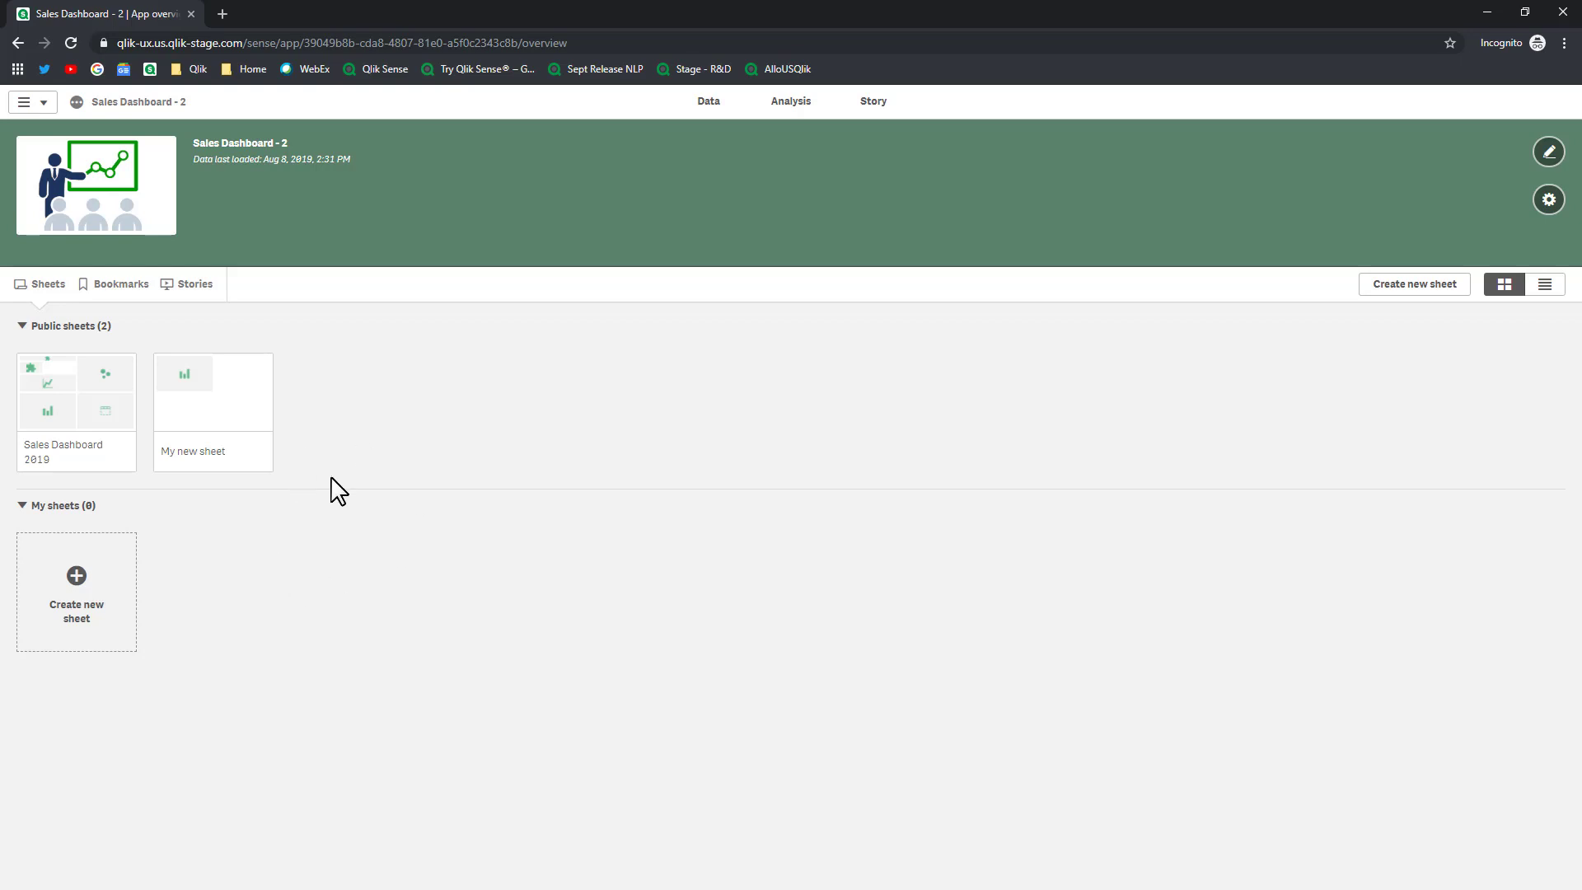
# In the space owner's window, explore the spaces, search for "mik", and open the matching shared space
pyautogui.hotkey('ctrl', 'shift', 'n')
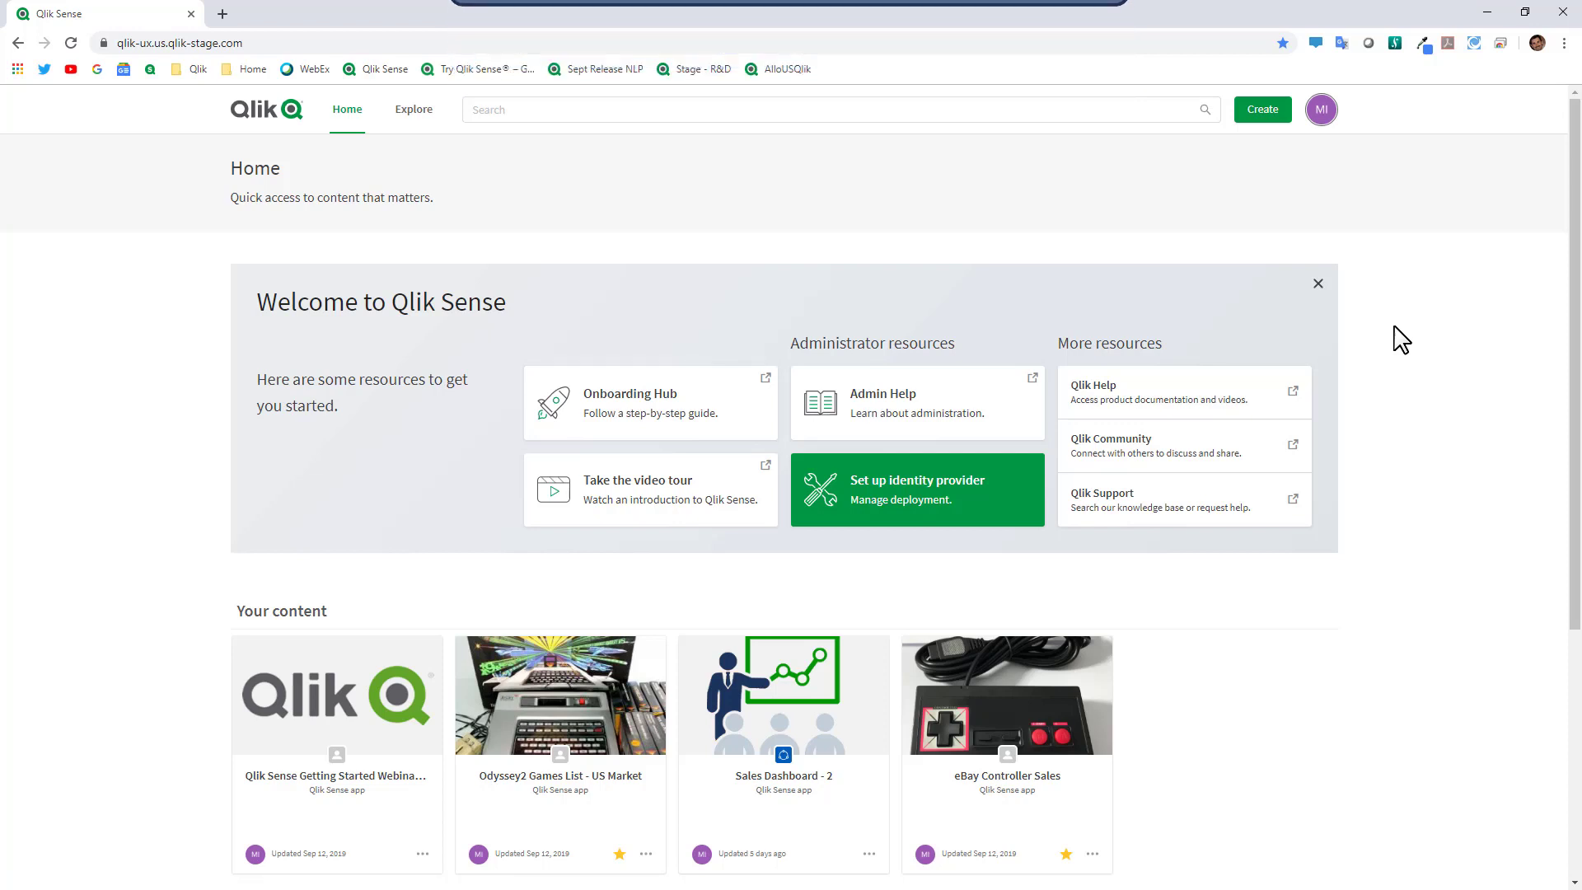
pyautogui.click(410, 110)
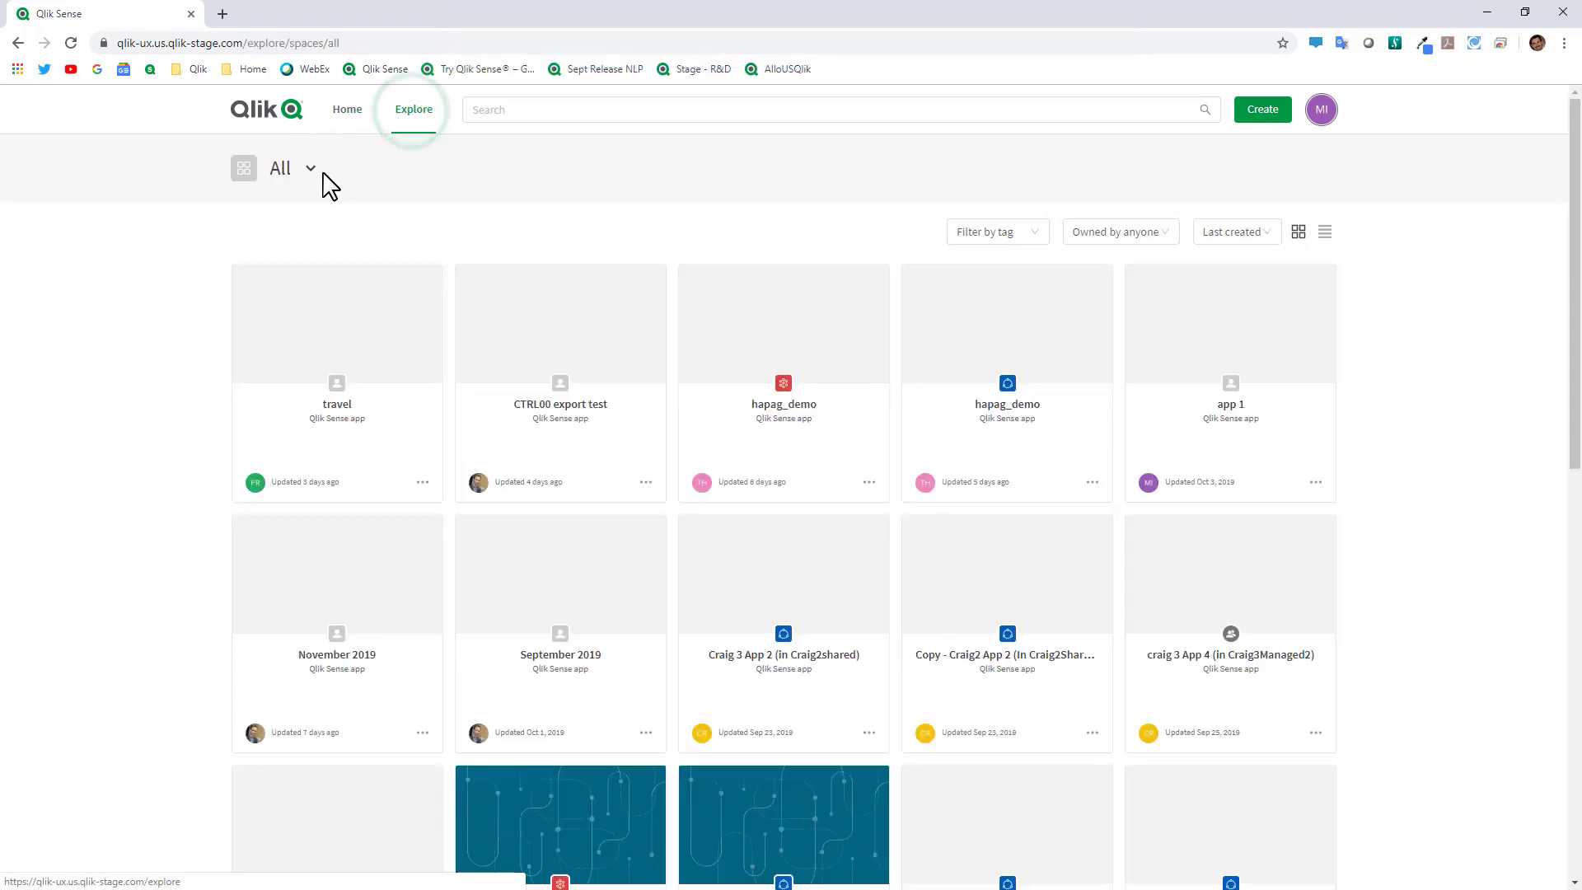
pyautogui.click(311, 170)
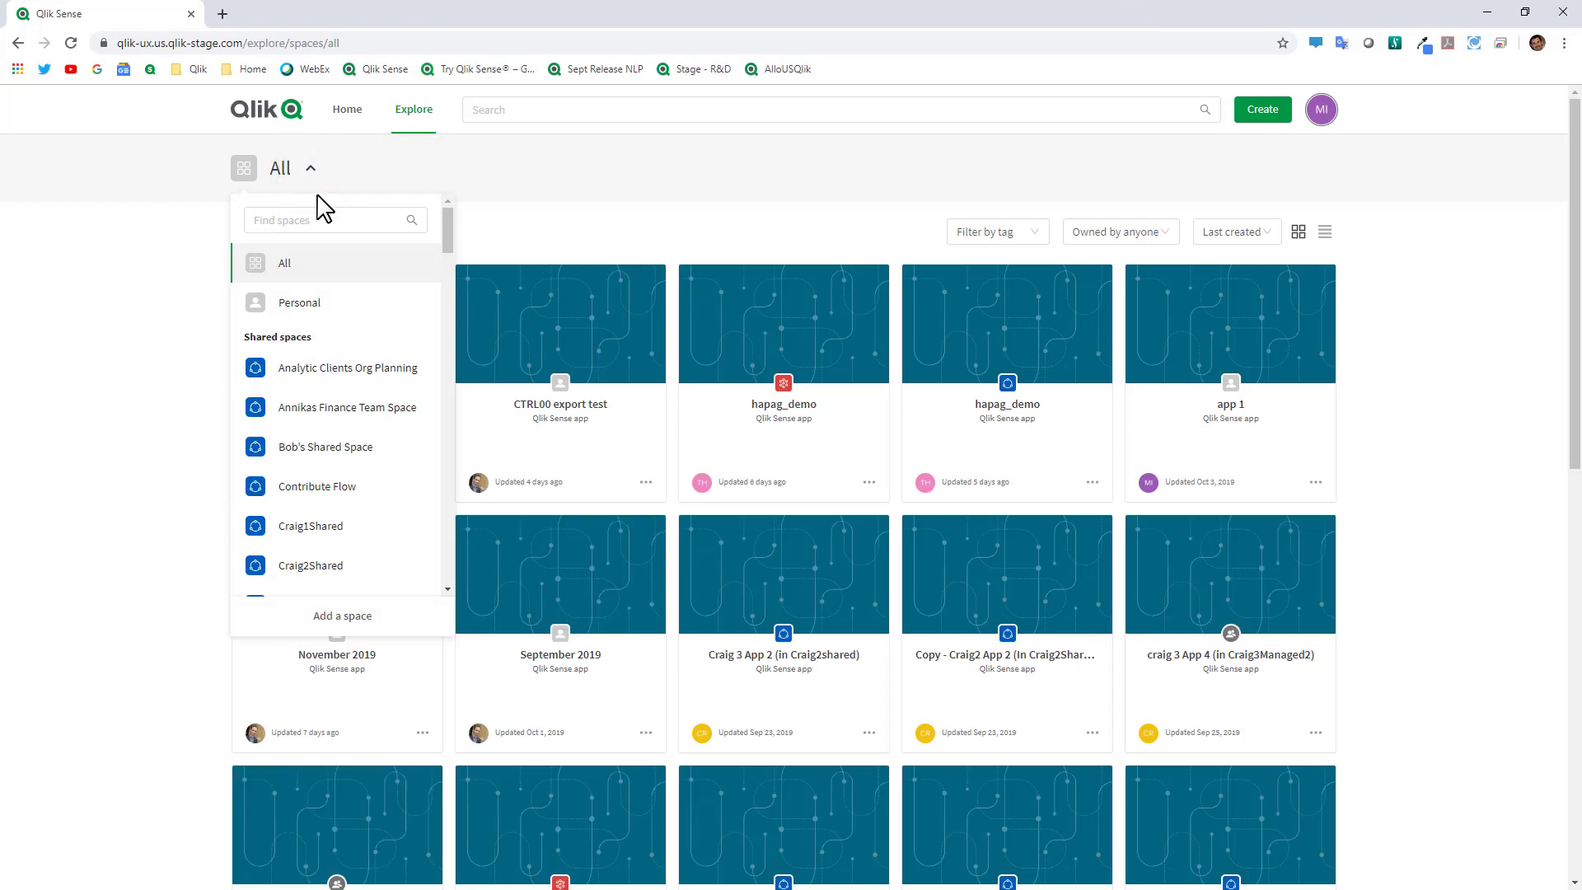
pyautogui.click(309, 220)
pyautogui.write('mik')
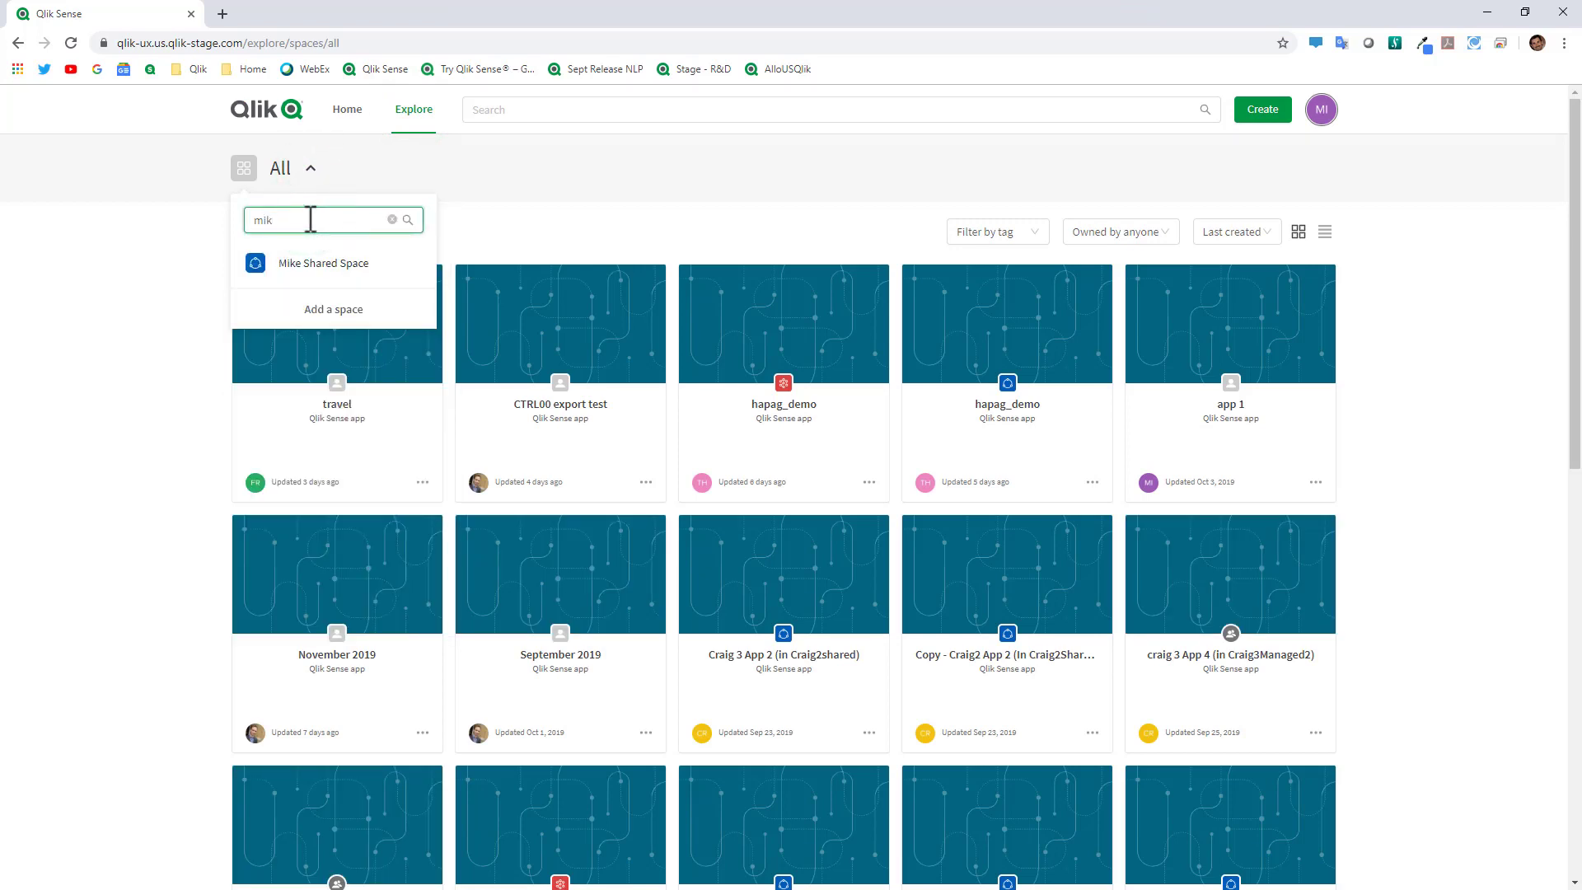
pyautogui.click(375, 271)
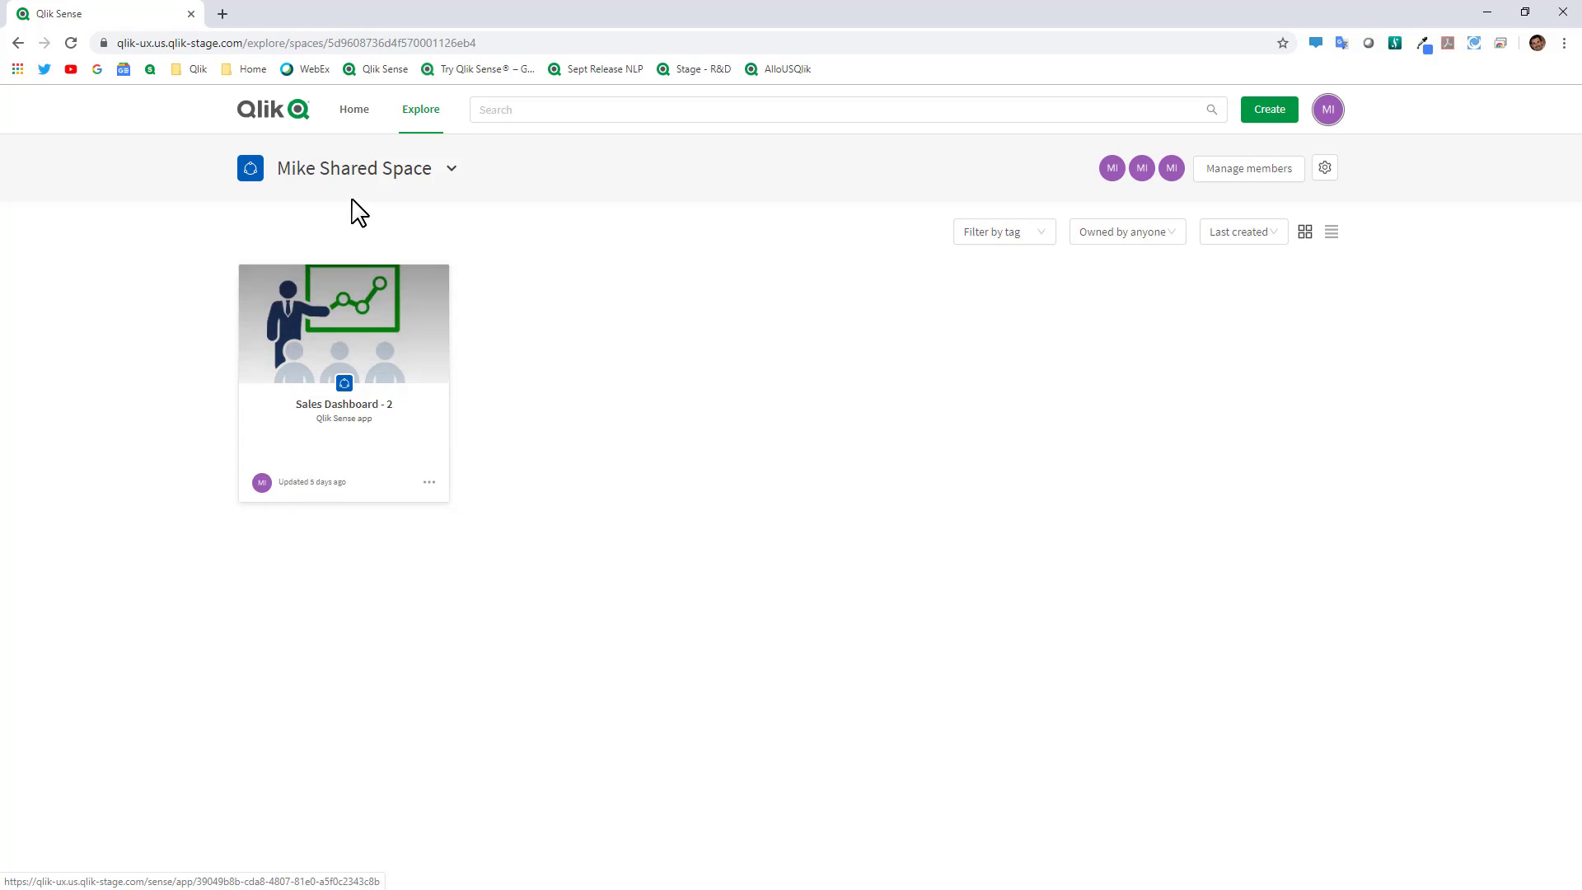
# Create a new space of type Managed, named with the owner's first name followed by "Managed Space"
pyautogui.click(363, 172)
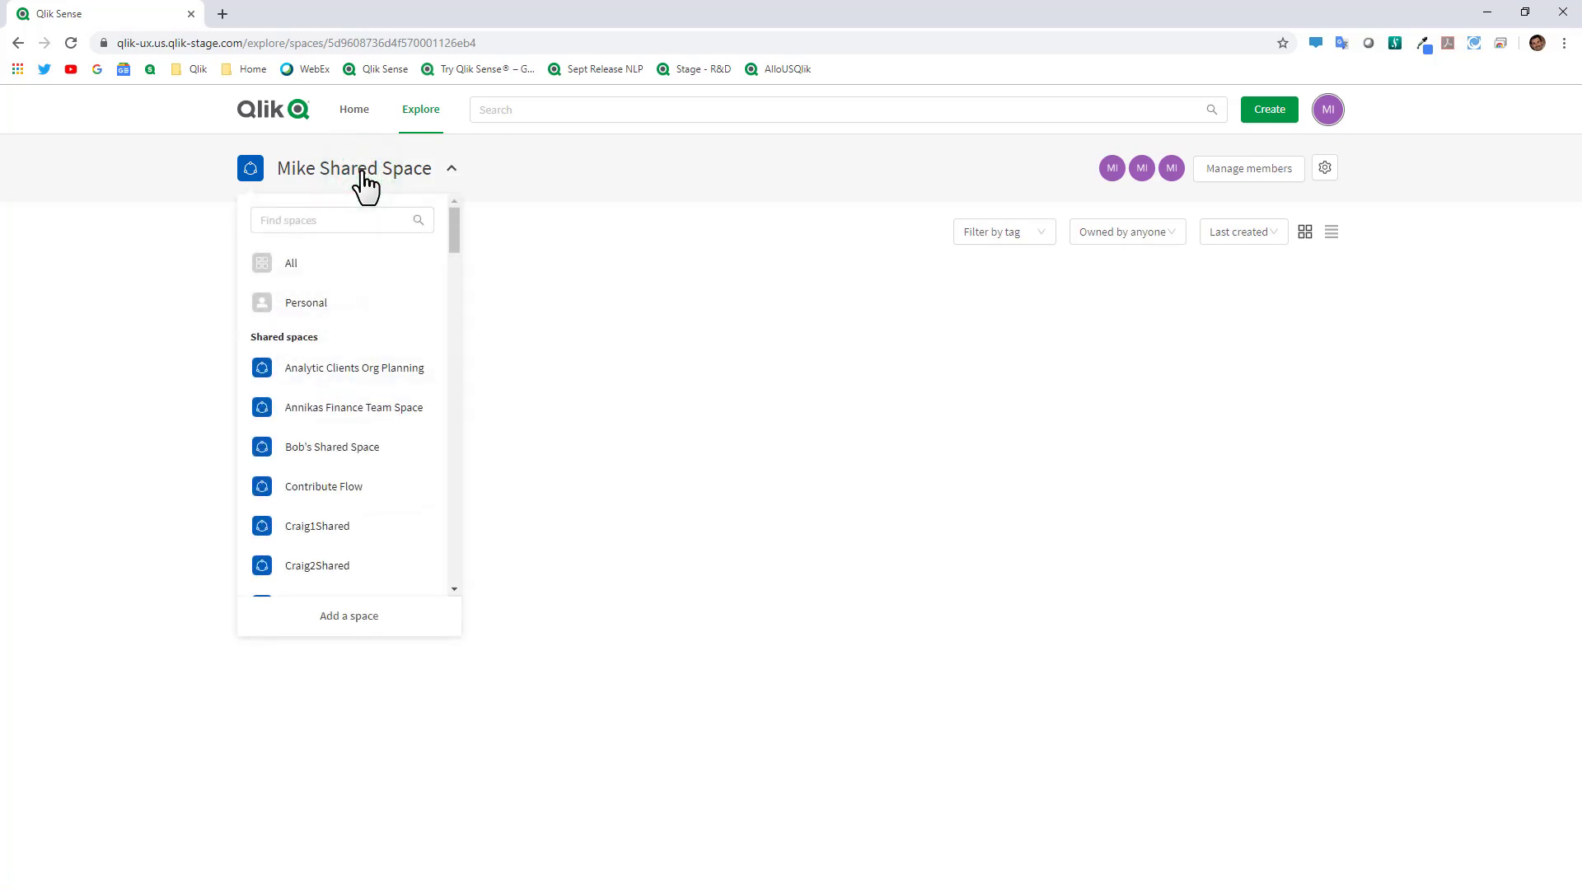
pyautogui.click(359, 620)
pyautogui.click(672, 271)
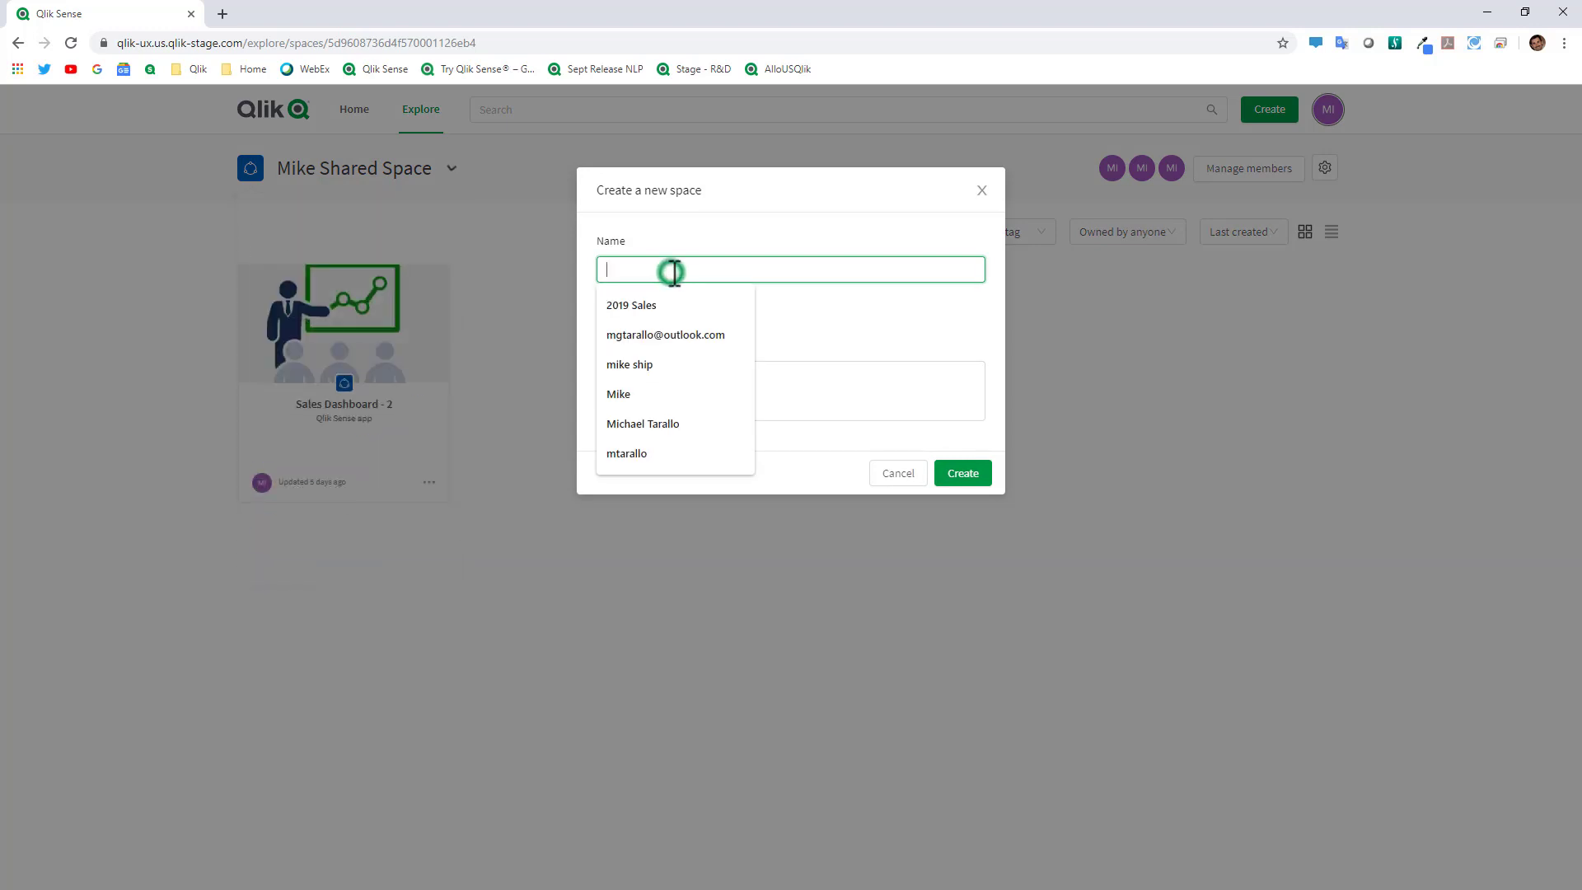
pyautogui.write('Mike')
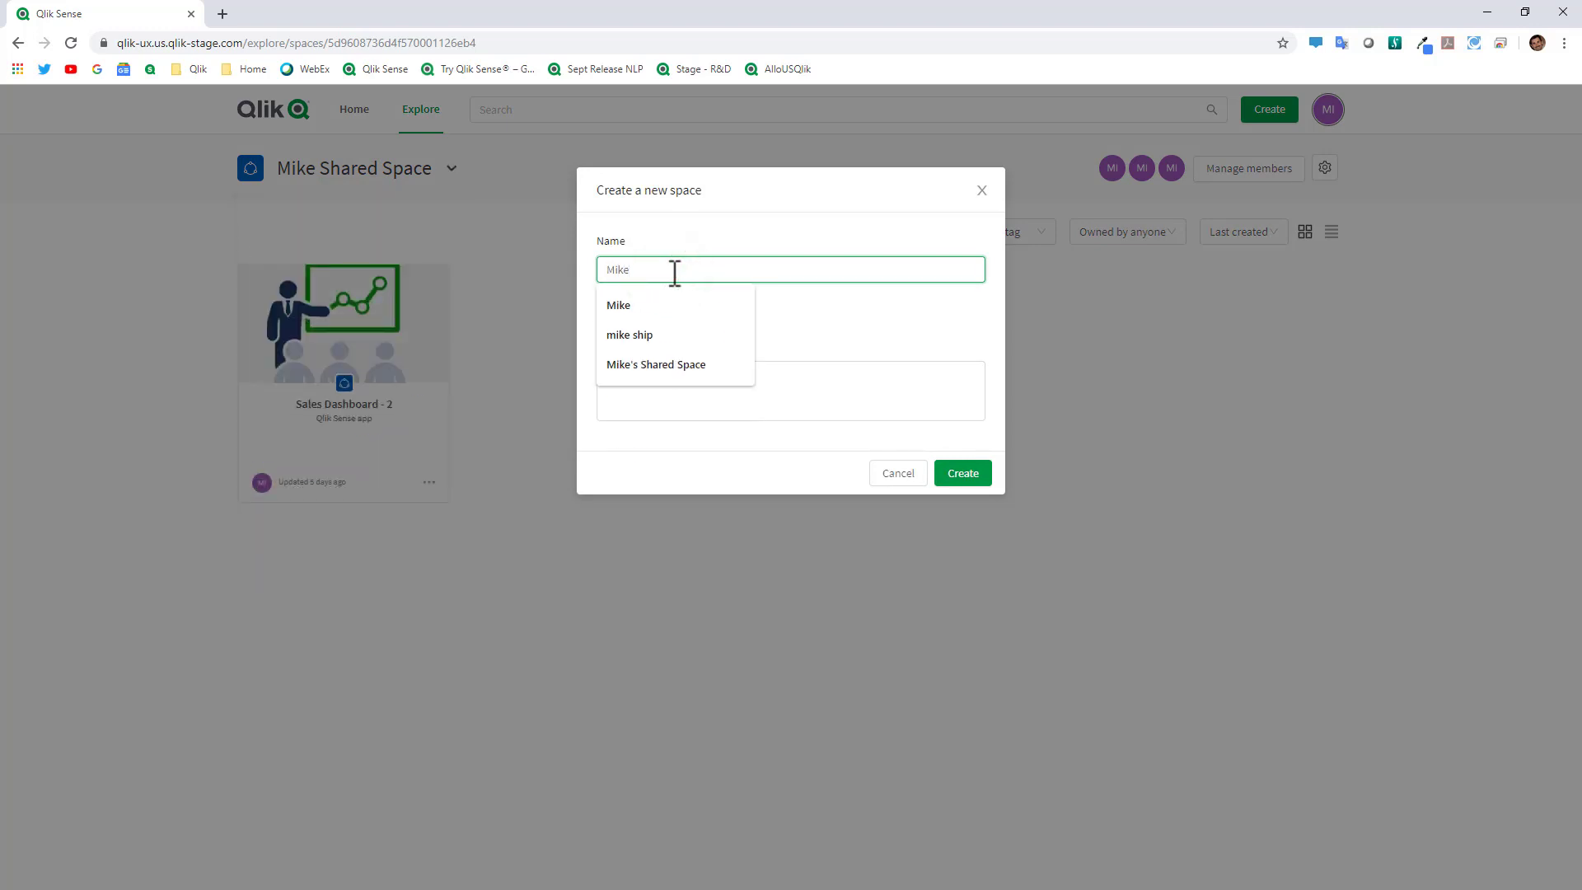
pyautogui.write(' Managed Space')
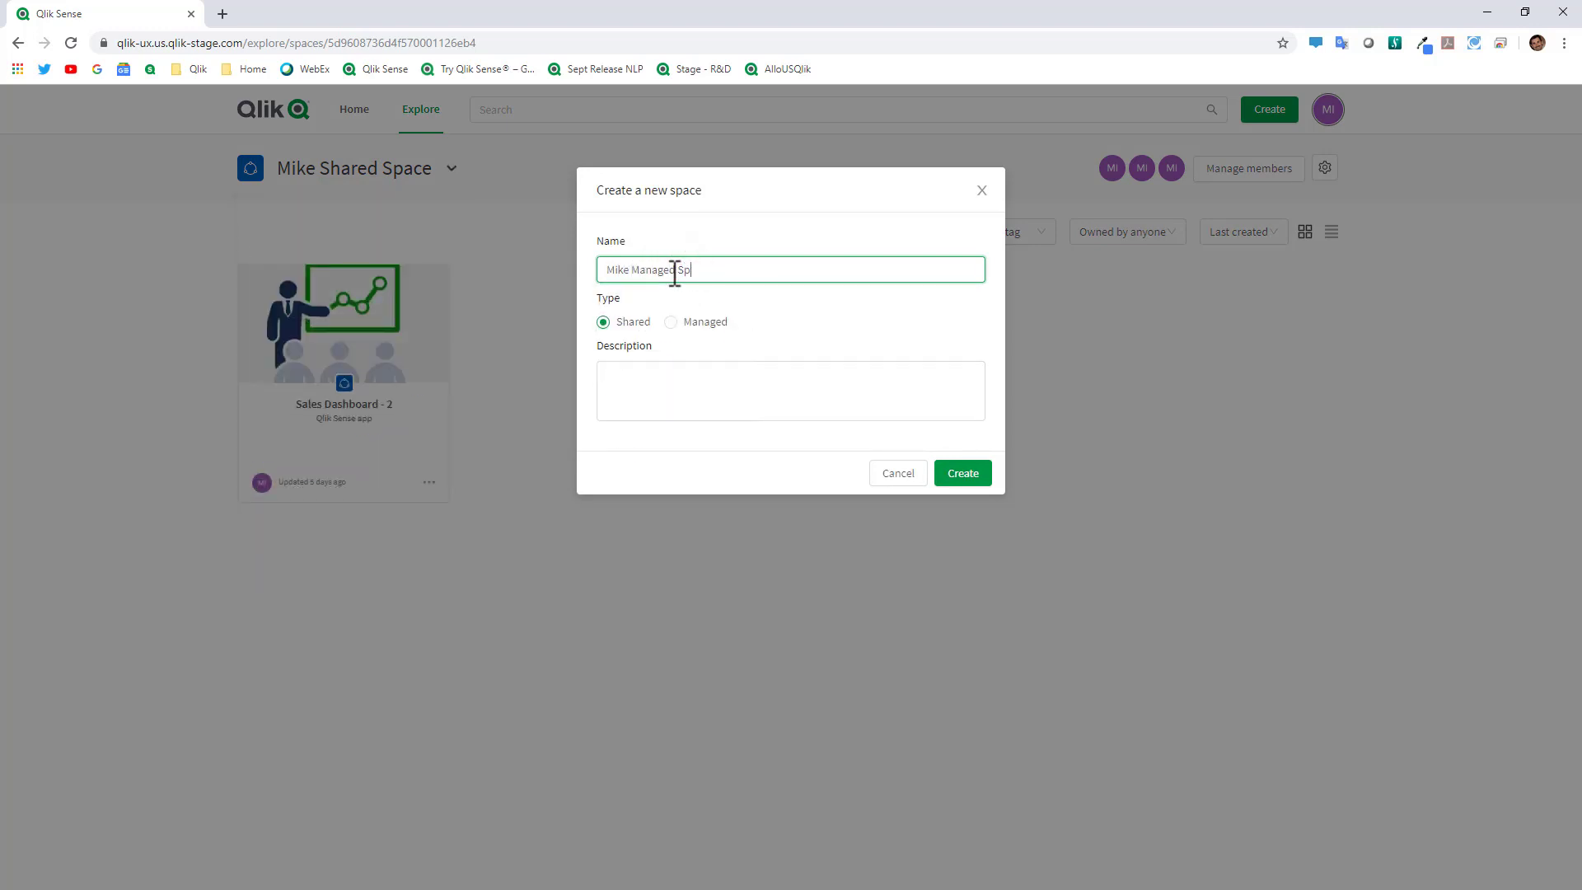
pyautogui.click(672, 323)
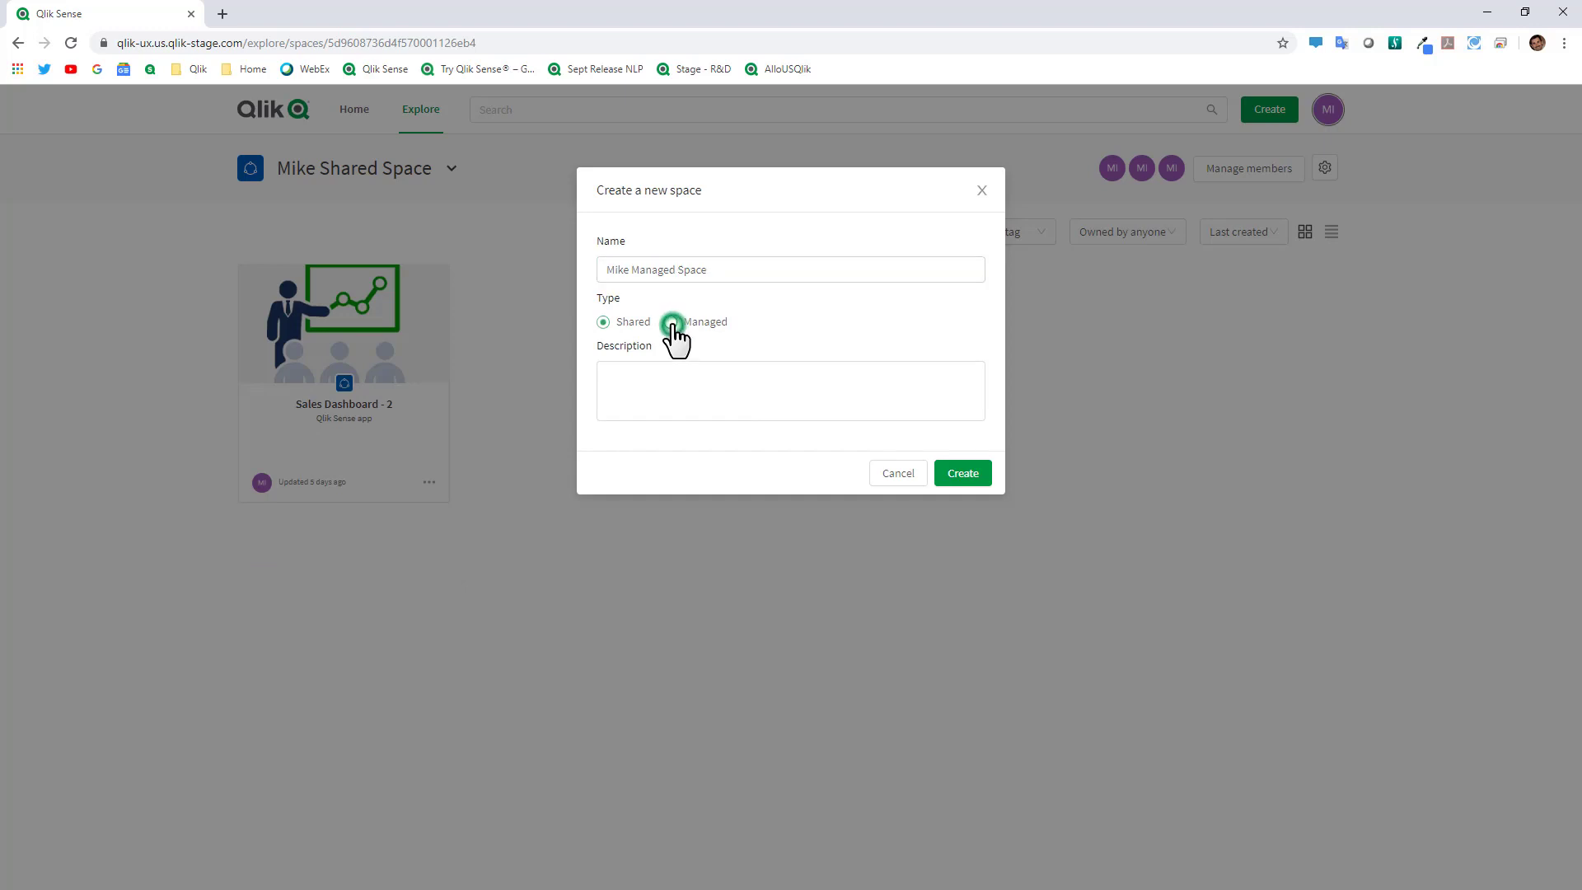
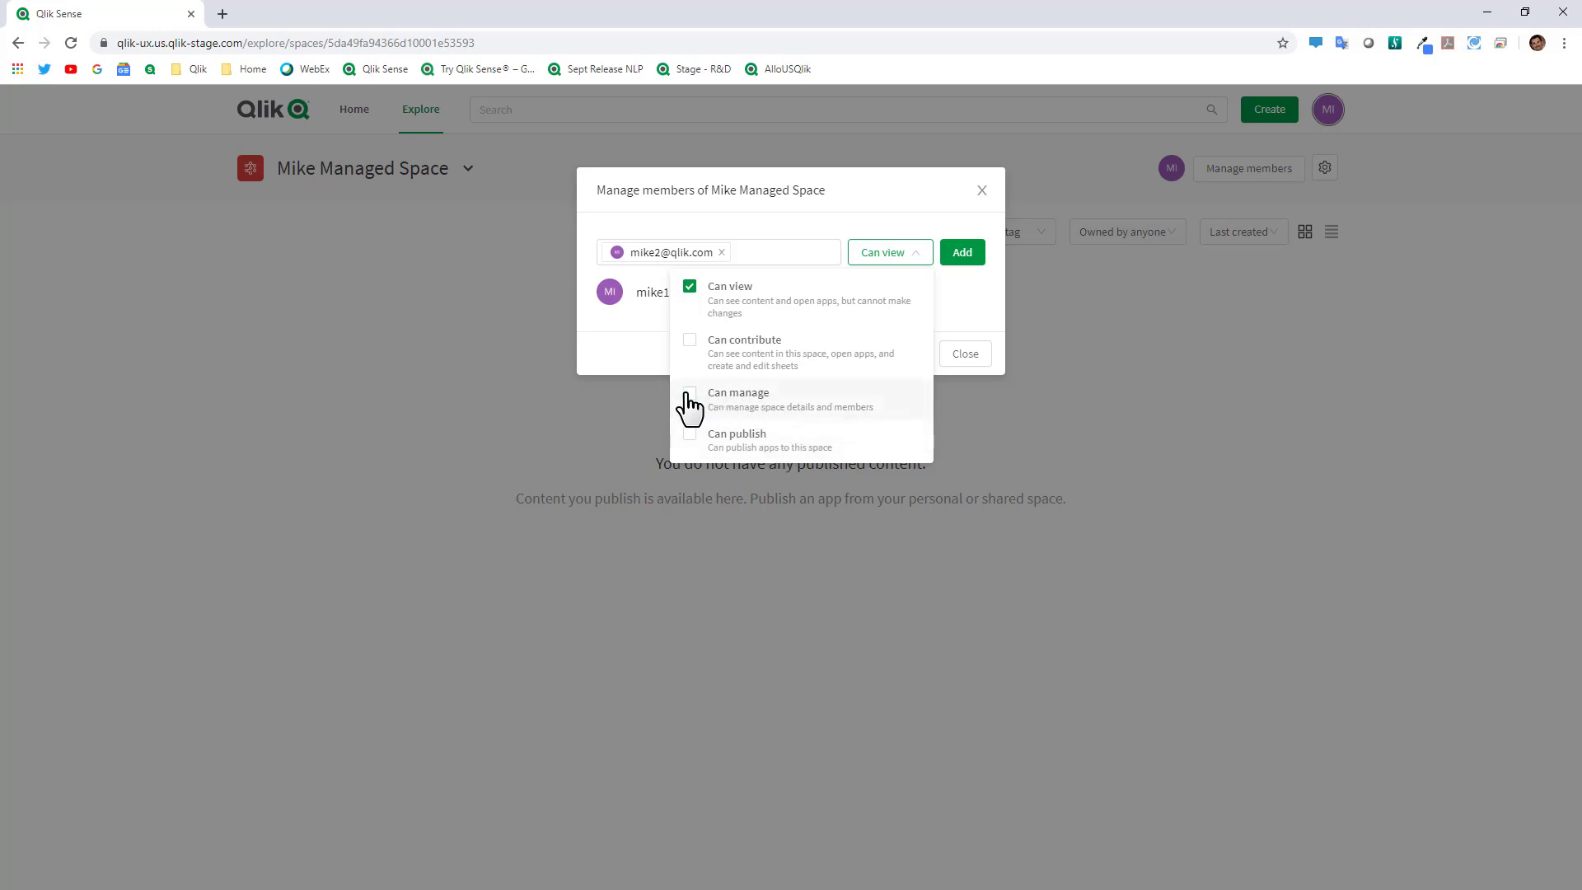
# Add the second member to the managed space, giving them the Can contribute, Can manage and Can publish roles alongside Can view
pyautogui.click(690, 341)
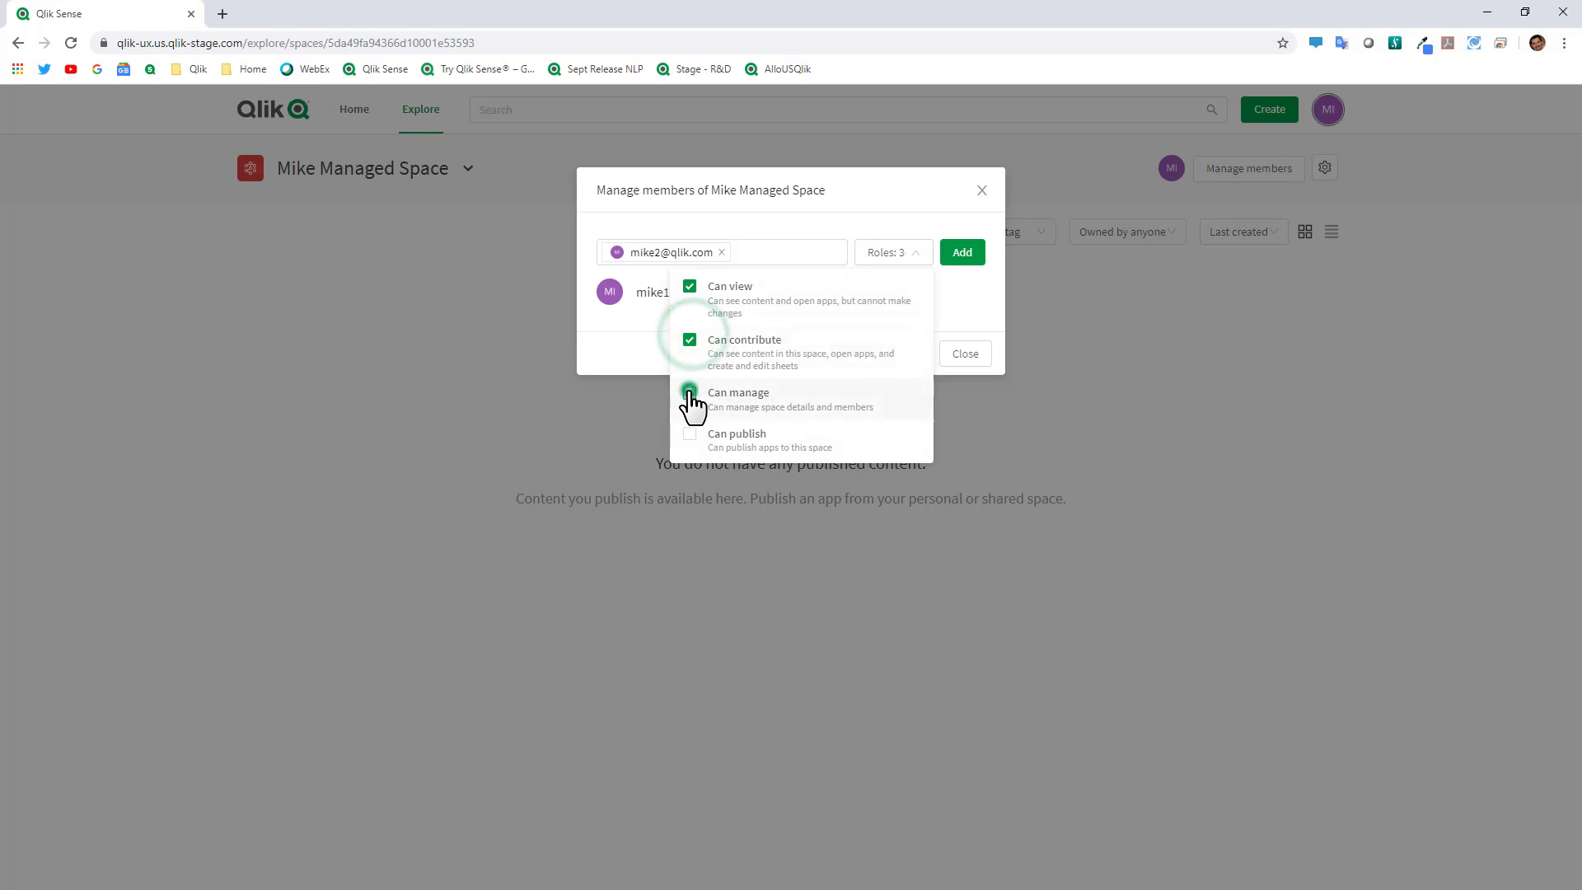
pyautogui.click(695, 404)
pyautogui.click(705, 445)
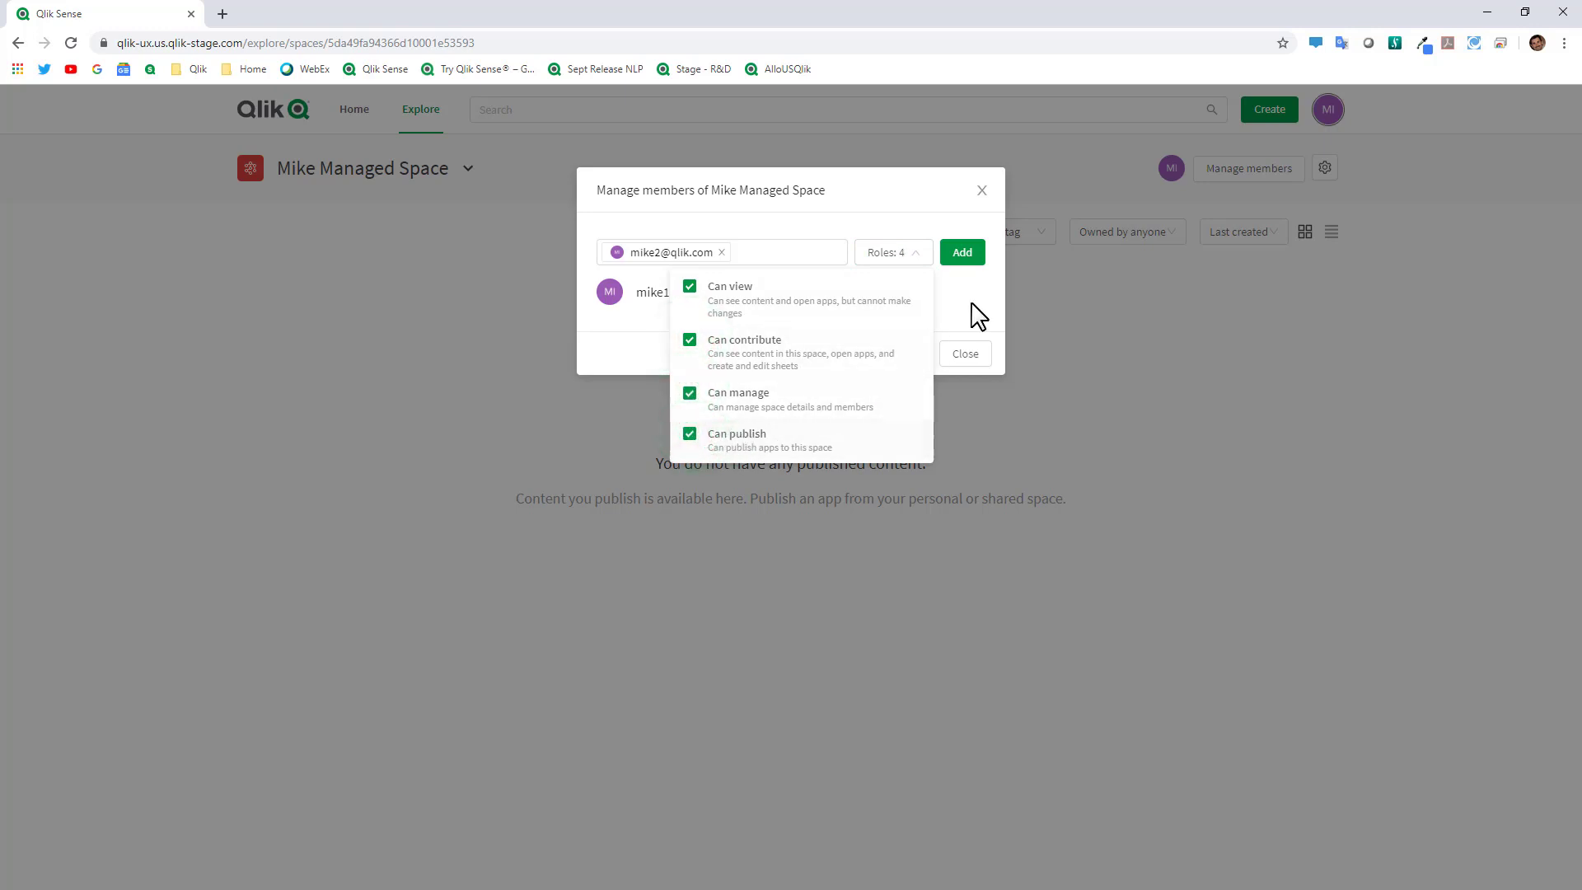
pyautogui.click(963, 255)
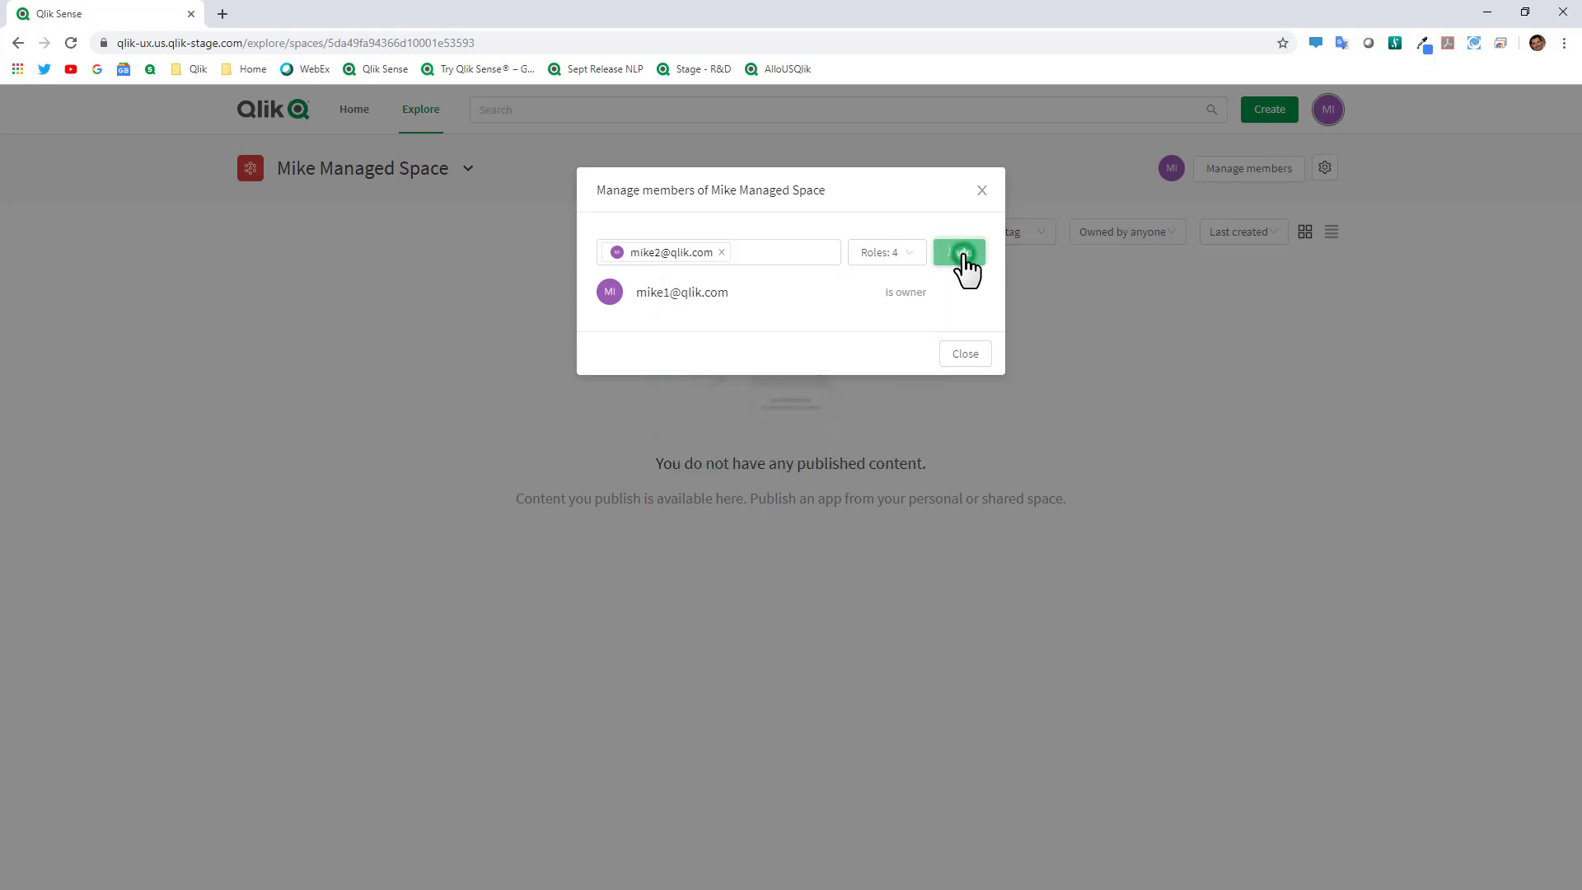
# Add the third member to the managed space with only the Can view role and close the member management
pyautogui.click(766, 258)
pyautogui.write('m')
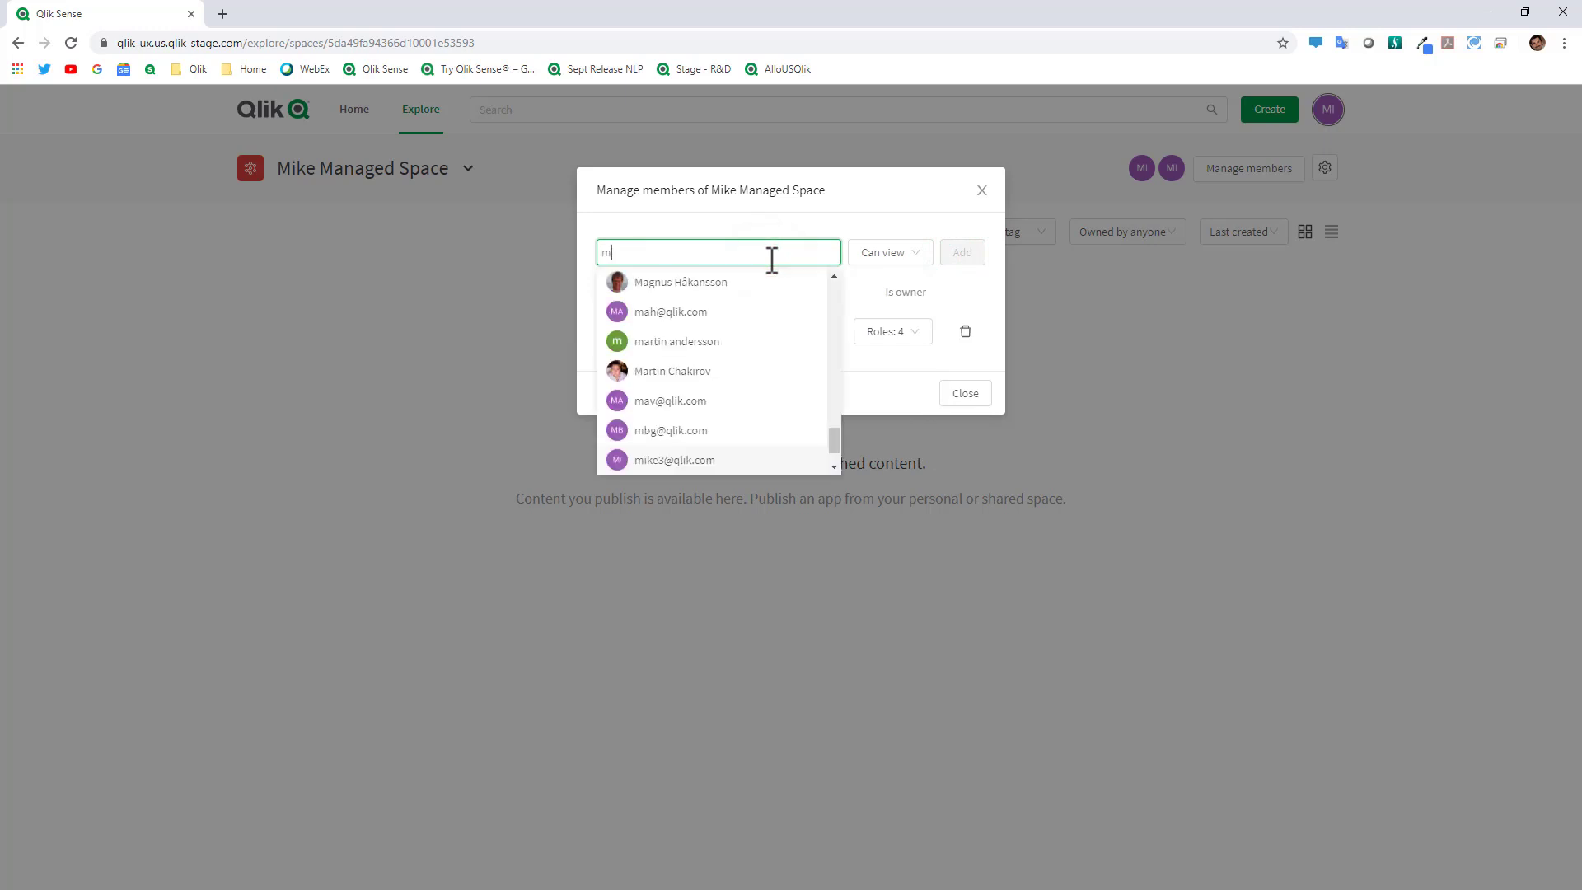
pyautogui.write('ik')
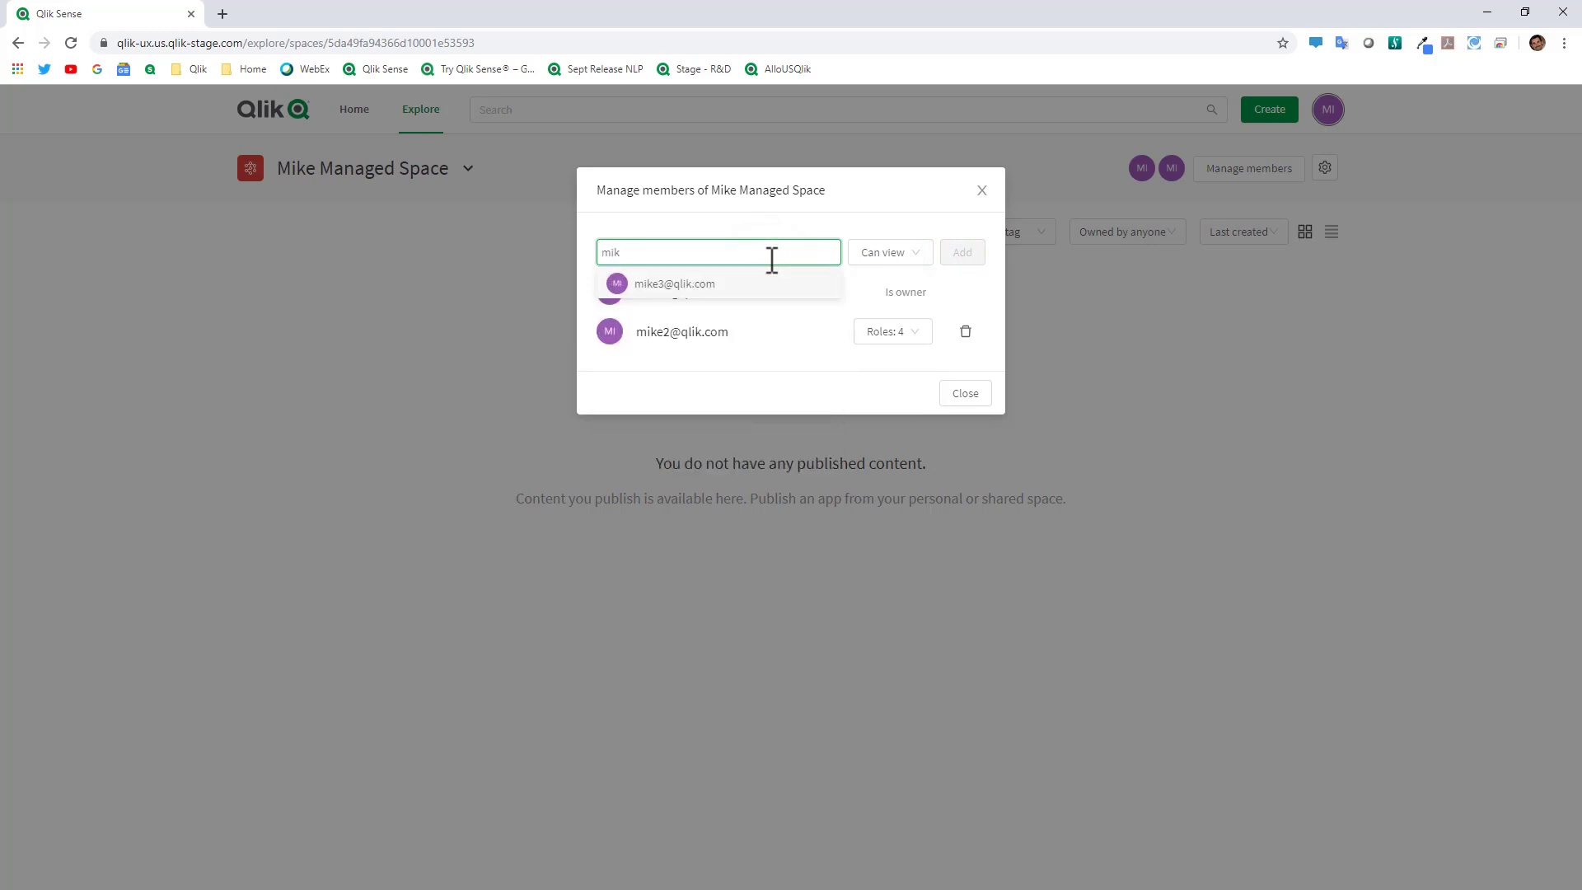
pyautogui.click(715, 287)
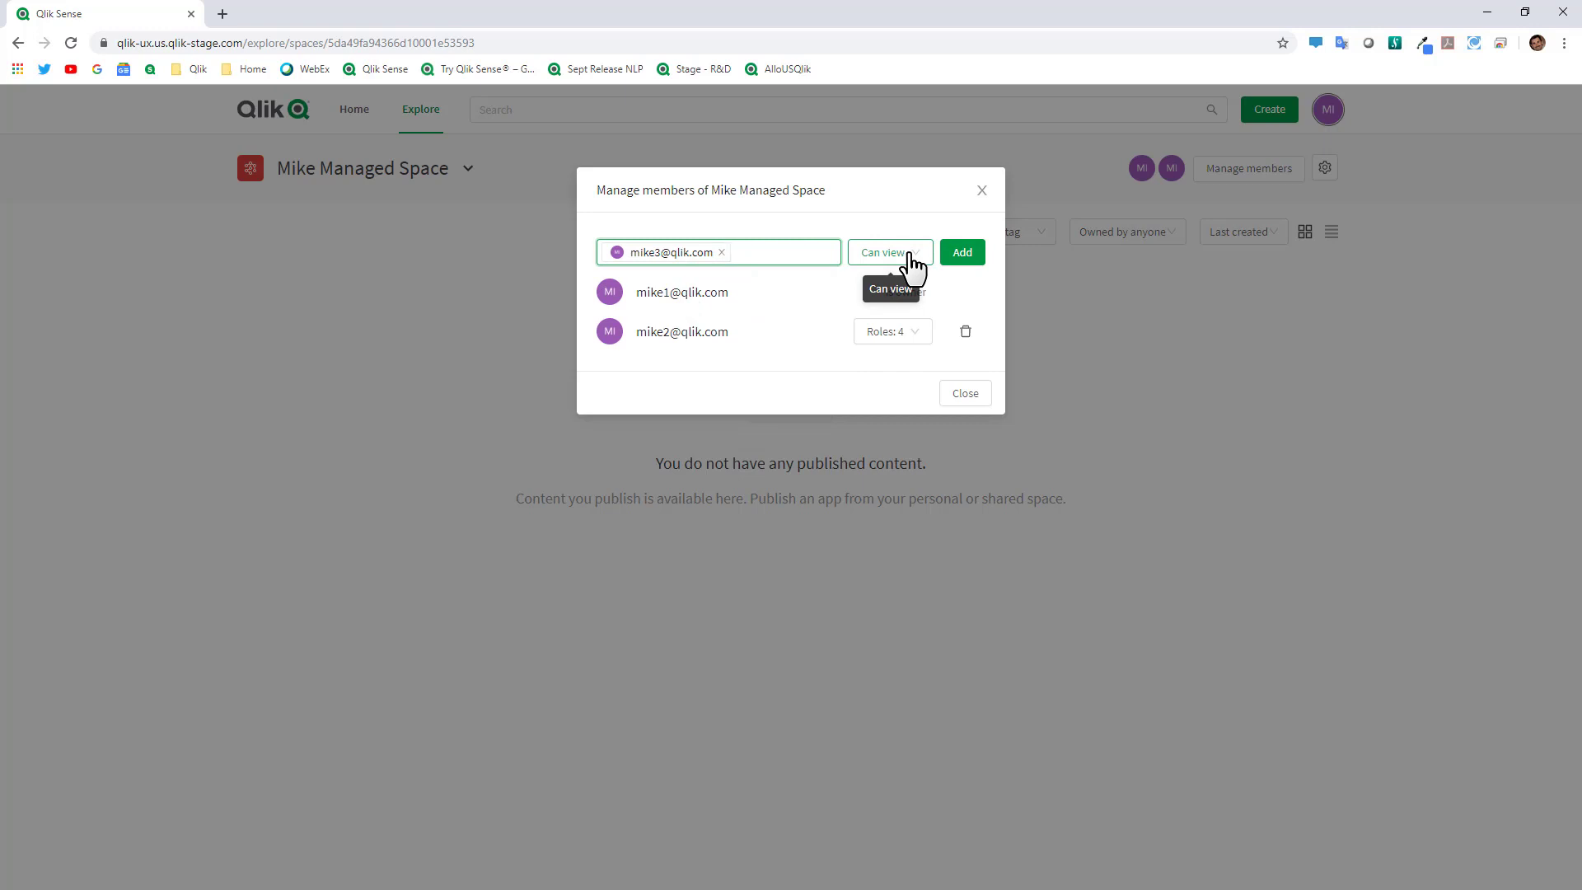
pyautogui.click(966, 256)
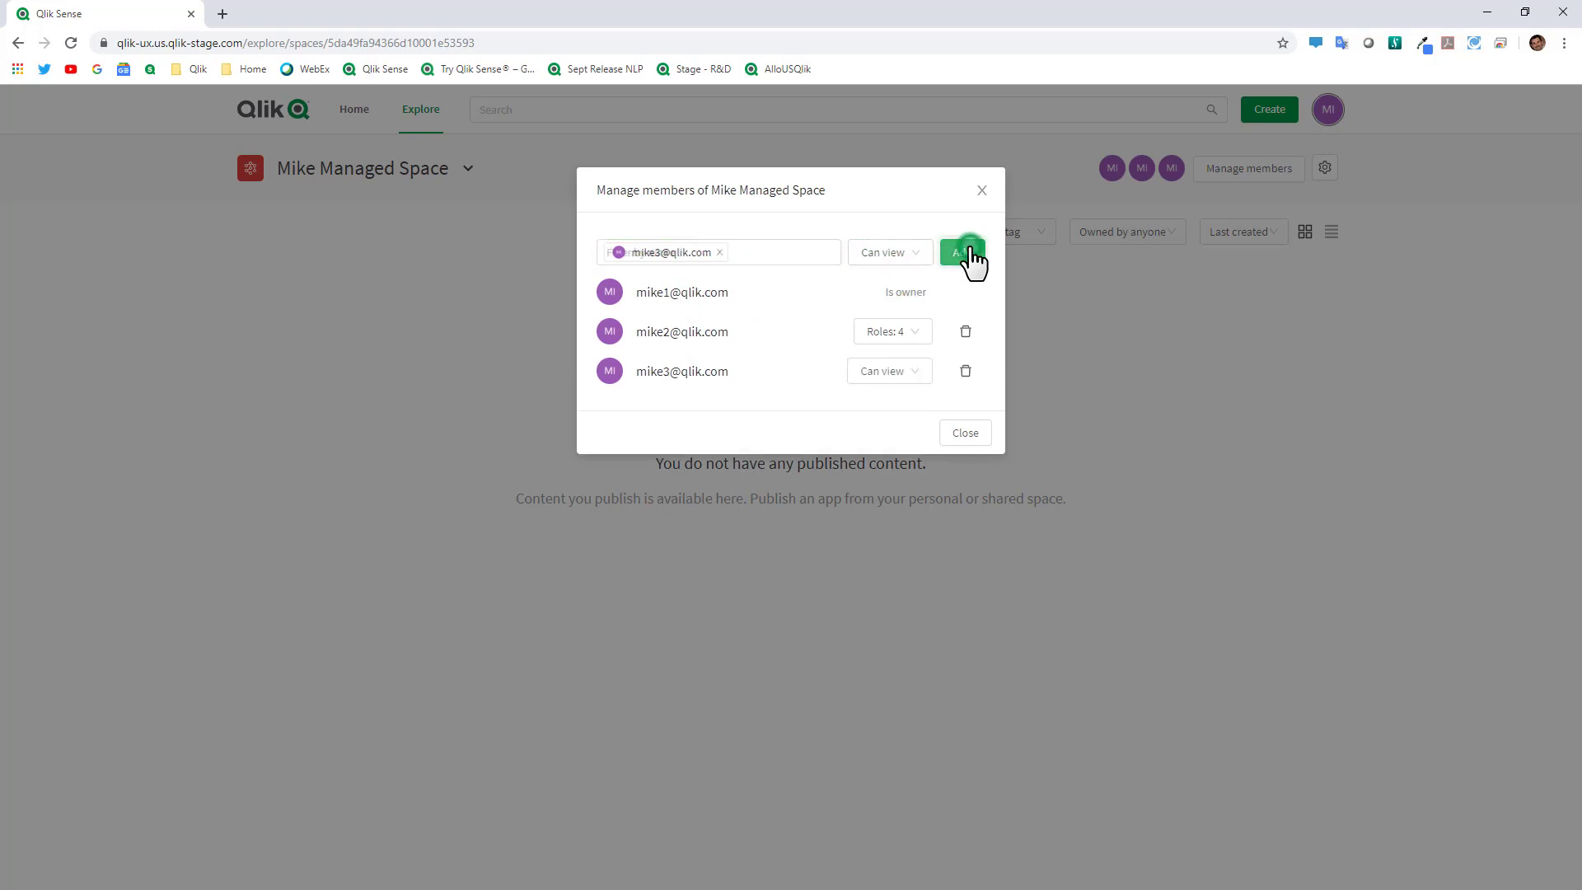
pyautogui.click(984, 437)
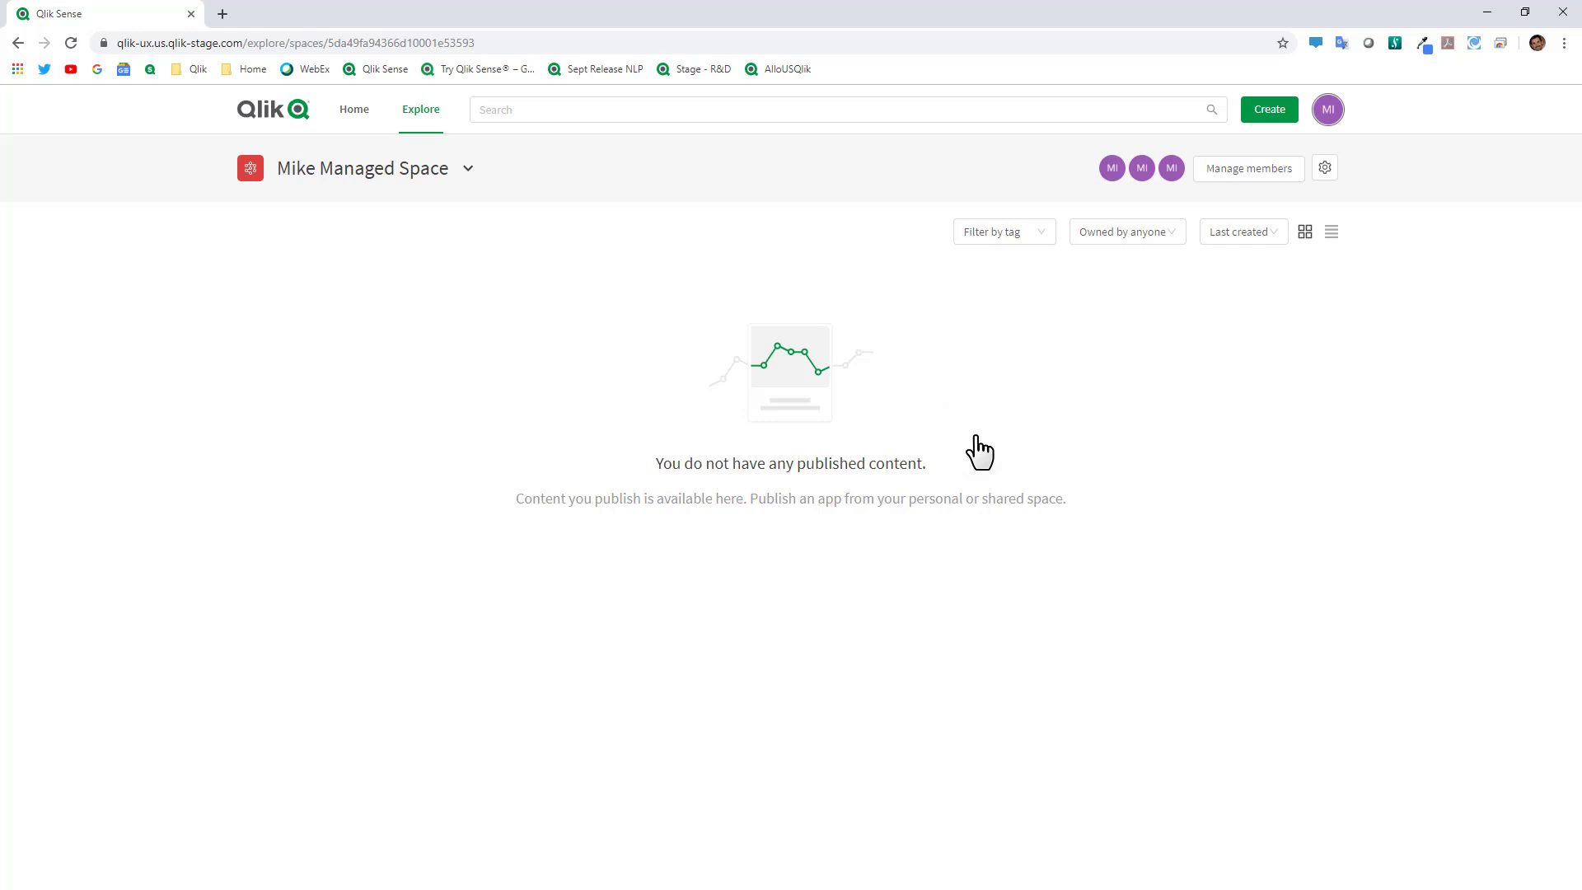
# Search the spaces for the owner's first name and open the matching shared space
pyautogui.click(463, 172)
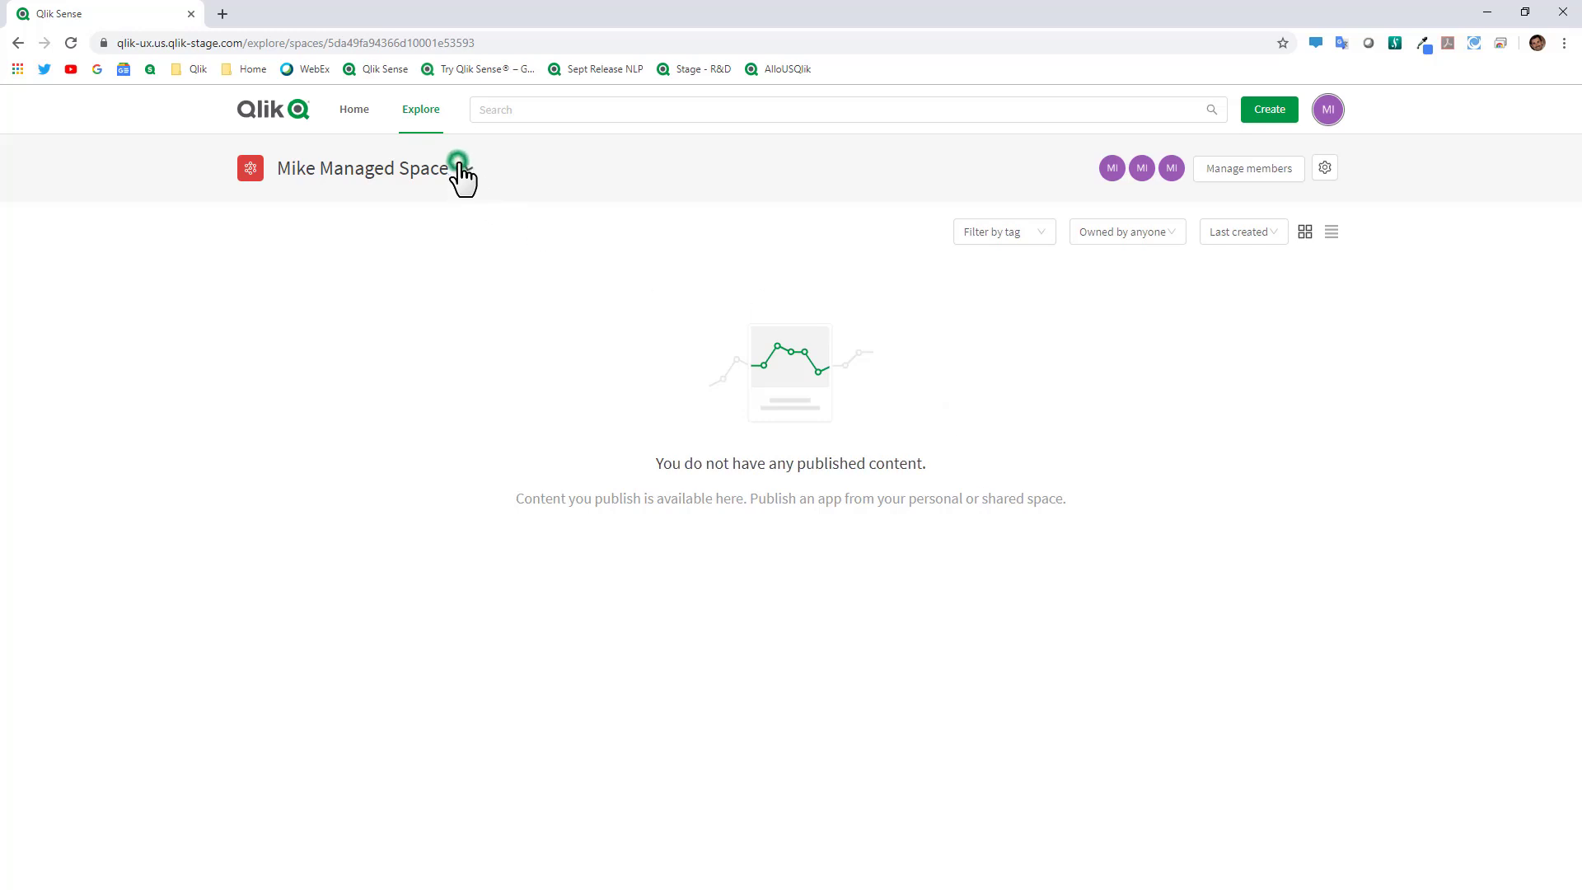
pyautogui.click(347, 220)
pyautogui.write('mike')
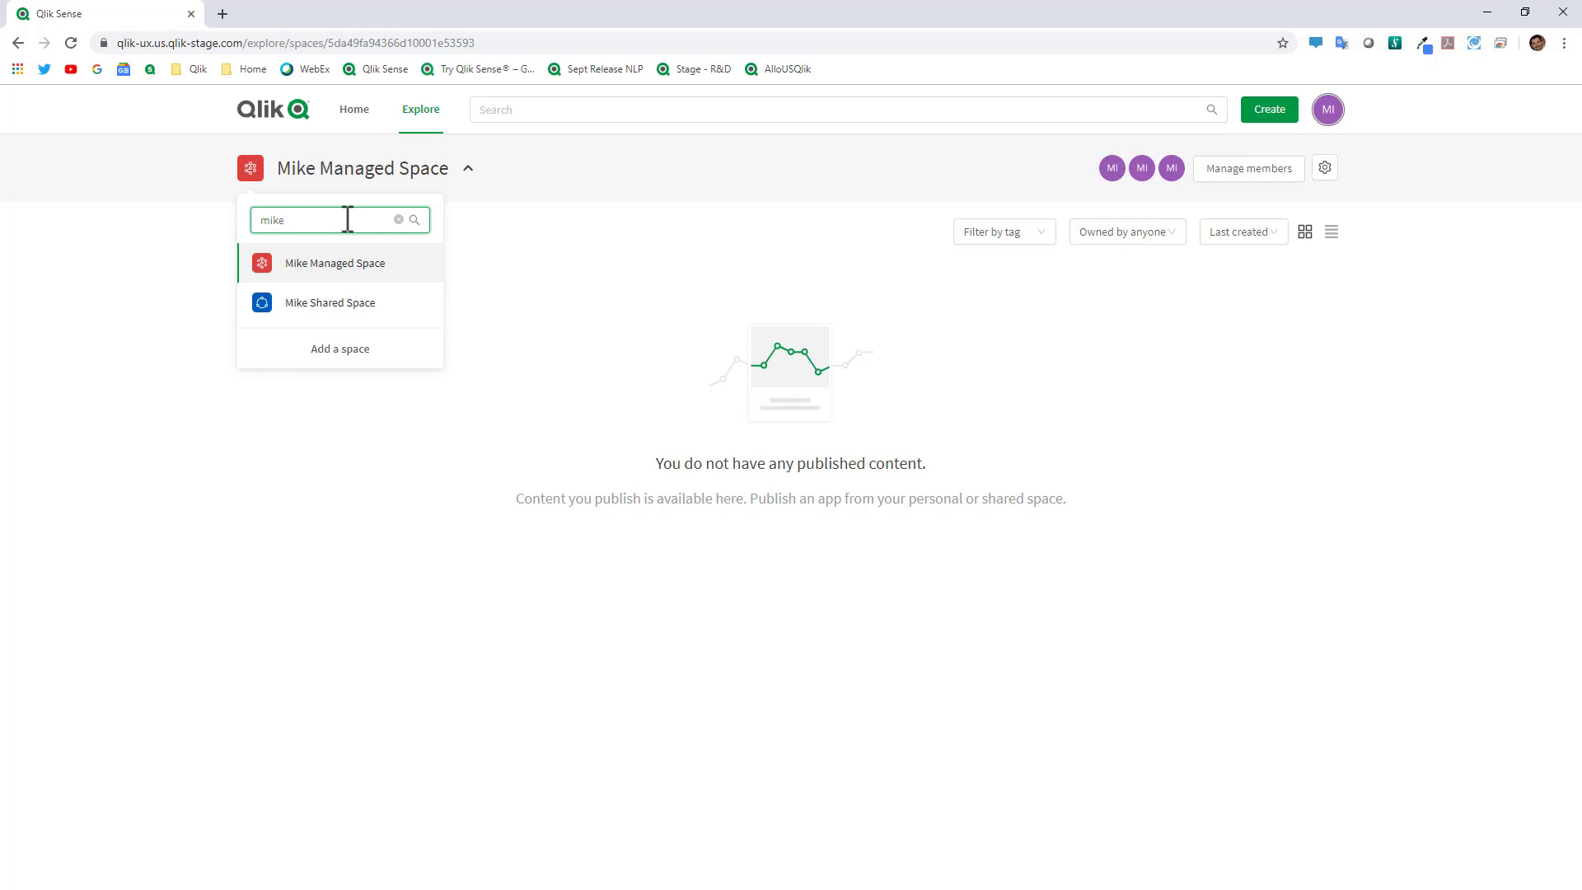
pyautogui.click(362, 306)
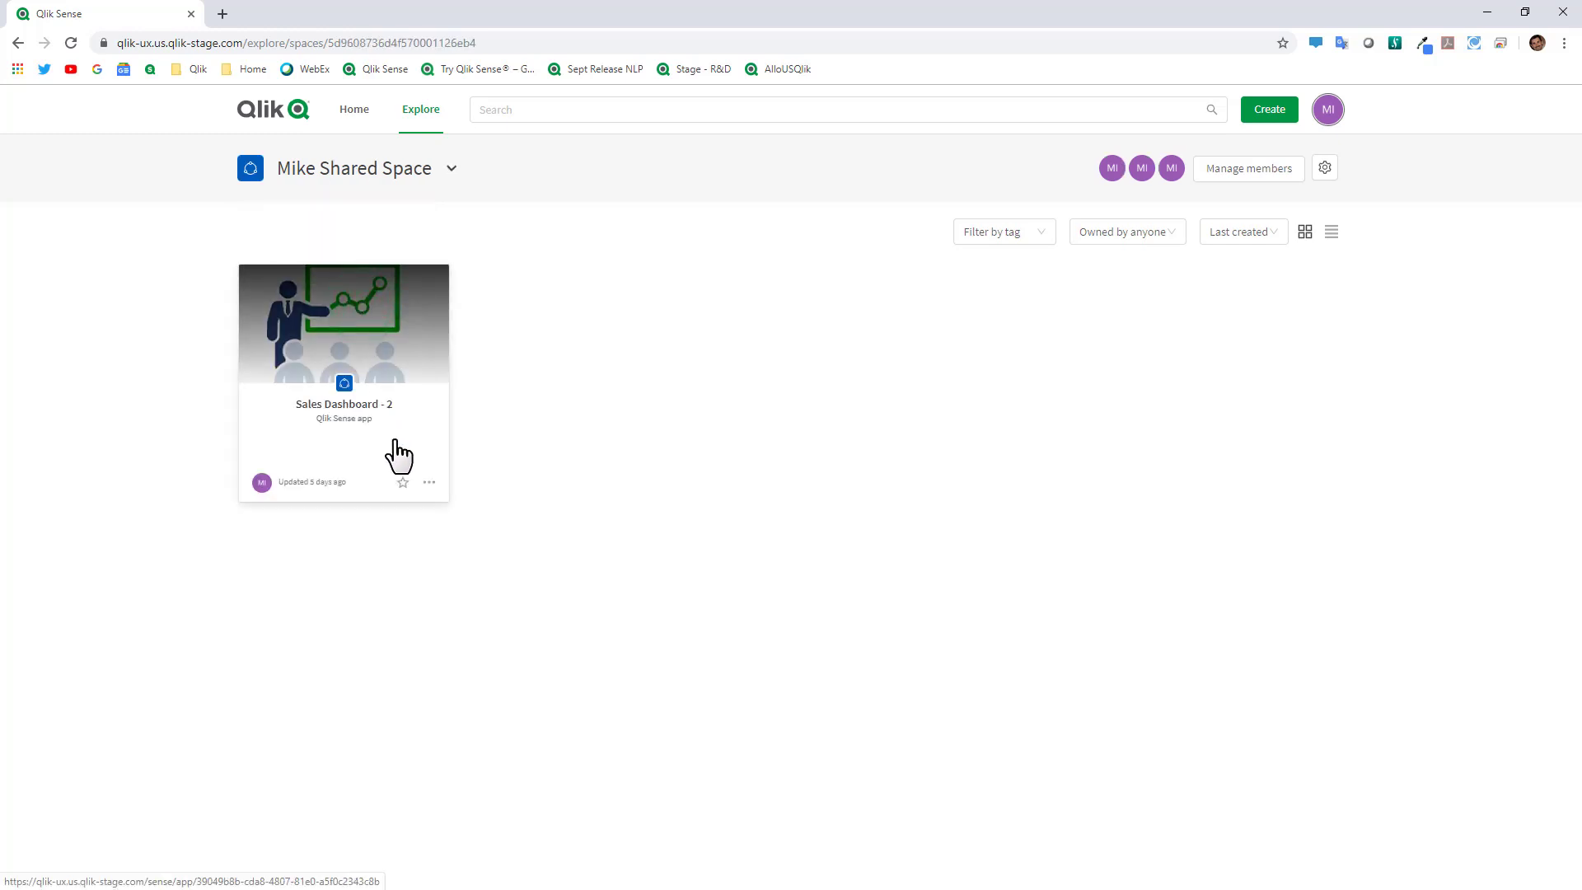
# Publish the Sales Dashboard - 2 app from the shared space to the owner's managed space
pyautogui.click(427, 484)
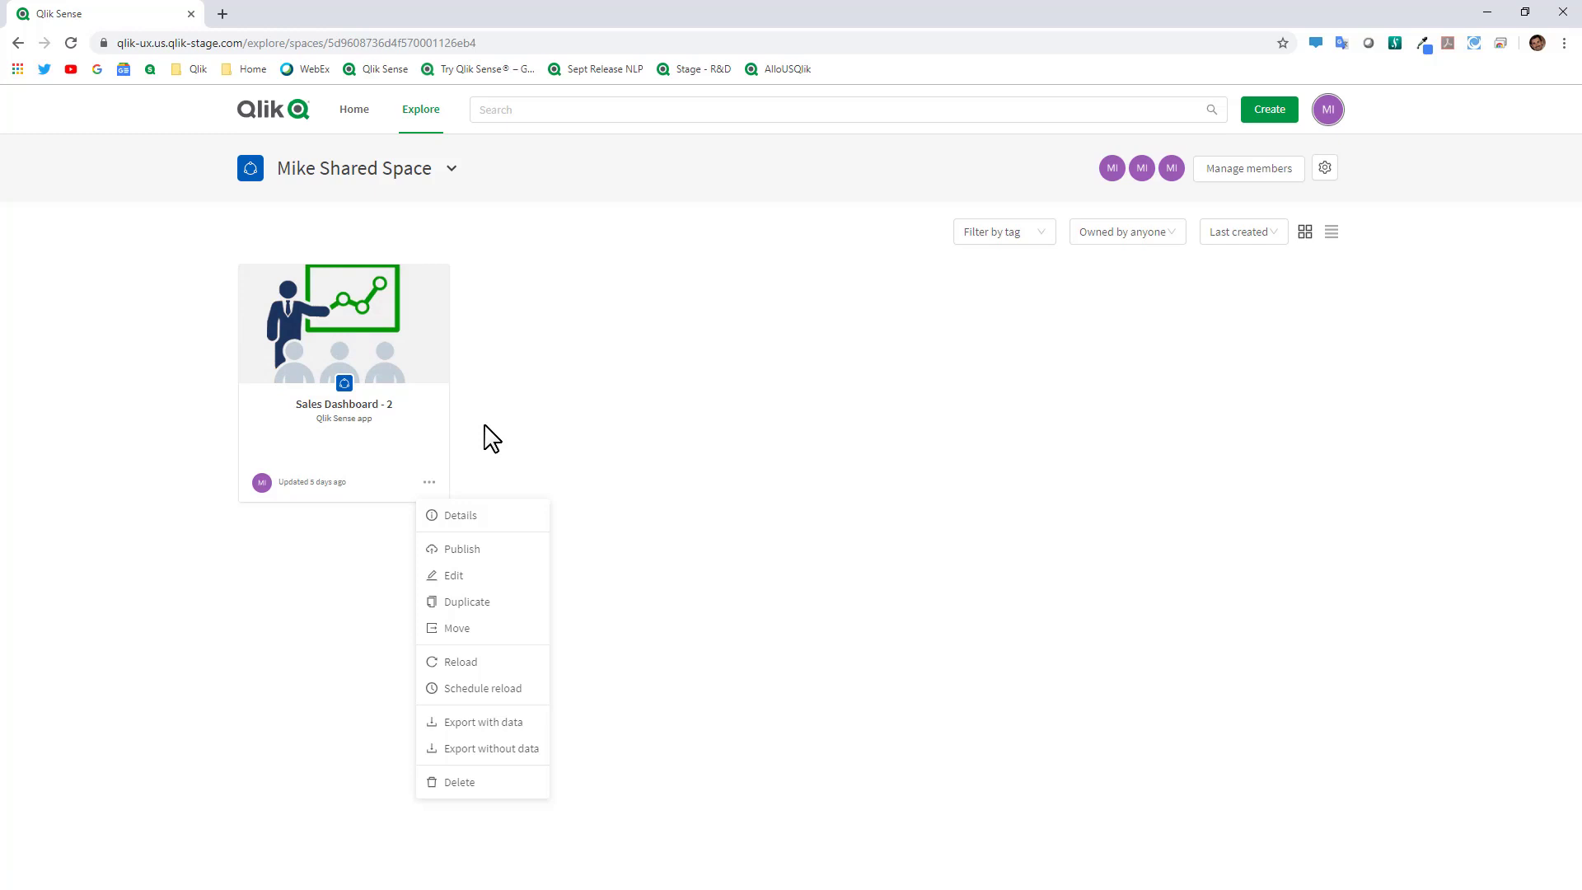
pyautogui.click(476, 549)
pyautogui.click(683, 271)
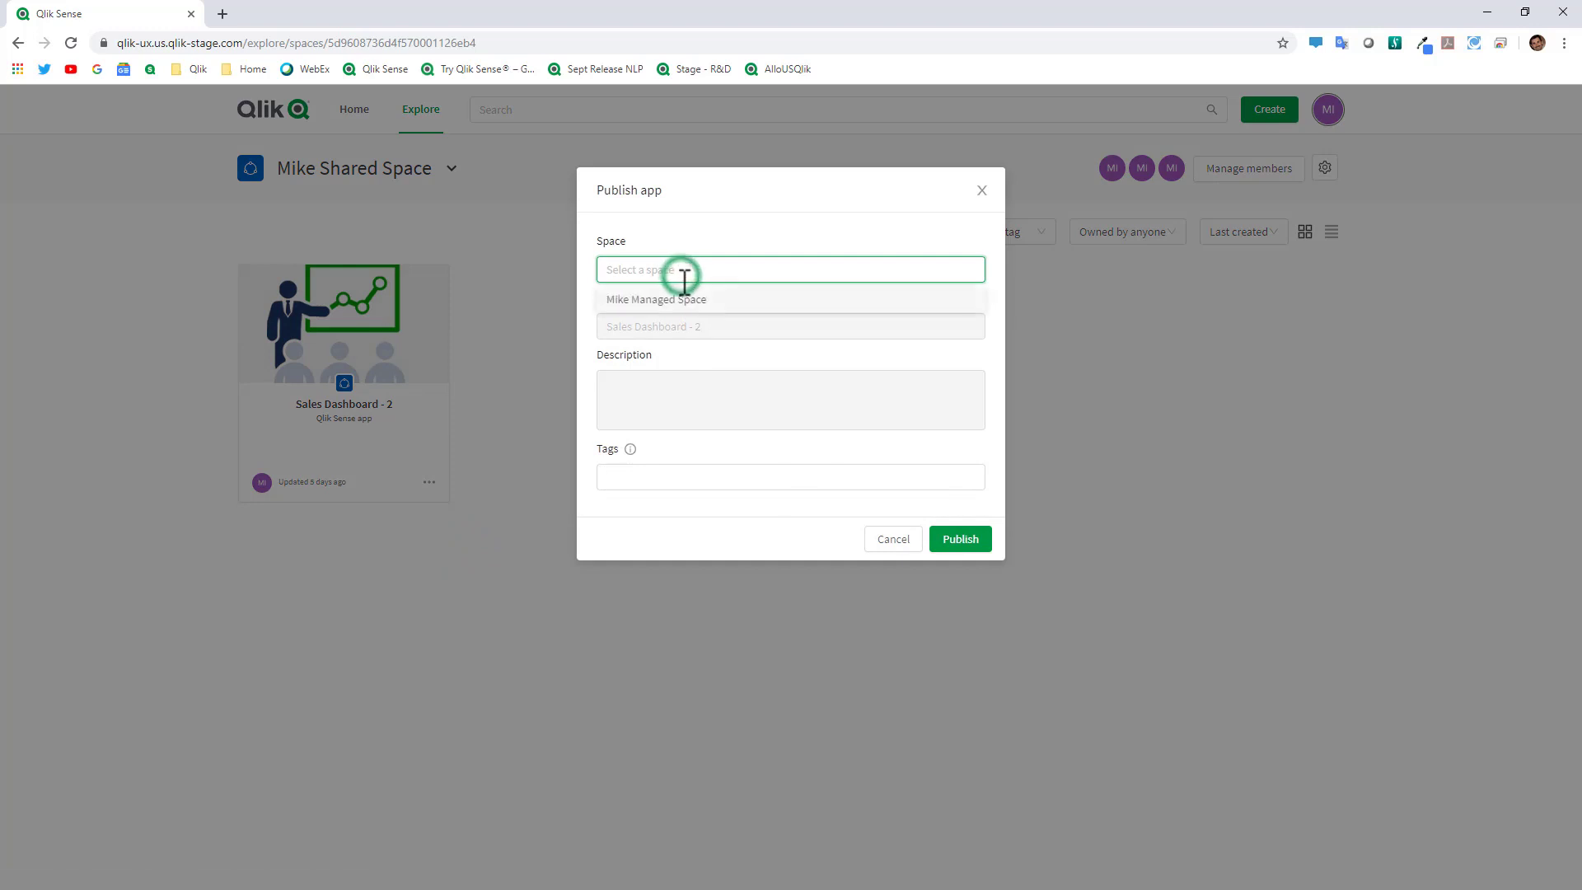
pyautogui.click(680, 301)
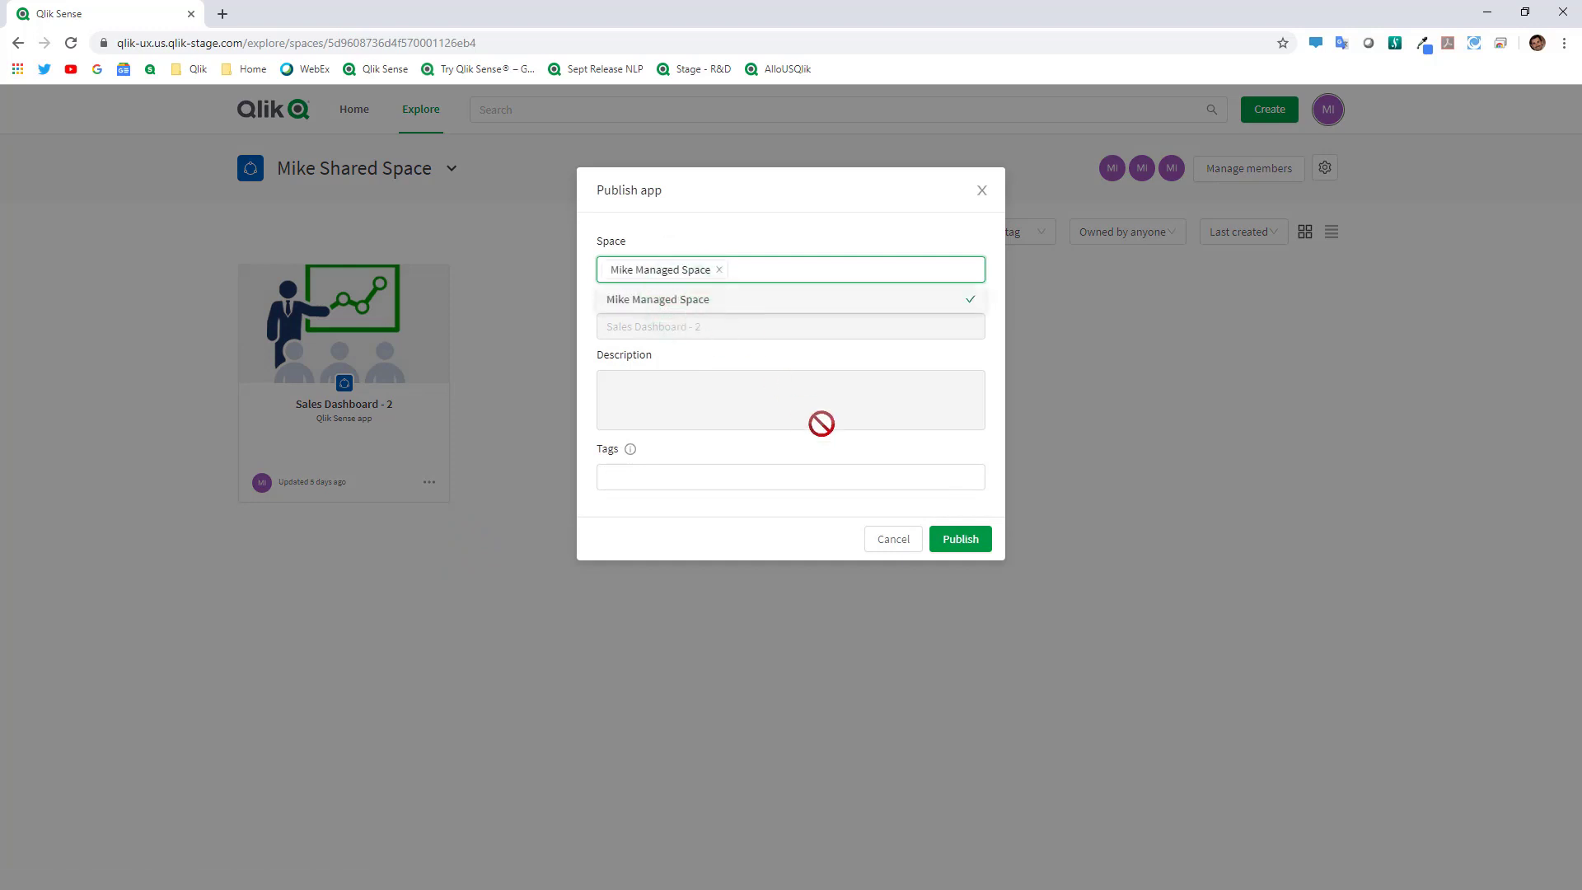
pyautogui.click(969, 541)
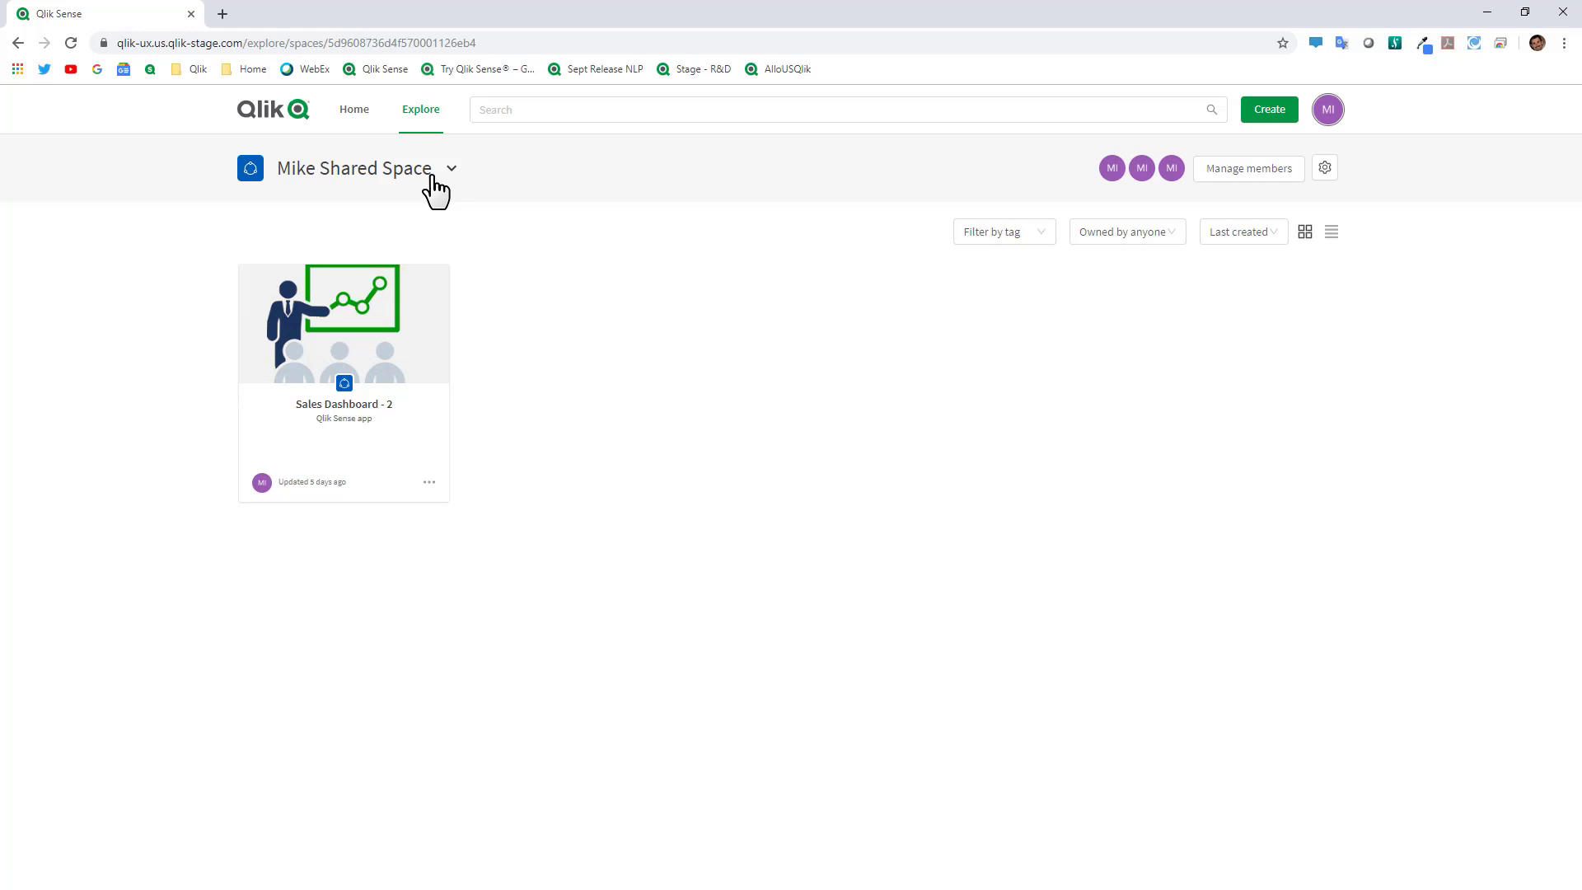
# Switch to the second member's incognito window, return to the hub and open the managed space from the explored spaces
pyautogui.hotkey('alt', 'Tab')
pyautogui.hotkey('alt', 'Tab')
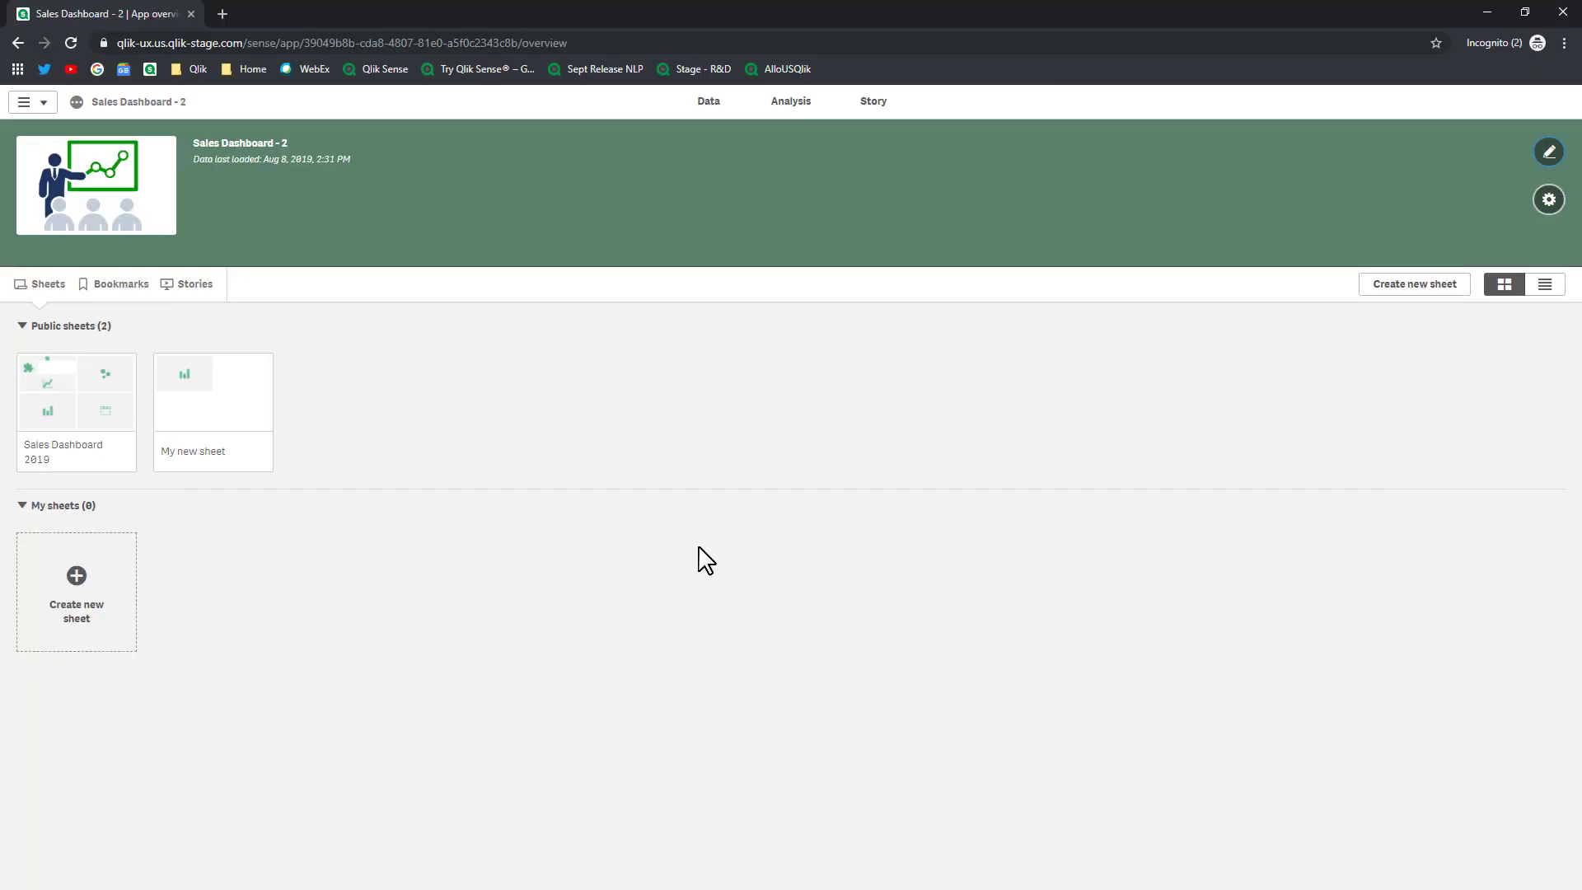
pyautogui.click(48, 103)
pyautogui.click(87, 204)
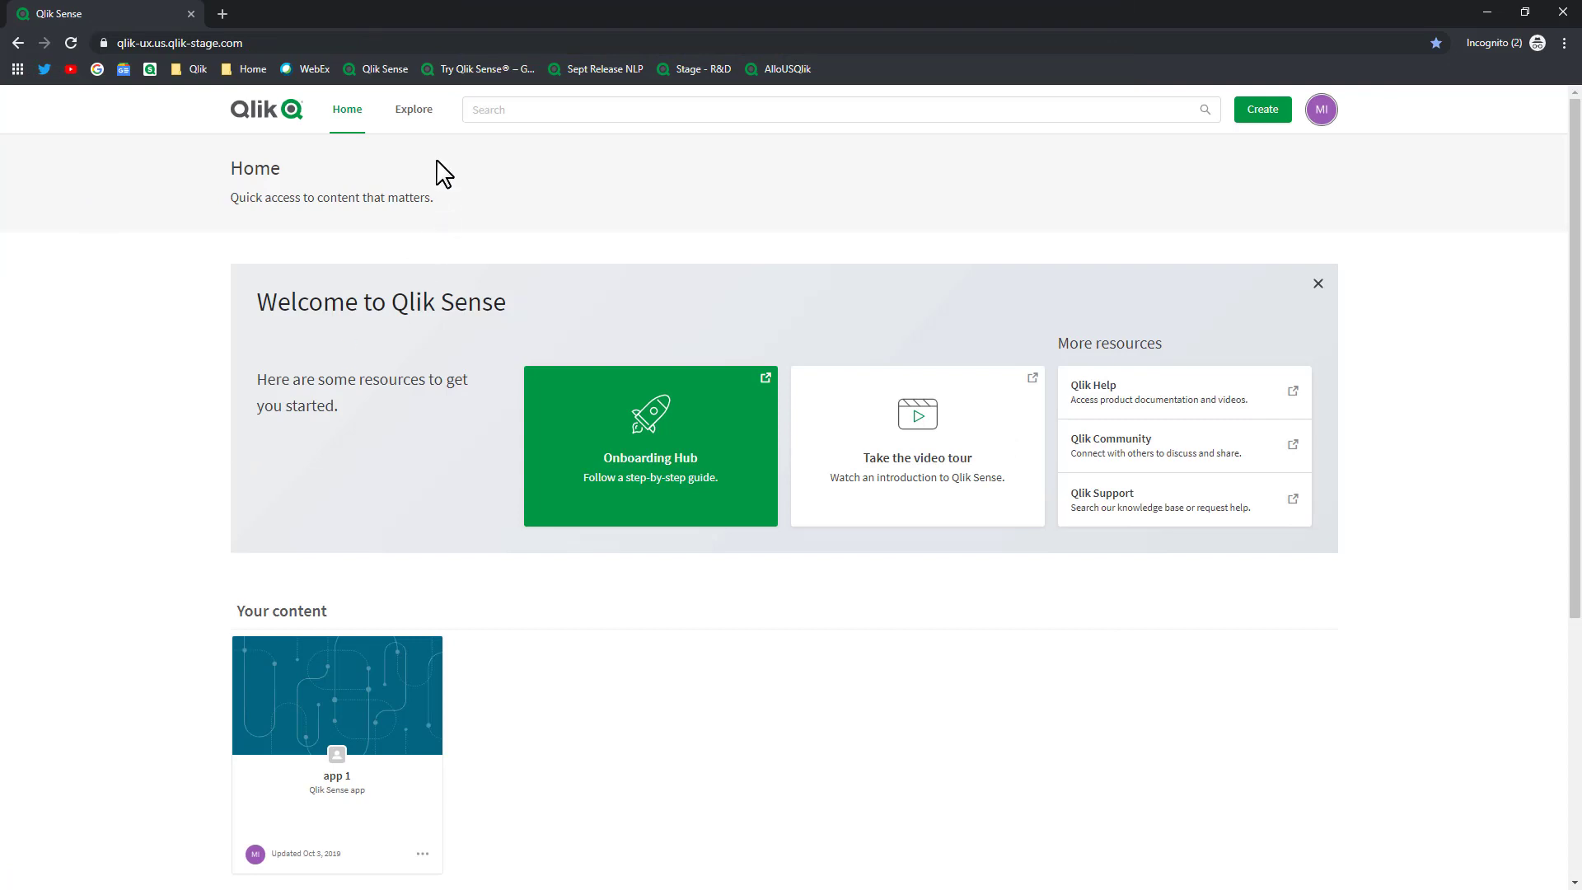
pyautogui.click(416, 115)
pyautogui.click(294, 167)
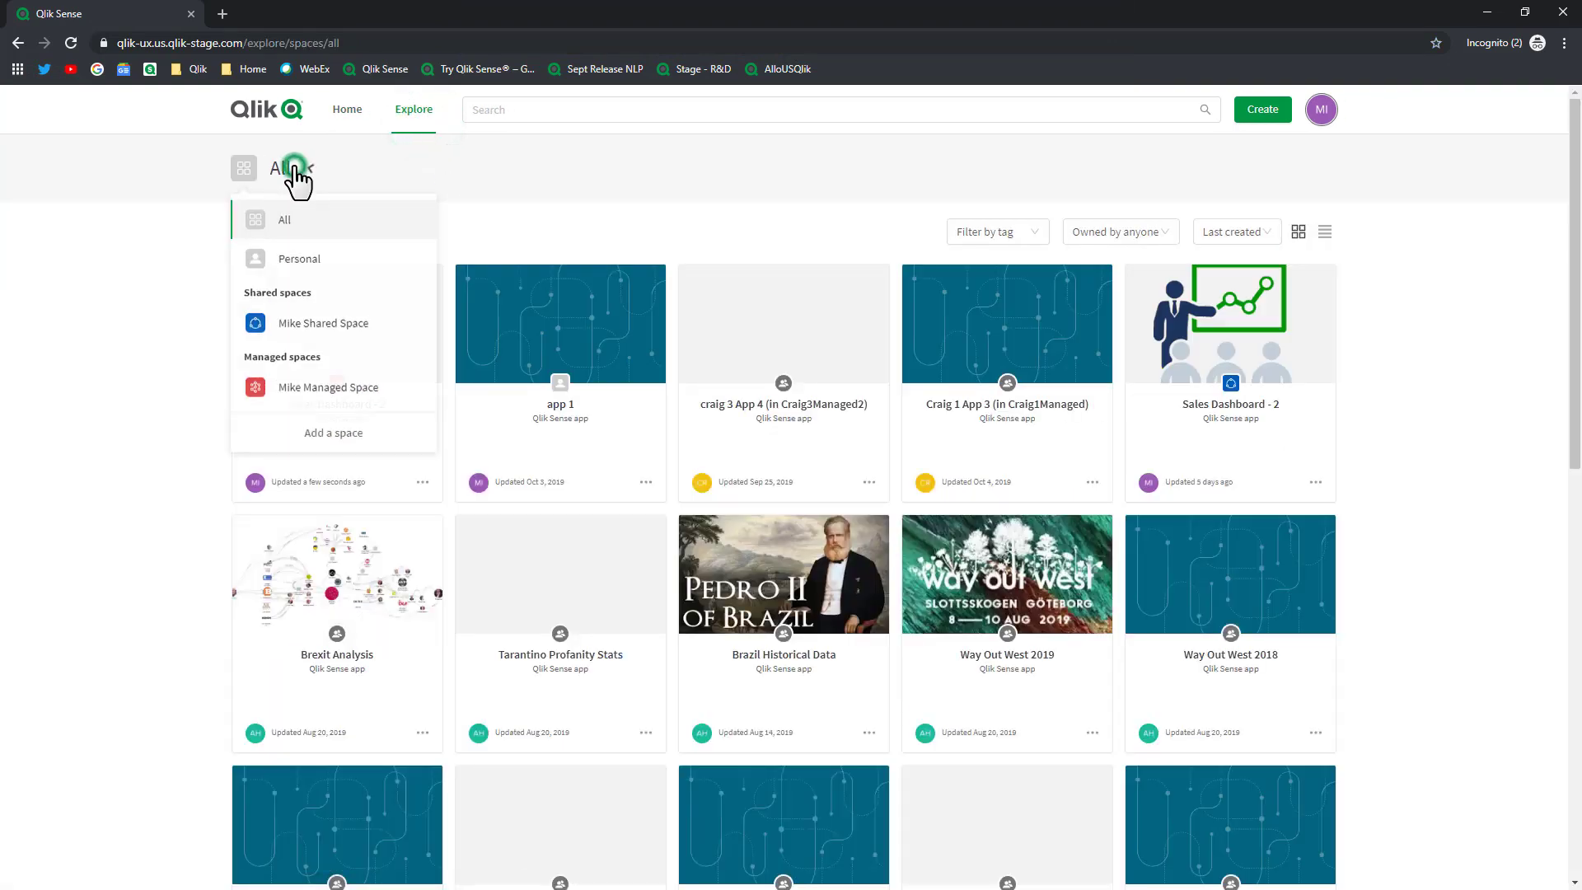
pyautogui.click(344, 393)
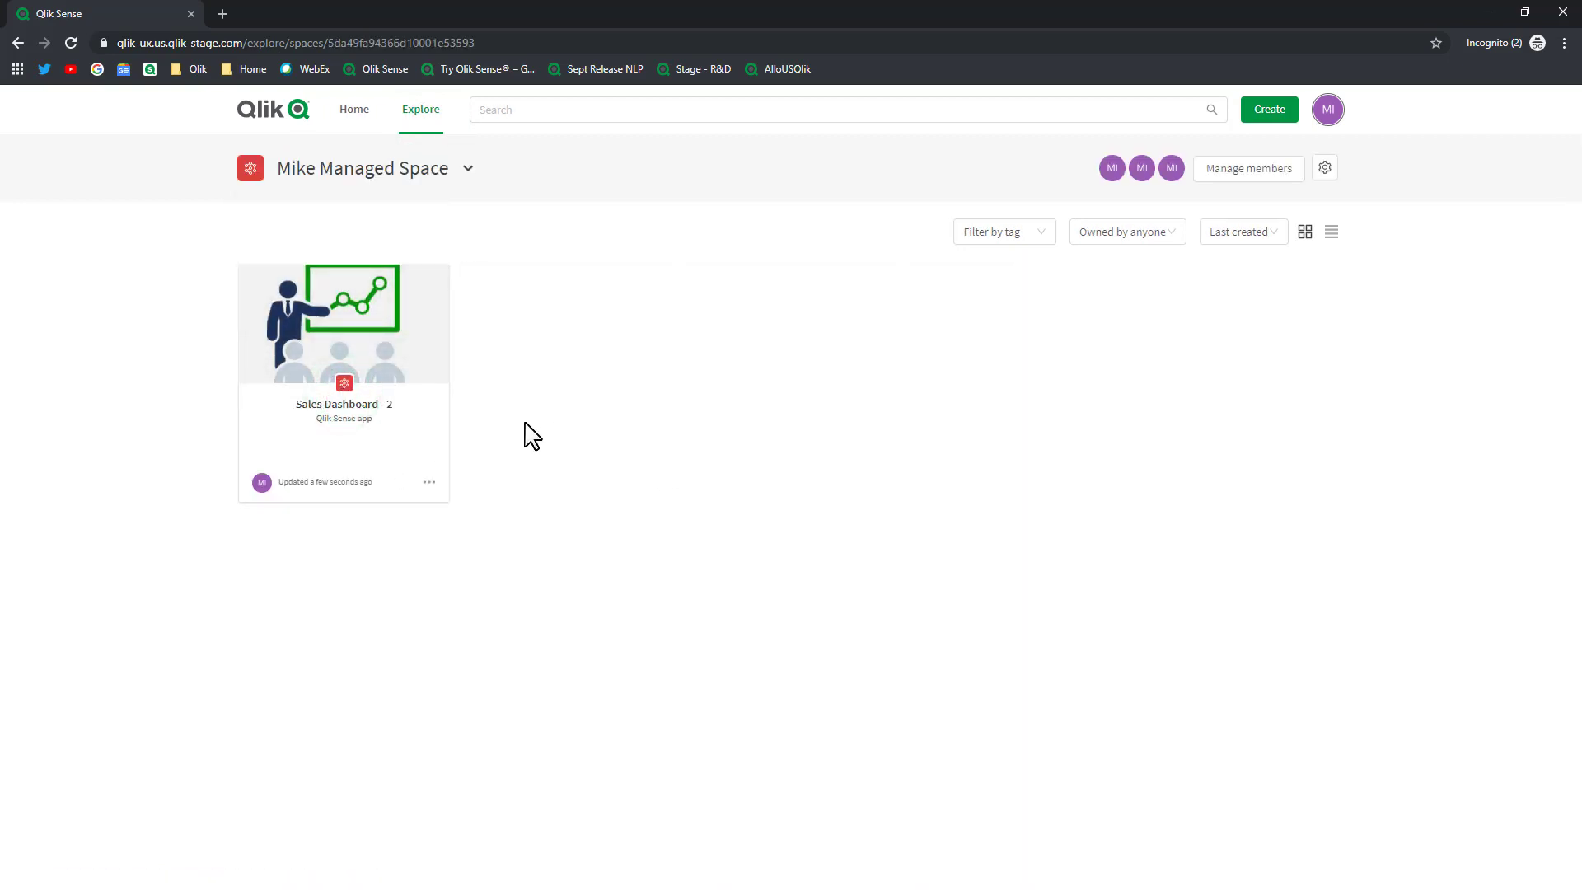
# Examine which properties of the published Sales Dashboard - 2 app can be edited, and leave without saving
pyautogui.click(430, 482)
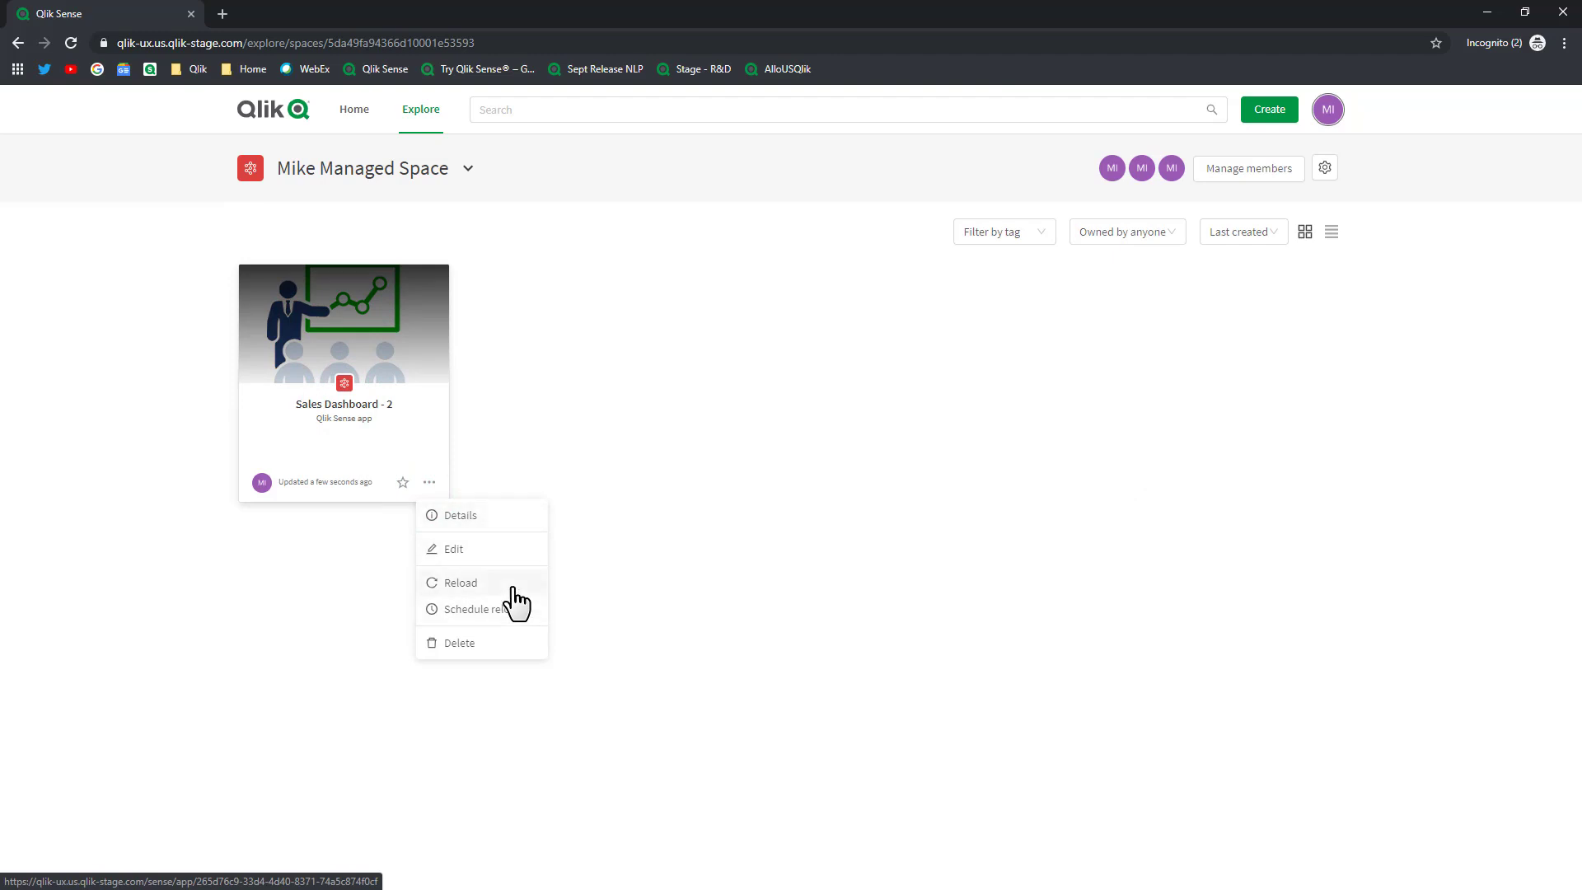
pyautogui.click(479, 554)
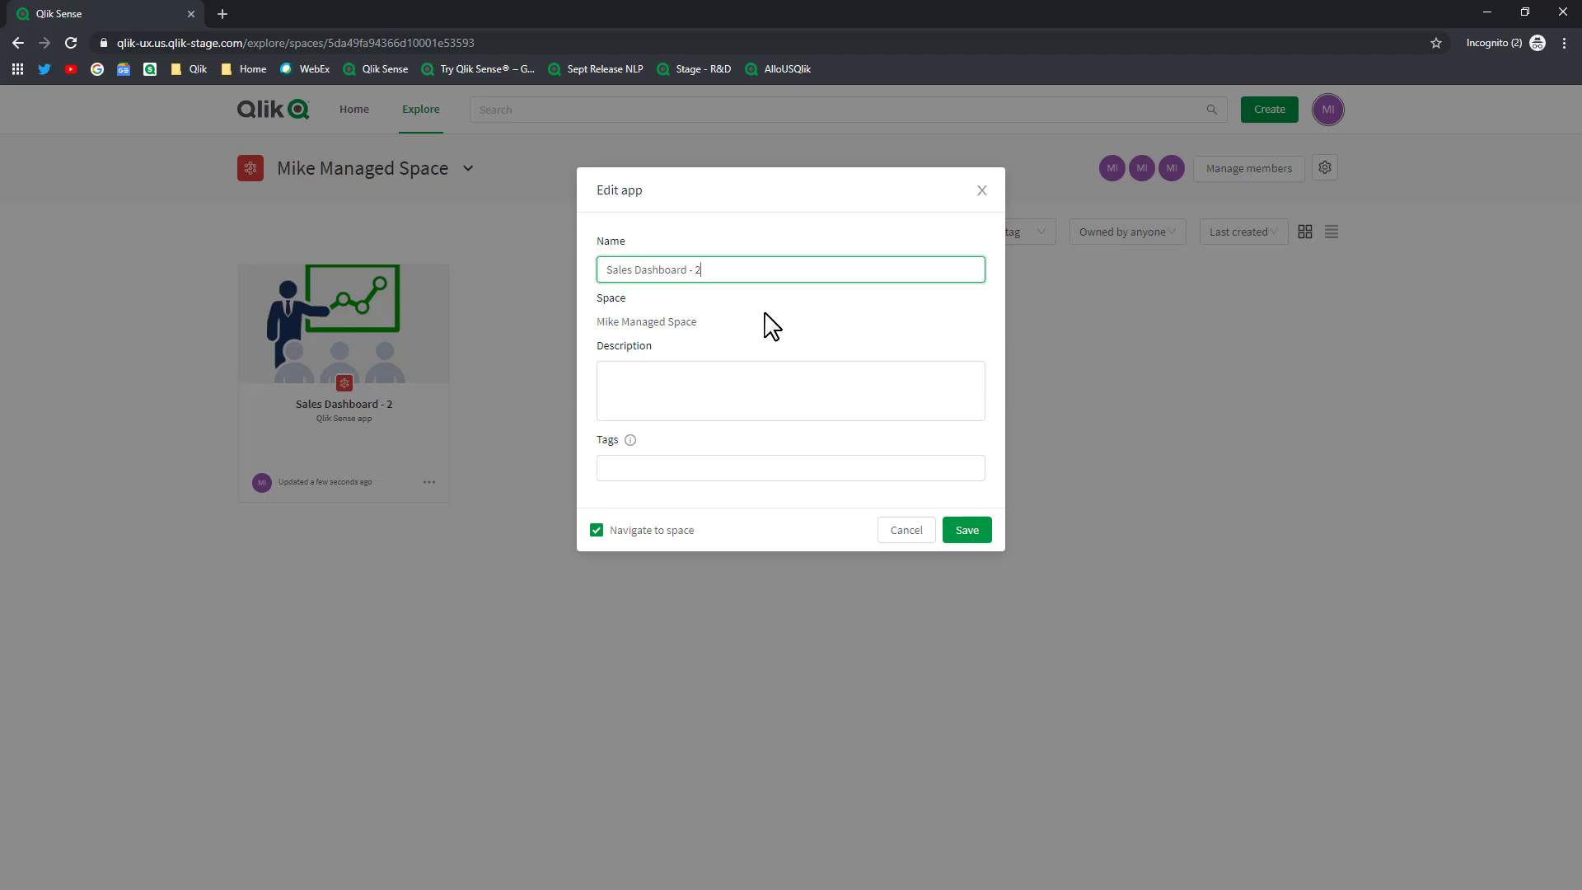
pyautogui.click(703, 474)
pyautogui.click(771, 366)
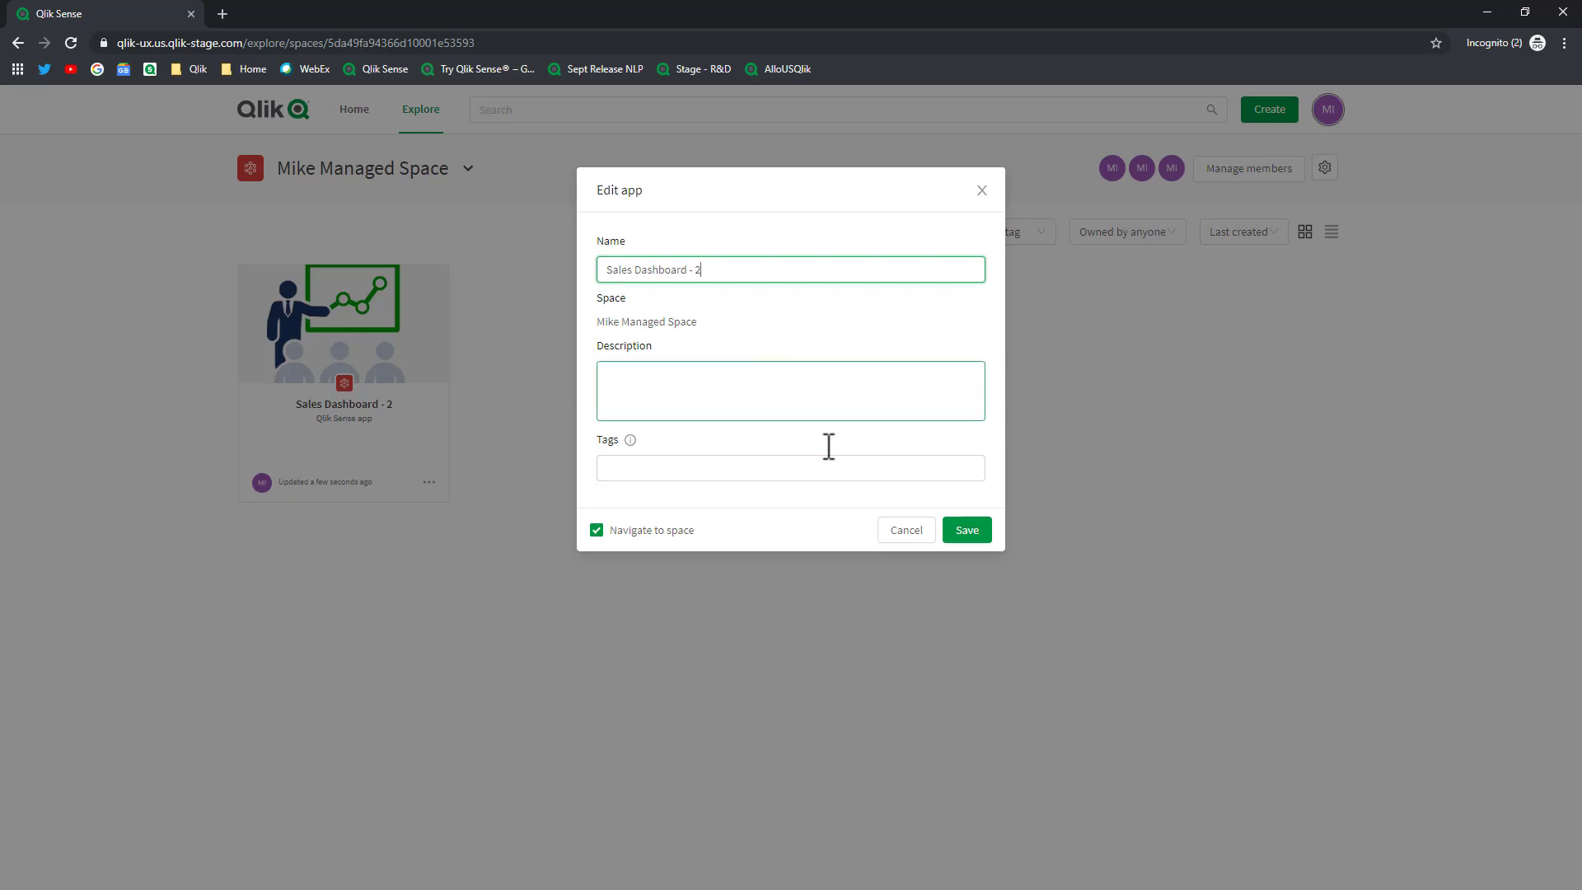
pyautogui.click(907, 532)
pyautogui.click(907, 531)
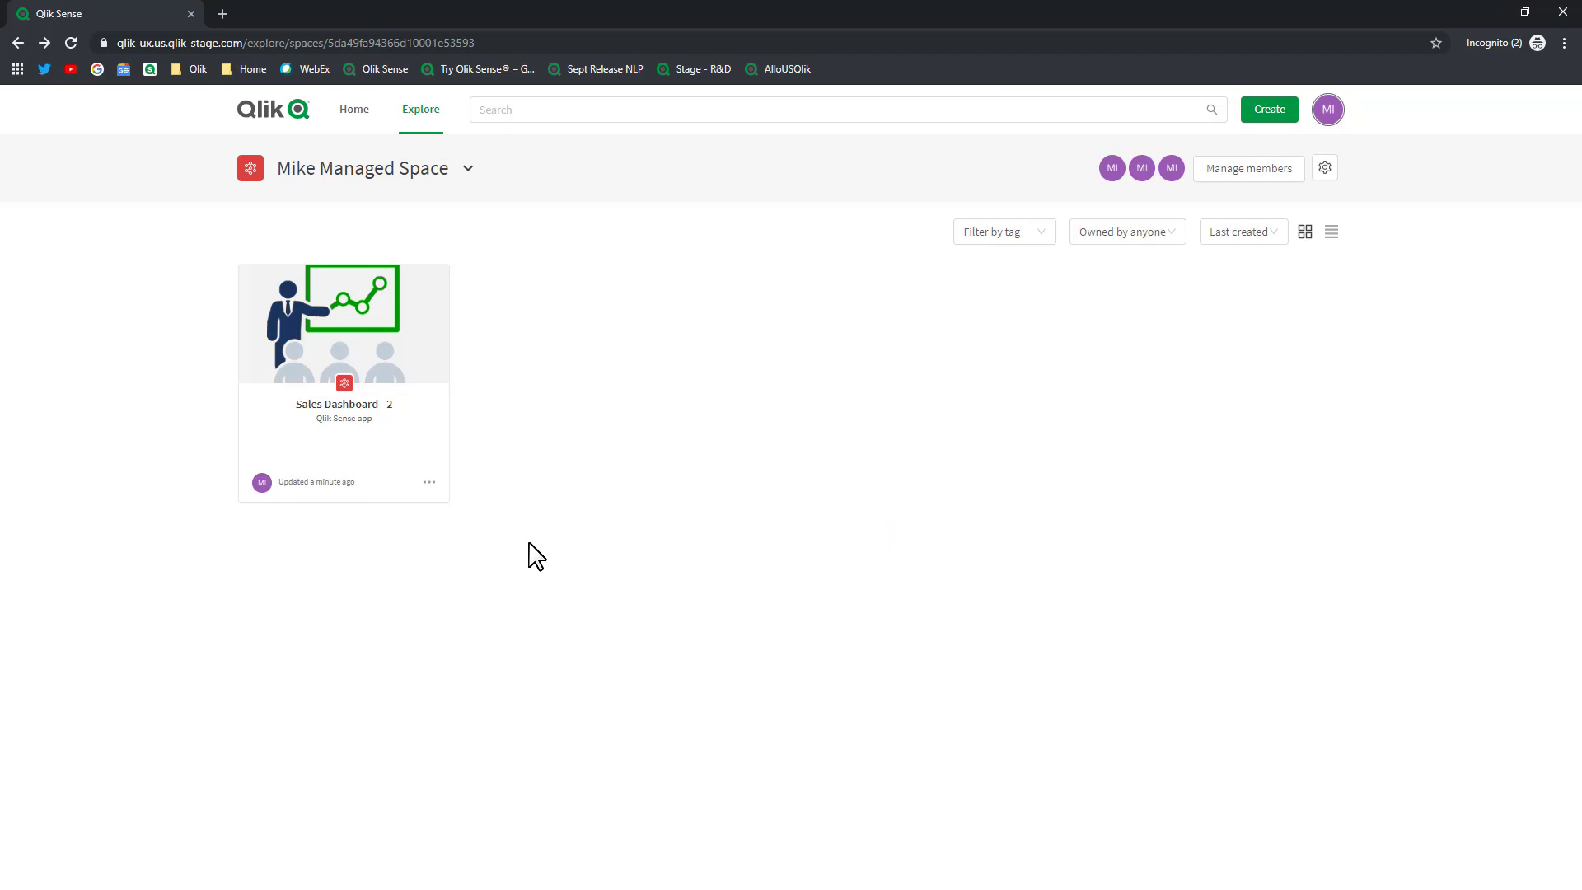
# Open the published Sales Dashboard - 2 app and create a new sheet named My new sheet, ready for editing
pyautogui.click(427, 363)
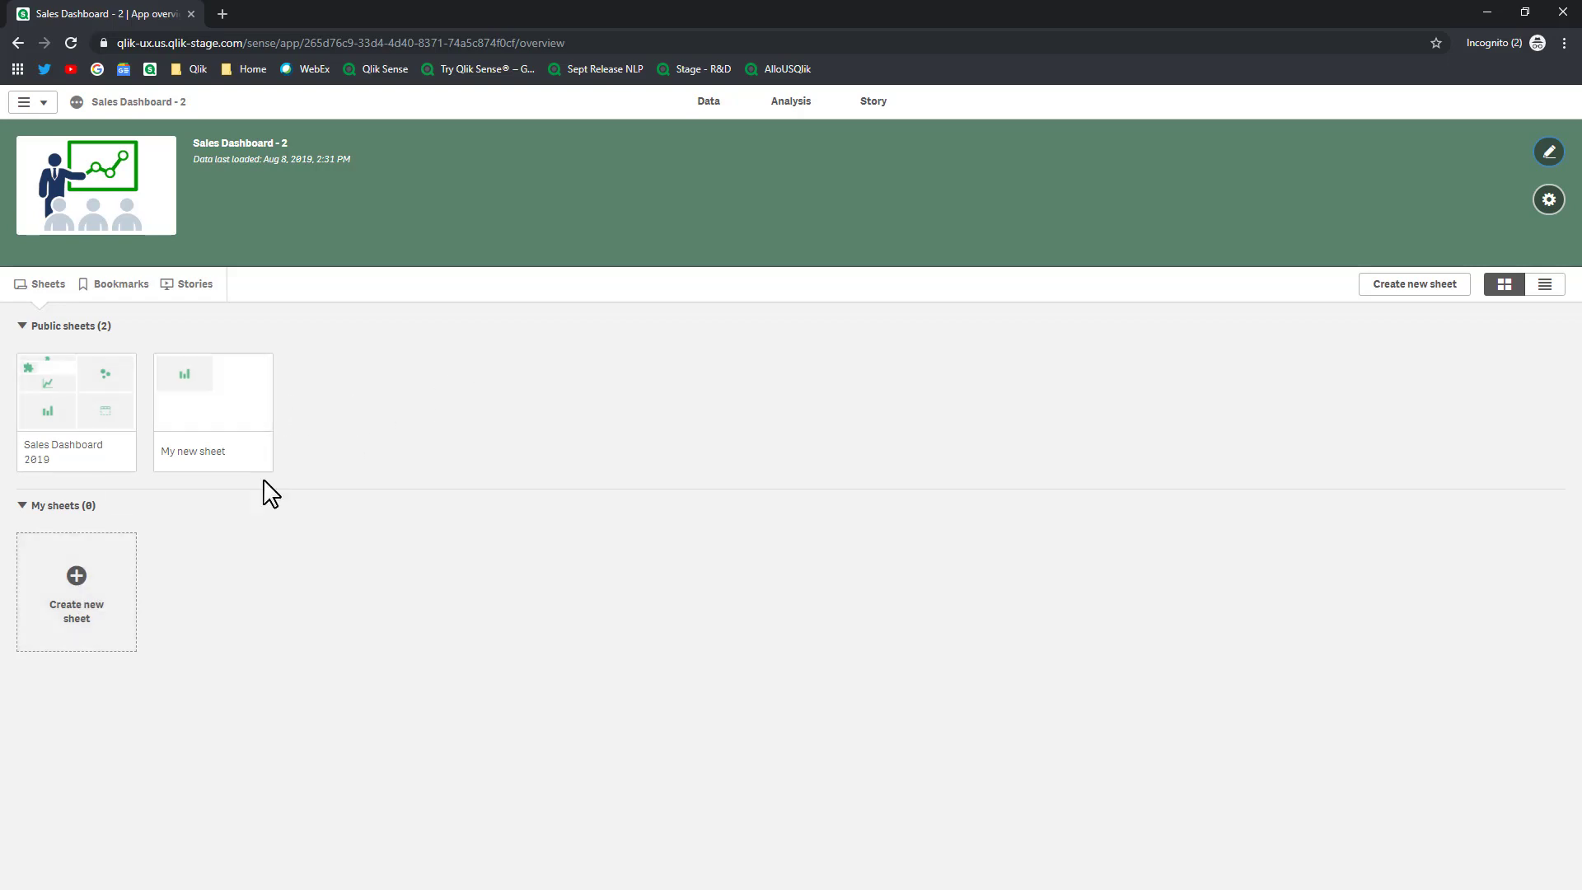
pyautogui.click(95, 583)
pyautogui.click(111, 584)
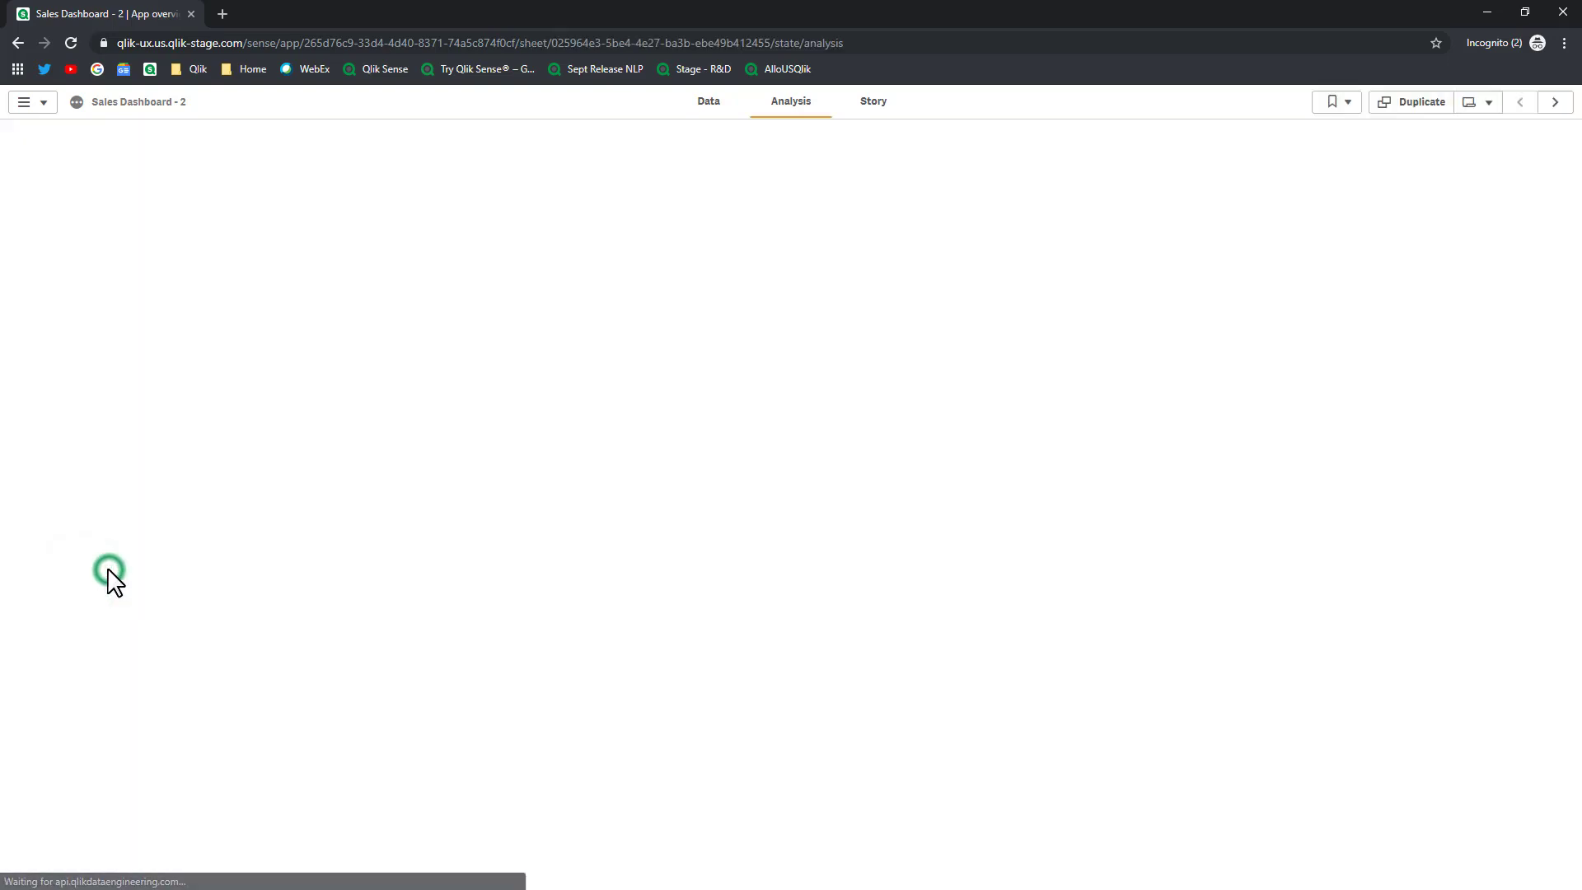
pyautogui.click(1342, 104)
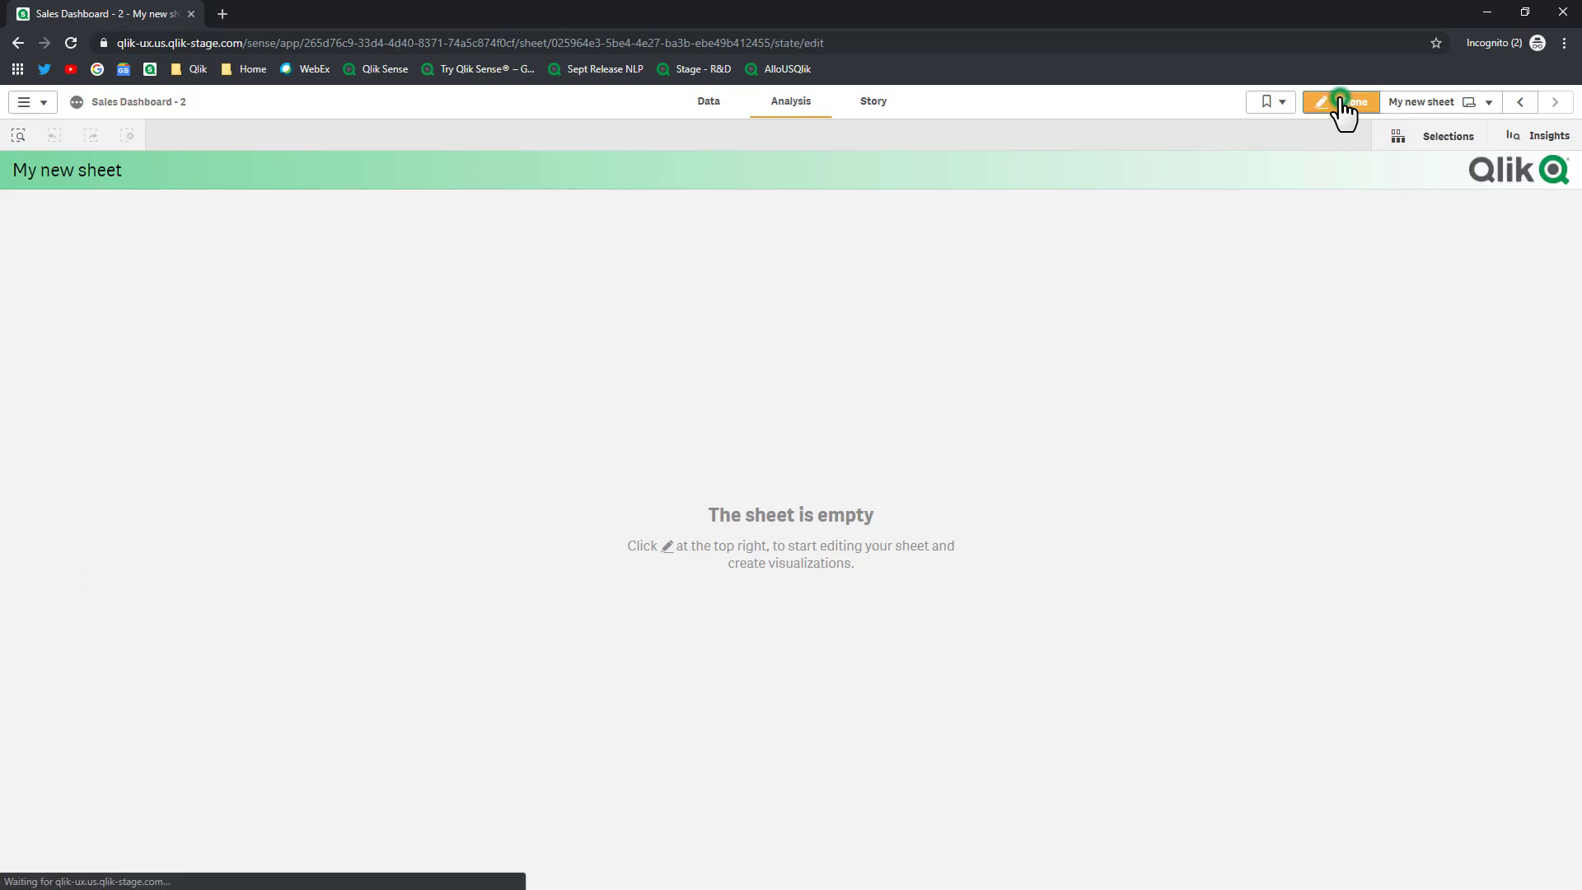
# Look through the app's master items and place the Scatter master visualization on My new sheet
pyautogui.click(53, 203)
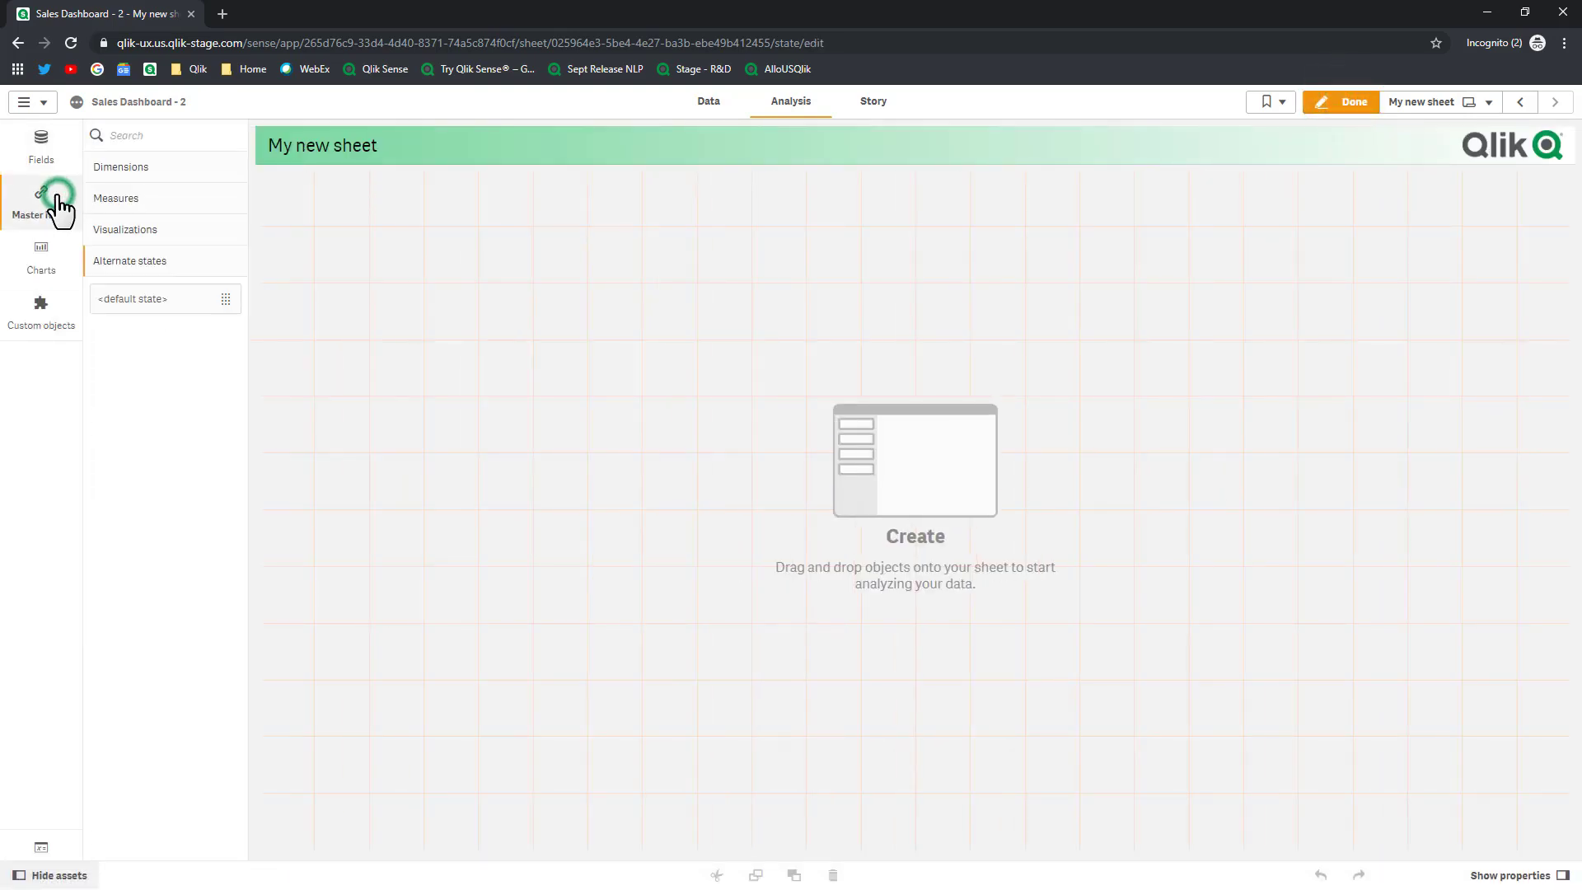
pyautogui.click(145, 202)
pyautogui.click(142, 169)
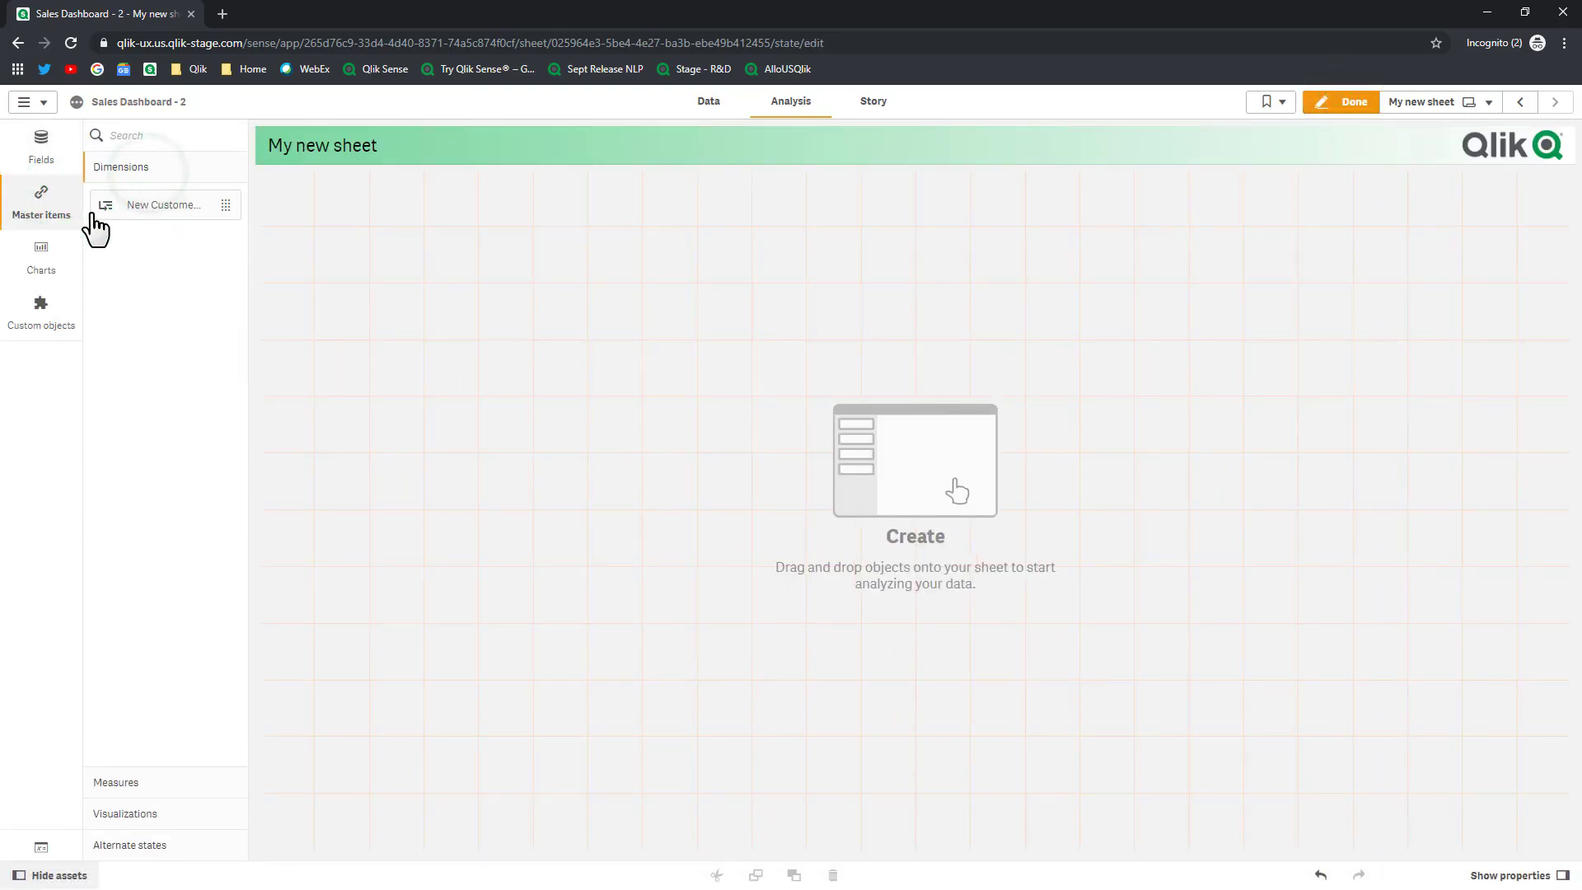
pyautogui.click(162, 808)
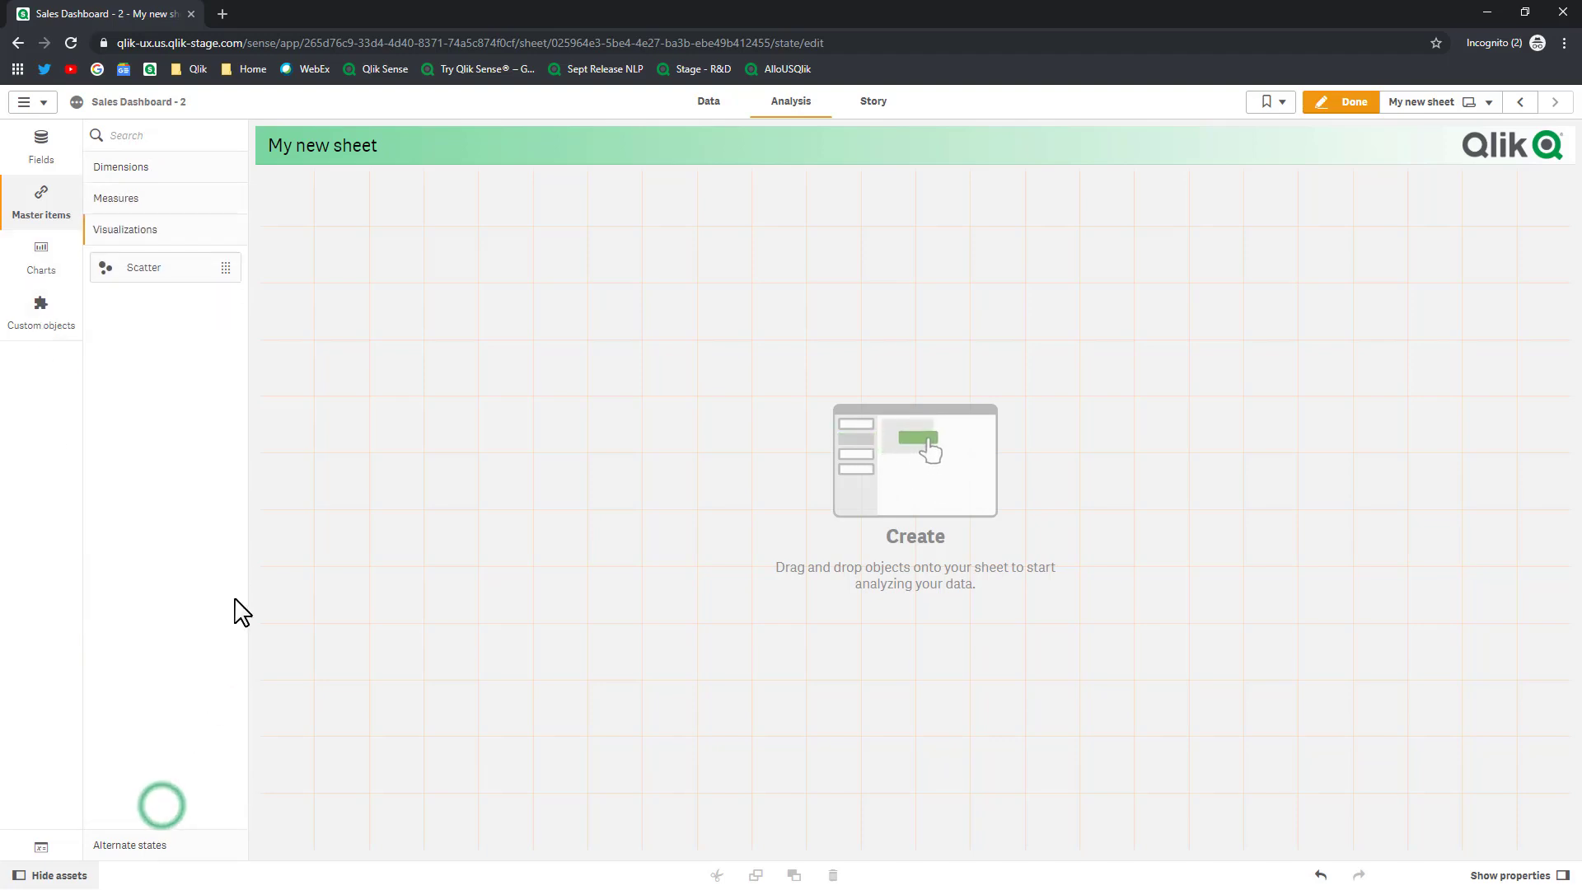
pyautogui.moveTo(162, 267); pyautogui.dragTo(450, 324)
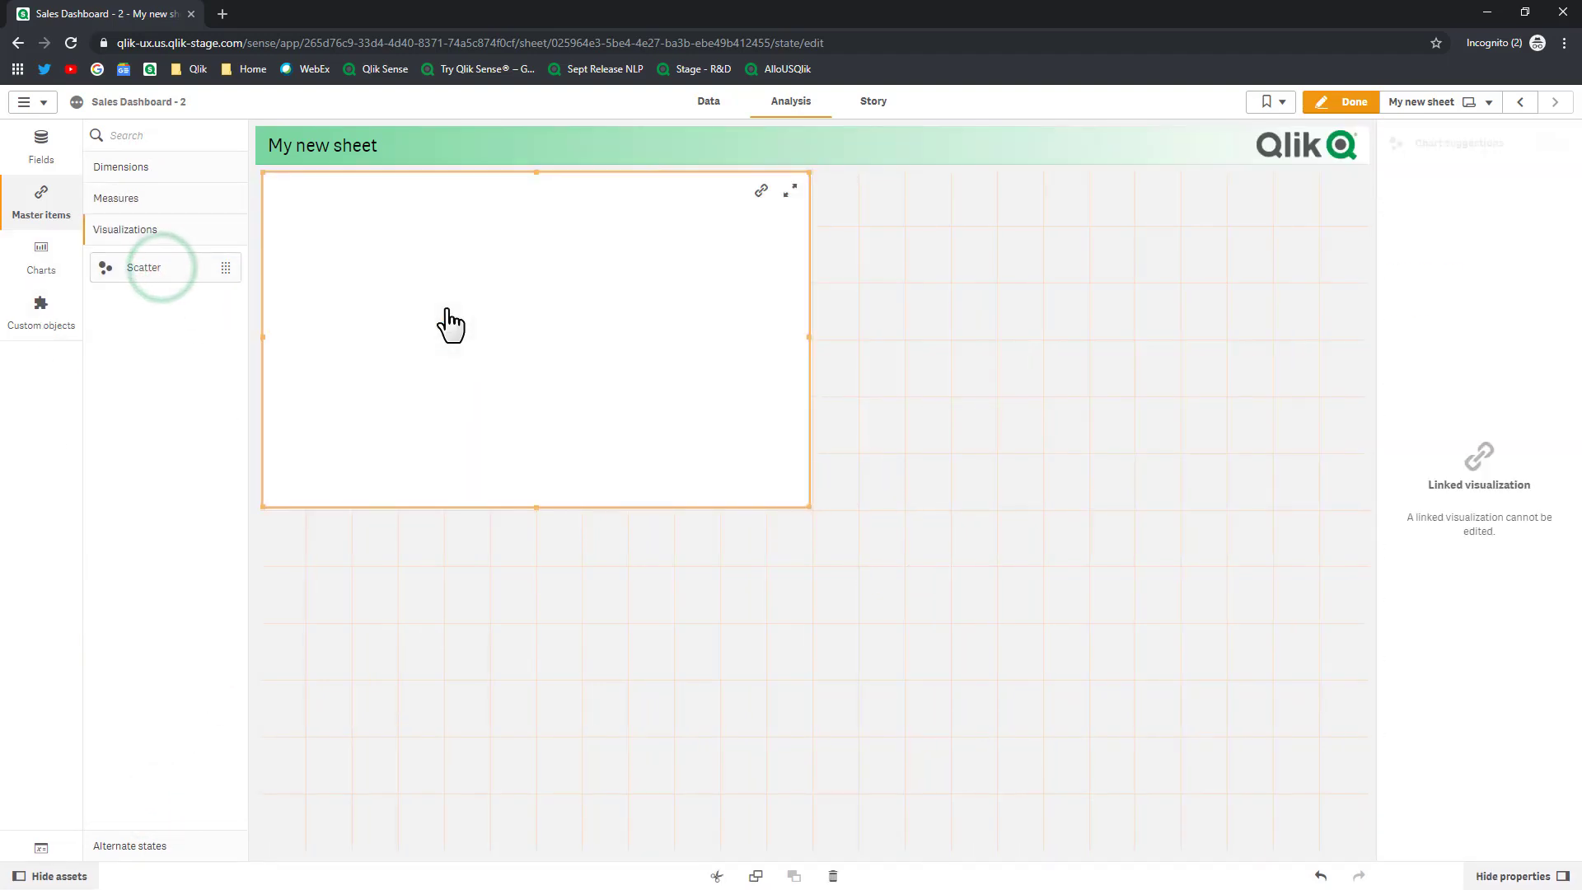
# Publish the private My new sheet containing the scatter plot and return to the app overview
pyautogui.click(1417, 106)
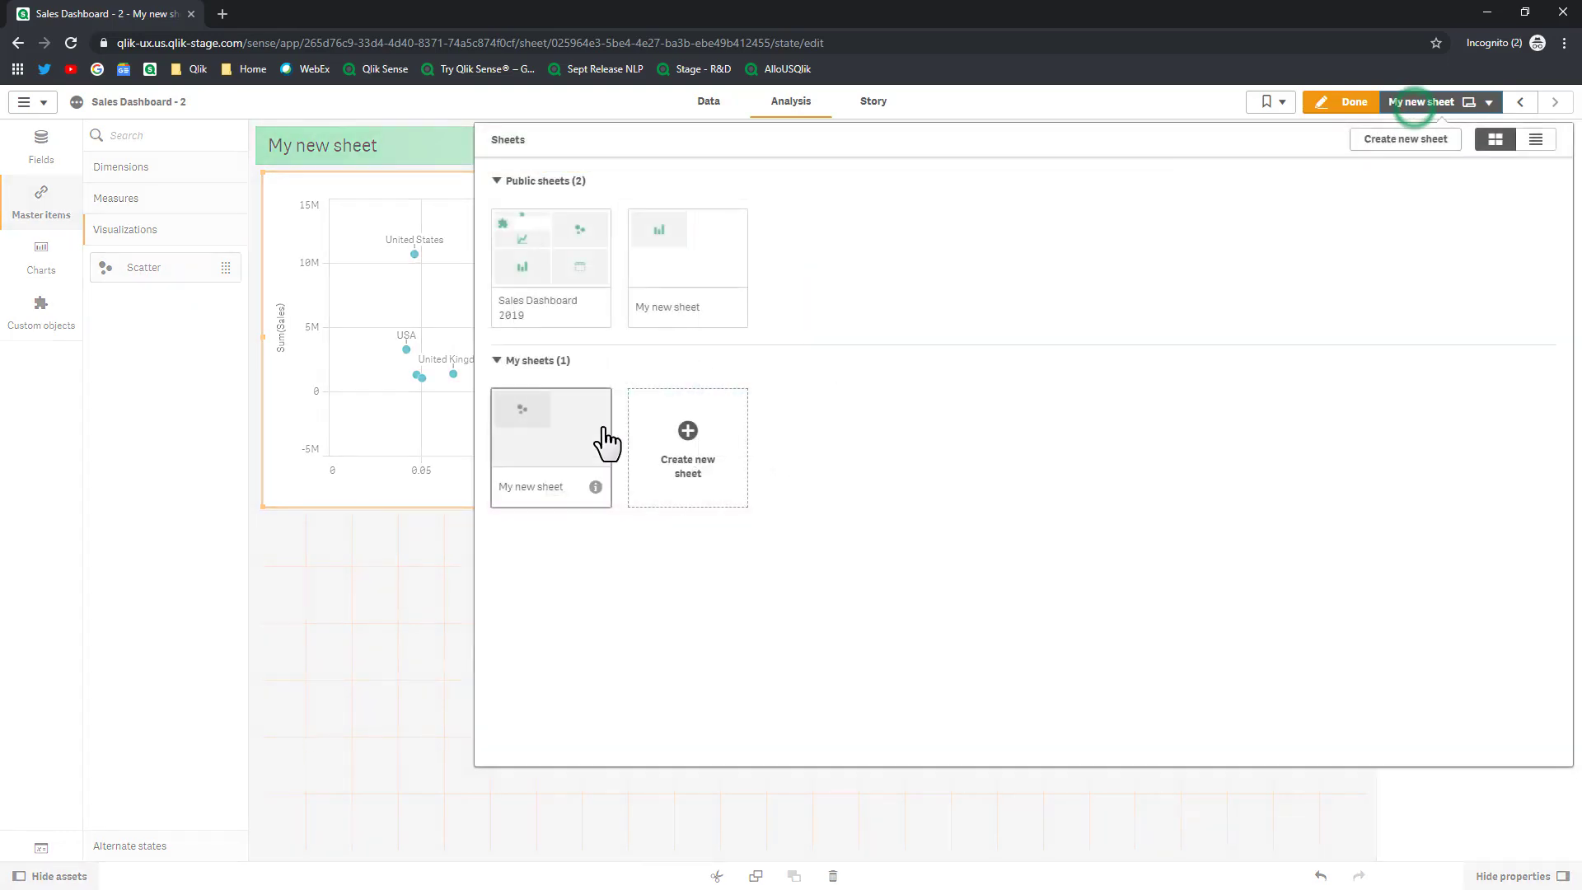
pyautogui.rightClick(547, 449)
pyautogui.click(574, 465)
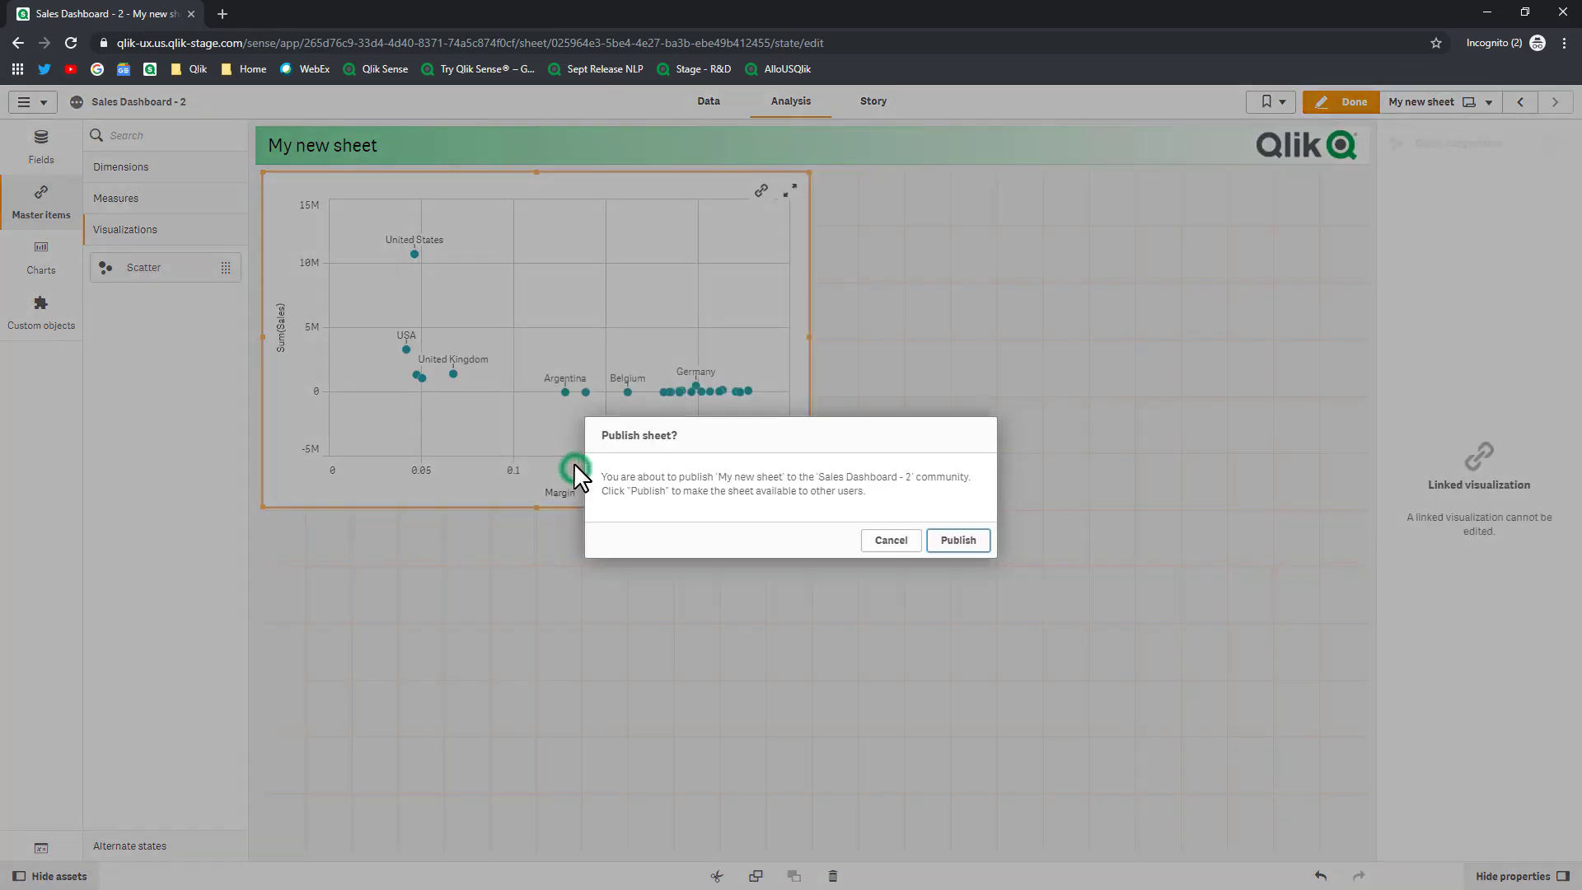
pyautogui.click(958, 542)
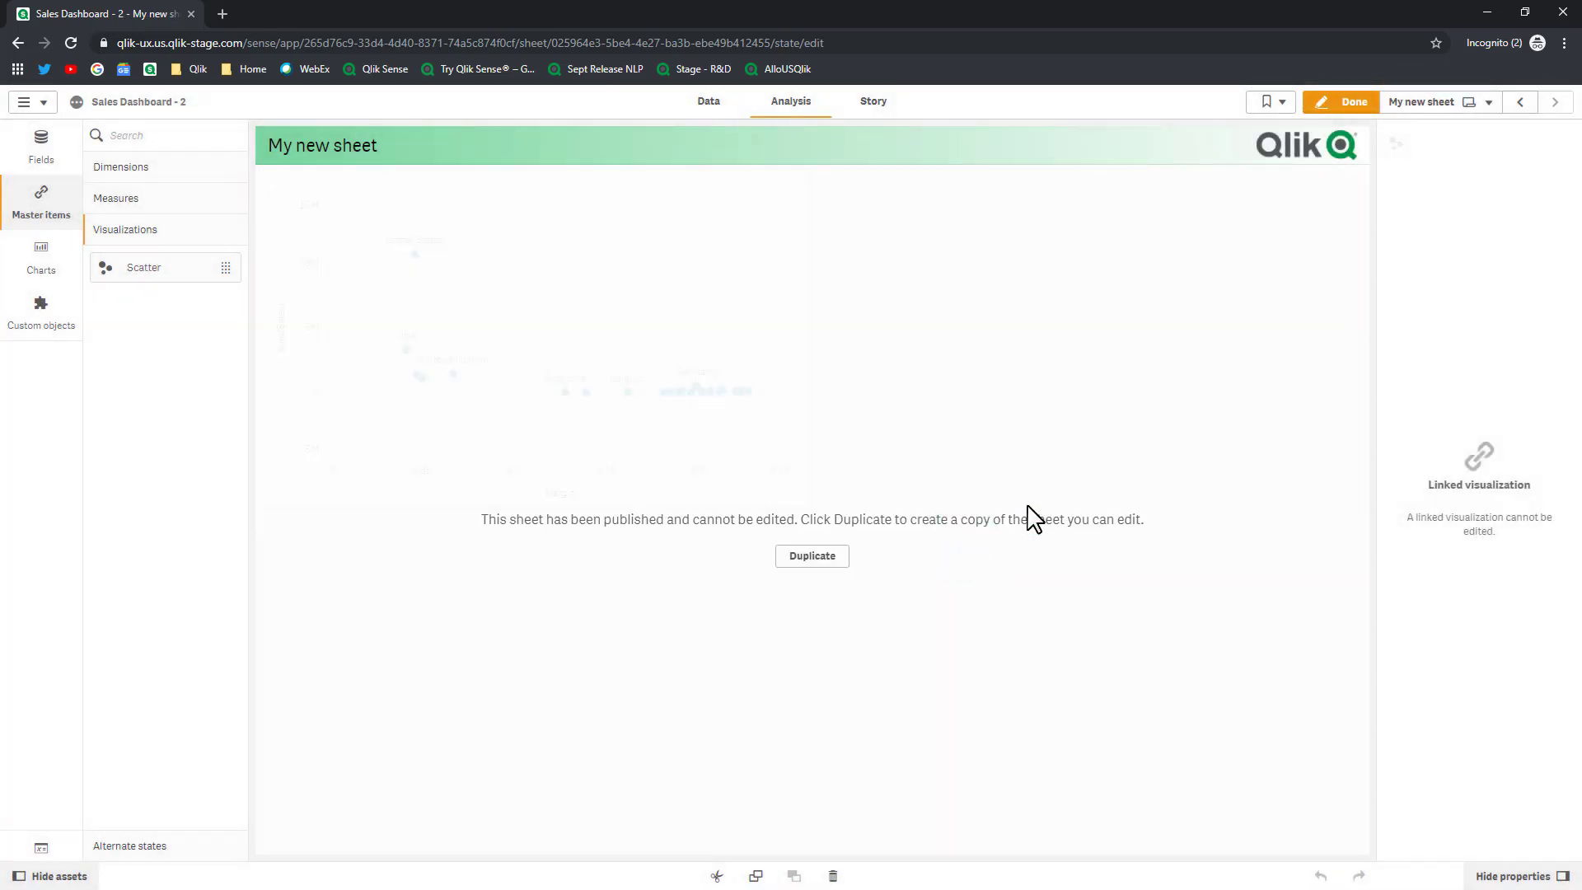
pyautogui.click(48, 102)
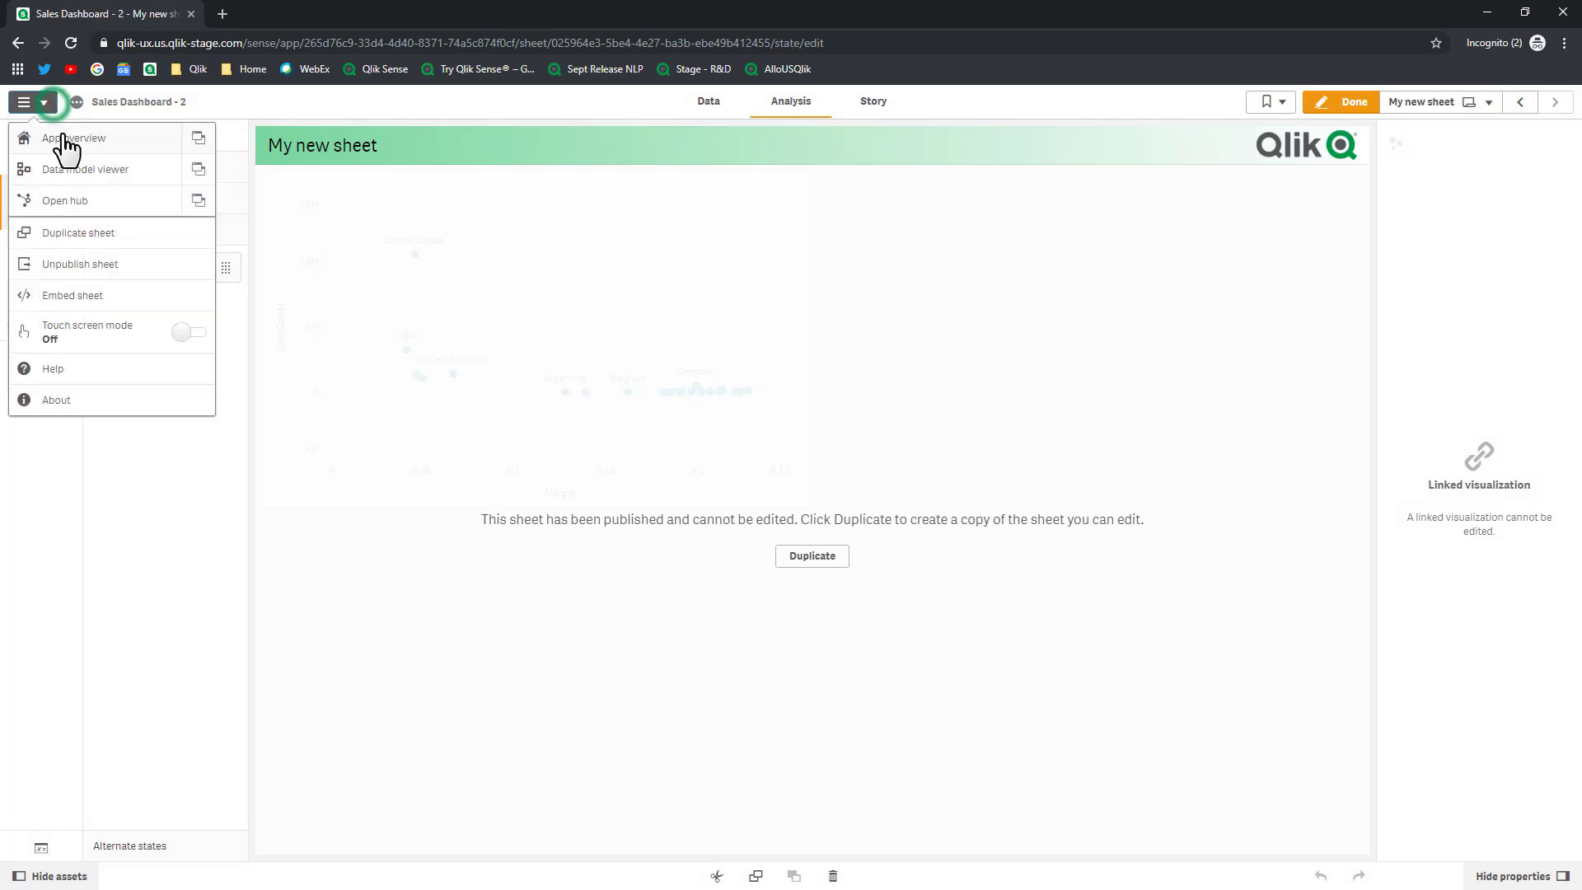
pyautogui.click(66, 140)
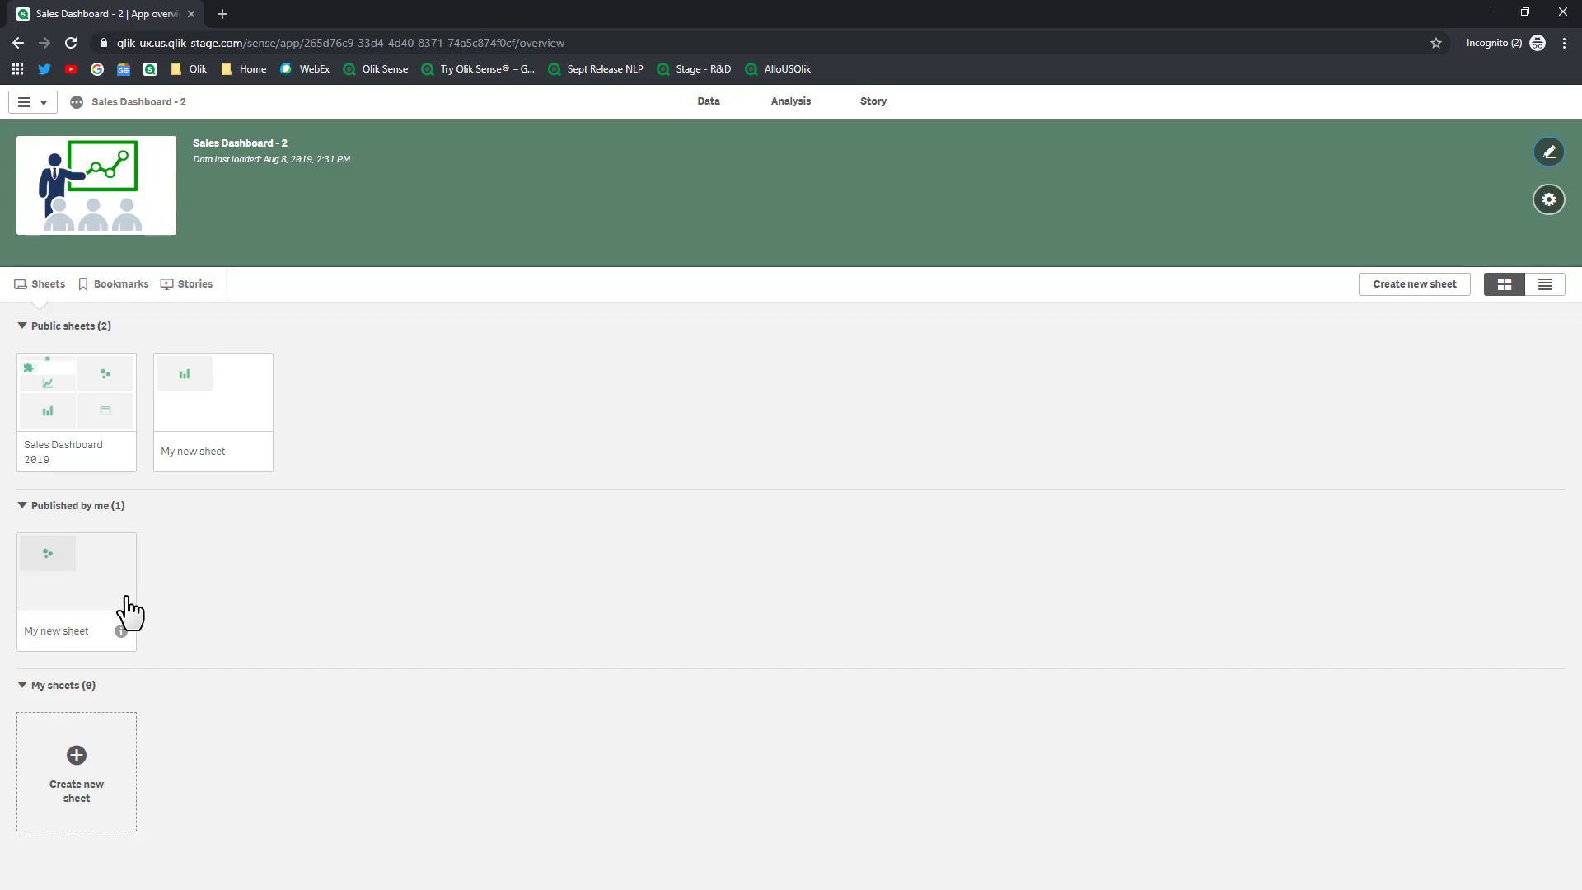
# End the current private browsing session and start a fresh one on the Stage - R&D tenant's sign-in page
pyautogui.click(1502, 44)
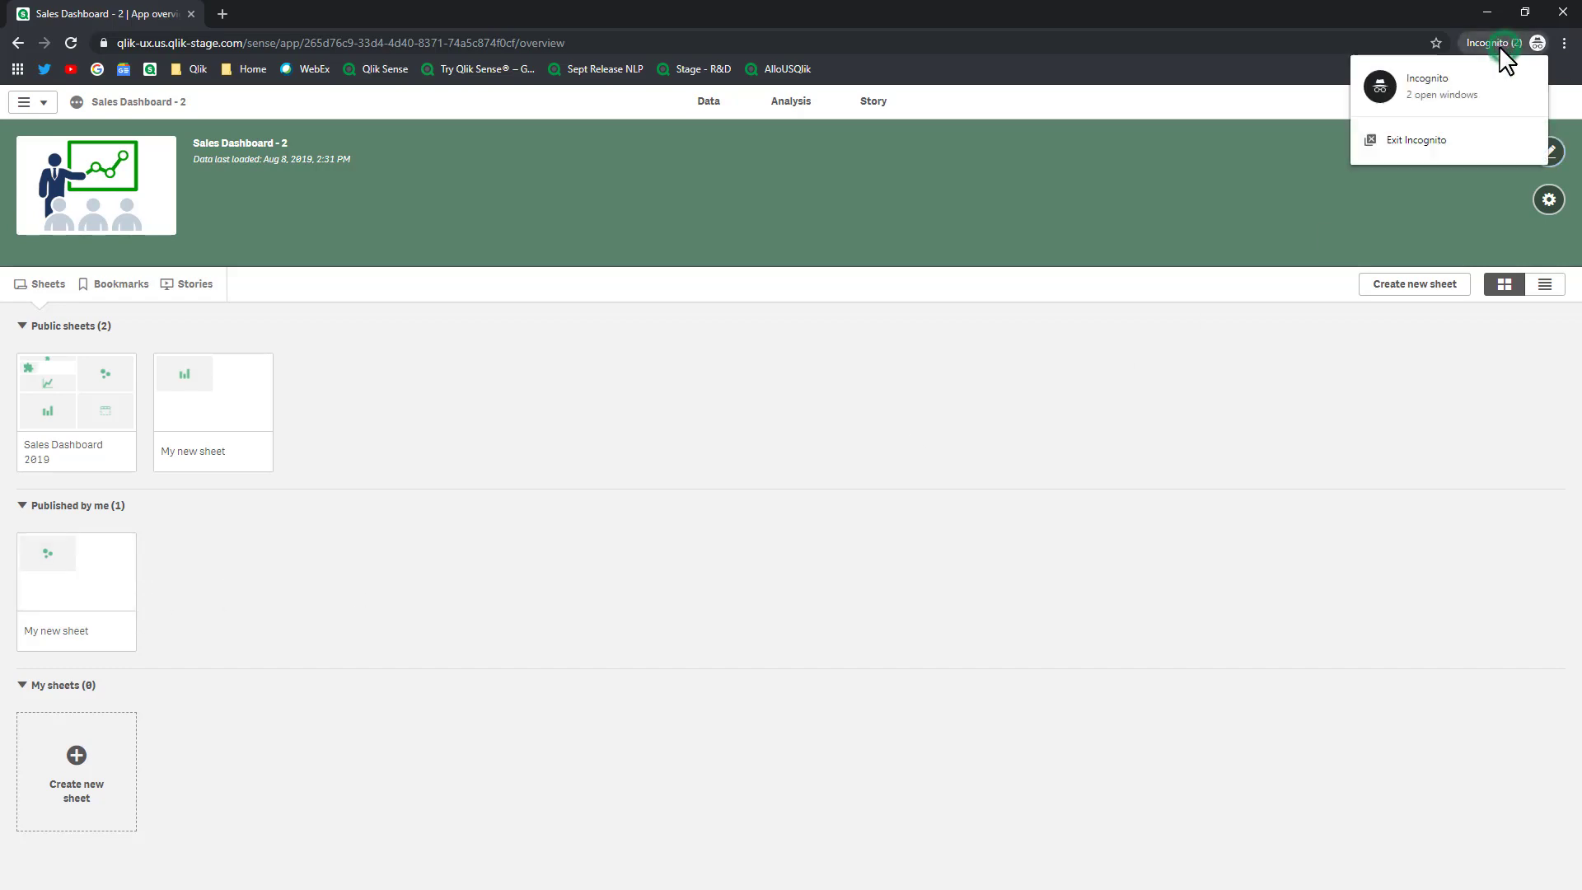
pyautogui.click(1406, 141)
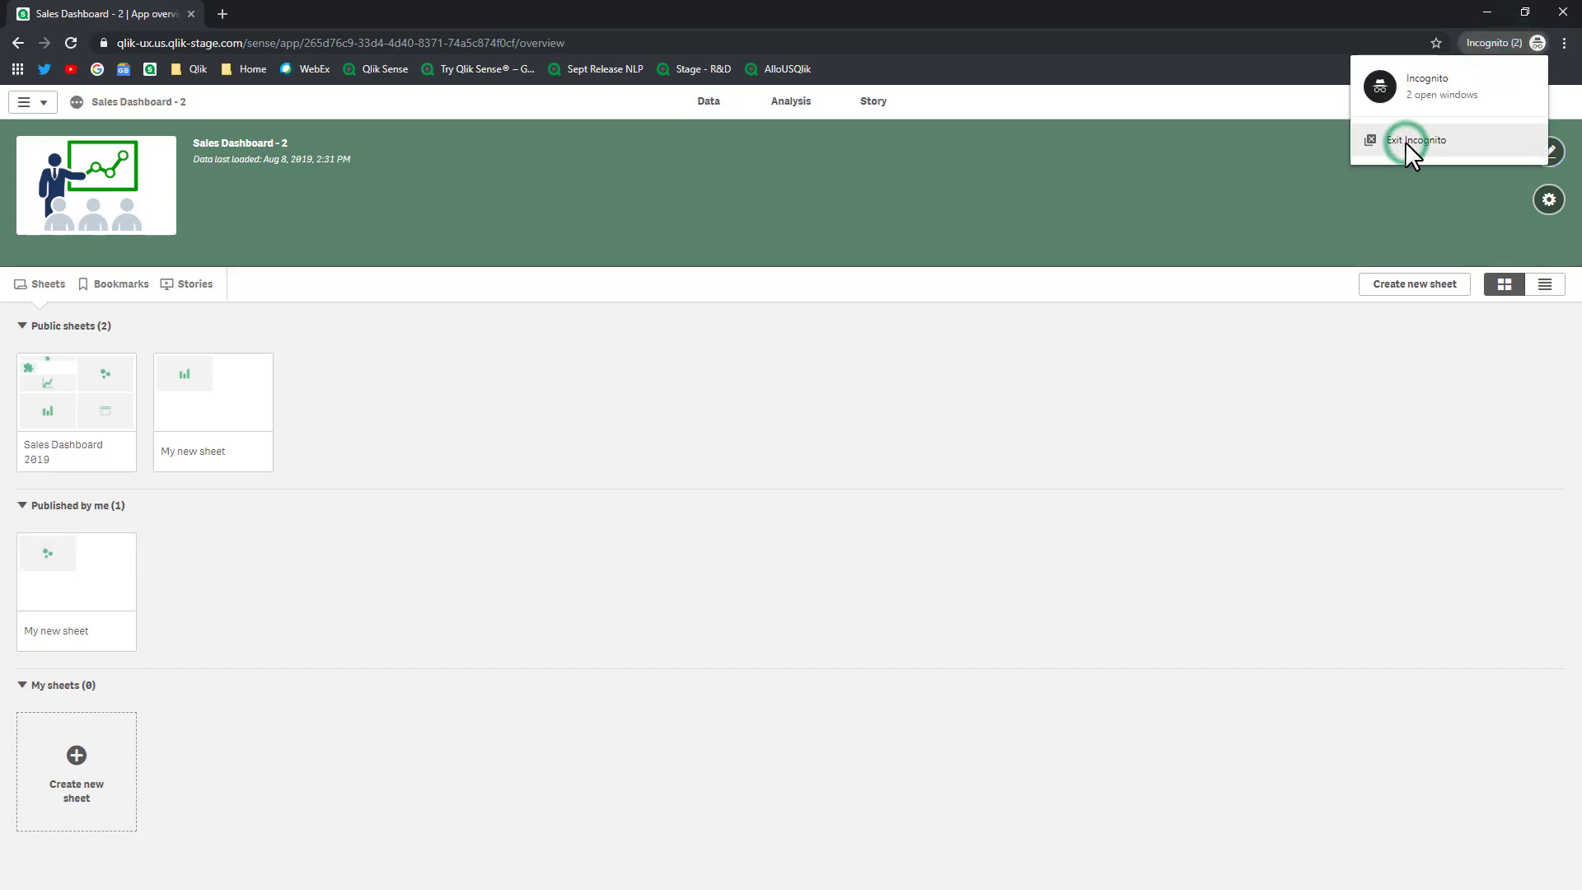
pyautogui.click(1563, 43)
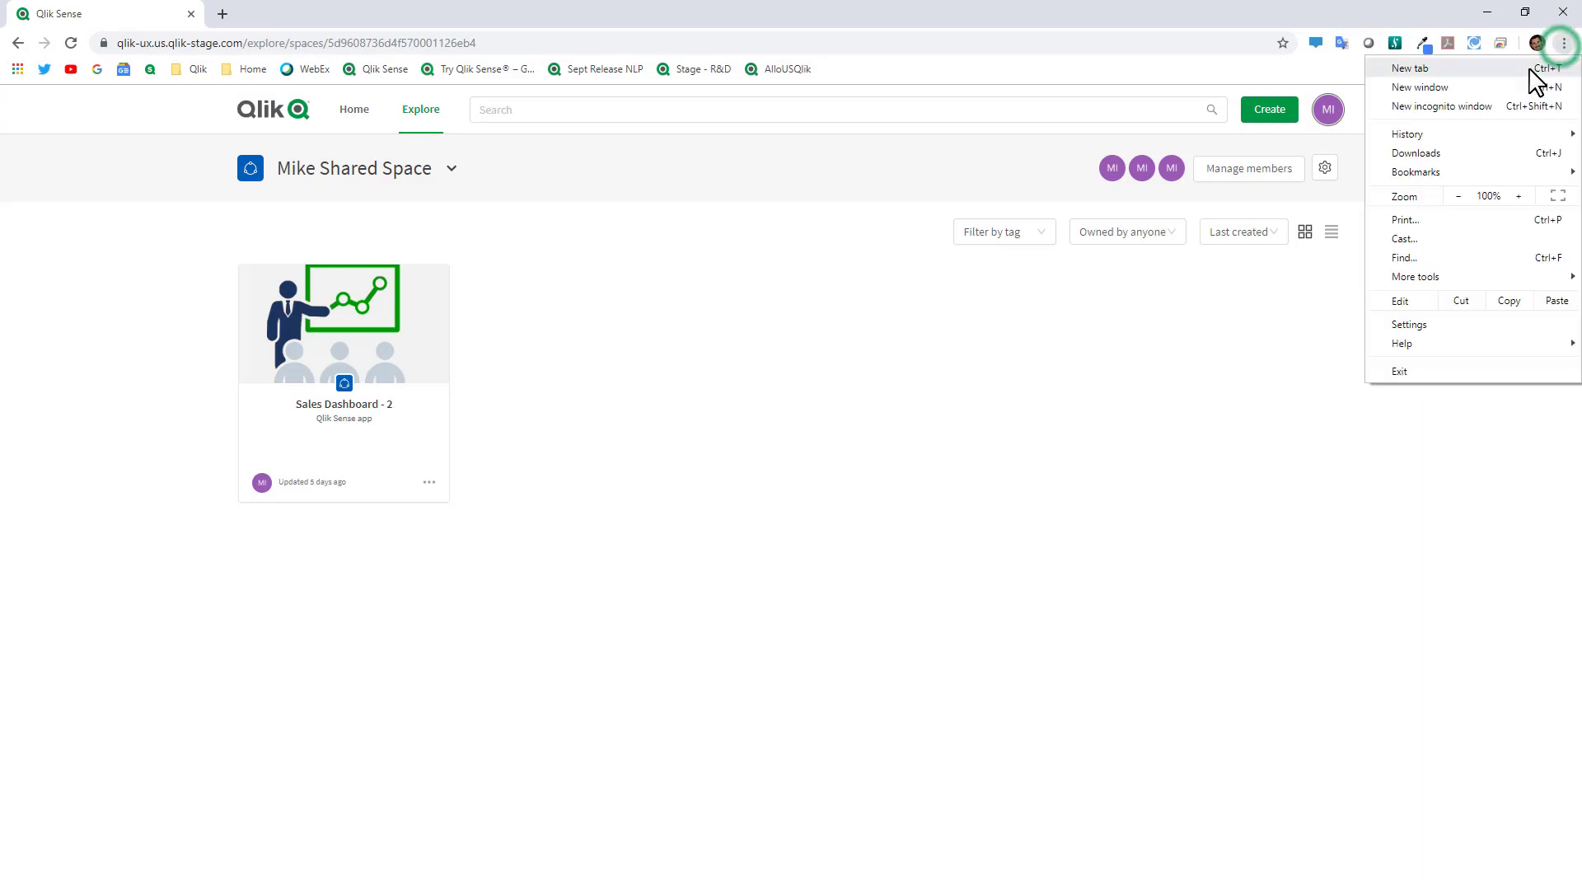
pyautogui.click(1507, 107)
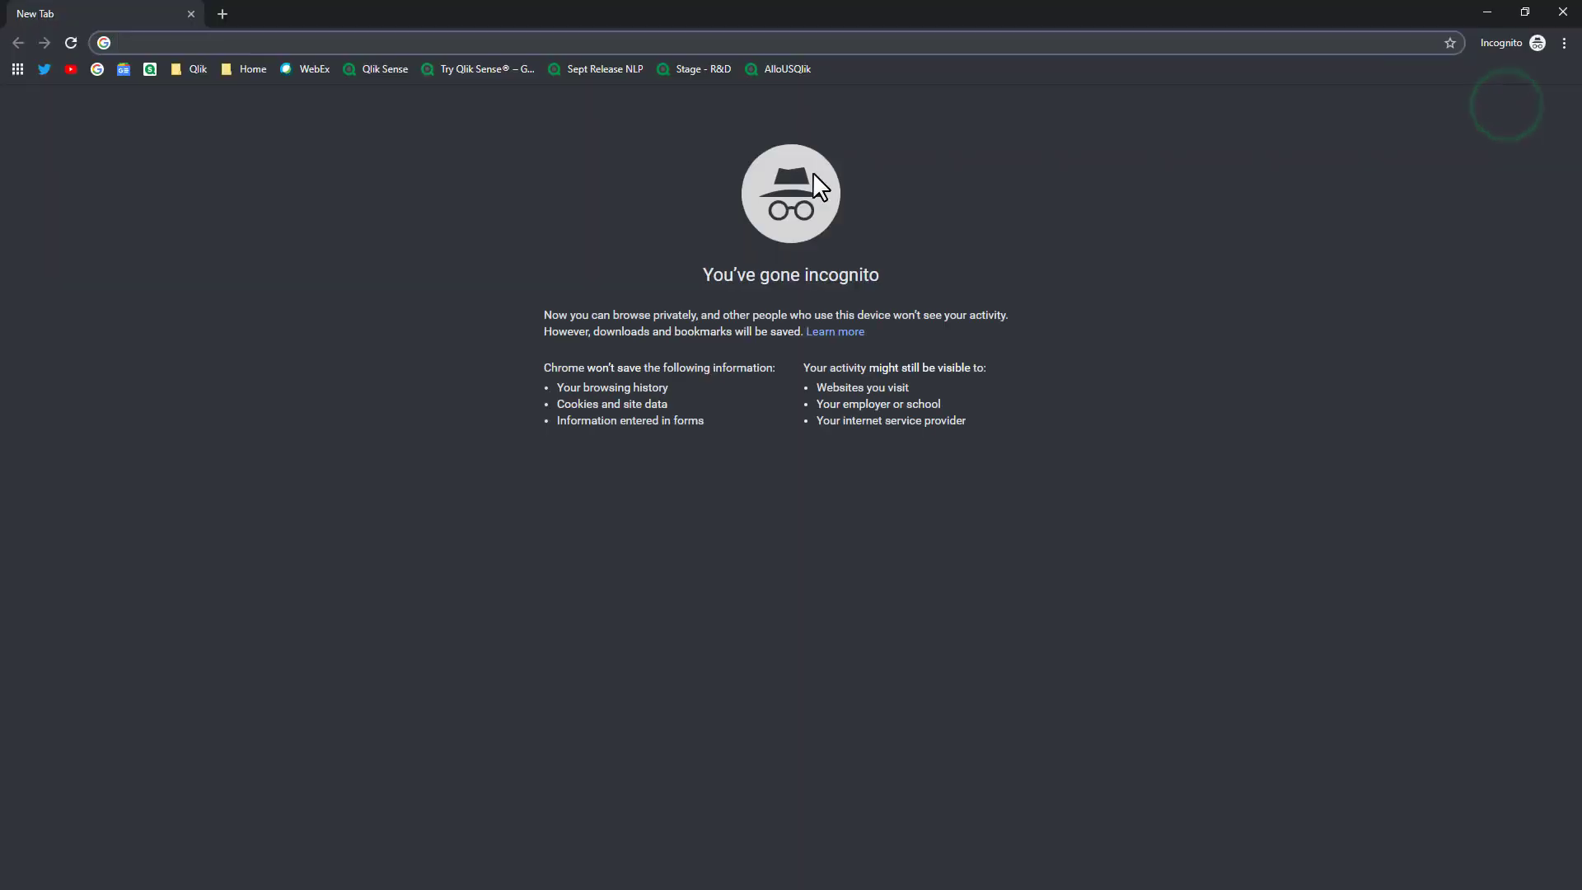
pyautogui.click(714, 69)
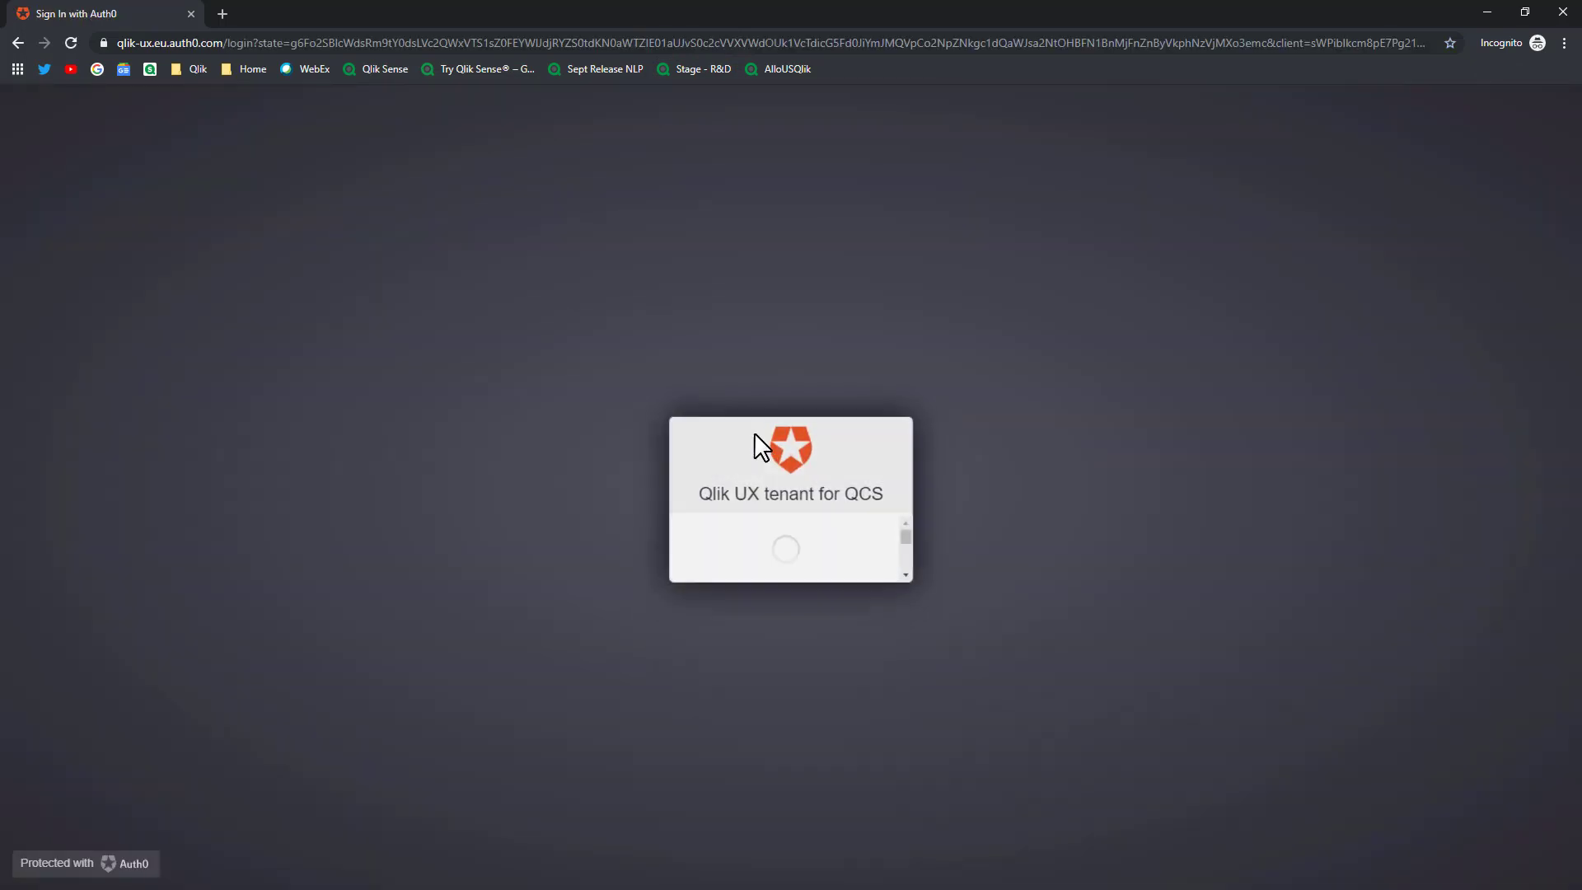
# Sign in to the tenant with the view-only member's e-mail and the saved account password
pyautogui.click(750, 522)
pyautogui.click(758, 610)
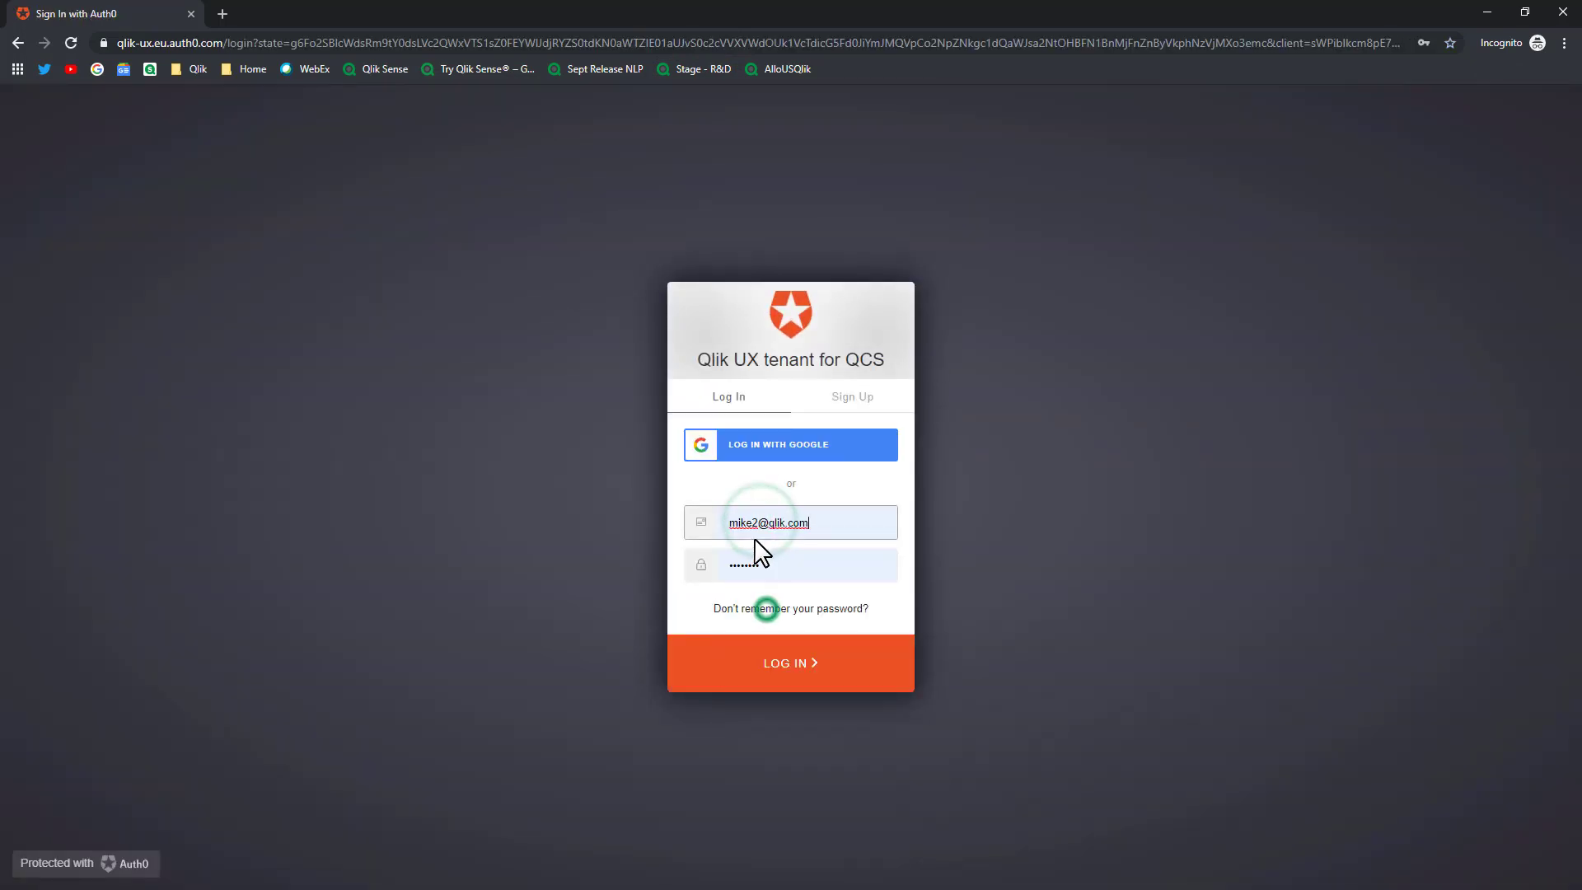
pyautogui.click(755, 524)
pyautogui.press('BackSpace')
pyautogui.write('3')
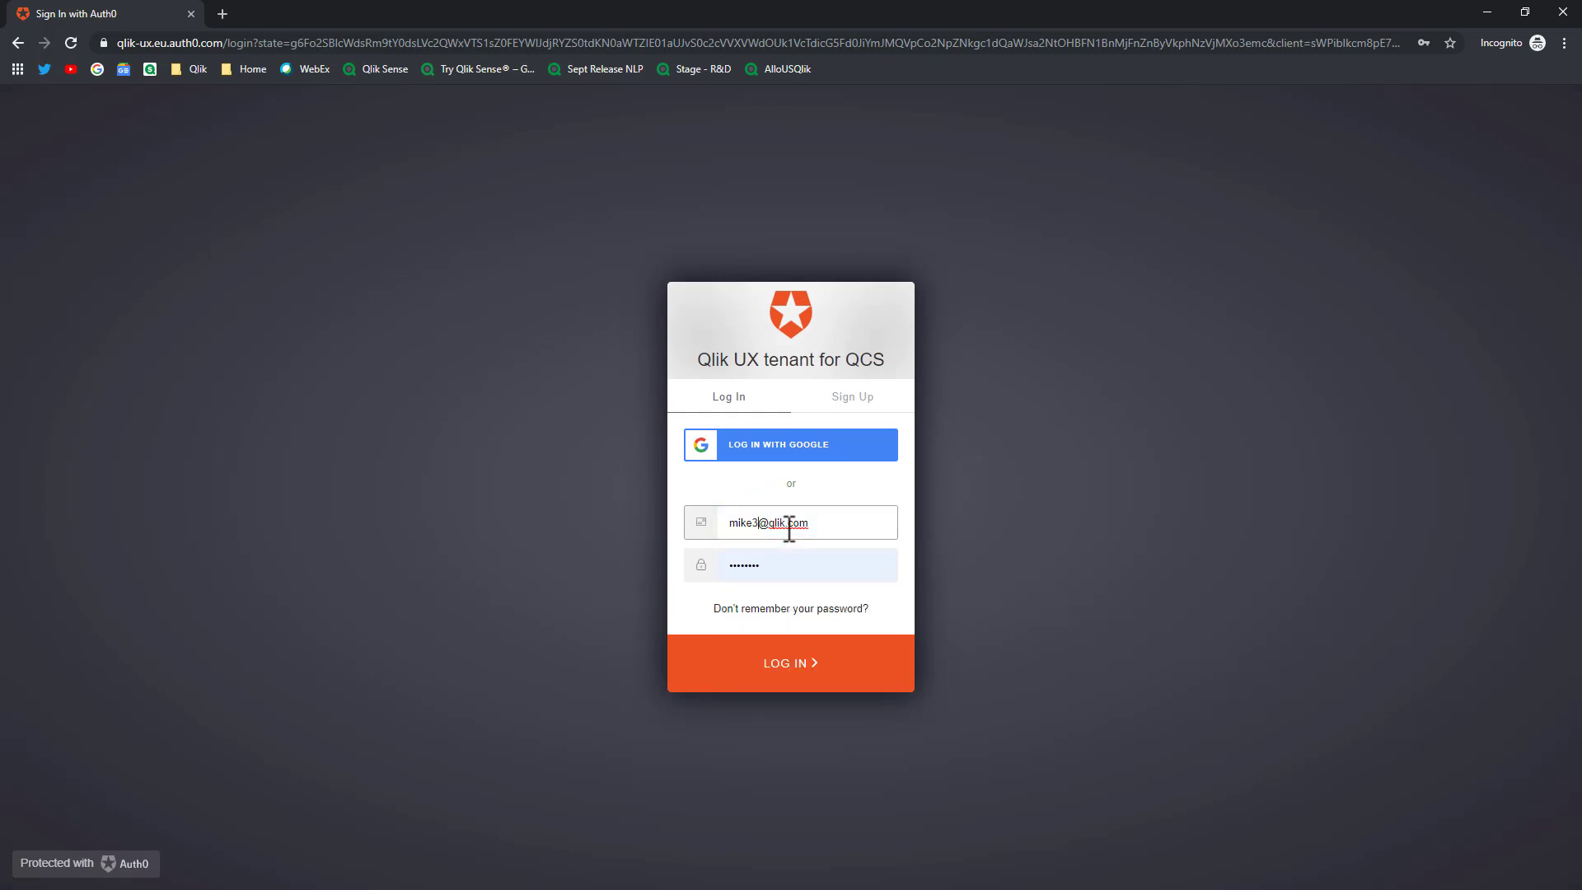
pyautogui.click(793, 675)
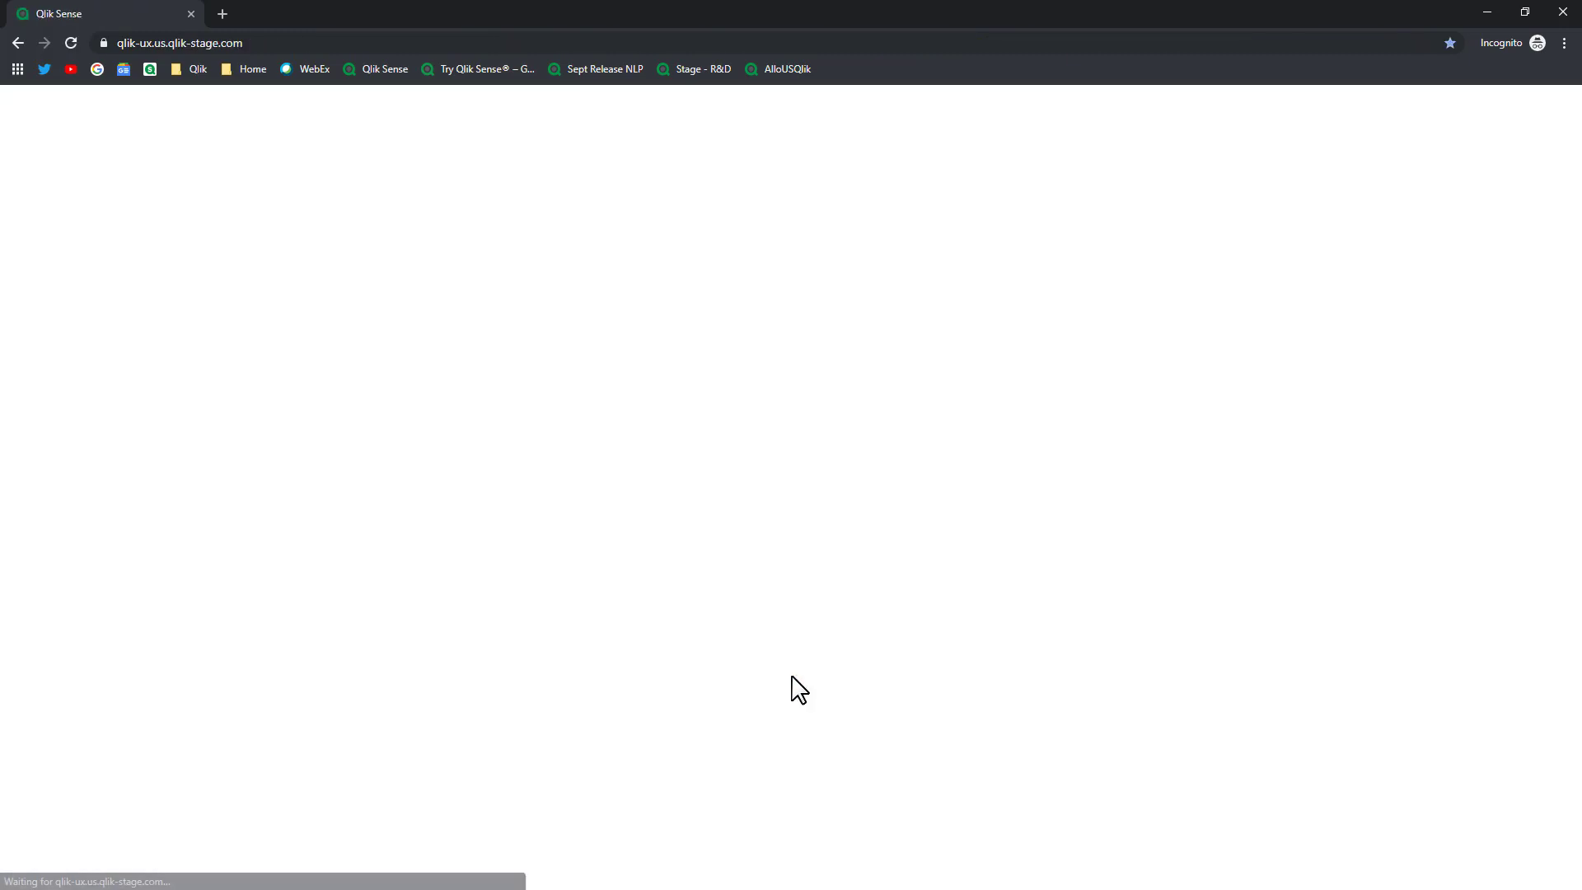
# Go to the managed space, check which actions Sales Dashboard - 2 offers this member, and open the app
pyautogui.click(413, 111)
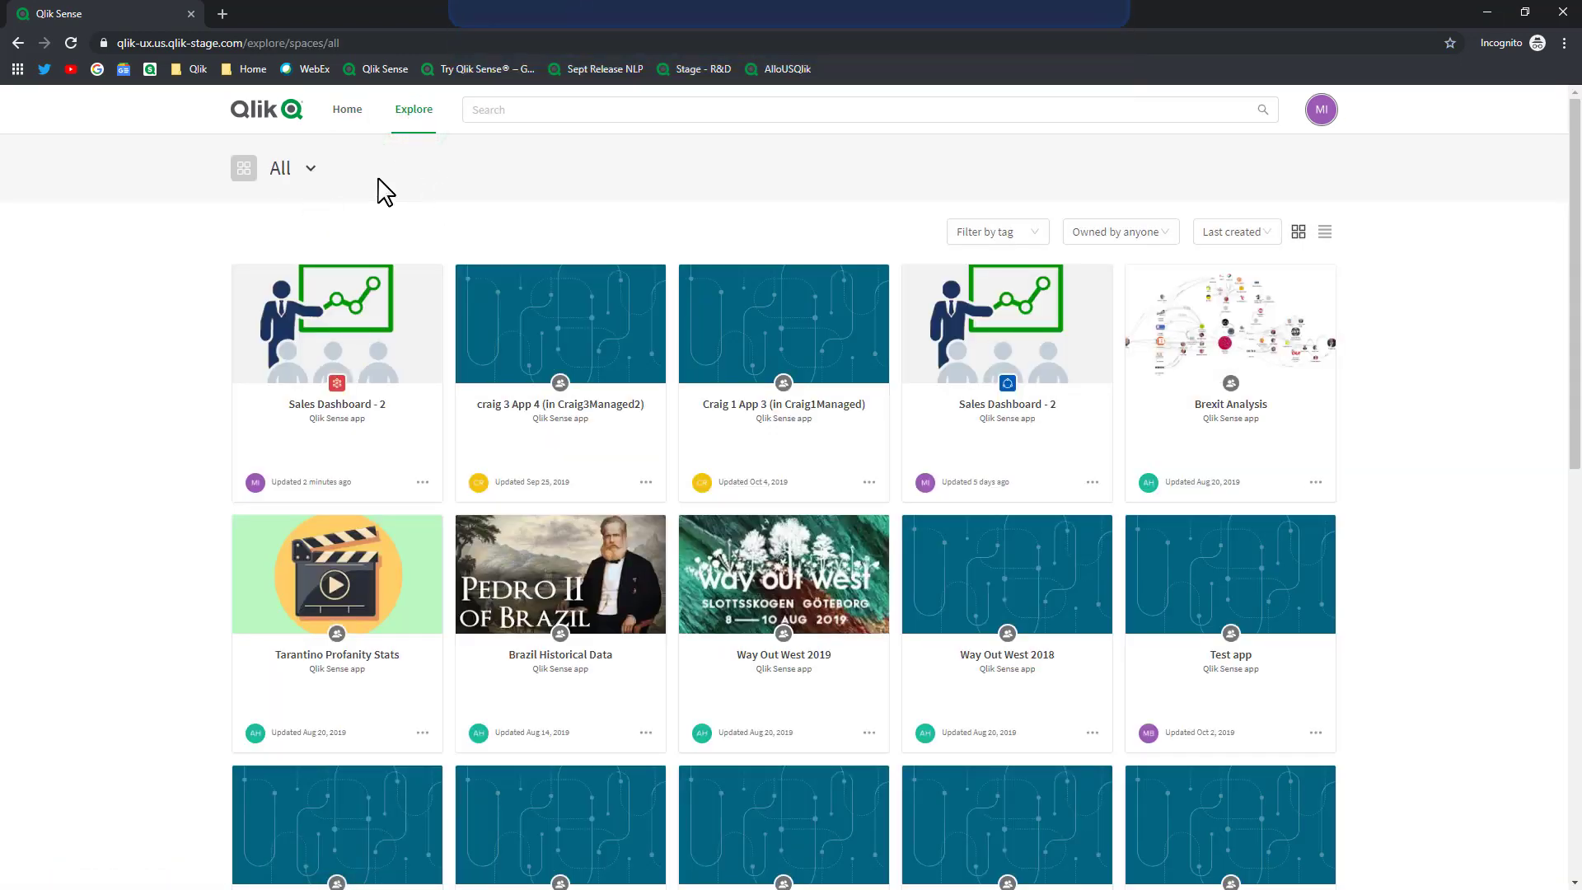
pyautogui.click(309, 167)
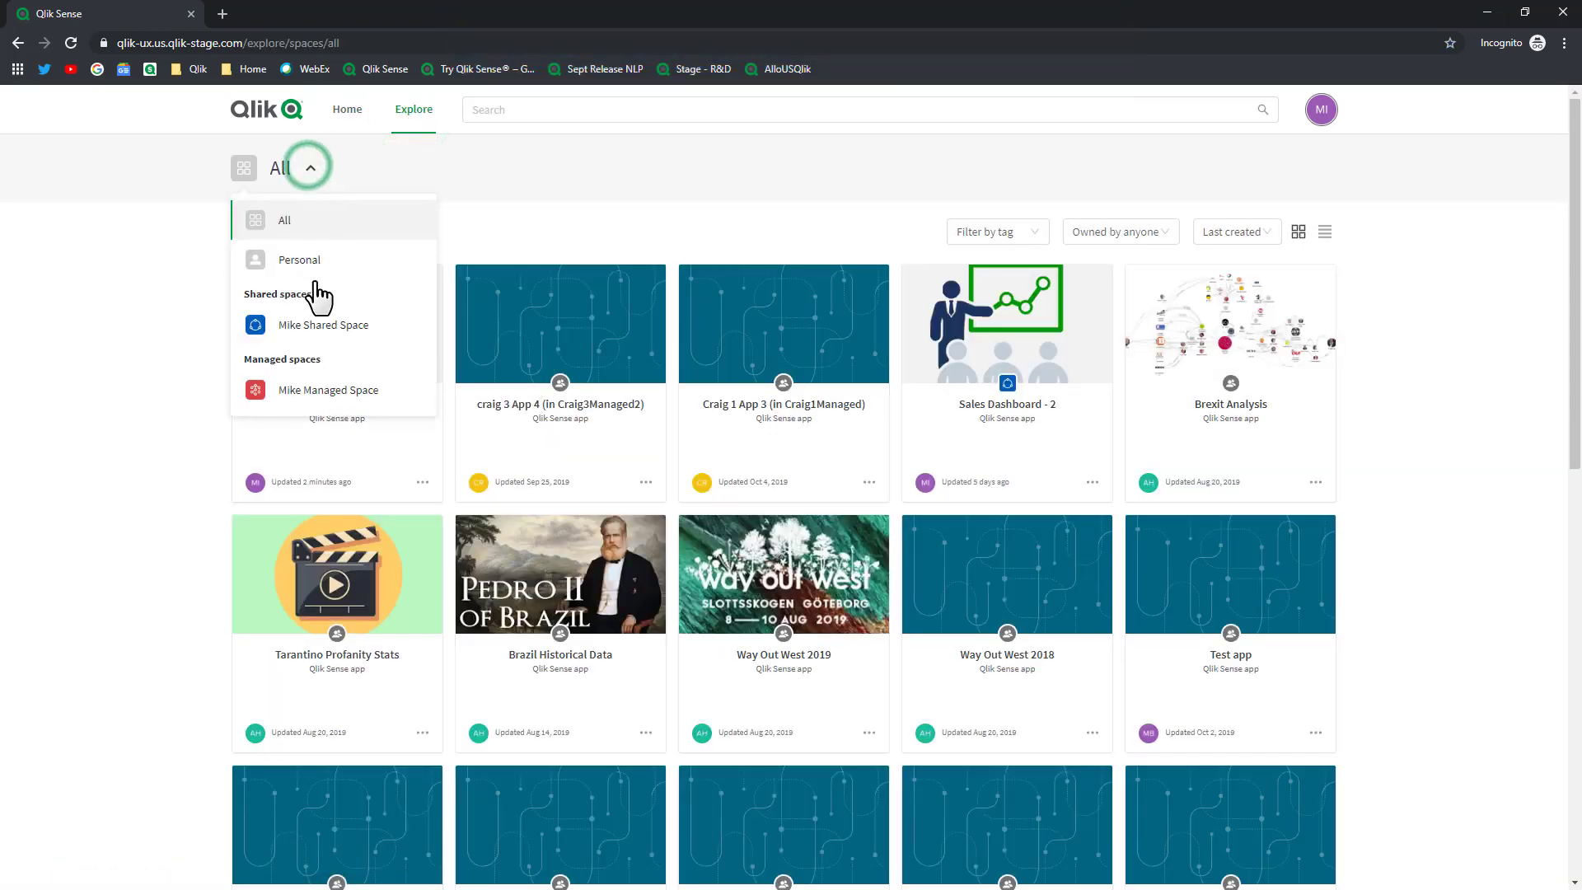
pyautogui.click(328, 388)
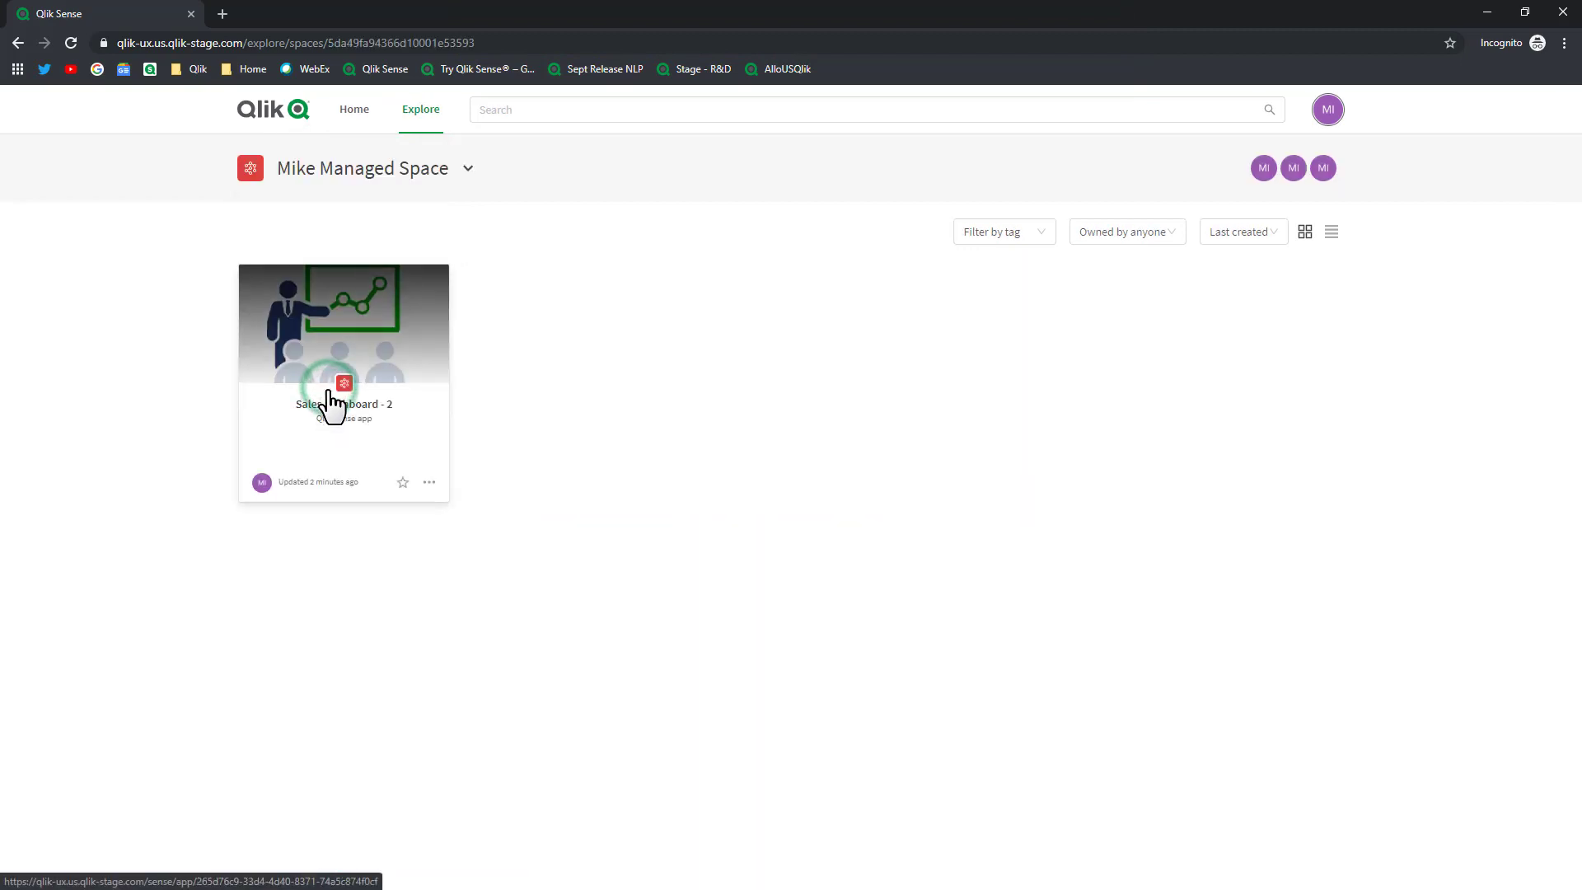
pyautogui.click(430, 483)
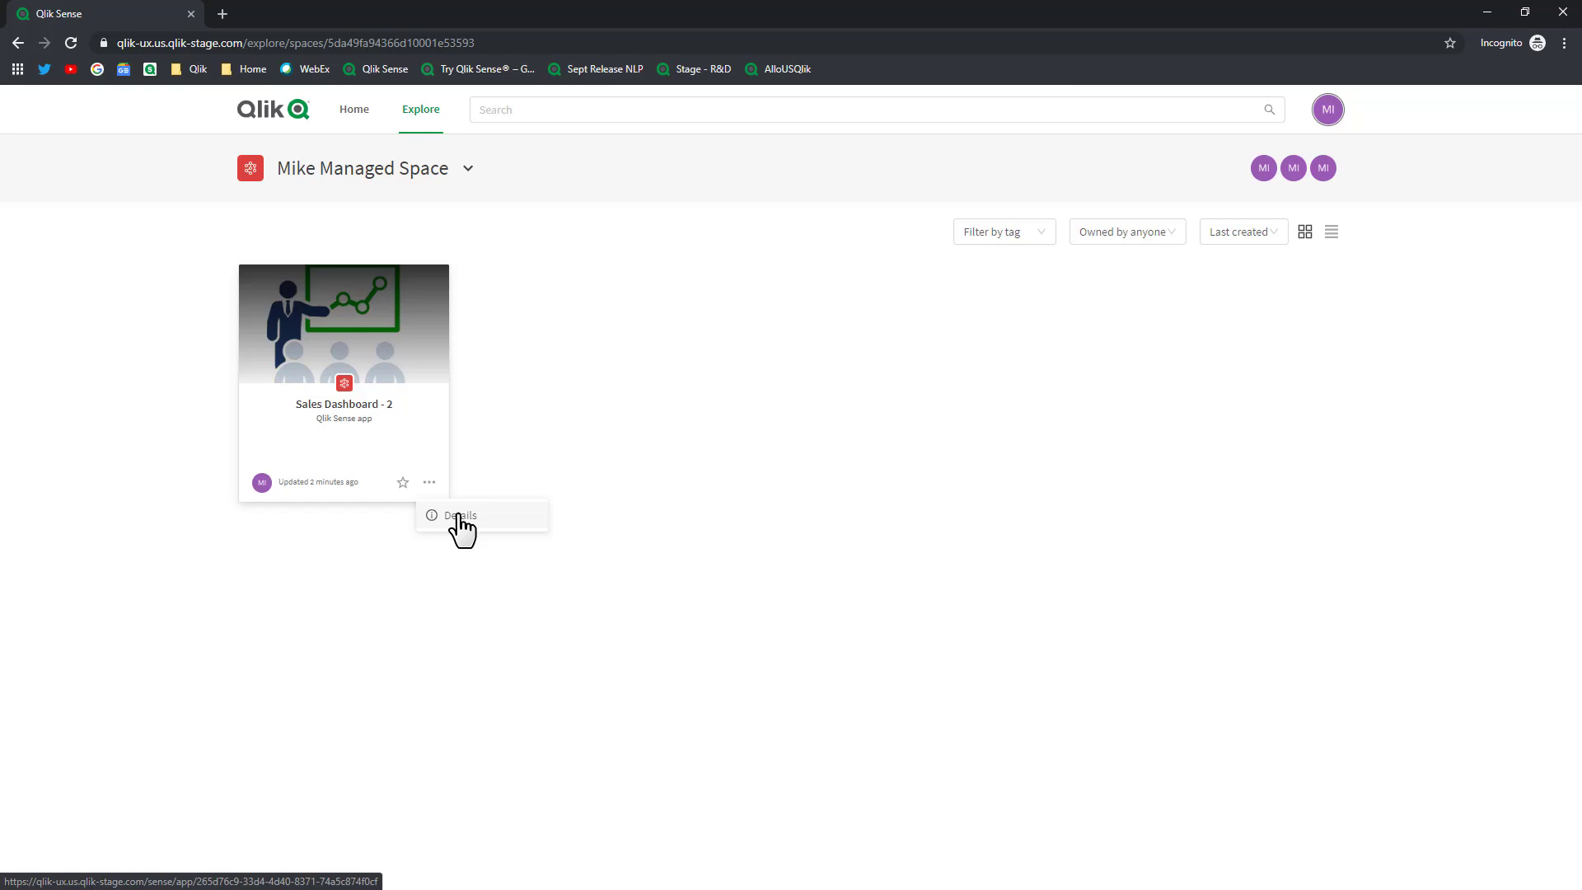
pyautogui.click(402, 429)
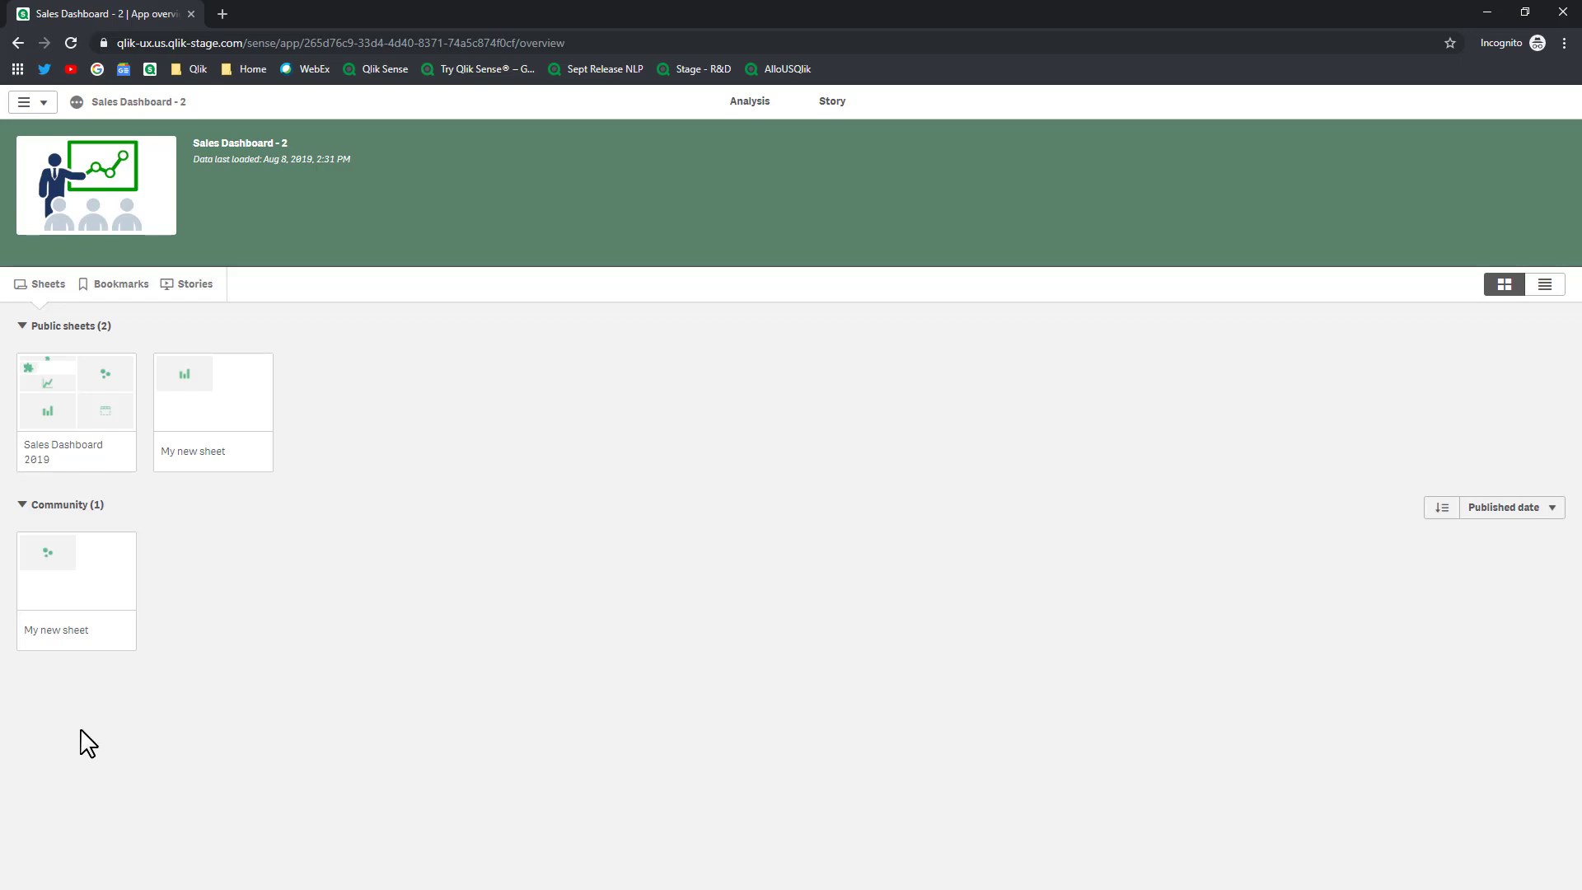
# Open the Sales Dashboard 2019 sheet, set the goal slider to 75, and select Men's Footwear and Sportwear in Sales by Category
pyautogui.click(116, 422)
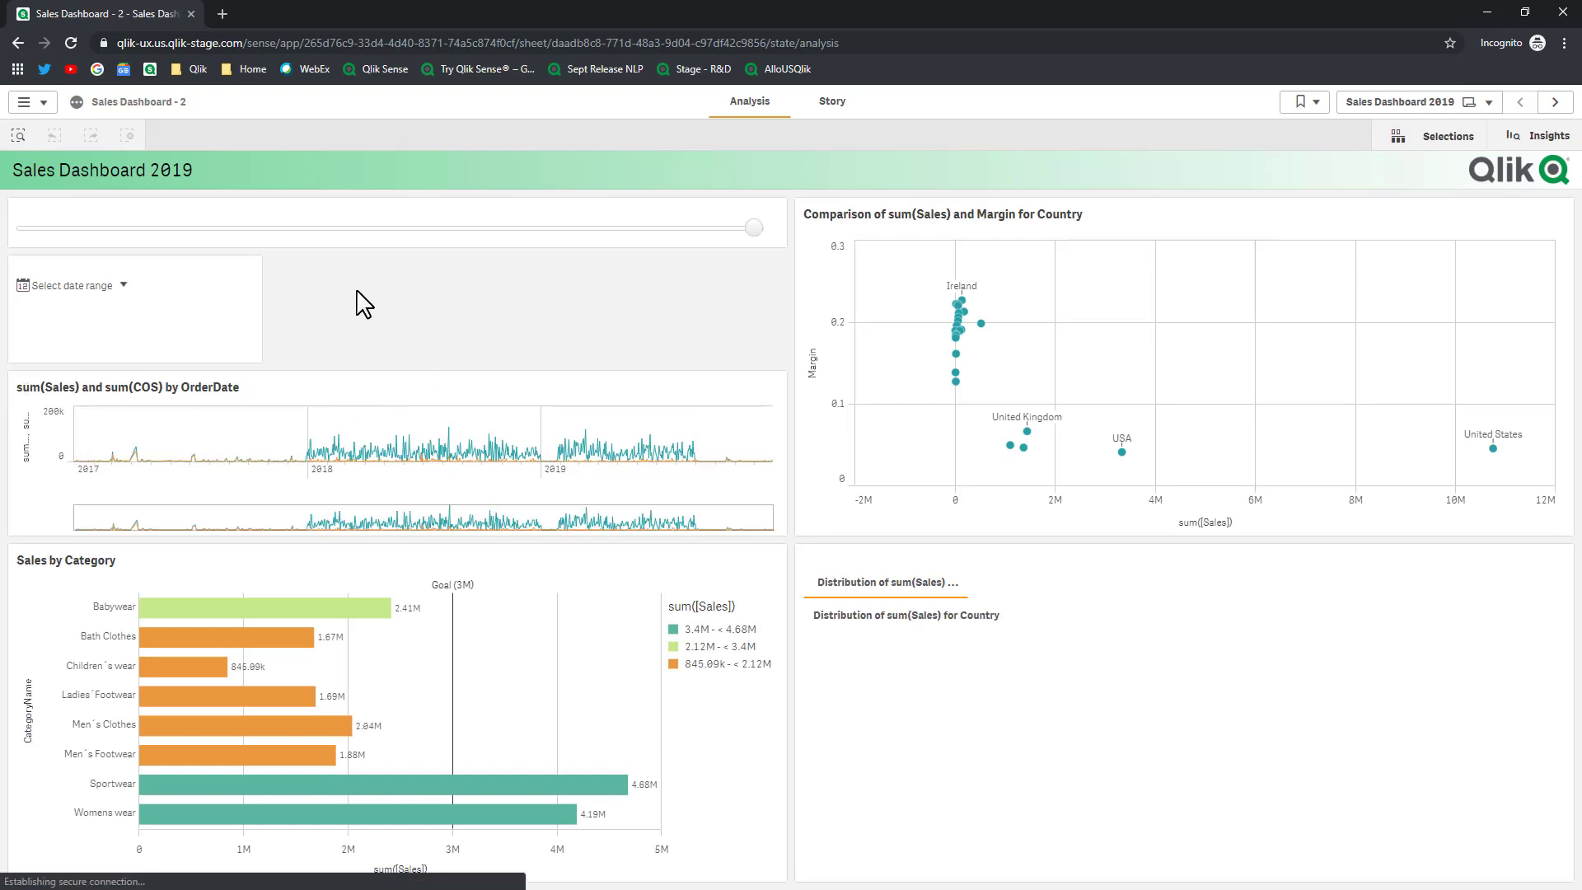
pyautogui.click(746, 228)
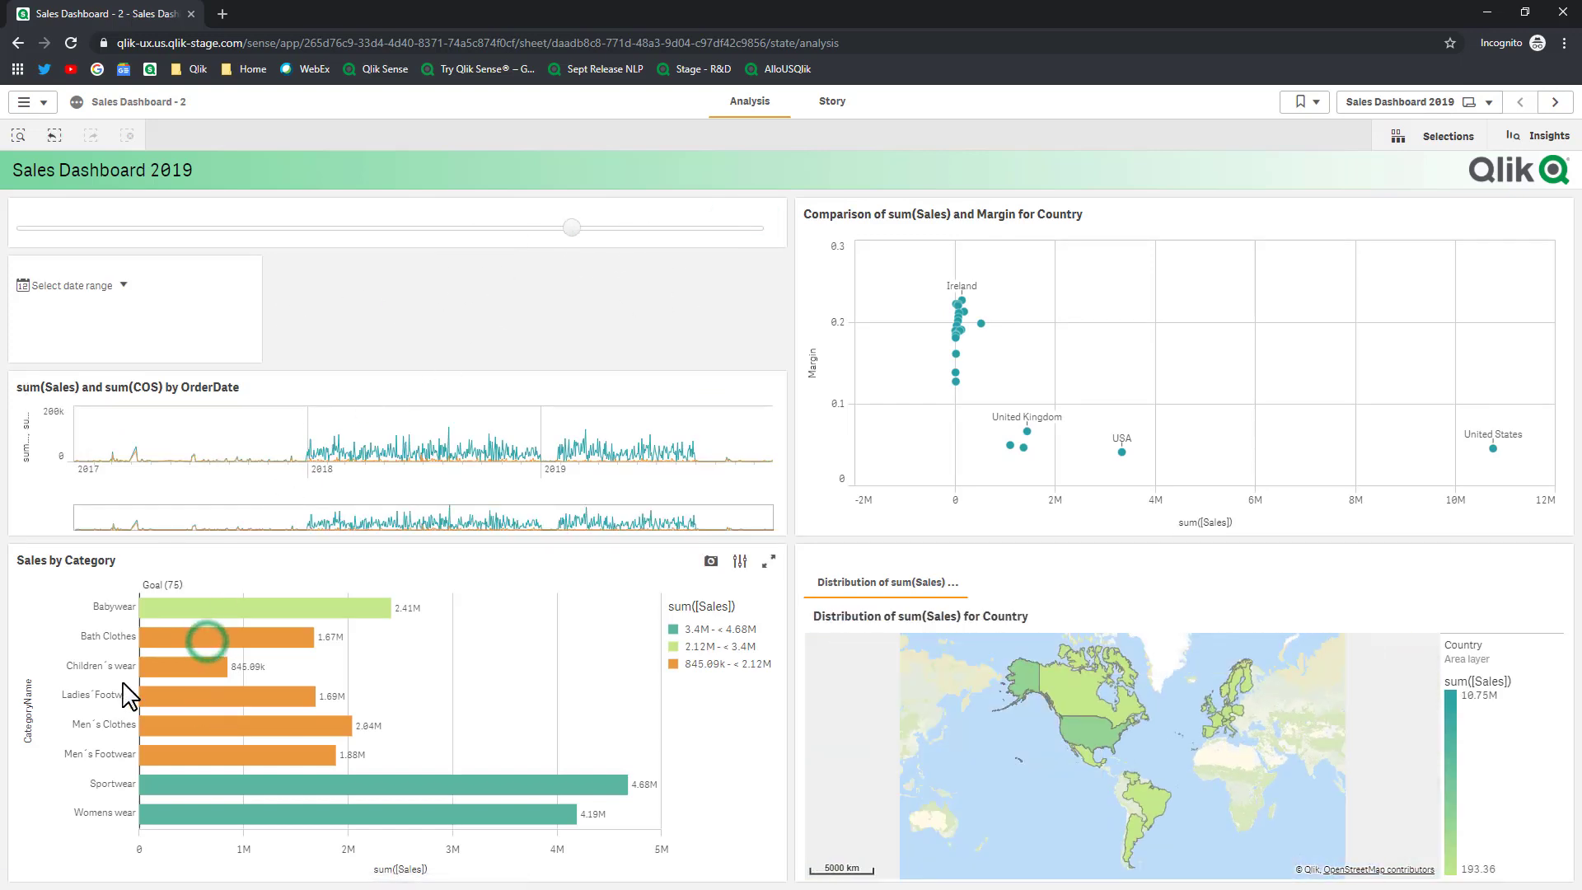
pyautogui.moveTo(115, 684); pyautogui.dragTo(110, 763)
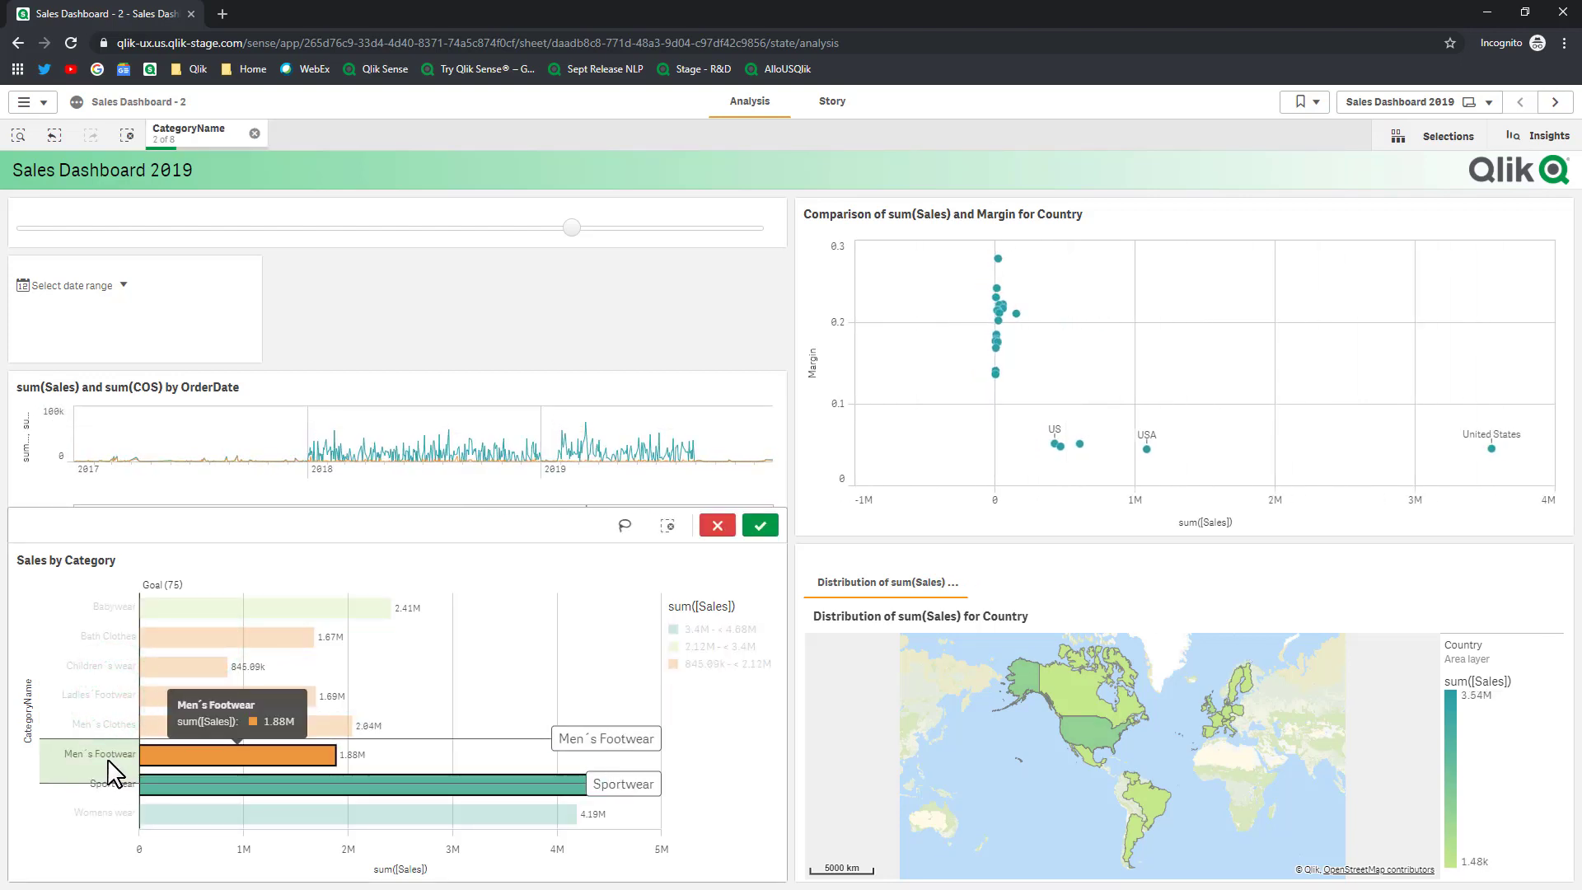
pyautogui.moveTo(110, 753); pyautogui.dragTo(109, 753)
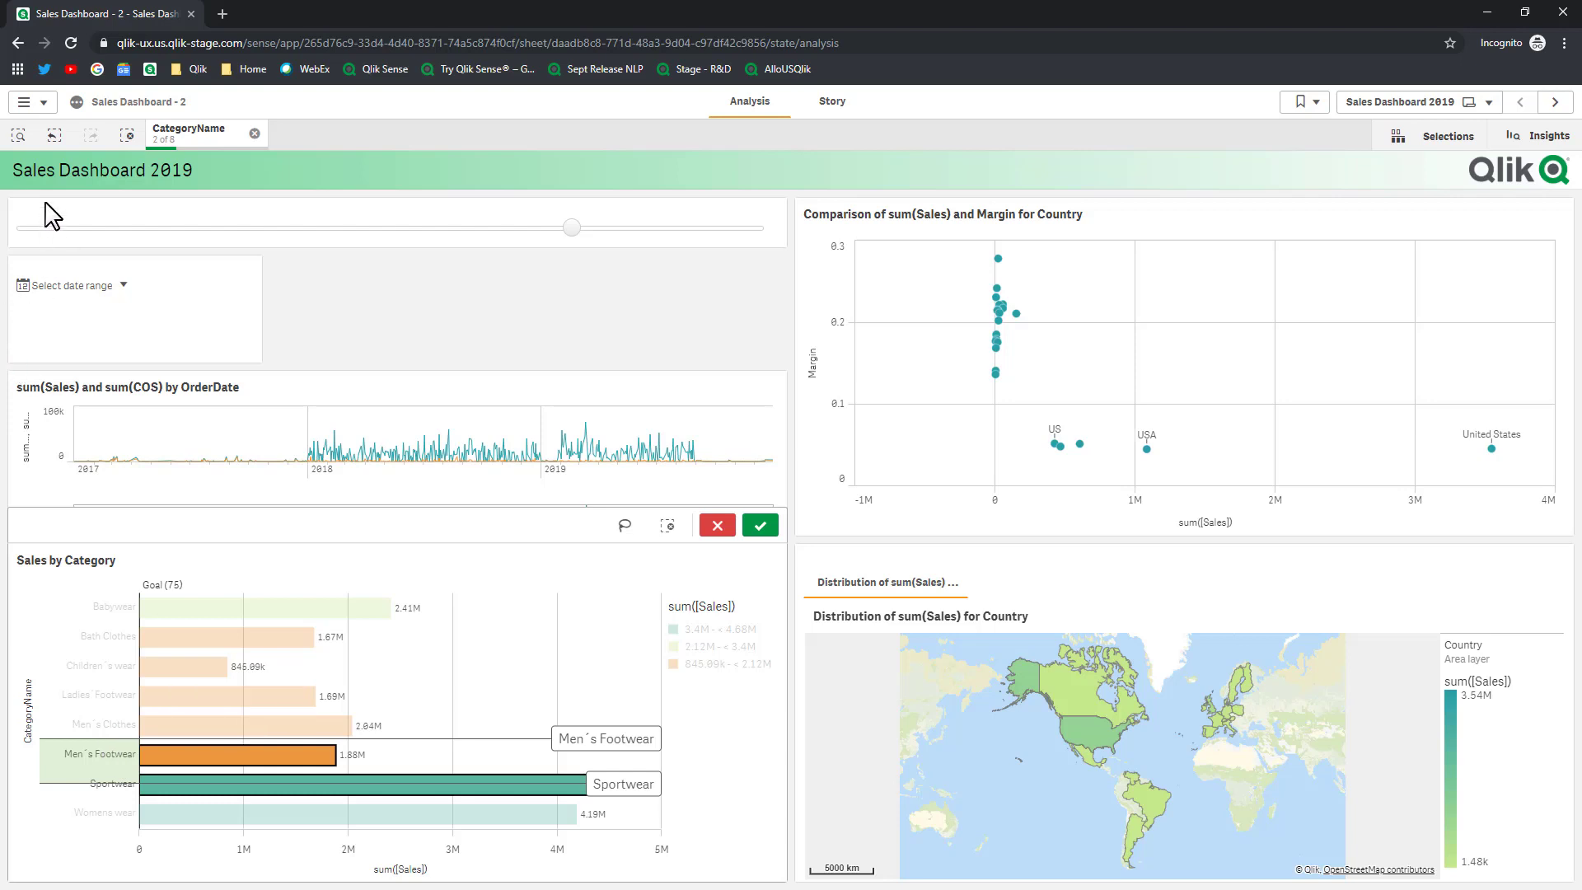
# Leave the sheet for the app overview, then return through the hub to the managed space
pyautogui.click(33, 101)
pyautogui.click(55, 137)
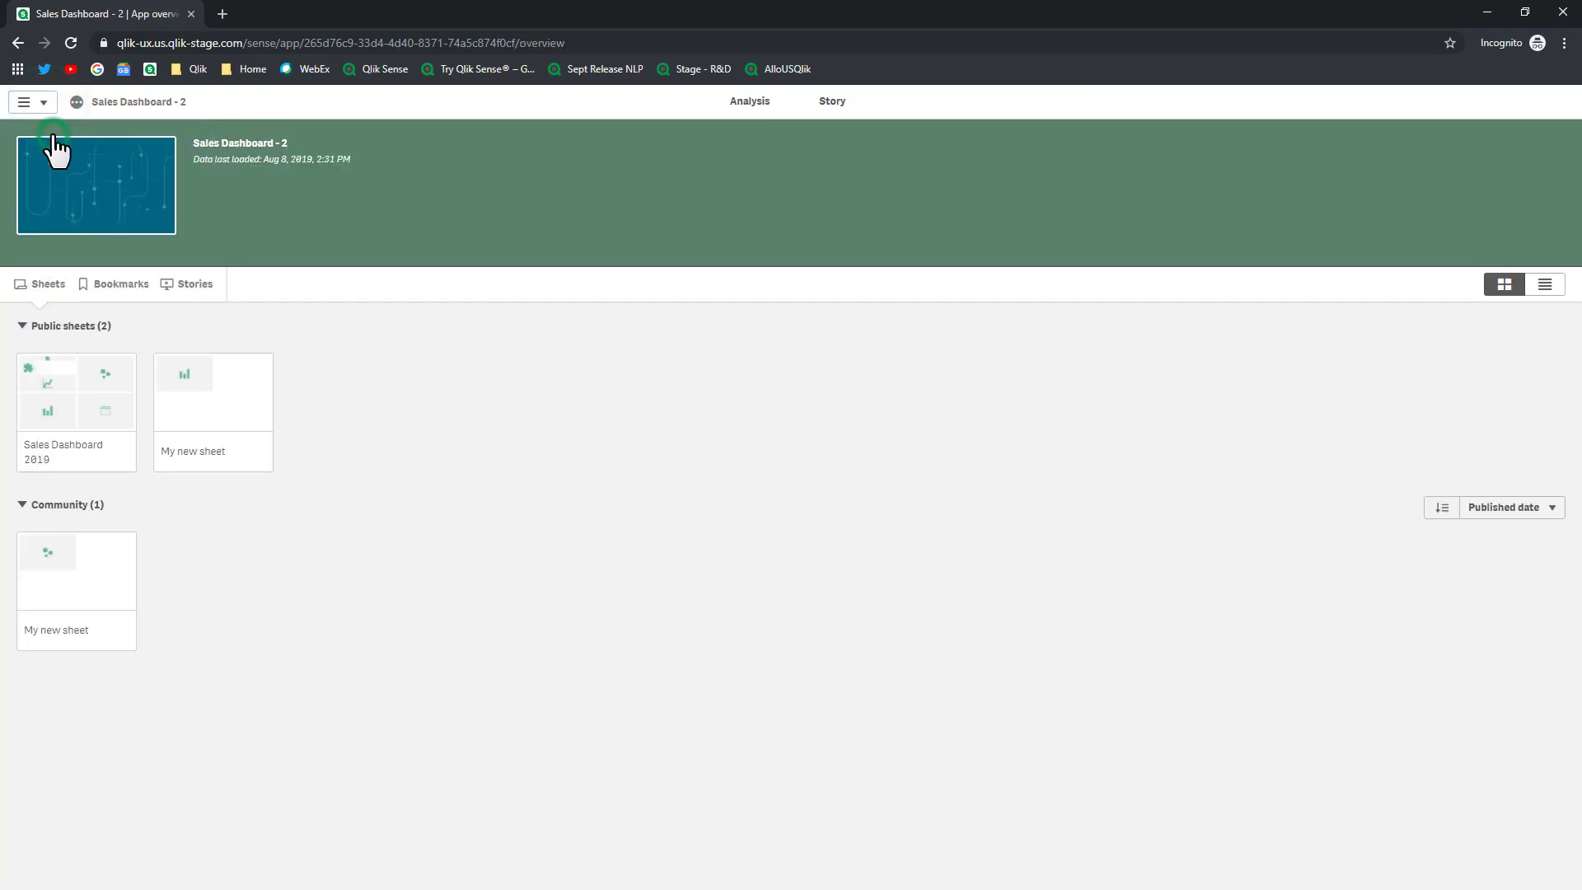
pyautogui.click(48, 103)
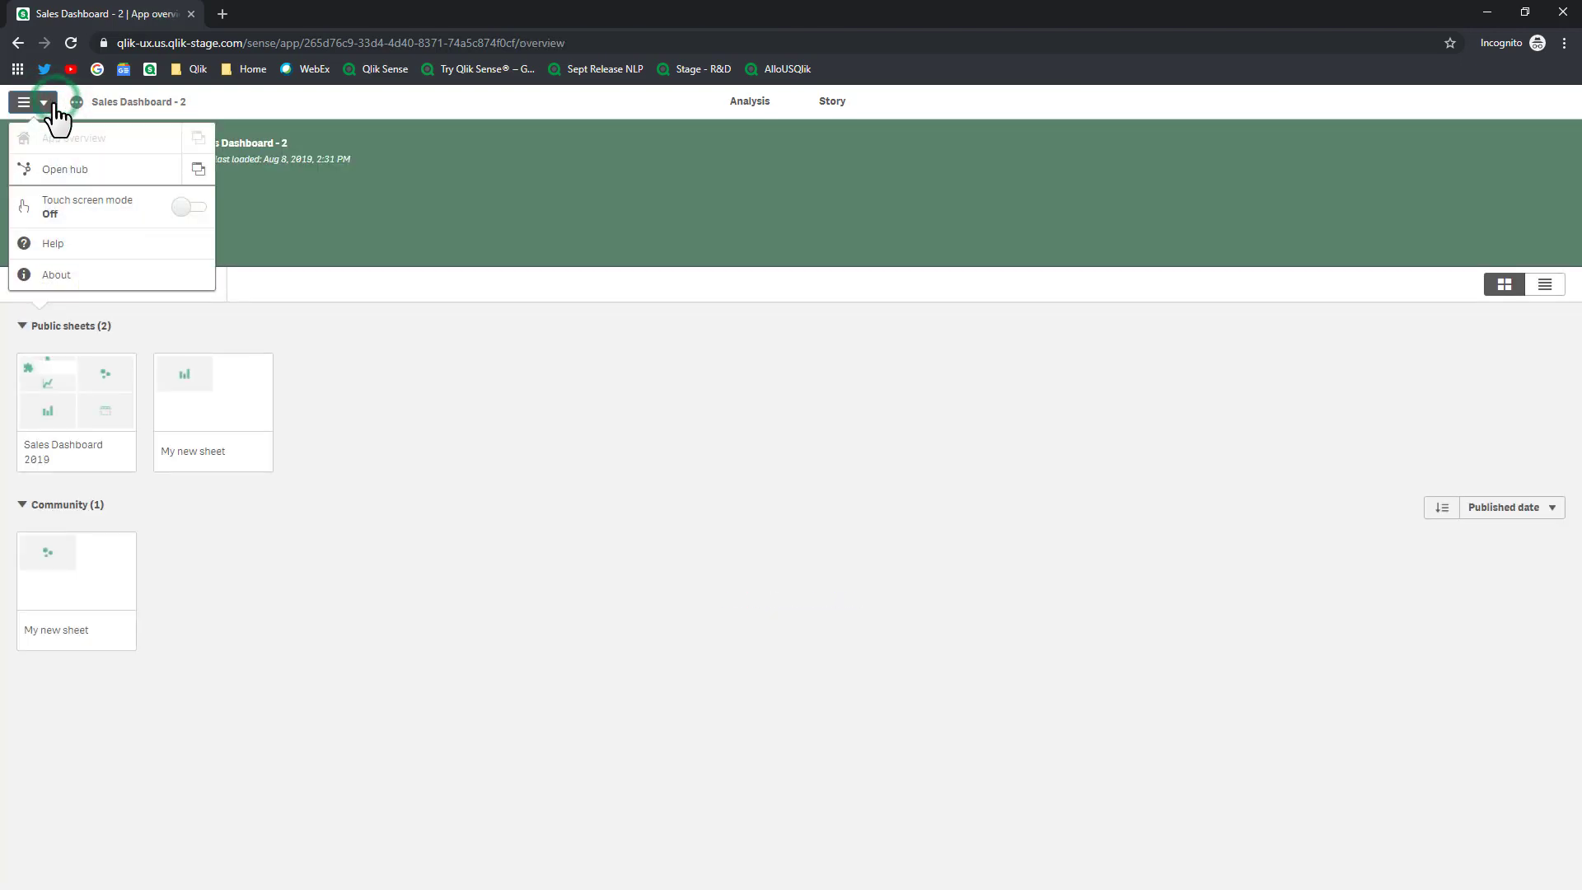
pyautogui.click(43, 169)
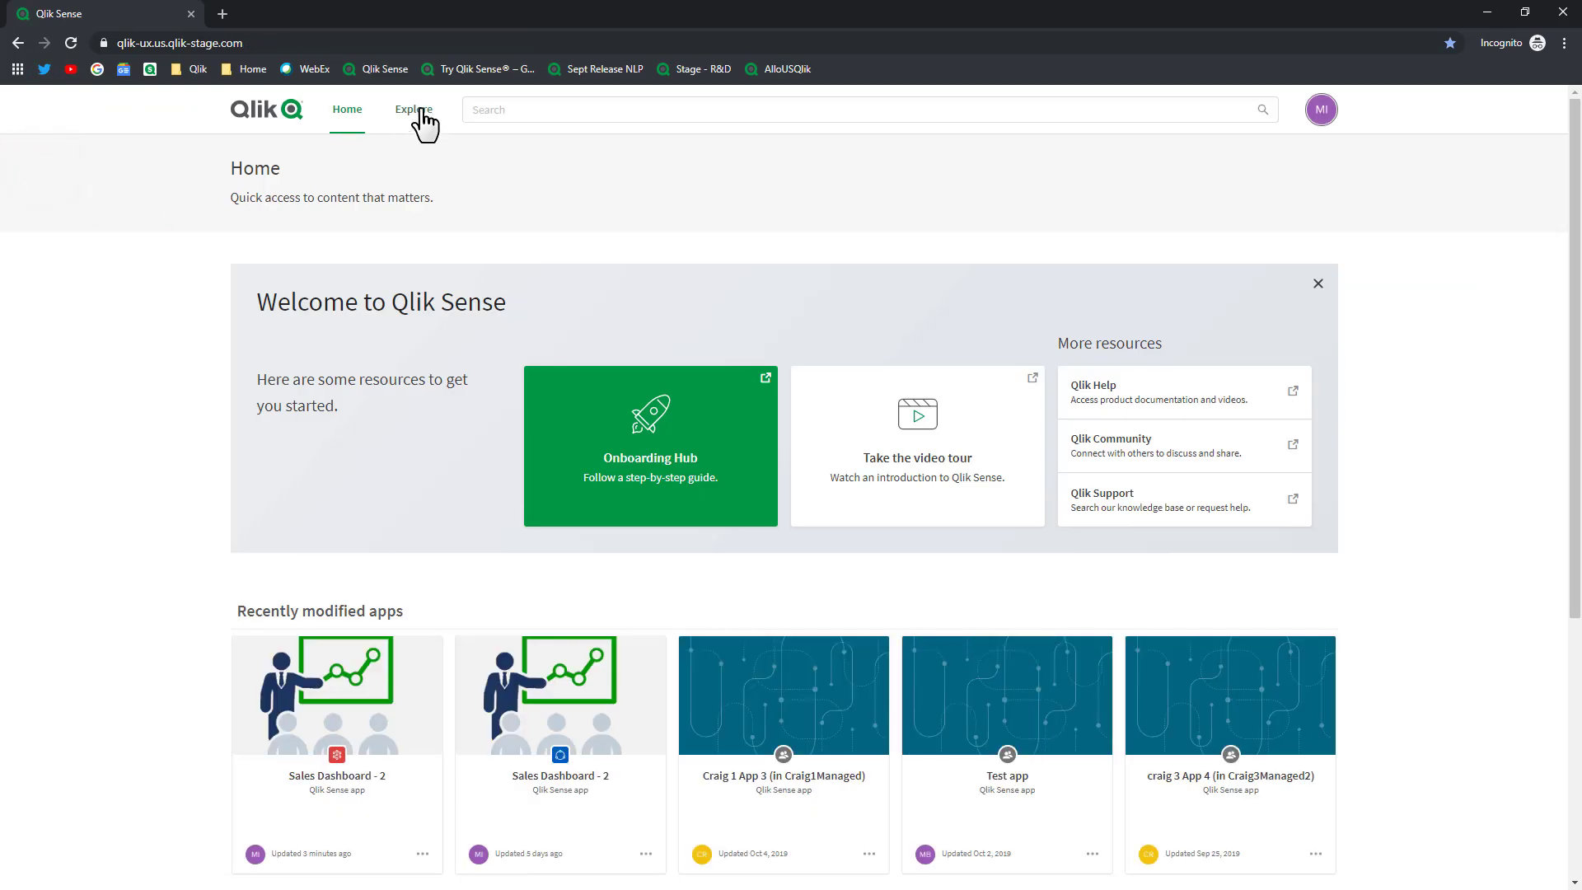
pyautogui.click(417, 110)
pyautogui.click(304, 168)
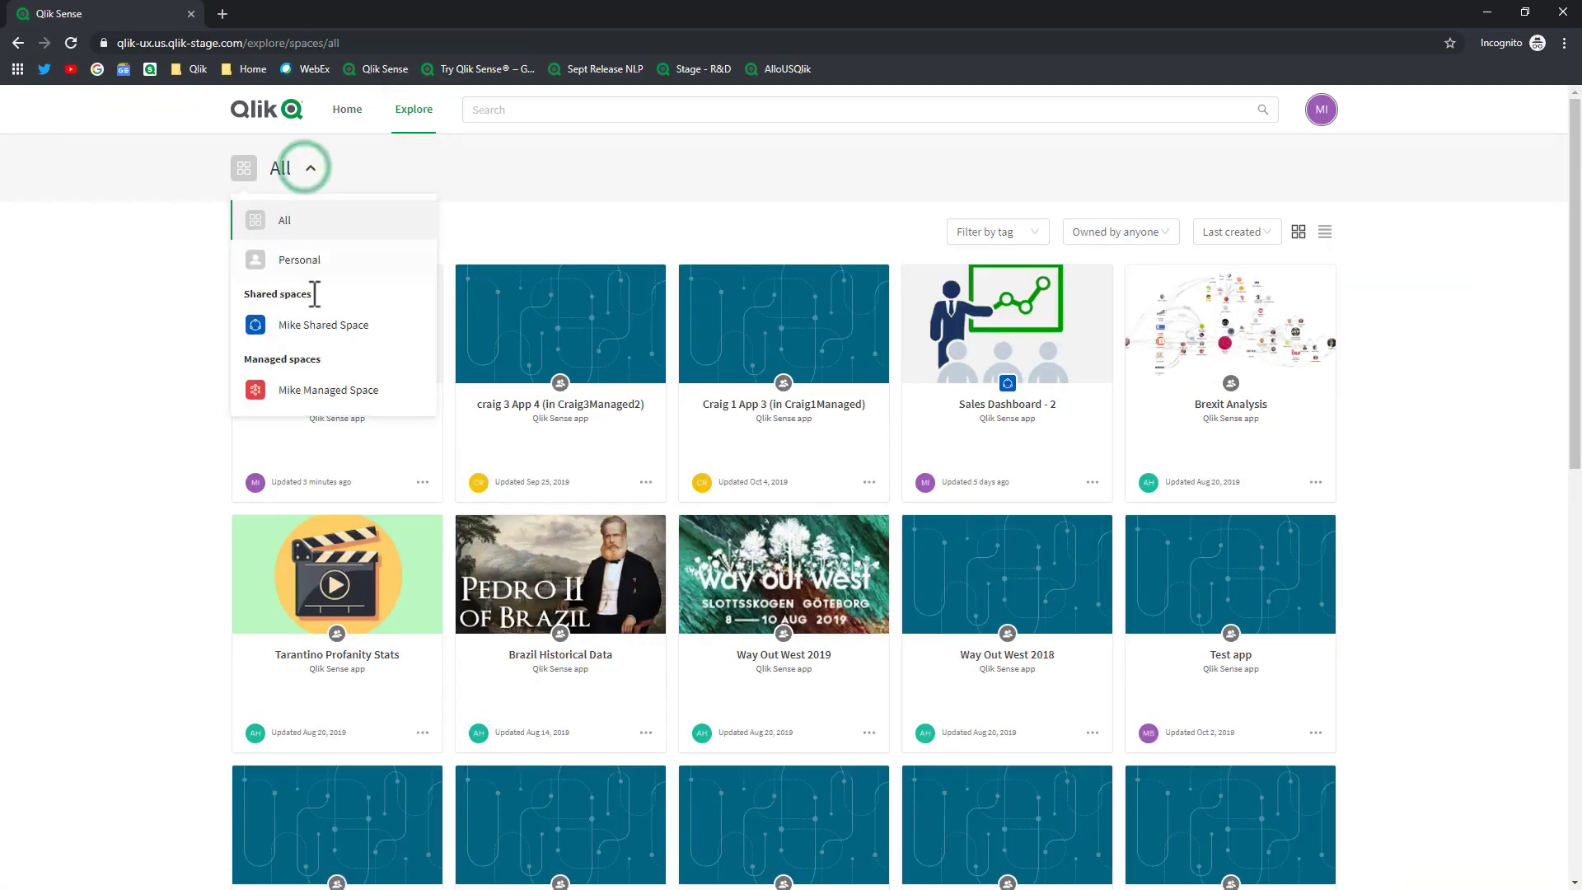
pyautogui.click(315, 387)
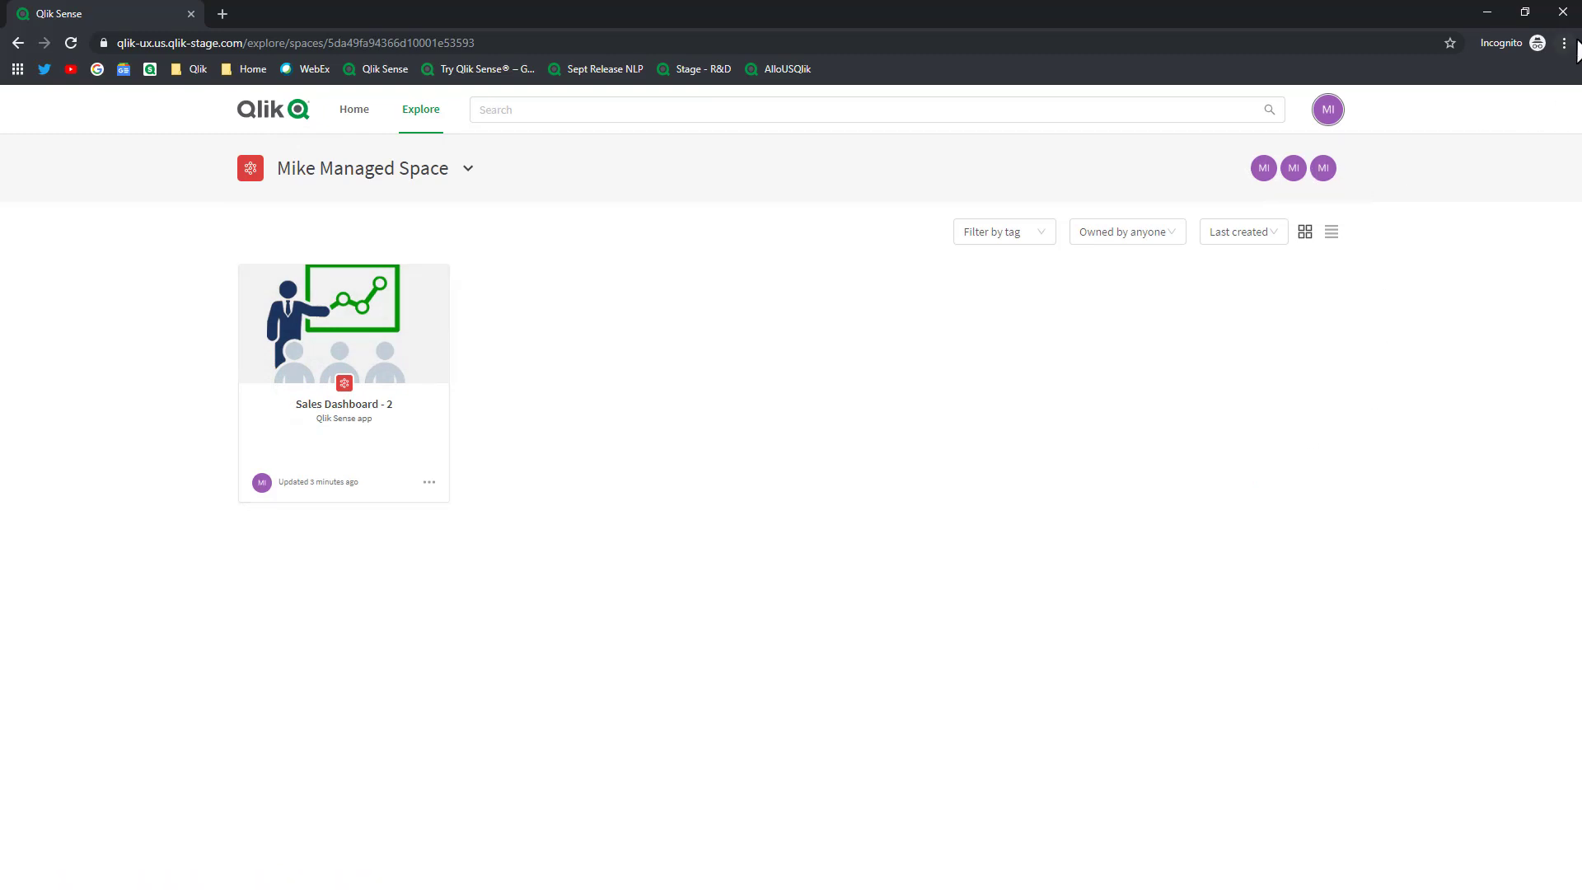
# Close the view-only member's private session and bring up the Stage - R&D sign-in page in a new private window
pyautogui.click(1538, 43)
pyautogui.click(1427, 155)
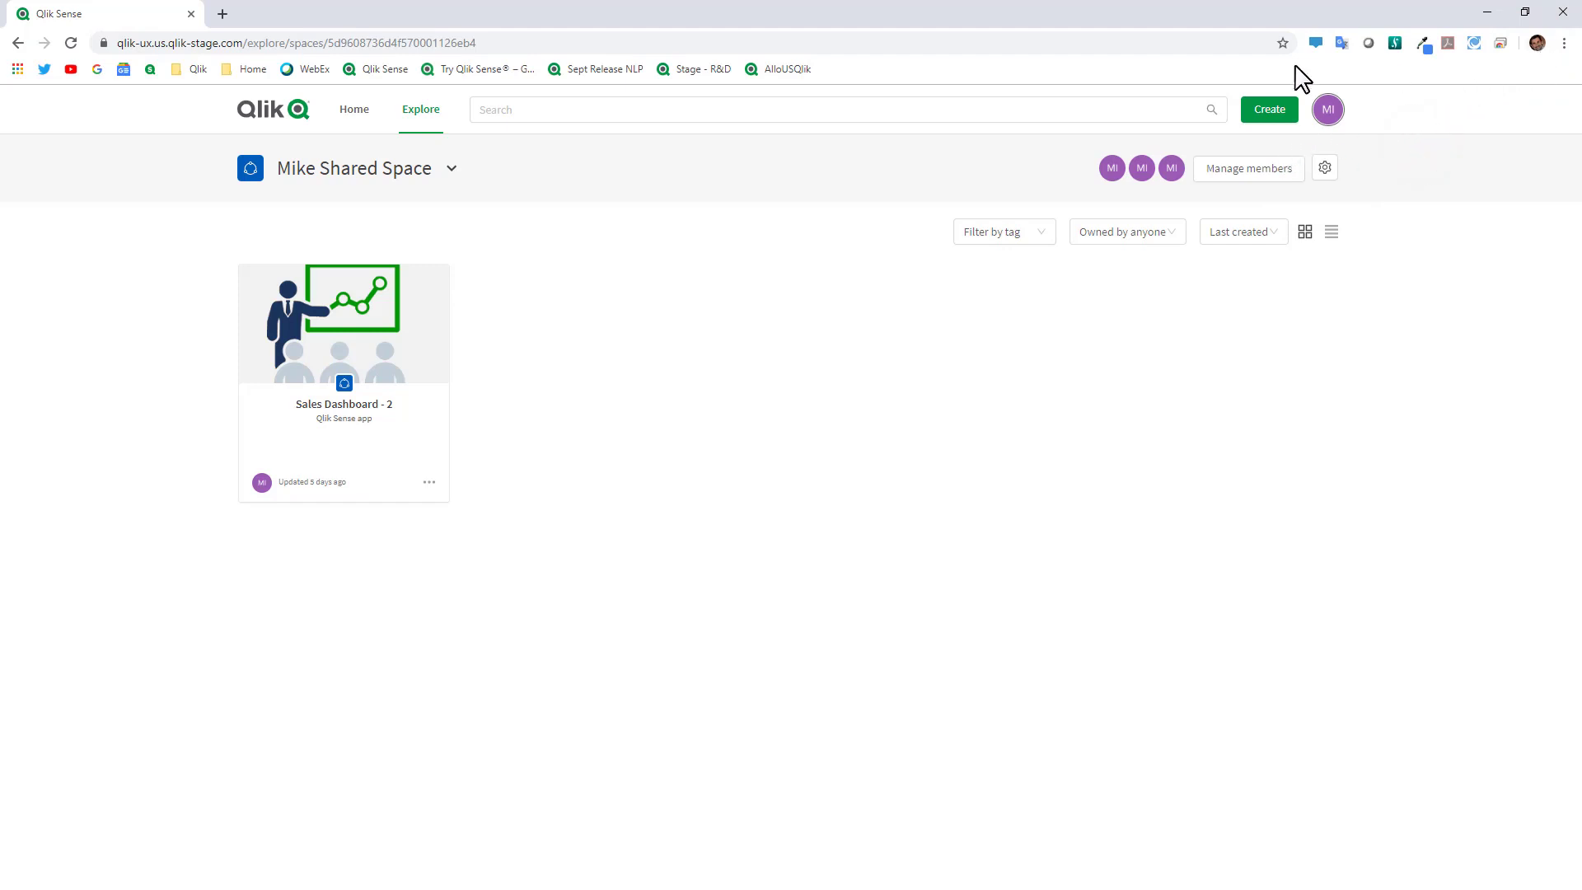
pyautogui.click(1564, 43)
pyautogui.click(1435, 105)
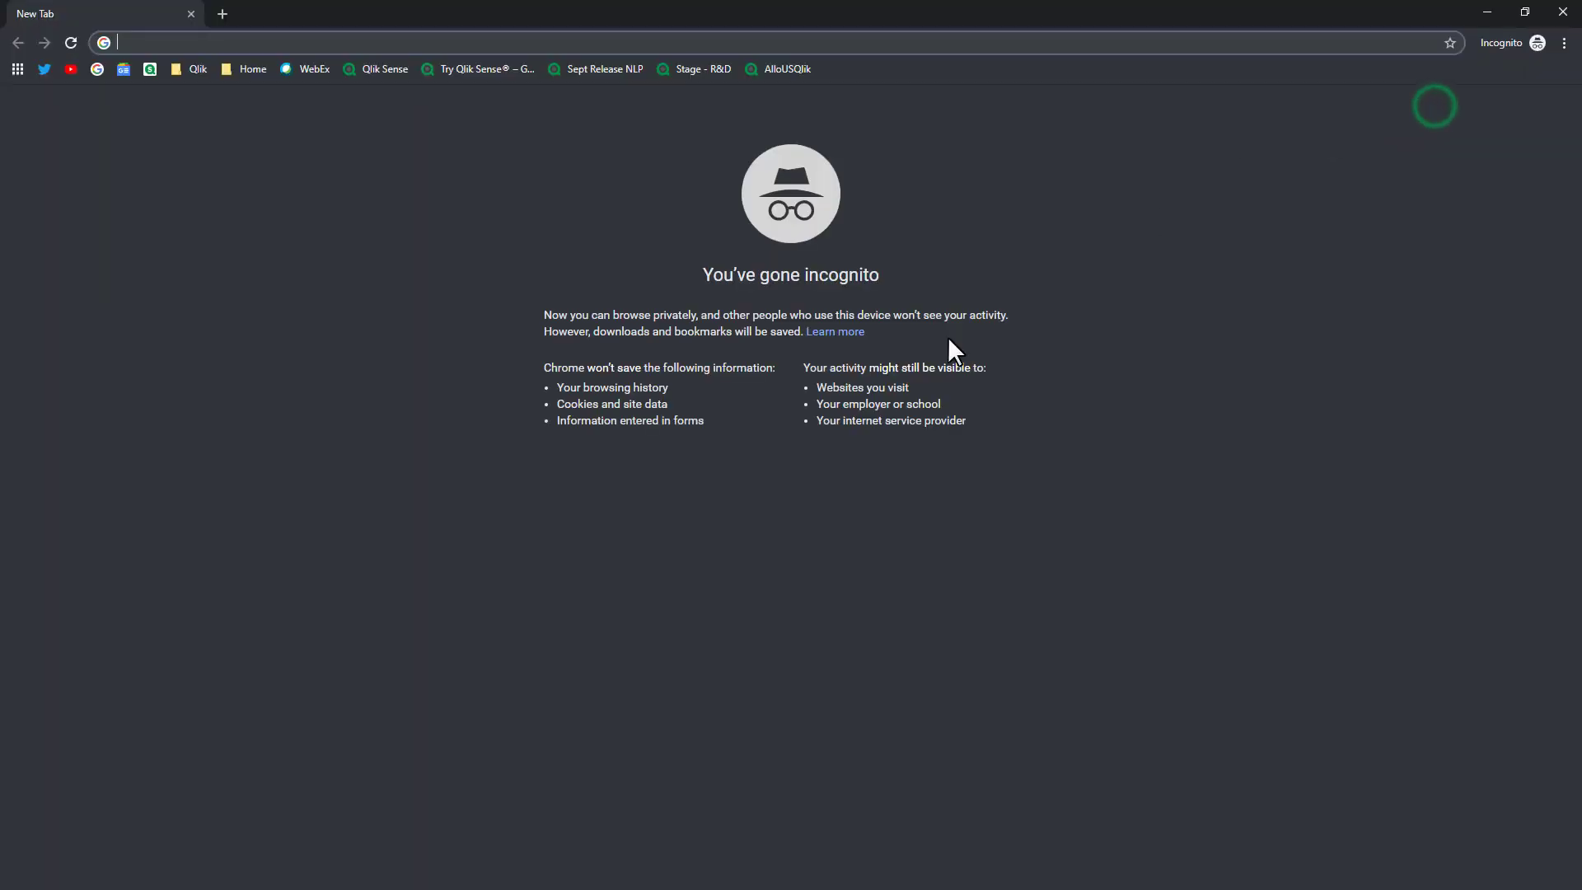
pyautogui.click(707, 70)
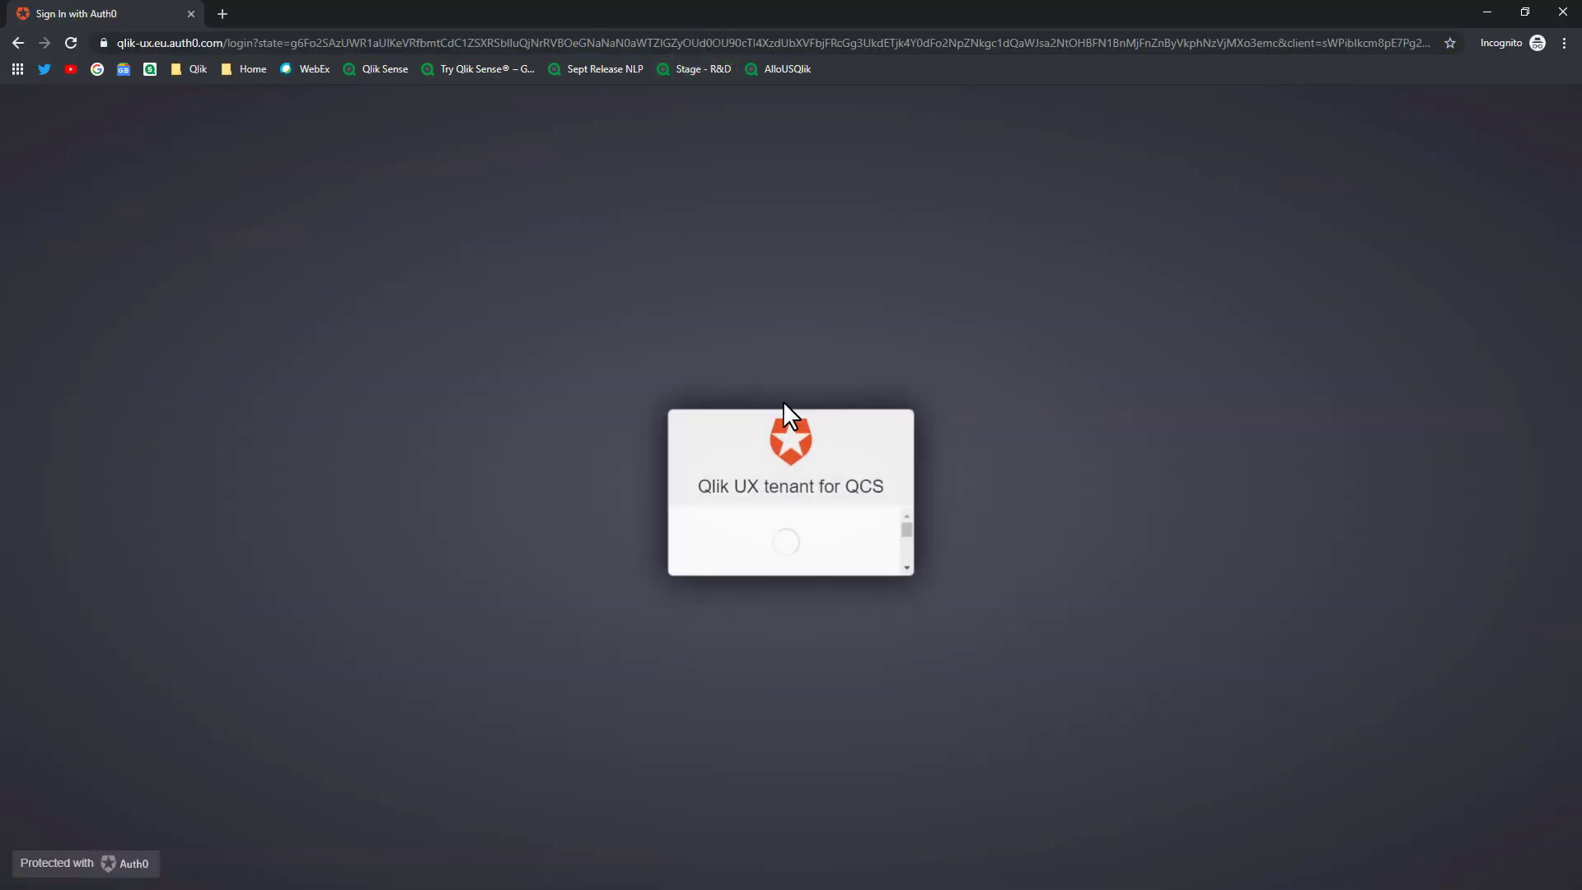
# Sign in with the second member's saved e-mail and account password
pyautogui.click(781, 530)
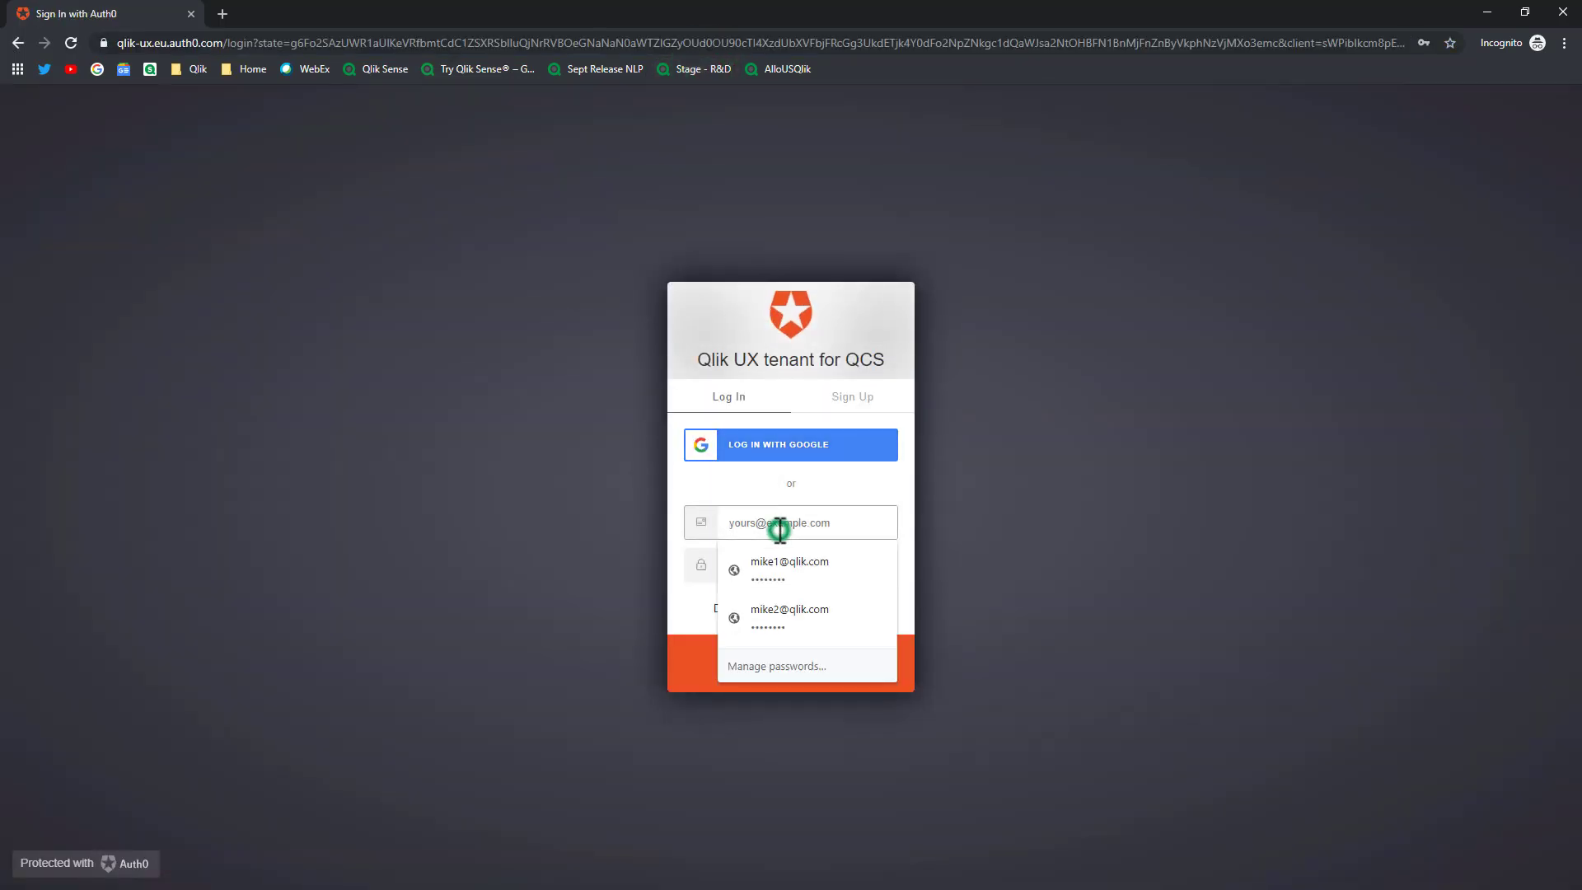
pyautogui.click(767, 595)
pyautogui.click(779, 669)
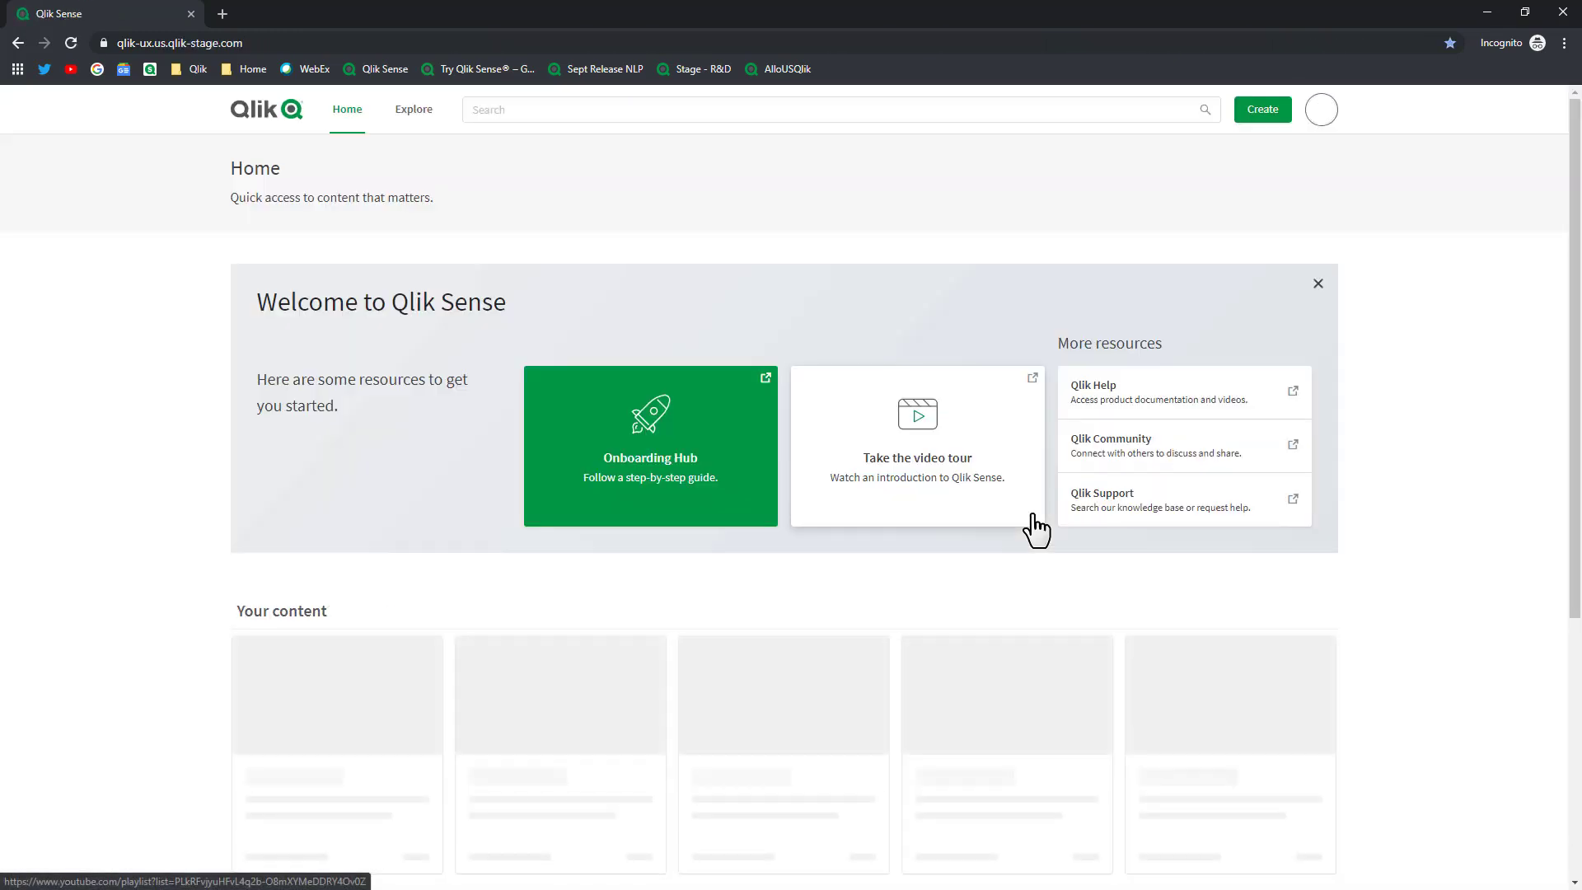
# Browse to the managed space as the second member
pyautogui.click(414, 111)
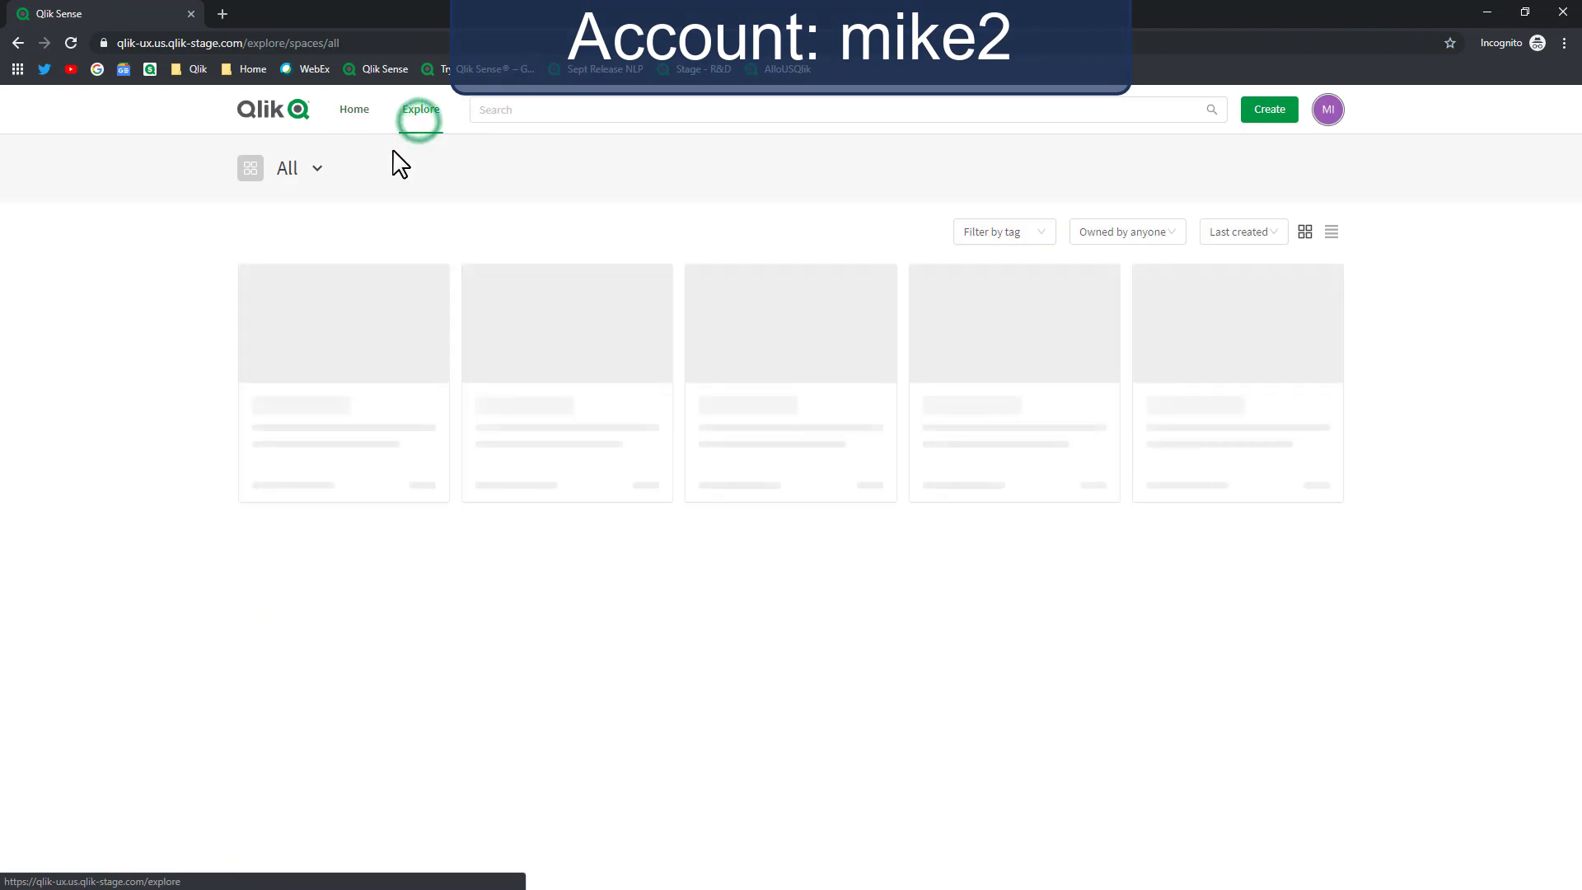
pyautogui.click(314, 171)
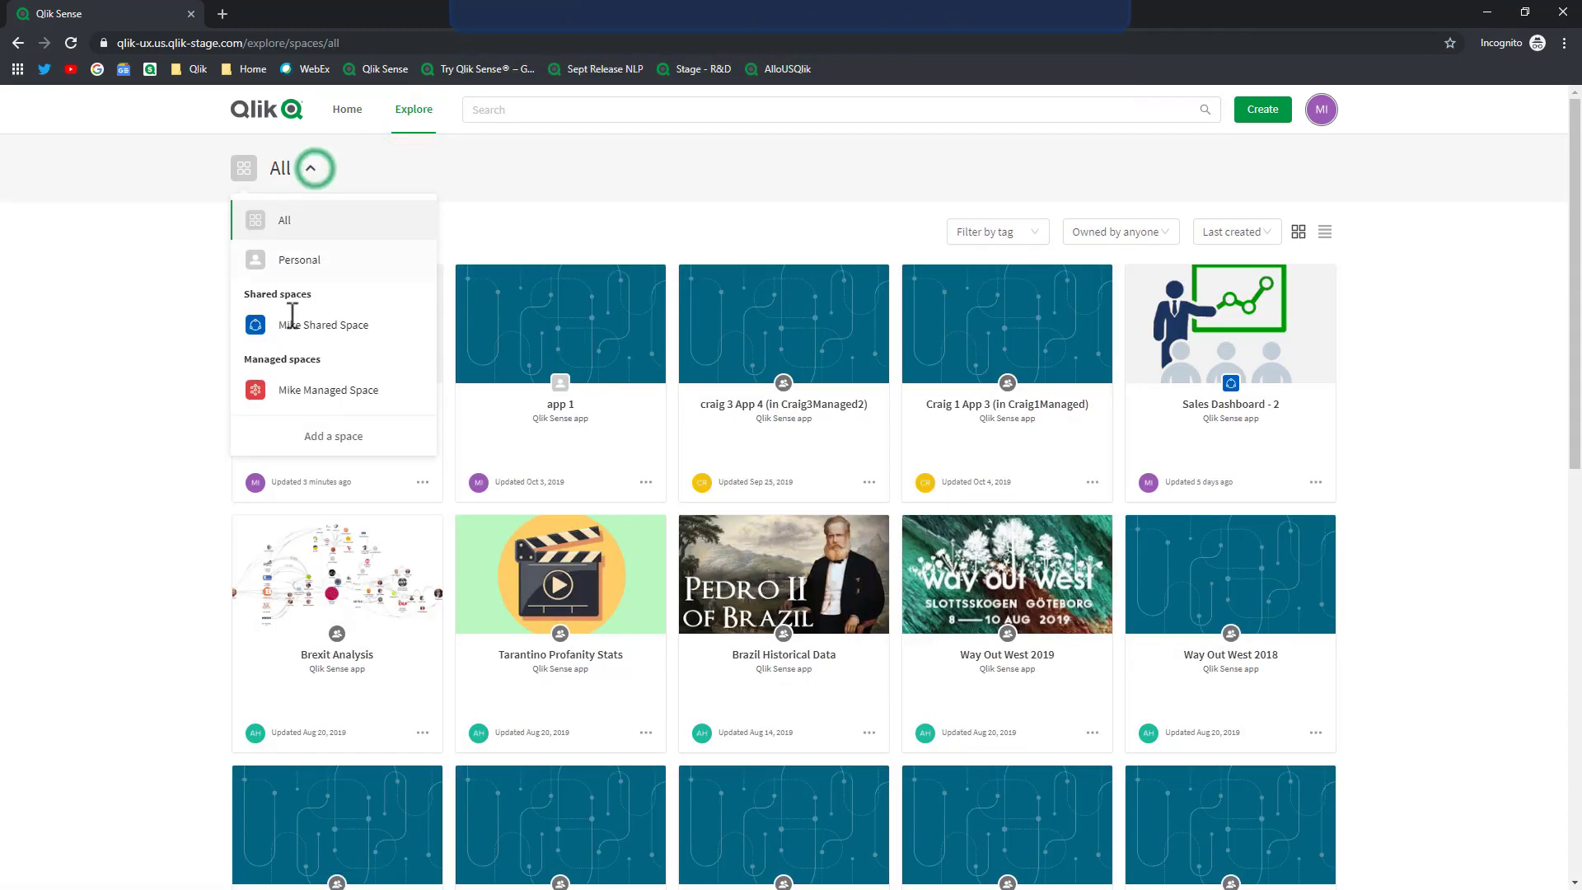
pyautogui.click(297, 385)
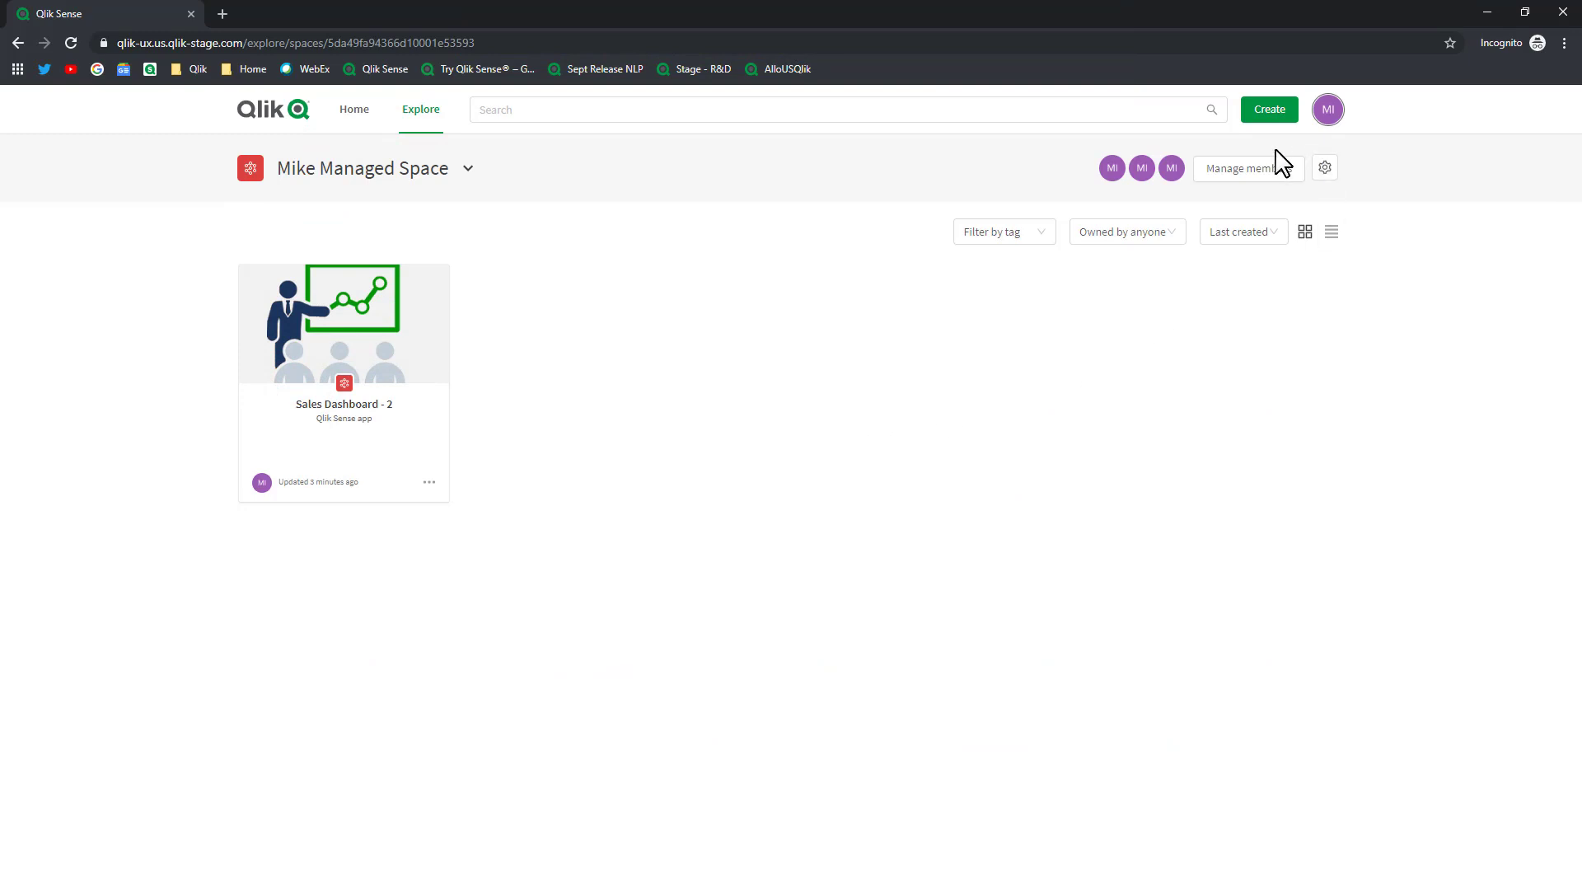
# Examine the managed space's member roles and its editable space settings, closing both without changes
pyautogui.click(1237, 173)
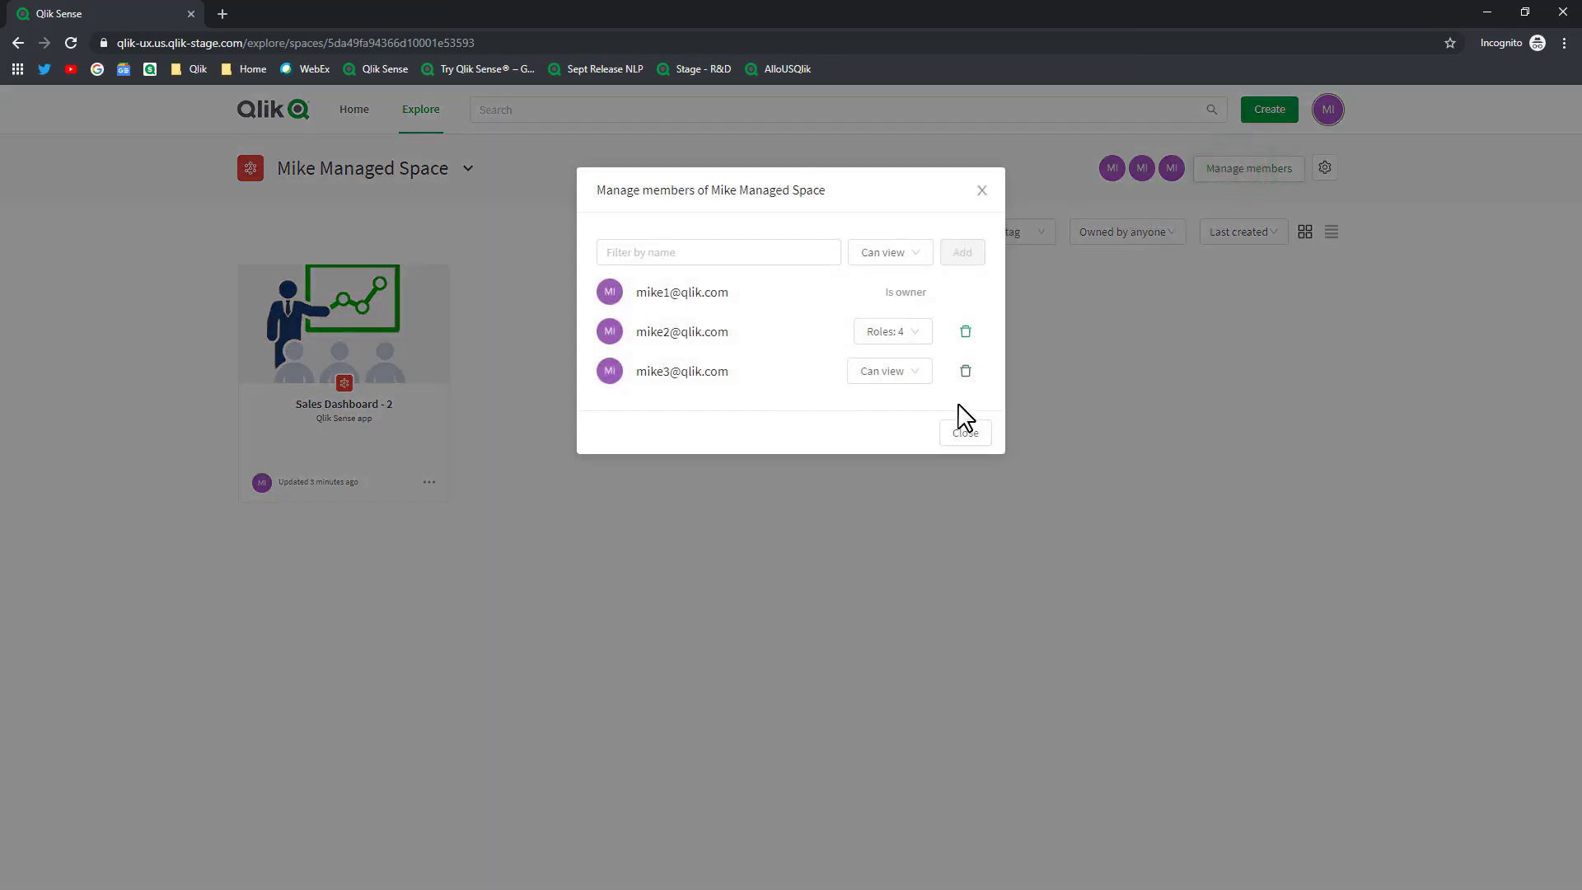
pyautogui.click(965, 433)
pyautogui.click(1324, 168)
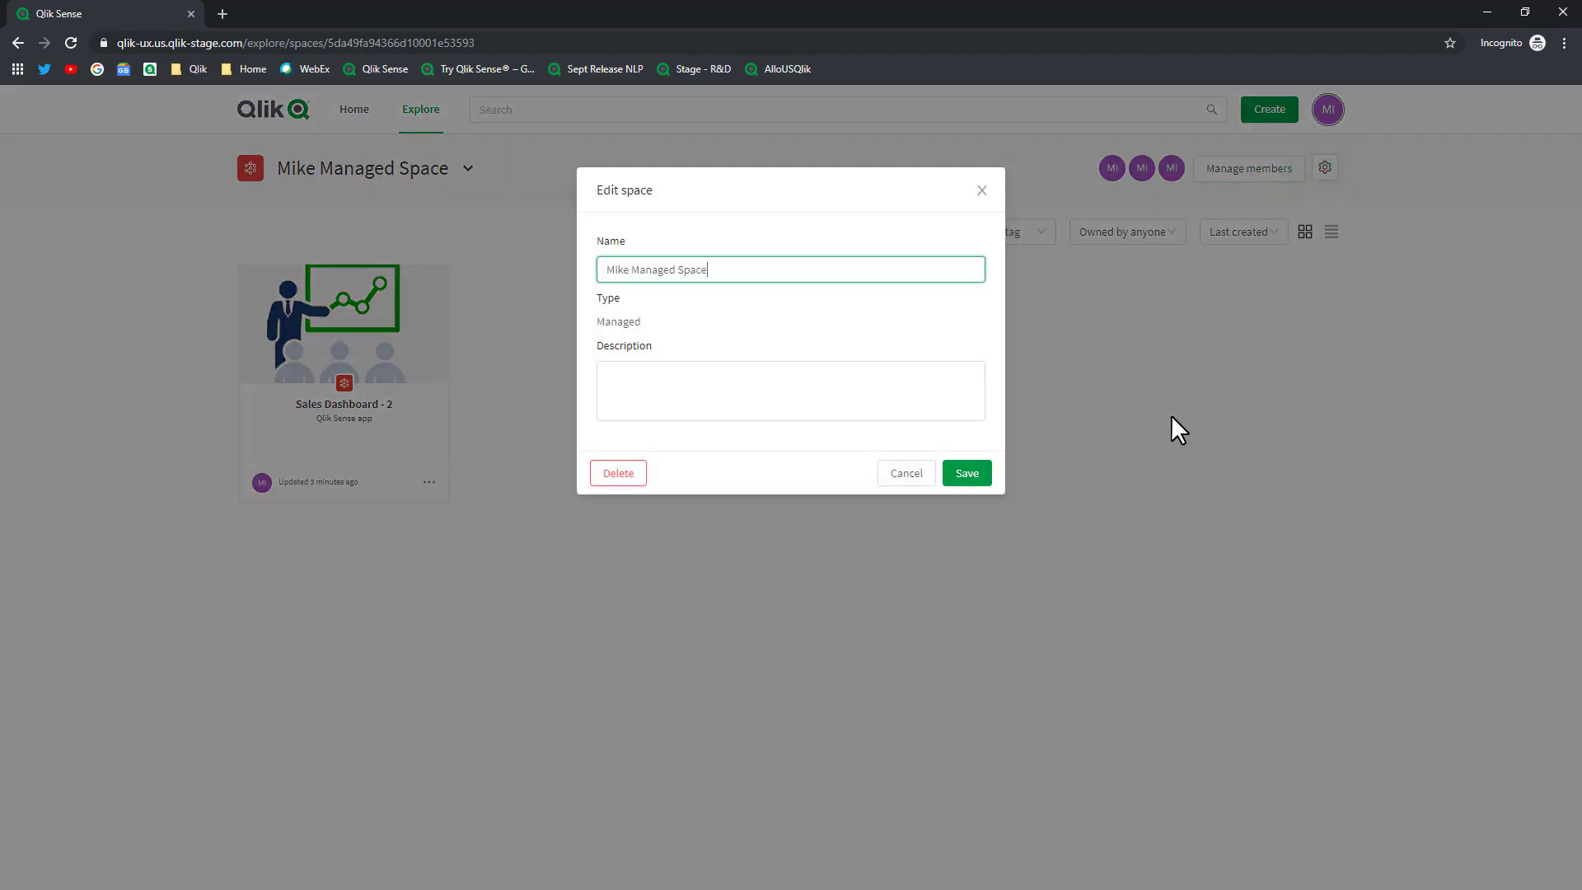
pyautogui.click(982, 190)
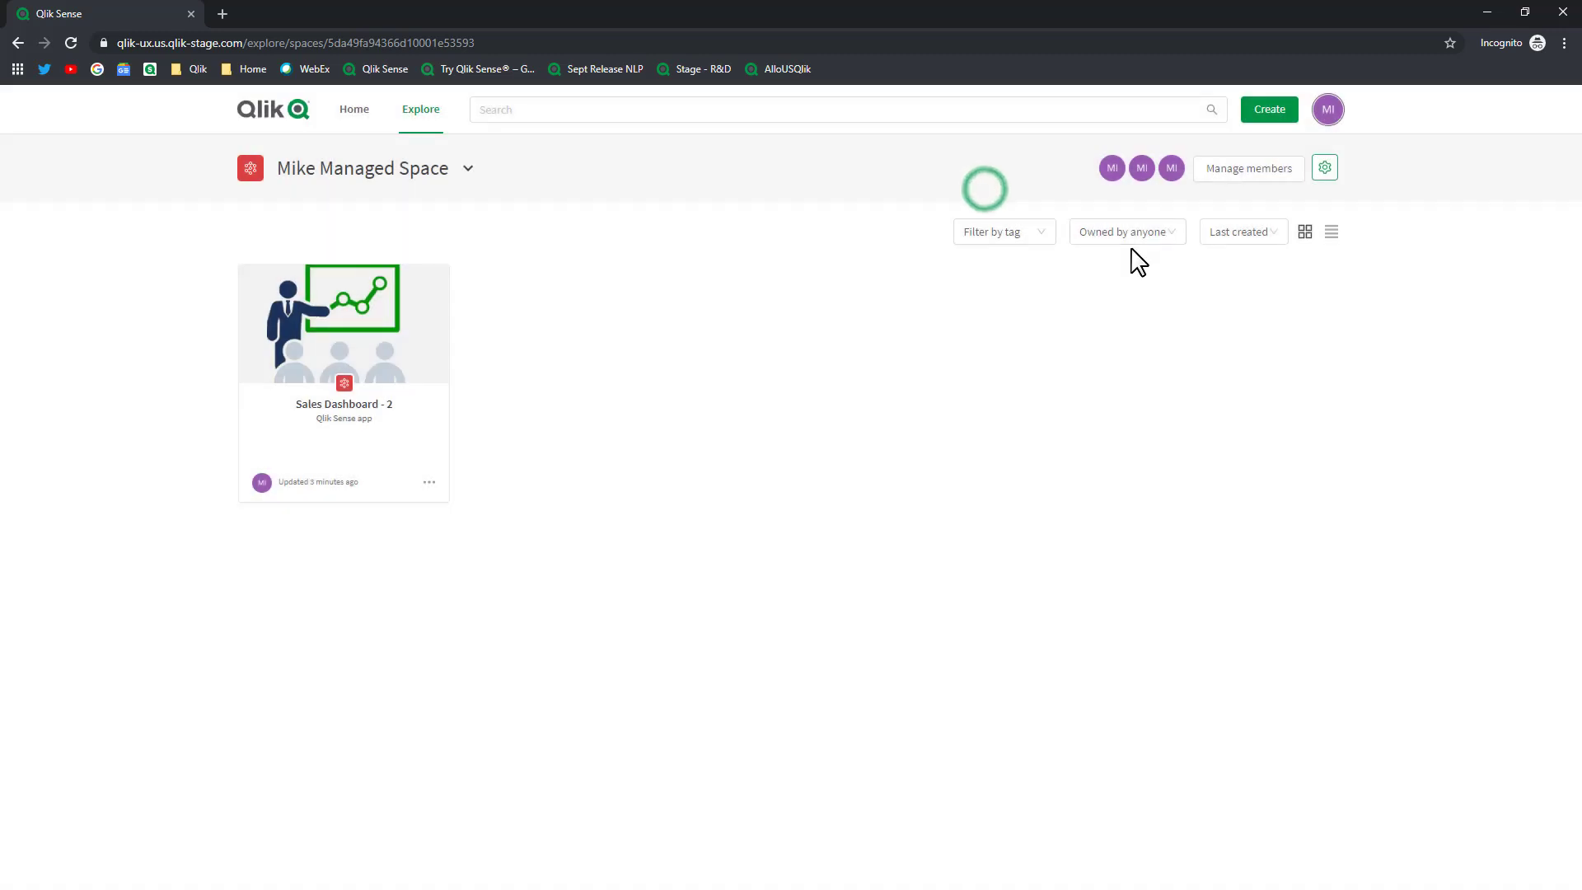